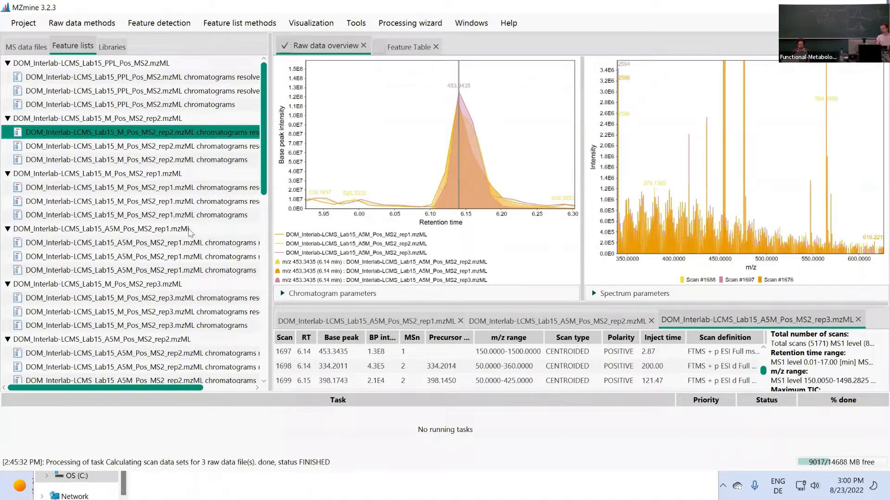
pyautogui.scroll(-15, 190, 232)
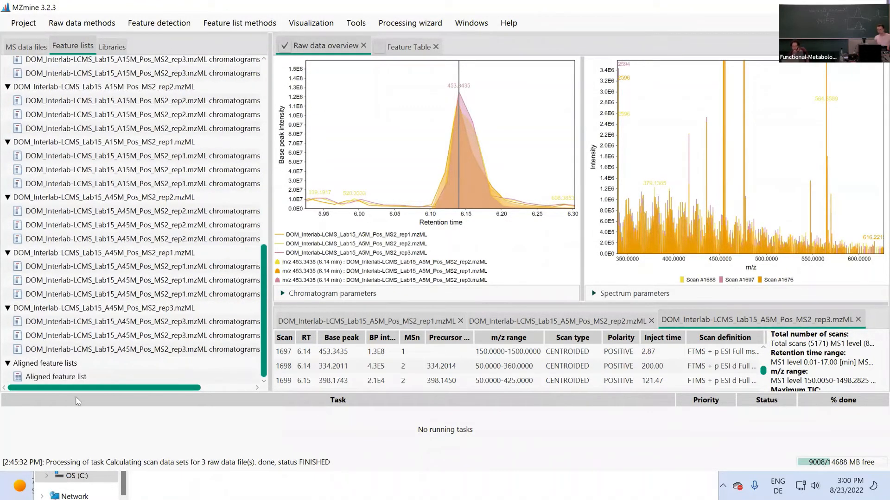
pyautogui.click(56, 377)
pyautogui.click(317, 24)
pyautogui.moveTo(239, 22)
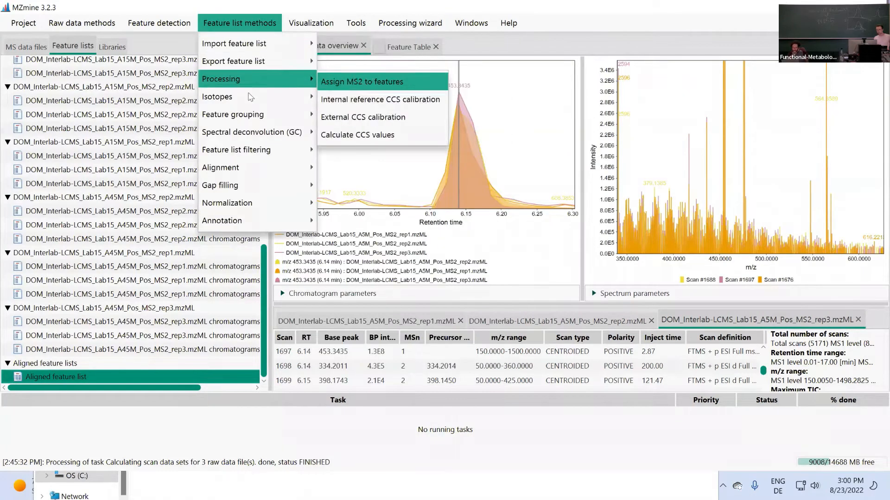
pyautogui.moveTo(238, 95)
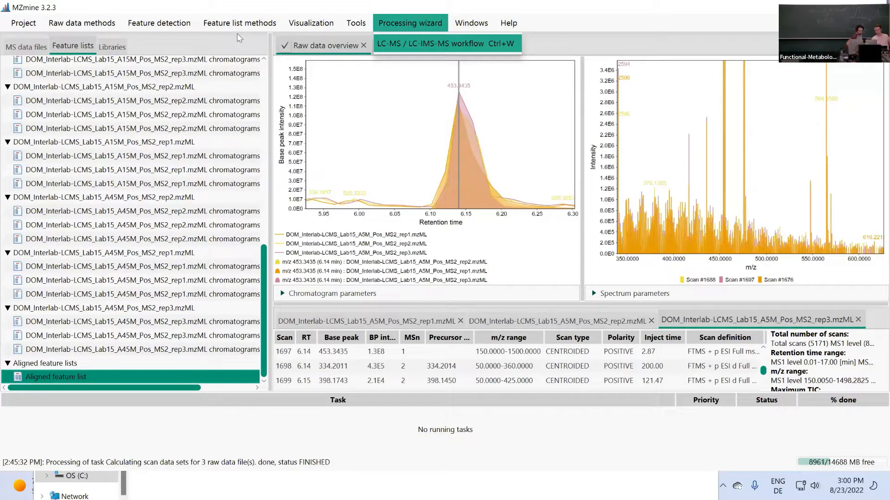
pyautogui.click(229, 24)
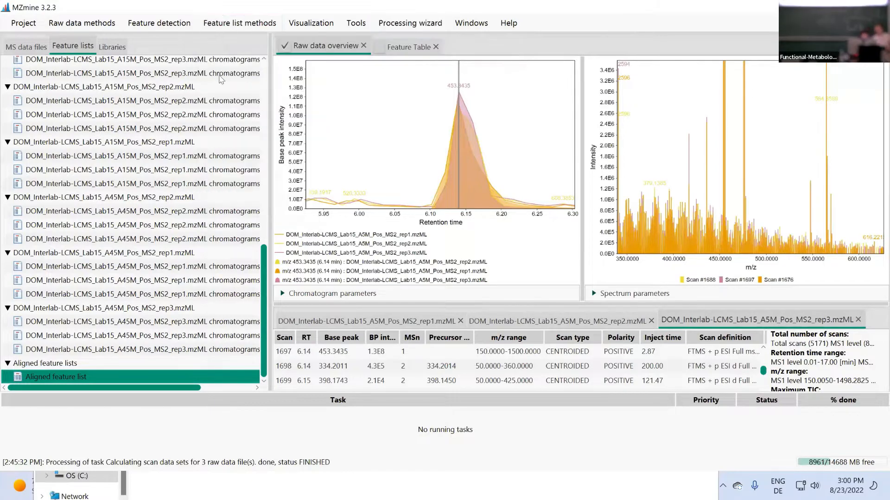
pyautogui.click(220, 18)
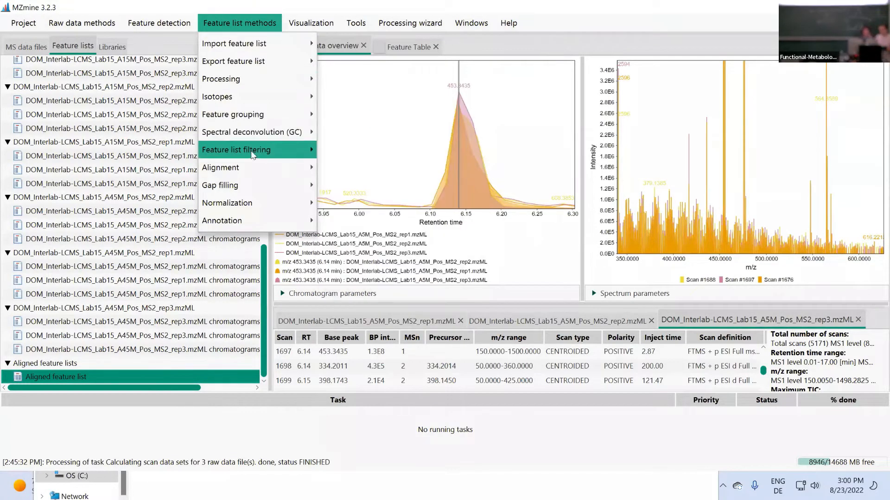
pyautogui.moveTo(313, 152)
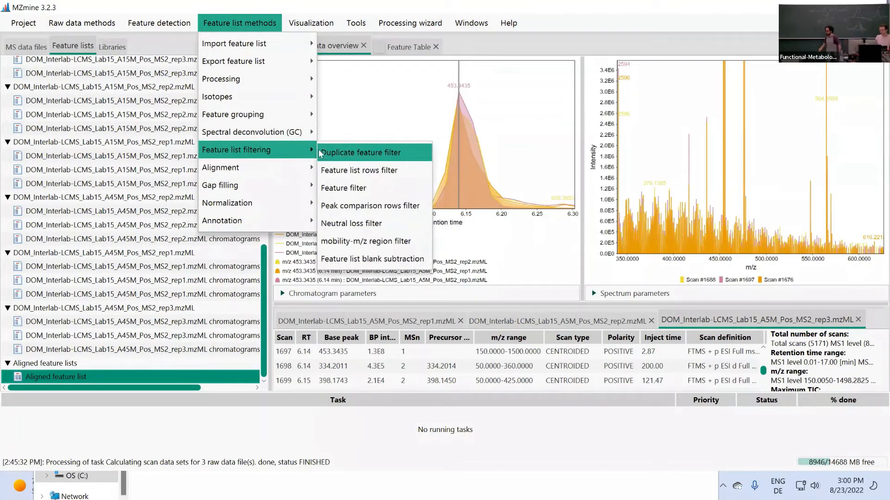
pyautogui.click(343, 170)
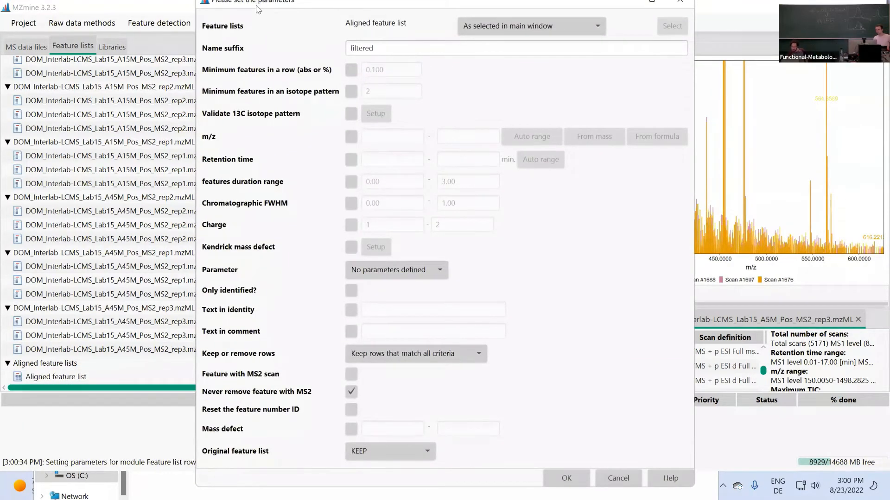
pyautogui.doubleClick(256, 5)
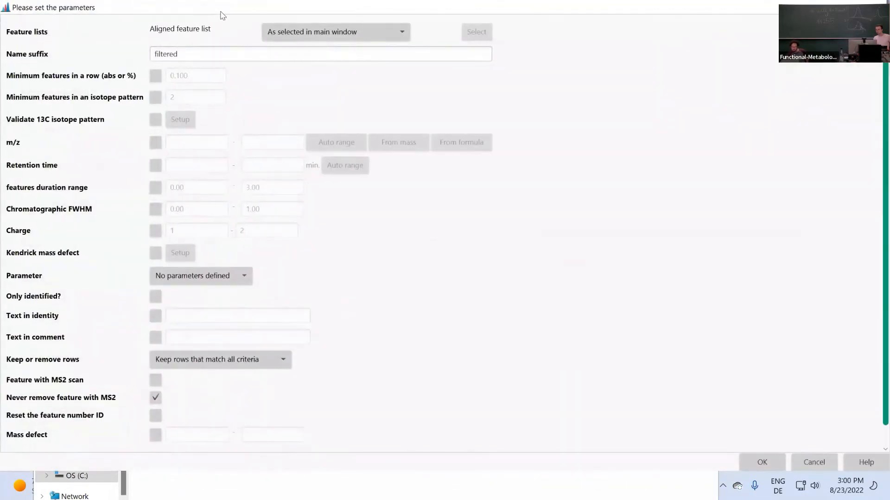
pyautogui.doubleClick(222, 7)
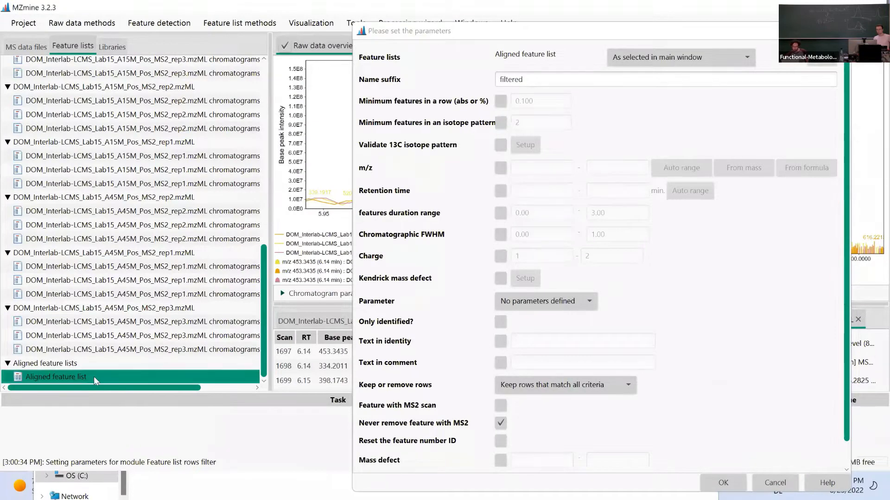
pyautogui.click(839, 31)
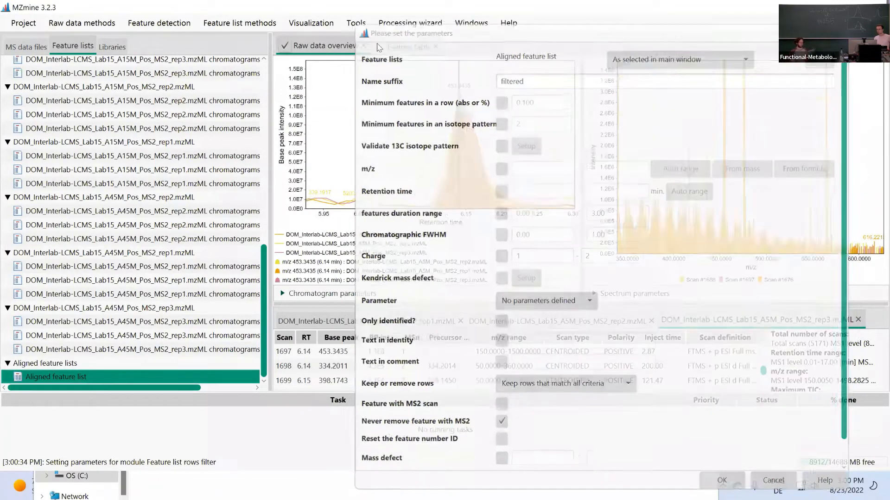
# Show the feature table and select the Aligned feature list.
pyautogui.click(405, 48)
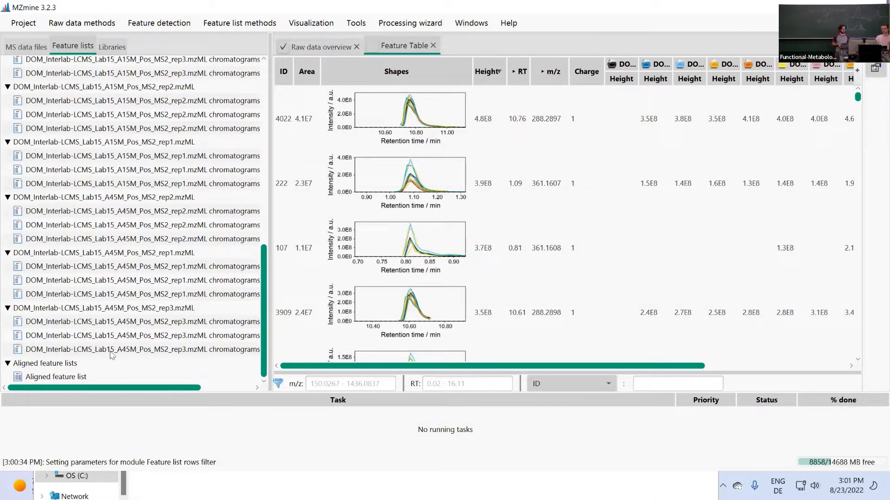
pyautogui.click(80, 376)
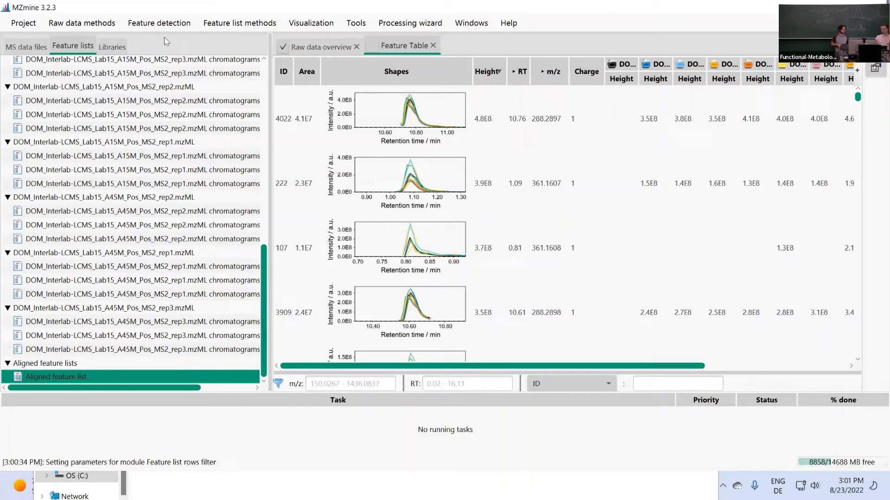
pyautogui.click(251, 26)
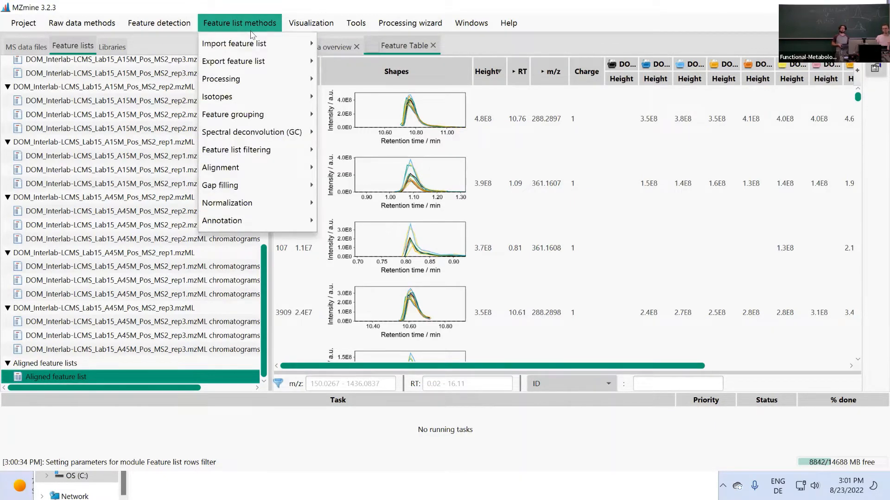
pyautogui.moveTo(264, 69)
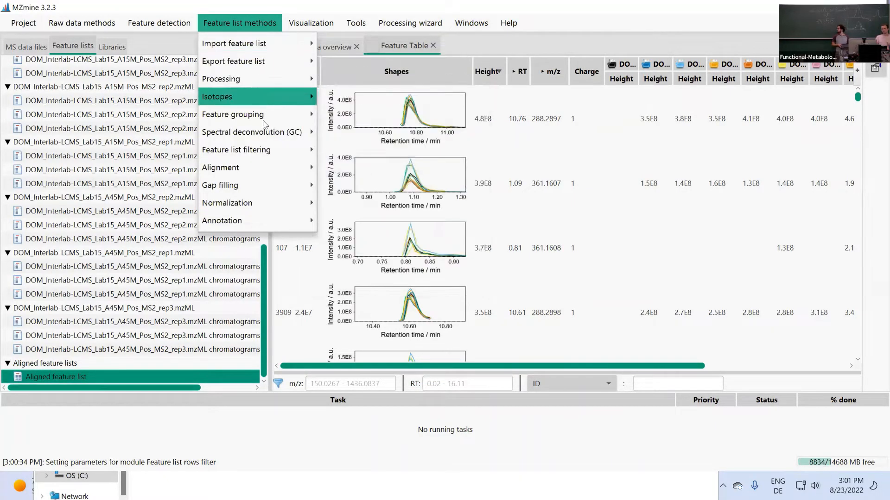
pyautogui.moveTo(259, 155)
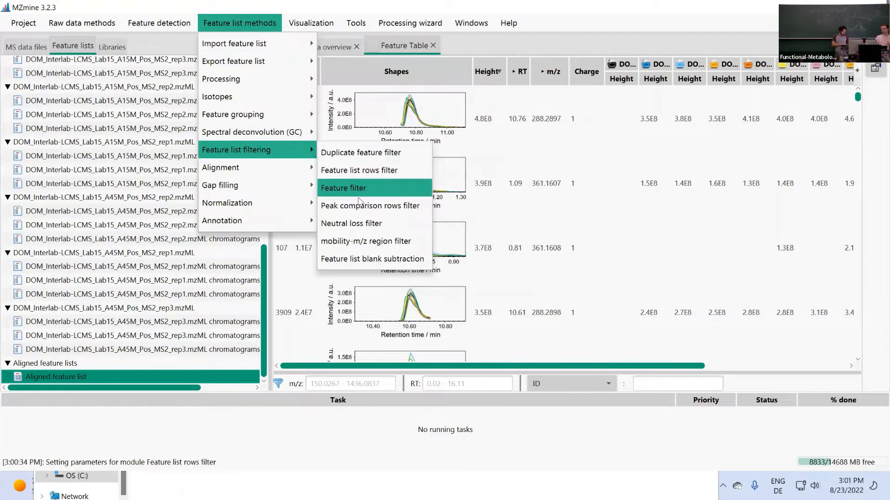
pyautogui.click(368, 177)
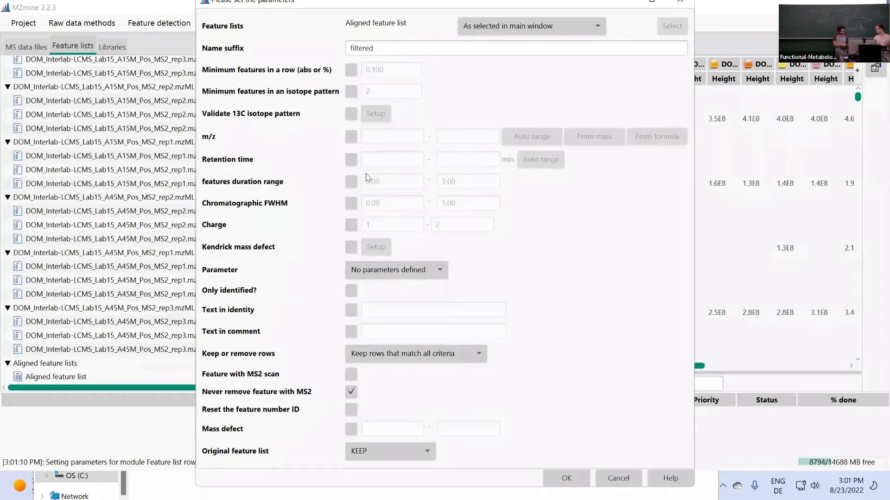
pyautogui.doubleClick(275, 3)
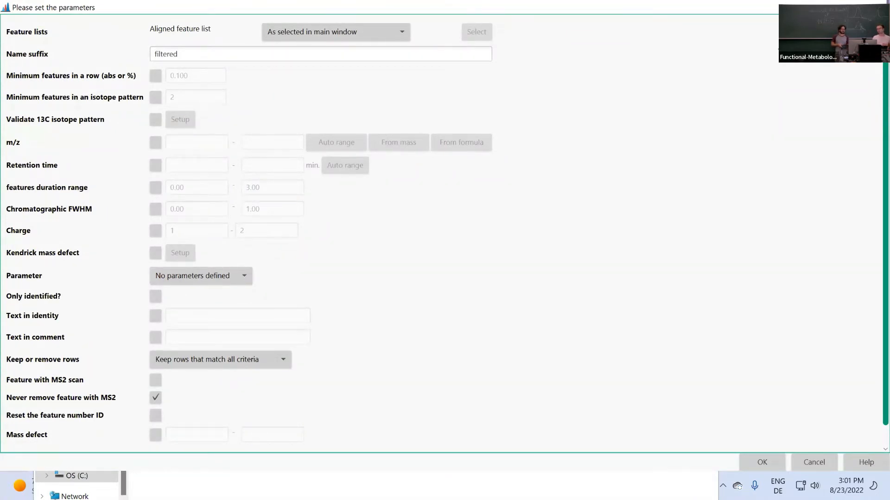
pyautogui.doubleClick(769, 7)
# Open the Feature list rows filter settings for the Aligned feature list, leaving the minimum features in a row criterion disabled.
pyautogui.click(216, 21)
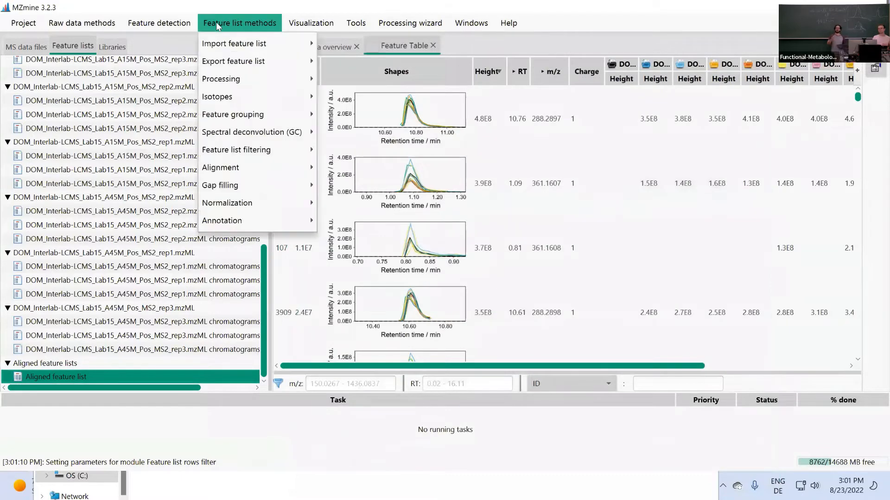
pyautogui.moveTo(242, 59)
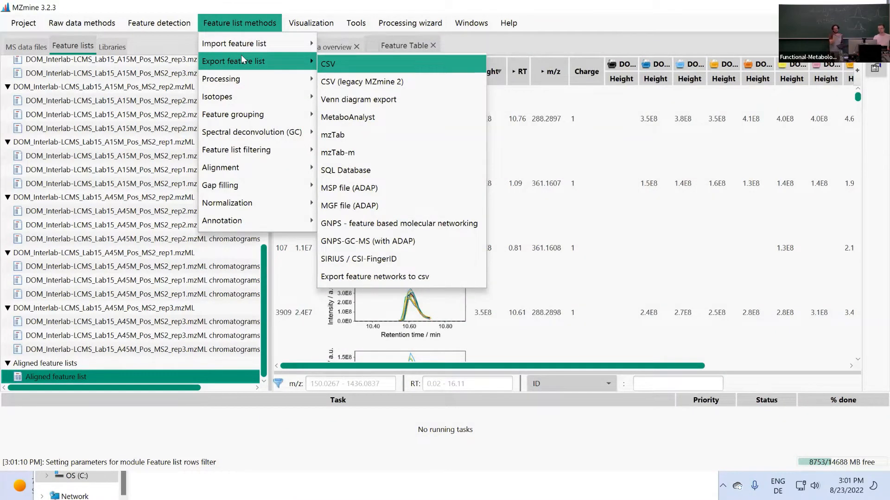
pyautogui.moveTo(253, 100)
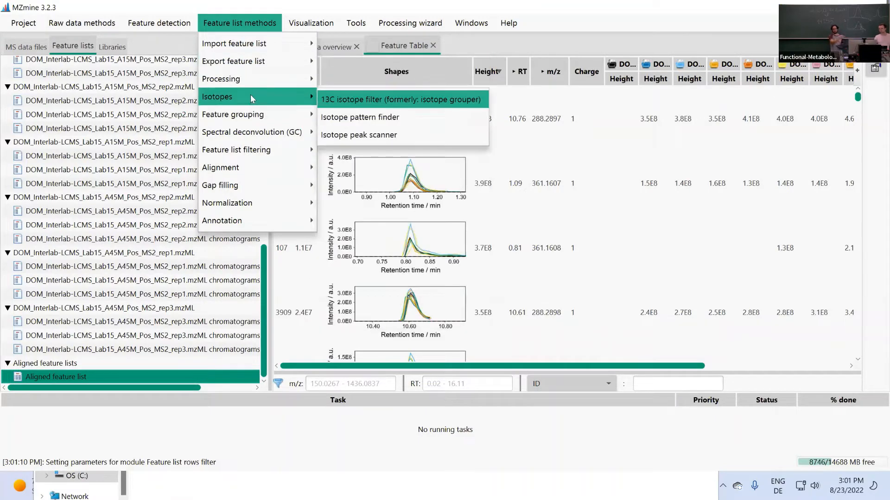
pyautogui.moveTo(253, 149)
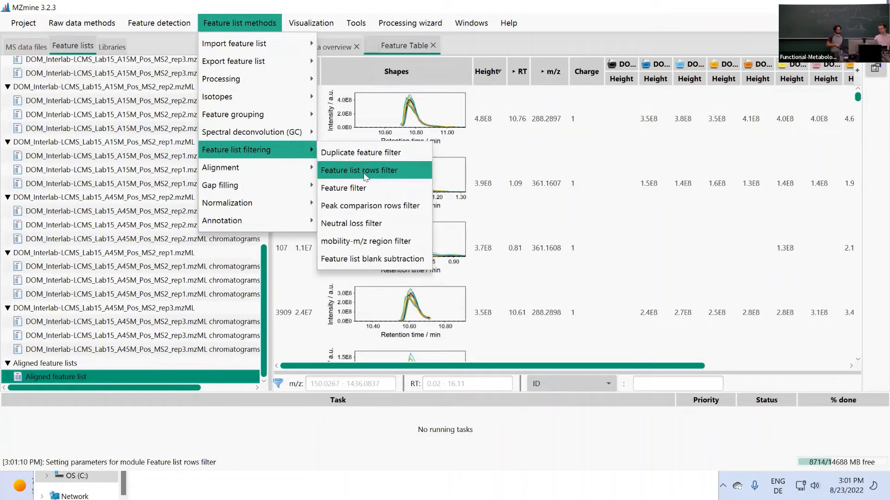
pyautogui.click(364, 177)
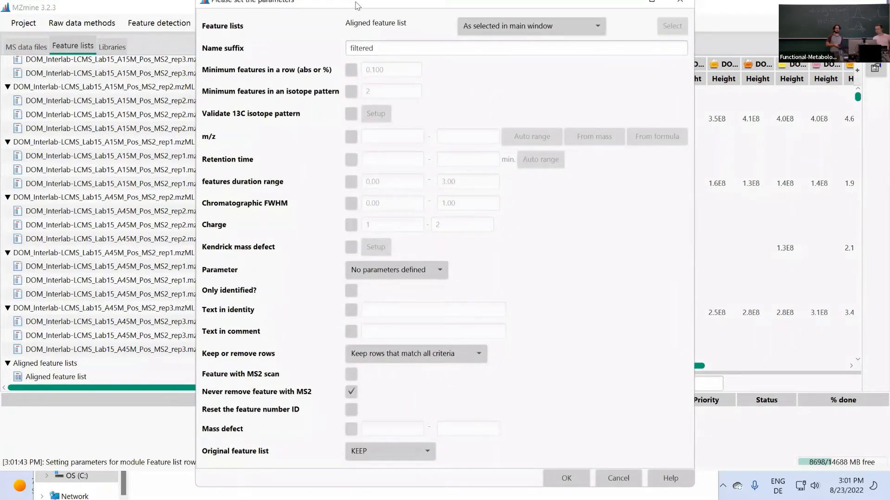
pyautogui.doubleClick(387, 4)
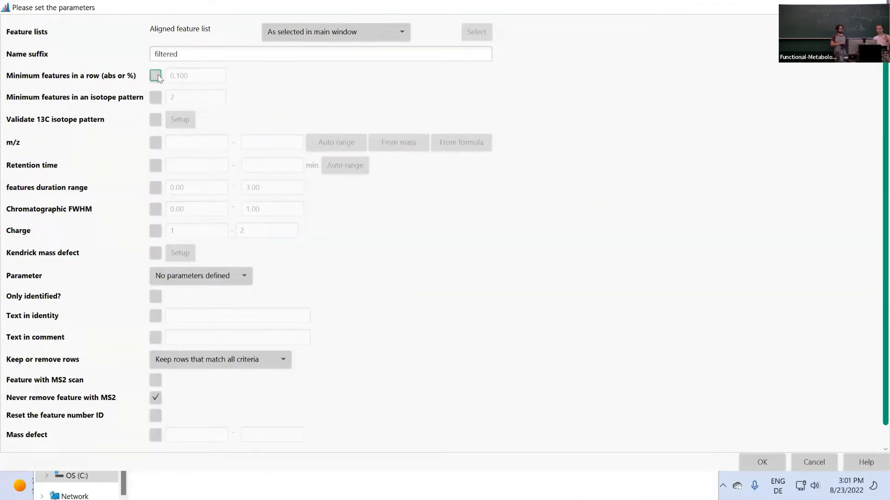
pyautogui.click(156, 77)
pyautogui.click(156, 75)
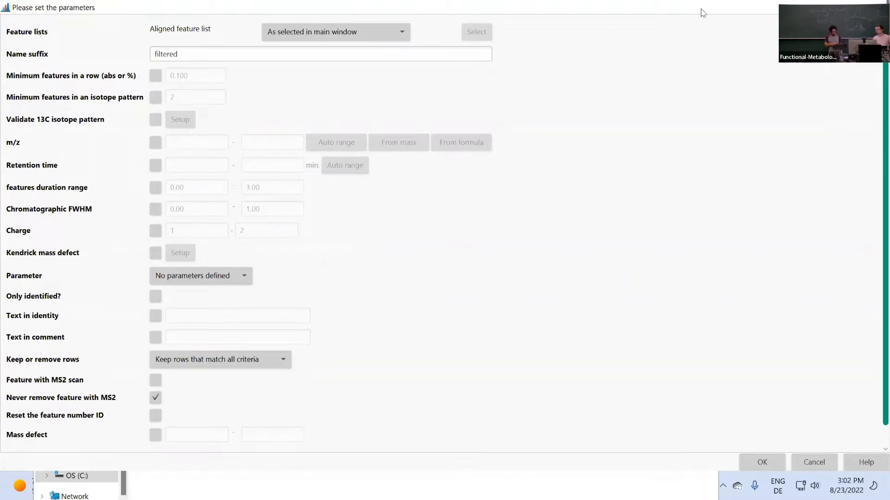
pyautogui.doubleClick(664, 10)
# Open batch mode and load the batch file 2022_summer_school.xml from the Workshop folder.
pyautogui.click(663, 20)
pyautogui.hotkey('ctrl', 'b')
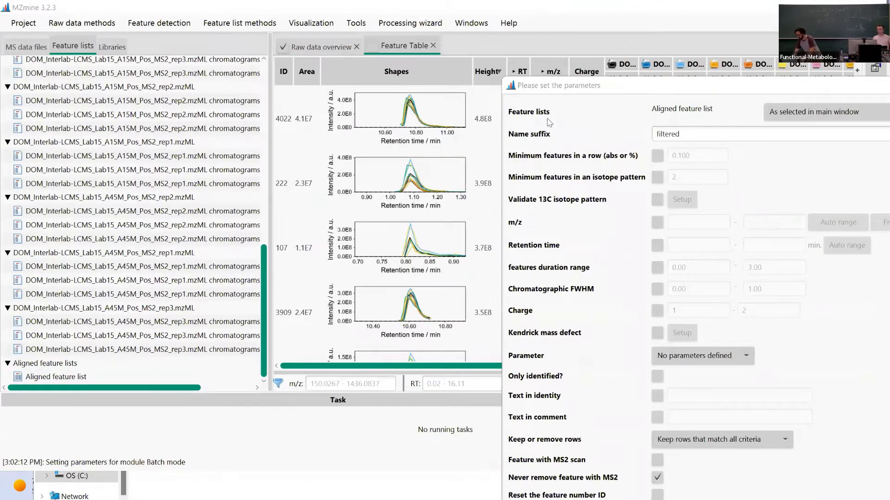
pyautogui.click(555, 398)
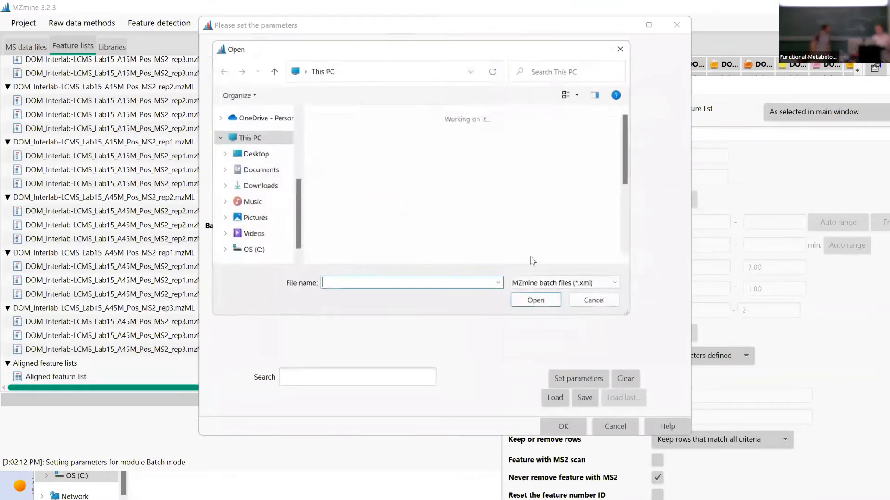
pyautogui.scroll(2, 278, 179)
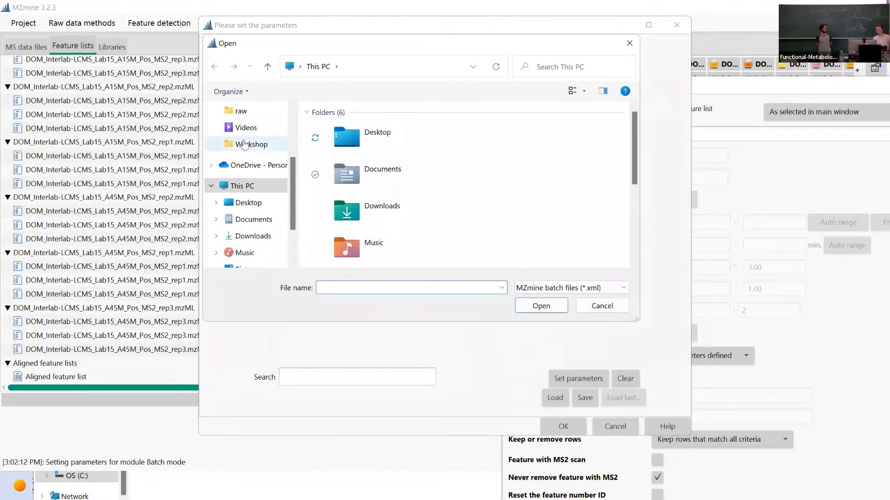
pyautogui.click(250, 145)
pyautogui.doubleClick(366, 169)
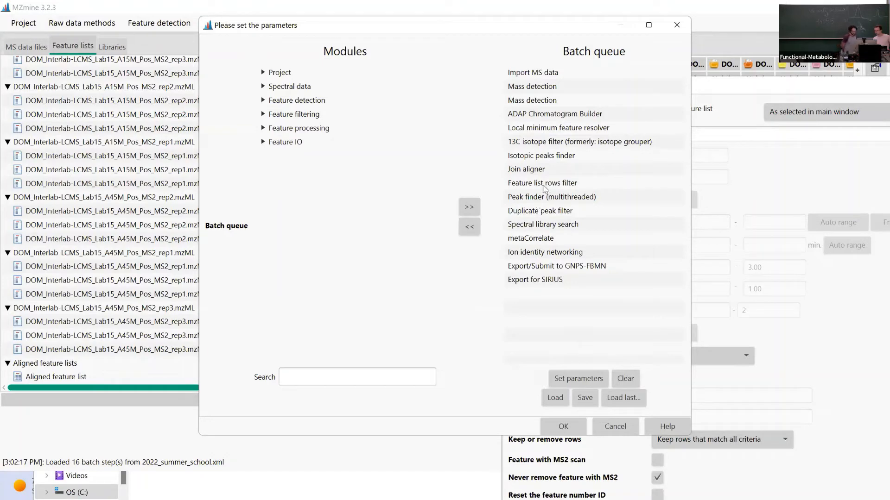
# Examine the parameters of the batch queue's Feature list rows filter and close batch mode without running it.
pyautogui.click(545, 187)
pyautogui.doubleClick(544, 187)
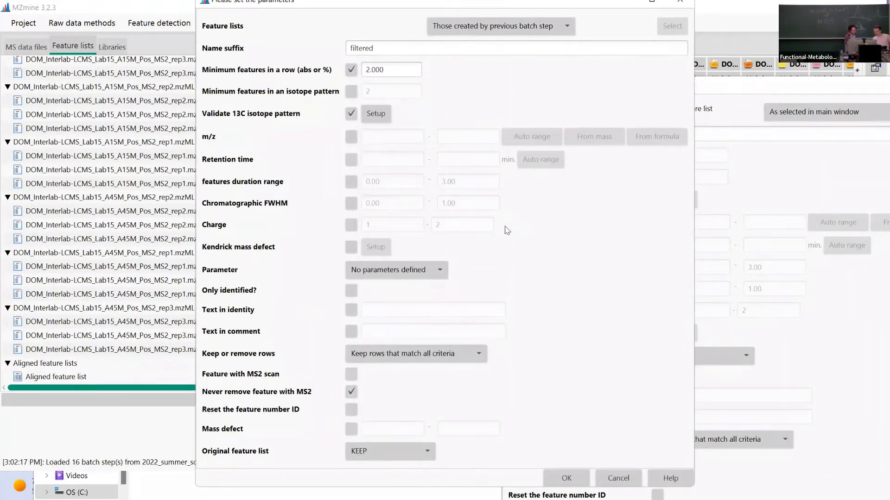
pyautogui.click(680, 2)
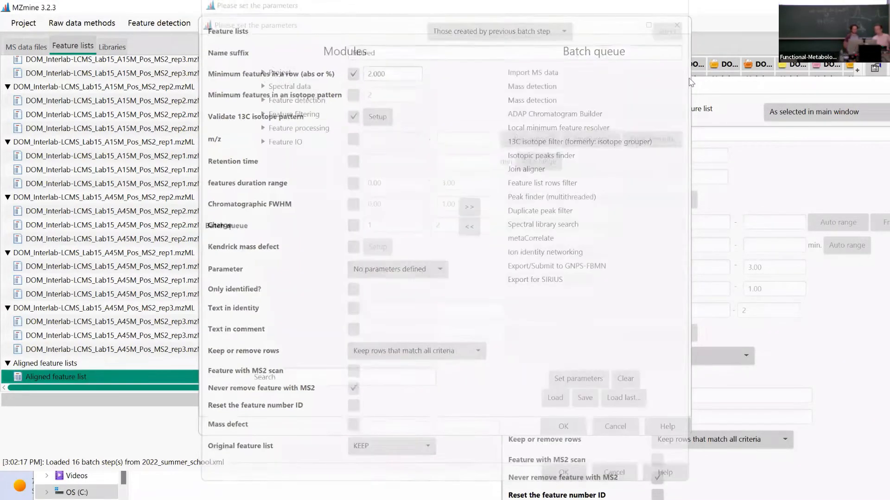
pyautogui.click(677, 25)
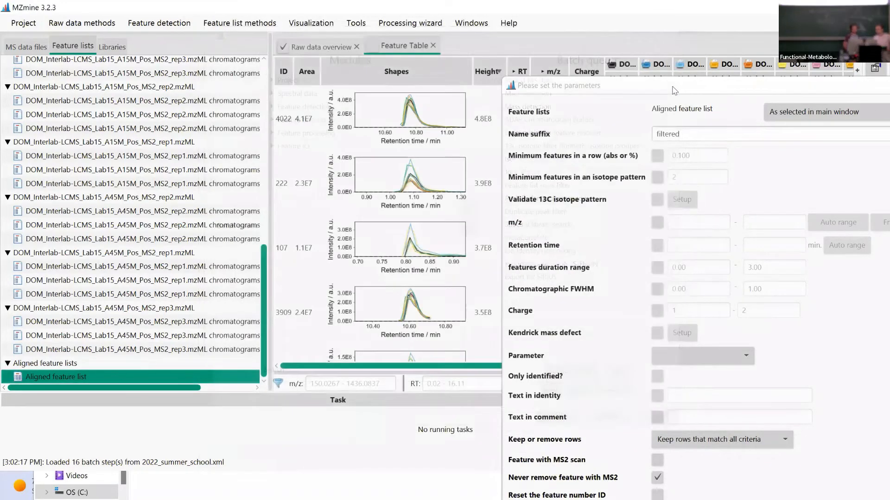
# Enable the minimum features in a row criterion for the Aligned feature list filter and set it to 2.
pyautogui.click(354, 121)
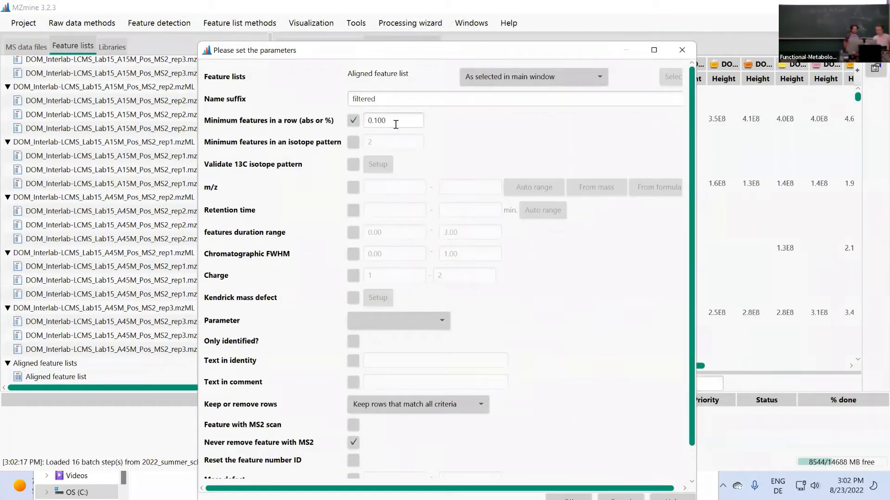
pyautogui.moveTo(395, 122); pyautogui.dragTo(321, 125)
pyautogui.write('2')
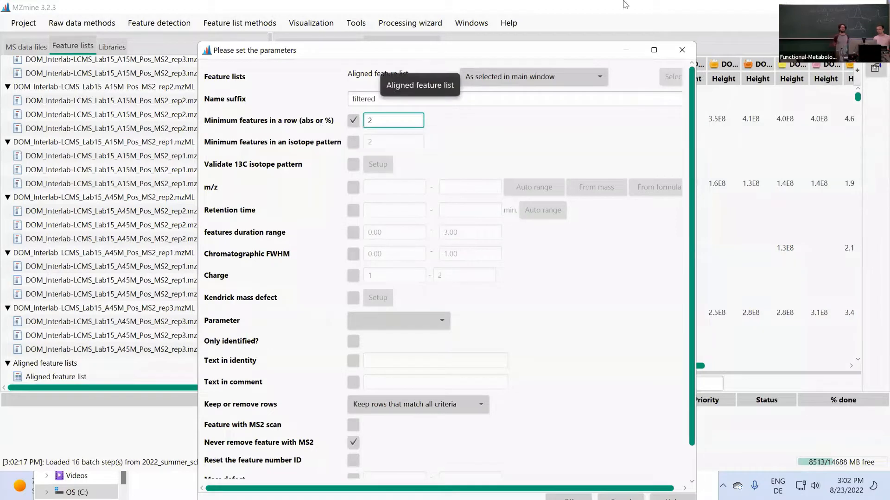
# Enable Validate 13C isotope pattern for the rows filter and accept its existing setup.
pyautogui.click(353, 164)
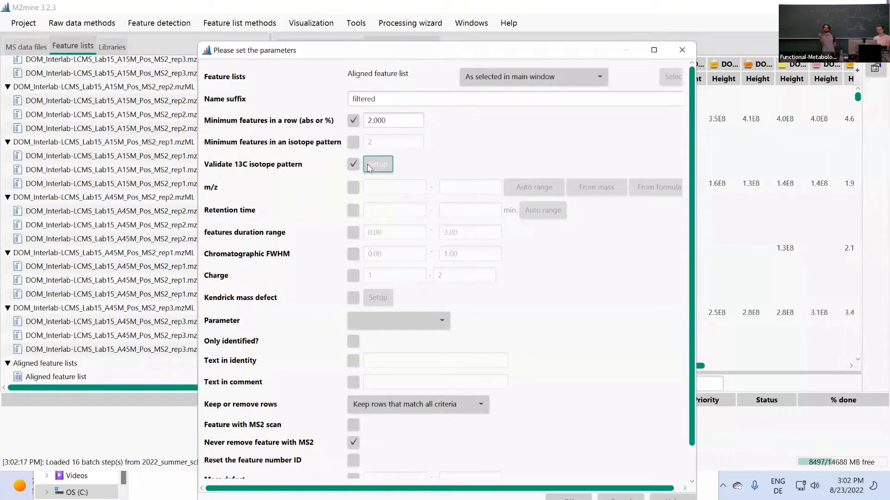
pyautogui.click(369, 167)
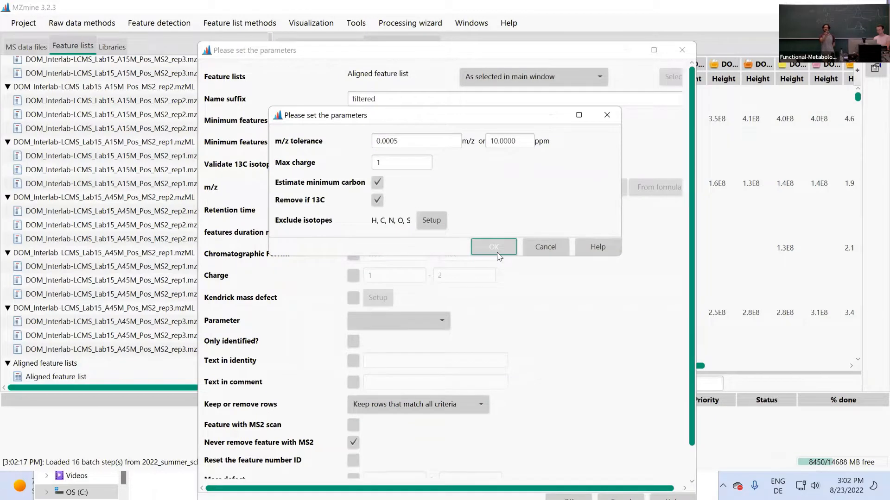
pyautogui.click(494, 247)
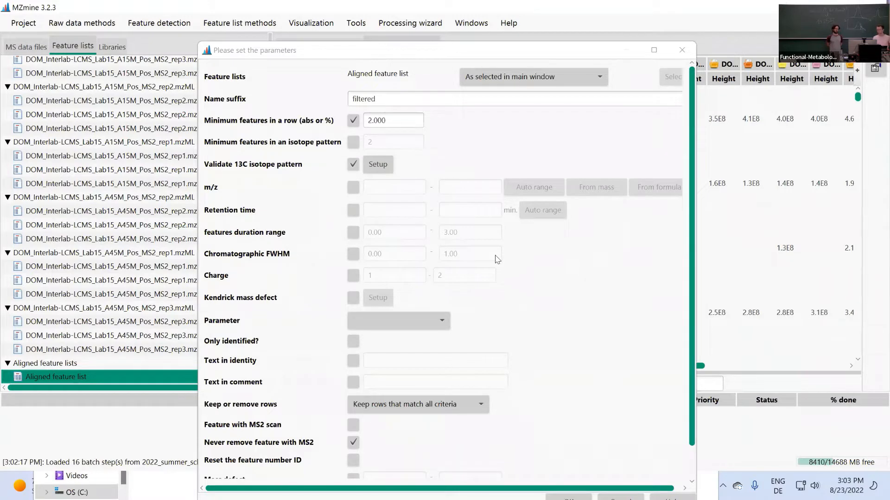
# In the 13C isotope pattern setup, set the m/z tolerance to 5 ppm and the max charge to 2.
pyautogui.click(391, 170)
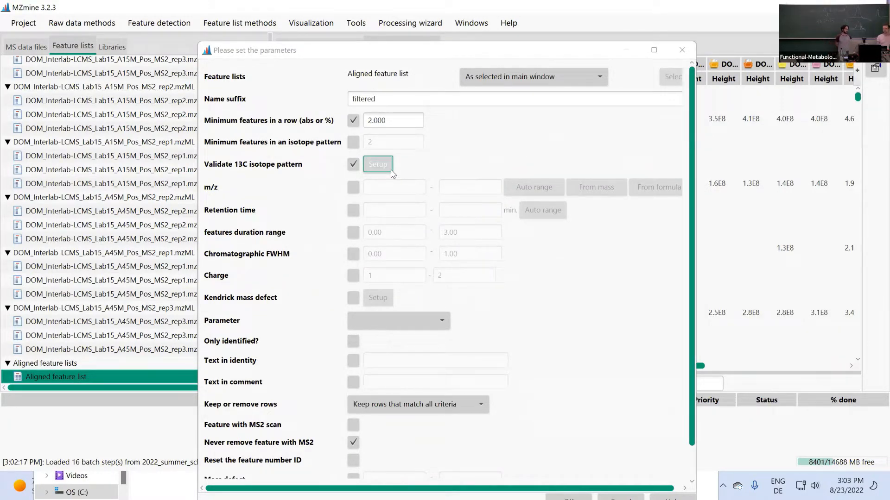
pyautogui.click(392, 173)
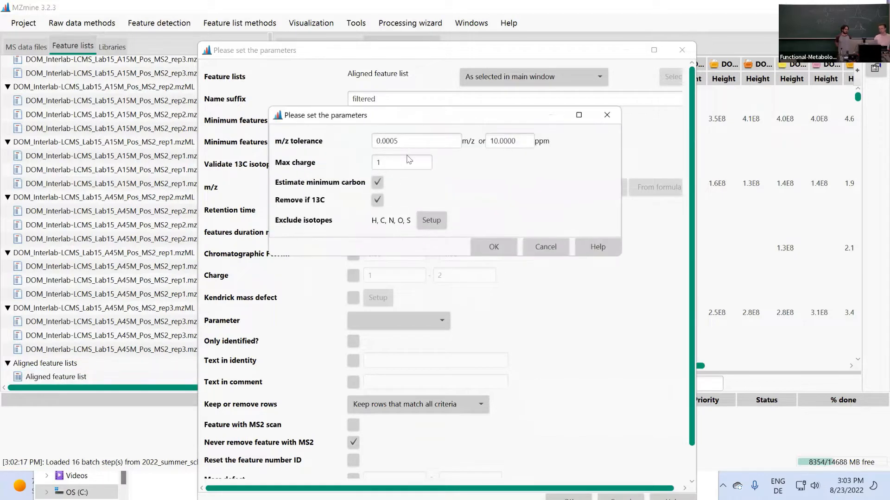
pyautogui.moveTo(530, 143); pyautogui.dragTo(449, 142)
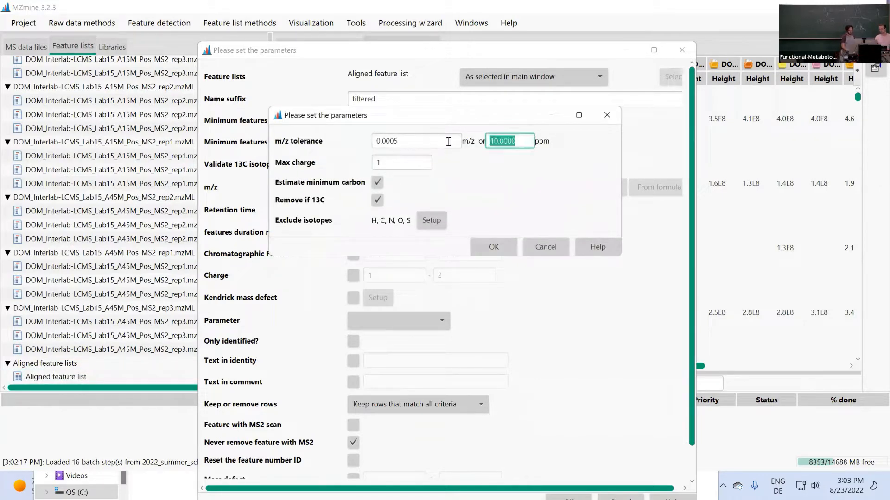
pyautogui.write('5')
pyautogui.click(397, 162)
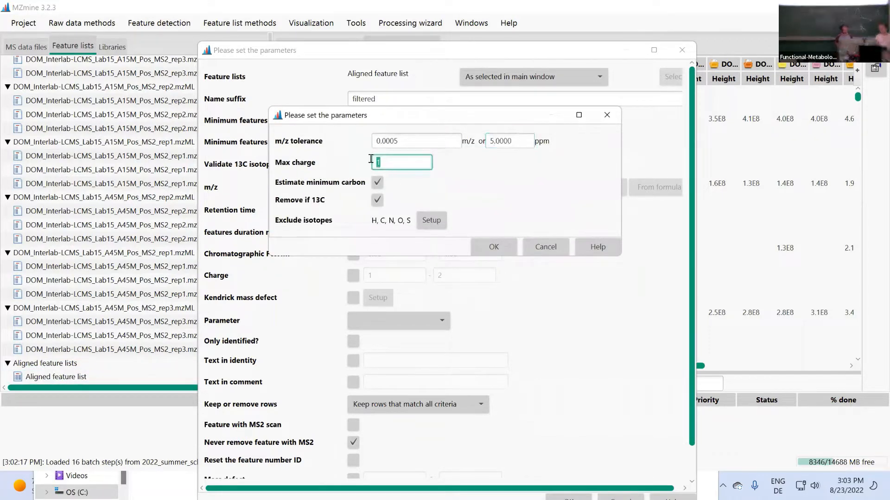
pyautogui.press('BackSpace')
pyautogui.write('2')
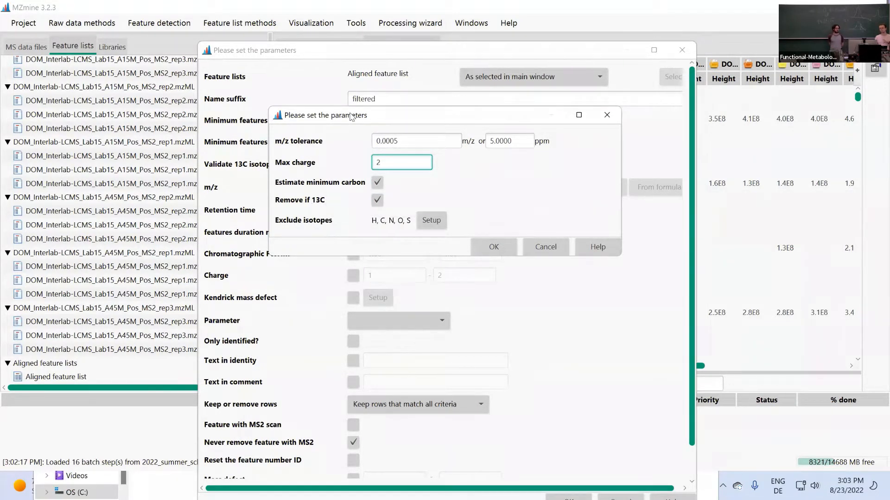
pyautogui.moveTo(351, 115); pyautogui.dragTo(446, 134)
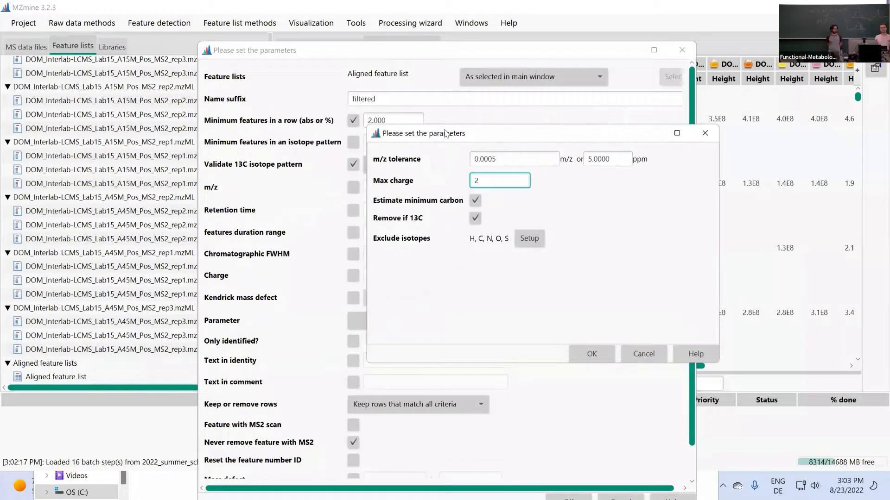
# Deselect C, N, S and H in the excluded isotopes, leaving only O, and confirm the 13C validation setup.
pyautogui.click(589, 364)
pyautogui.click(529, 238)
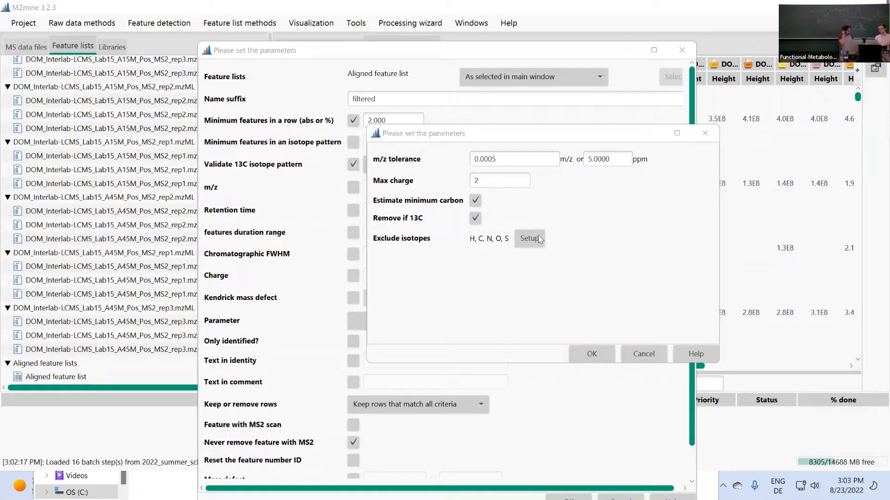
pyautogui.click(563, 200)
pyautogui.click(580, 200)
pyautogui.click(602, 217)
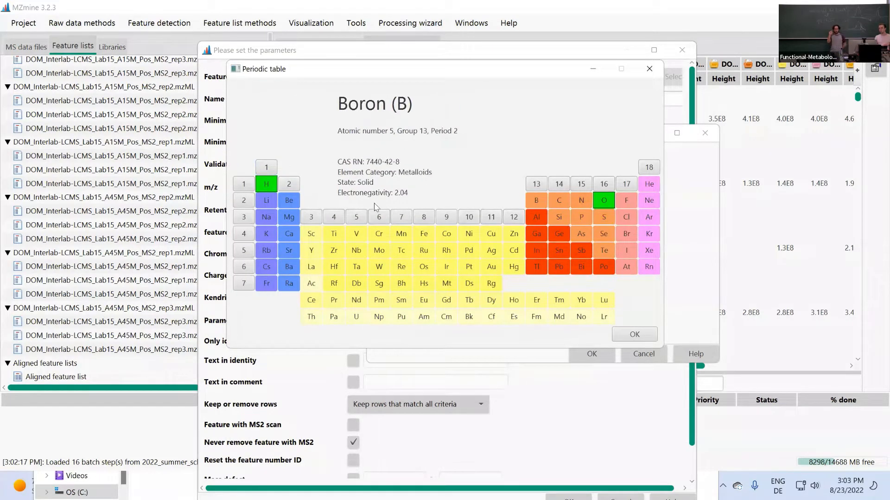
pyautogui.click(268, 187)
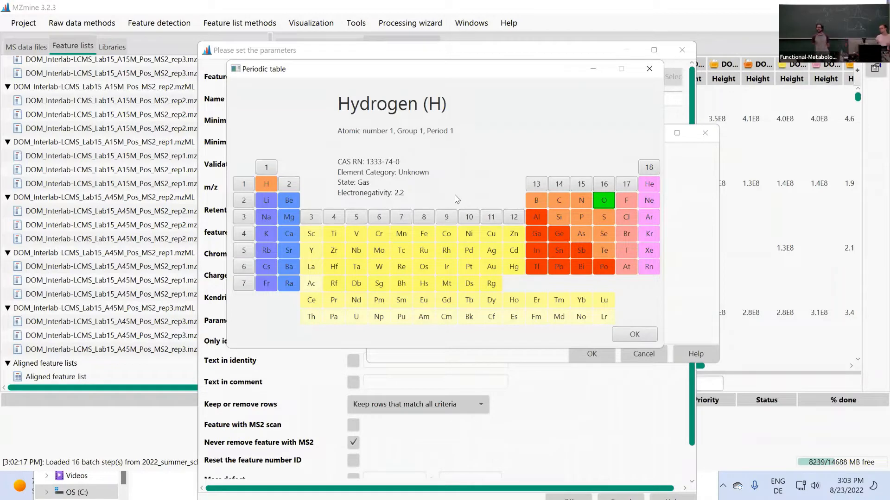
pyautogui.click(646, 340)
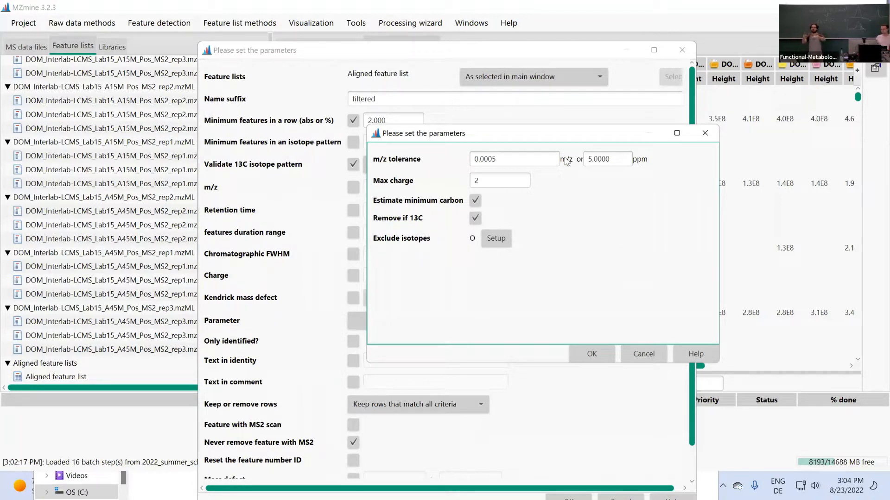
pyautogui.moveTo(545, 134); pyautogui.dragTo(597, 182)
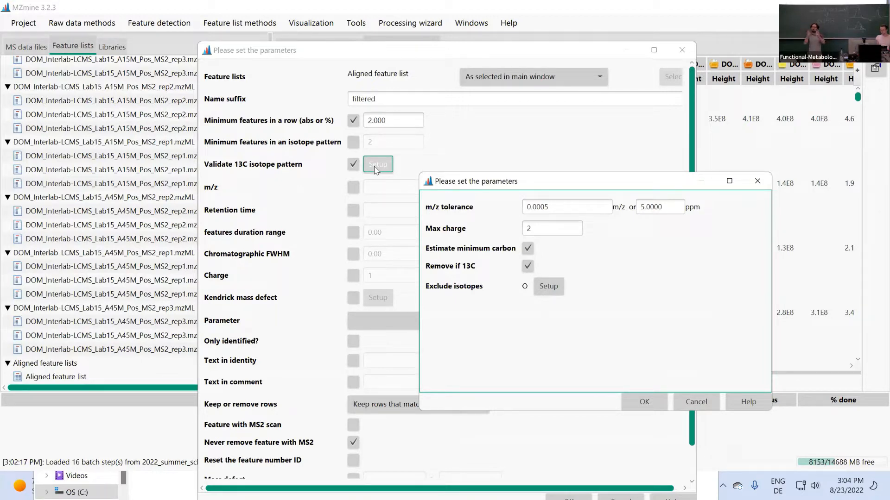
pyautogui.moveTo(451, 183); pyautogui.dragTo(449, 165)
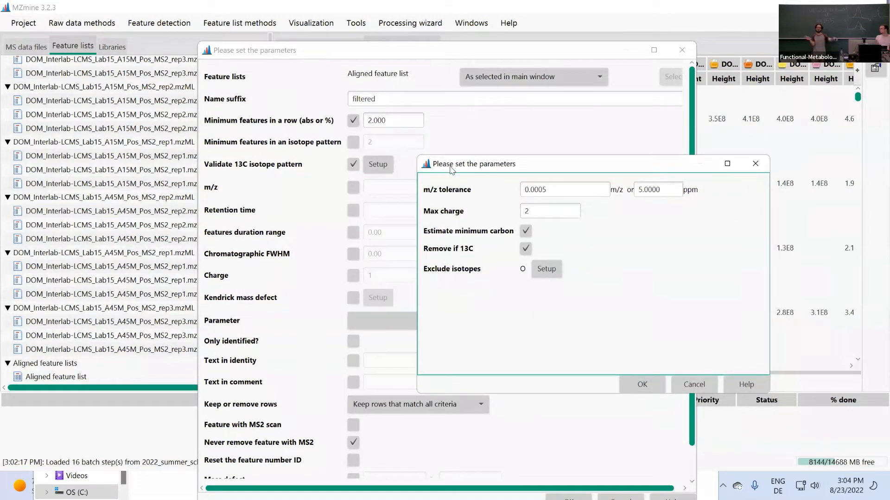
pyautogui.click(644, 380)
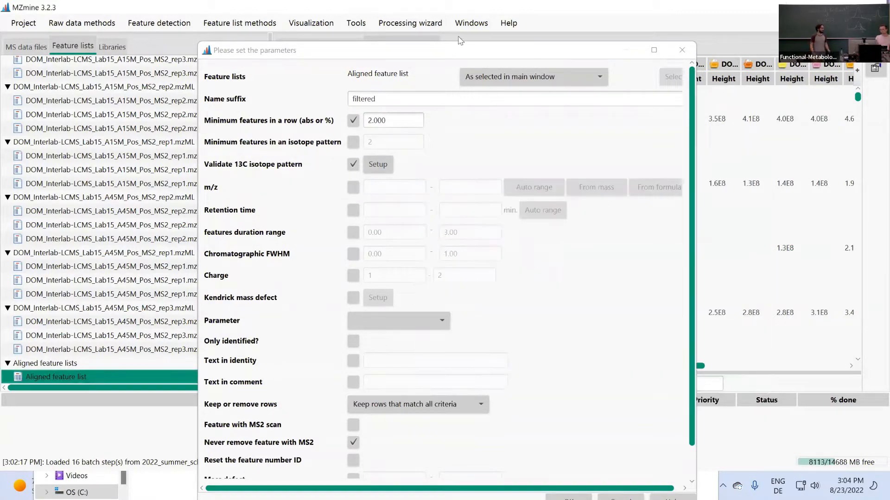
# Examine the full list of rows filter parameters, from the name suffix to the original feature list handling.
pyautogui.moveTo(450, 43)
pyautogui.mouseDown()
pyautogui.moveTo(470, 114)
pyautogui.moveTo(438, 49)
pyautogui.mouseUp()
pyautogui.scroll(-5, 587, 359)
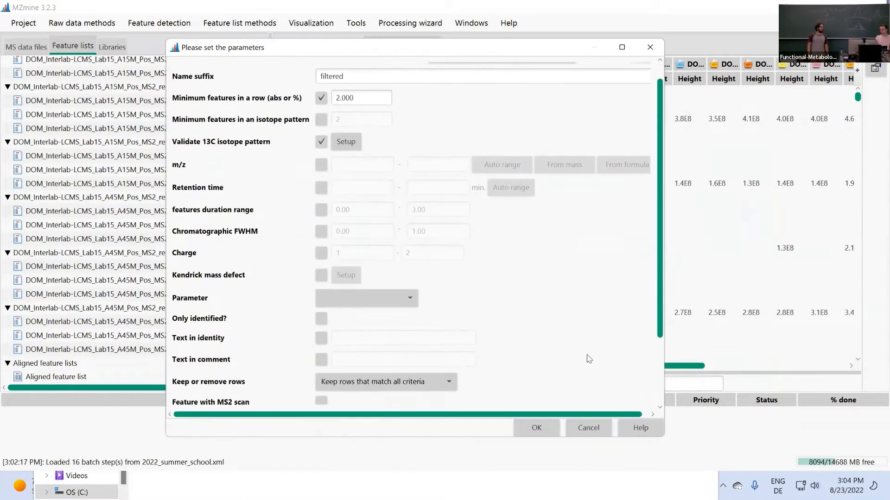
pyautogui.scroll(3, 367, 162)
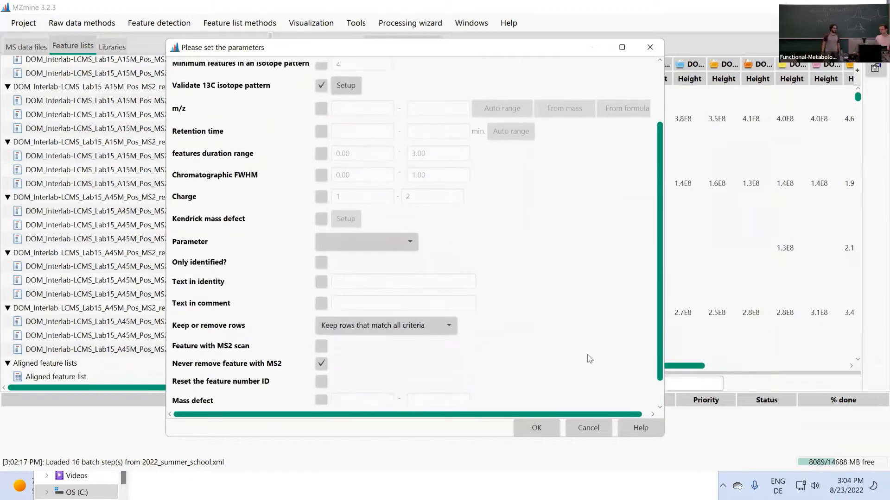
pyautogui.scroll(-3, 597, 320)
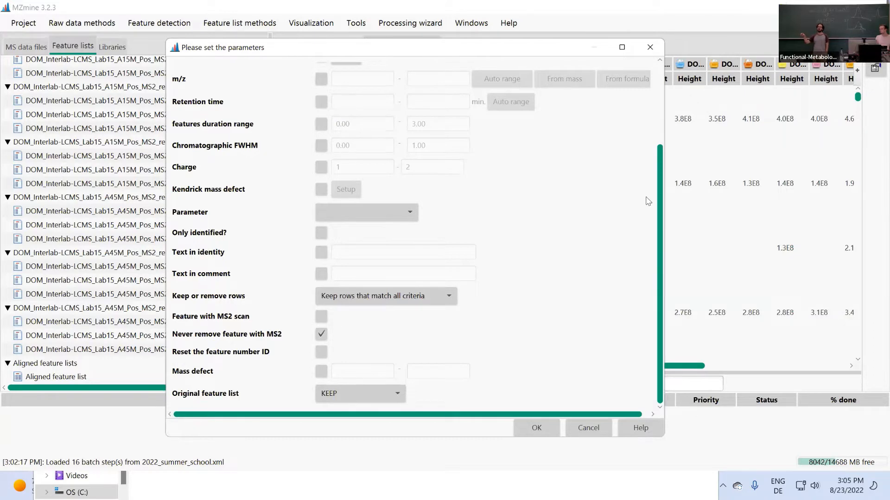
pyautogui.scroll(5, 647, 198)
pyautogui.scroll(-5, 651, 278)
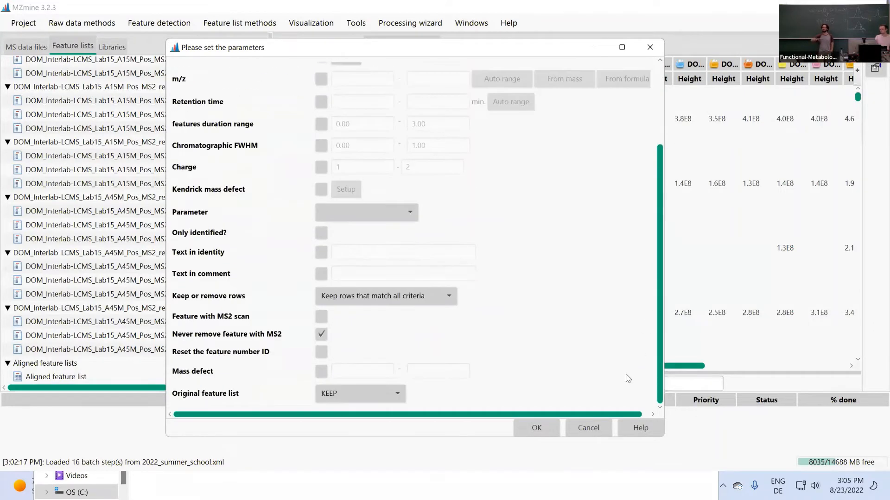
pyautogui.click(544, 433)
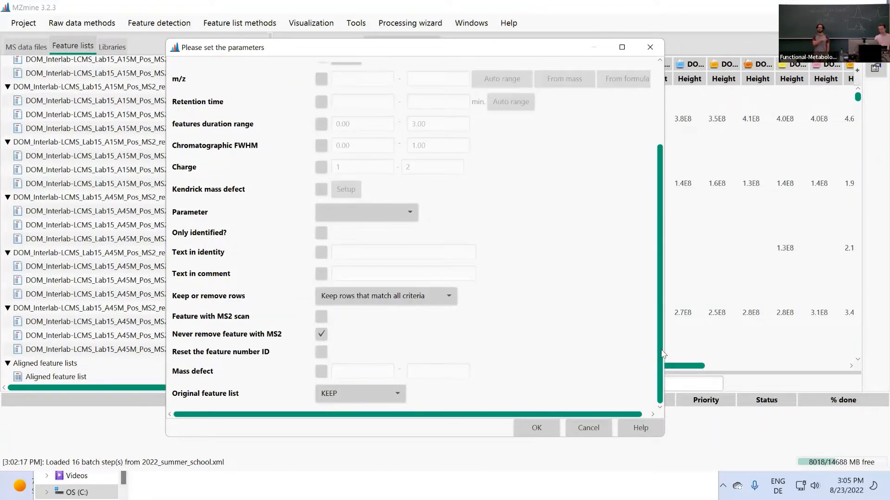
pyautogui.moveTo(661, 354); pyautogui.dragTo(657, 223)
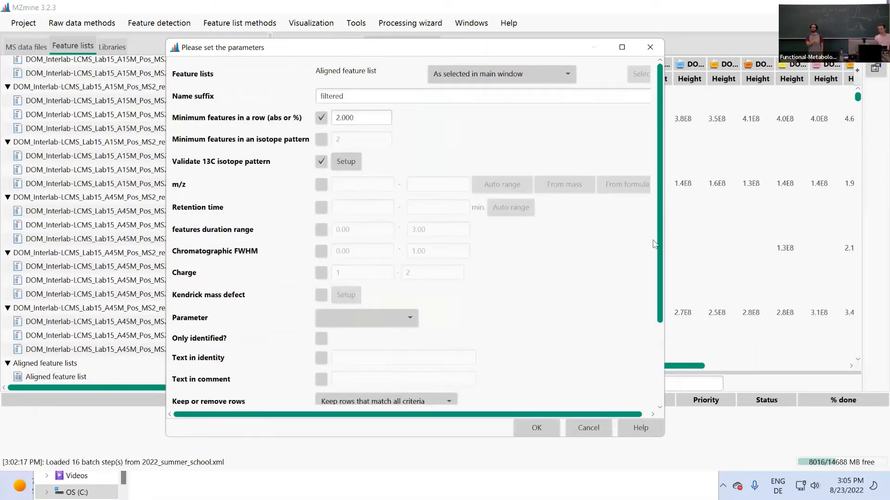
pyautogui.scroll(-5, 655, 244)
pyautogui.click(537, 428)
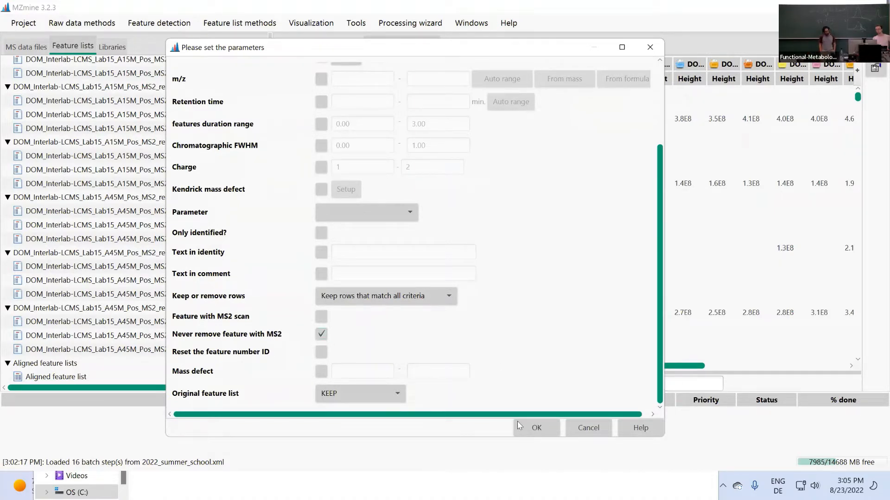
pyautogui.scroll(2, 658, 162)
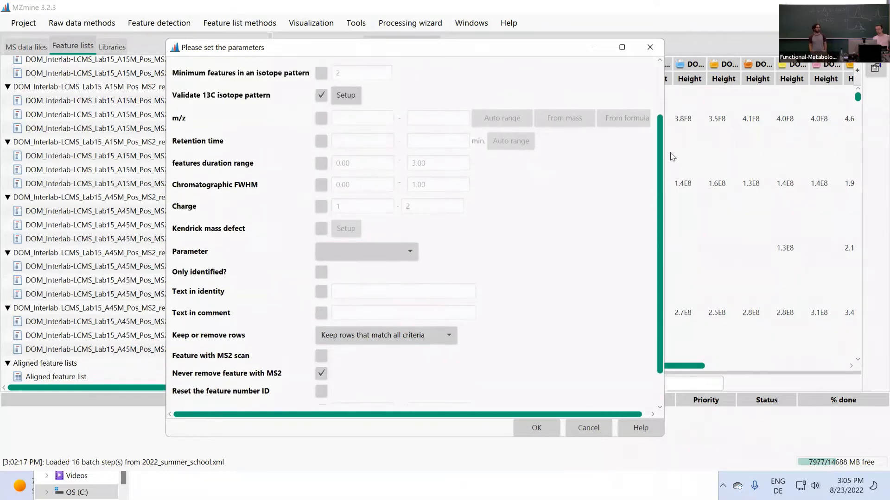
pyautogui.scroll(3, 486, 74)
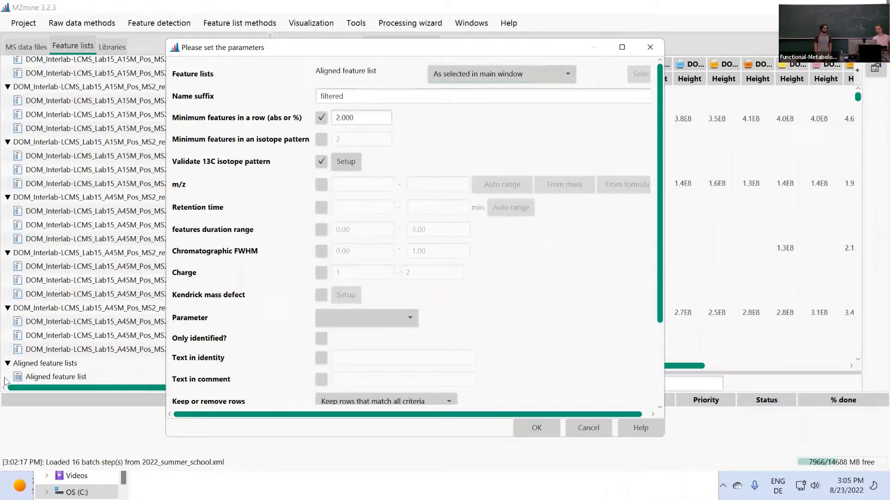
# Try to run the rows filter on the Aligned feature list without choosing an entry for the Parameter criterion.
pyautogui.click(61, 378)
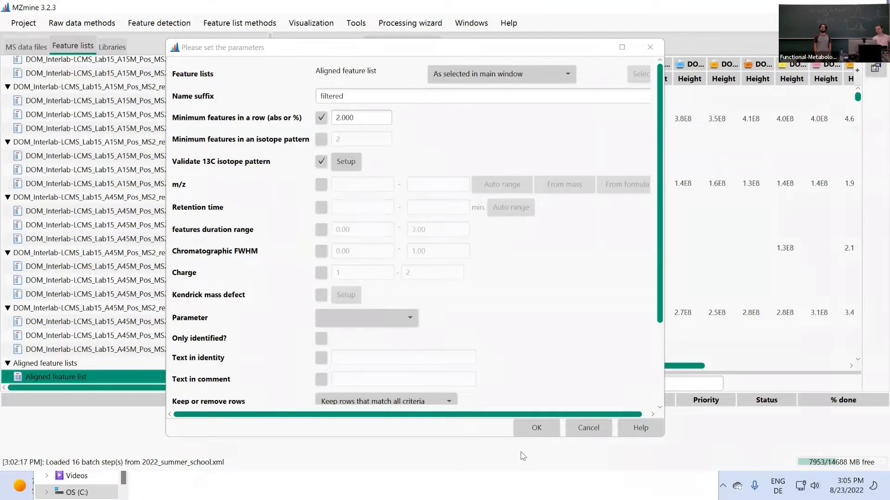
pyautogui.click(525, 430)
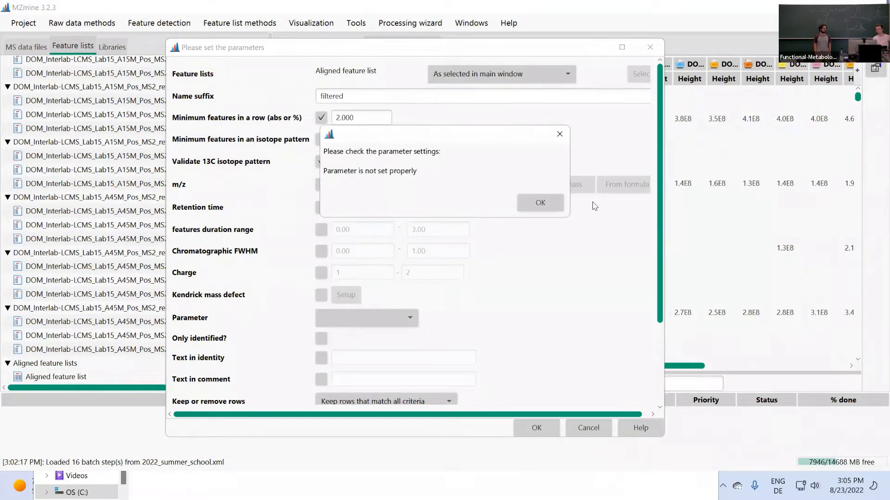
pyautogui.click(541, 210)
# Set the filter's Parameter criterion to No parameters defined and run the filter on the Aligned feature list.
pyautogui.scroll(-2, 433, 174)
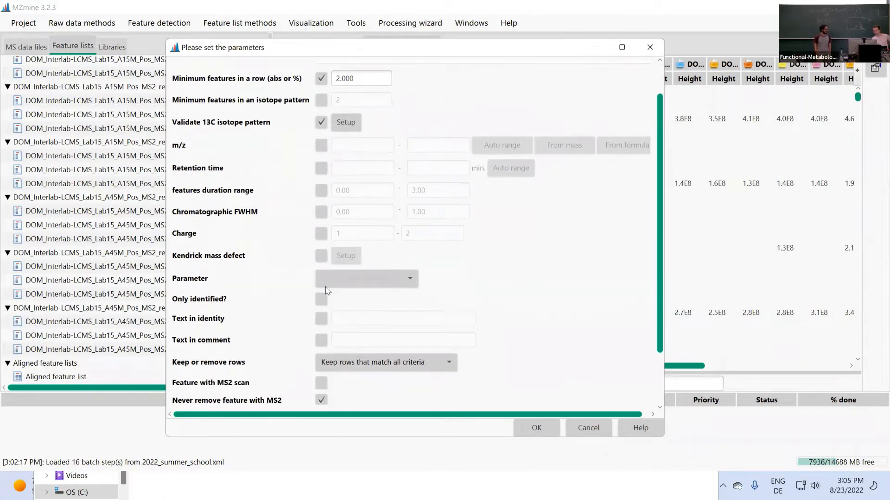
pyautogui.click(335, 278)
pyautogui.click(357, 294)
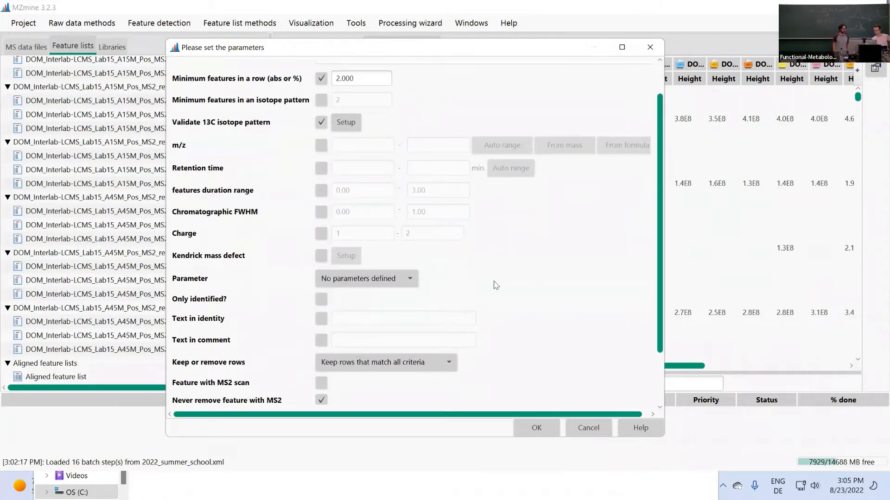
pyautogui.scroll(-3, 496, 285)
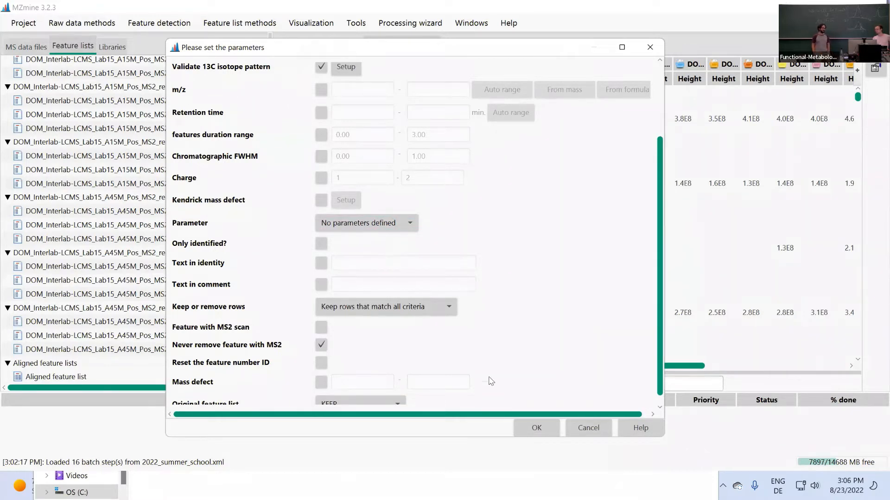
pyautogui.click(530, 428)
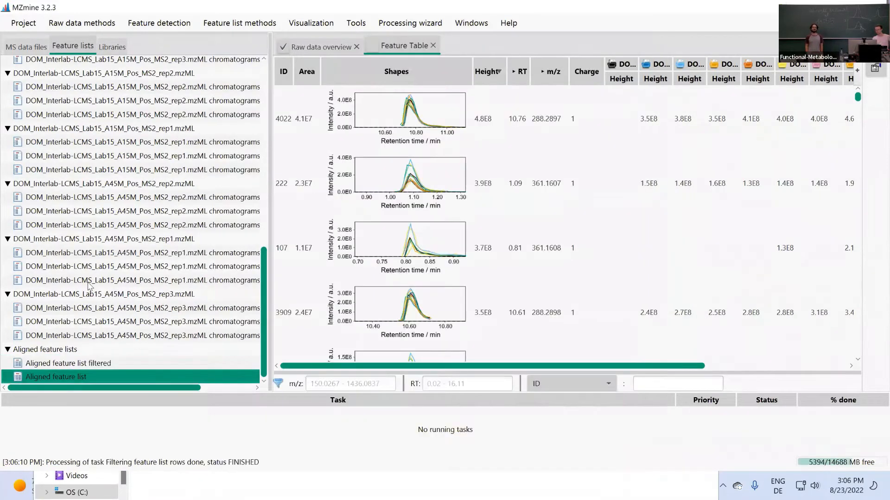
# Select the filtered aligned list, expand the feature table's RT and m/z columns into ranges, and sort the rows by ascending m/z.
pyautogui.click(107, 362)
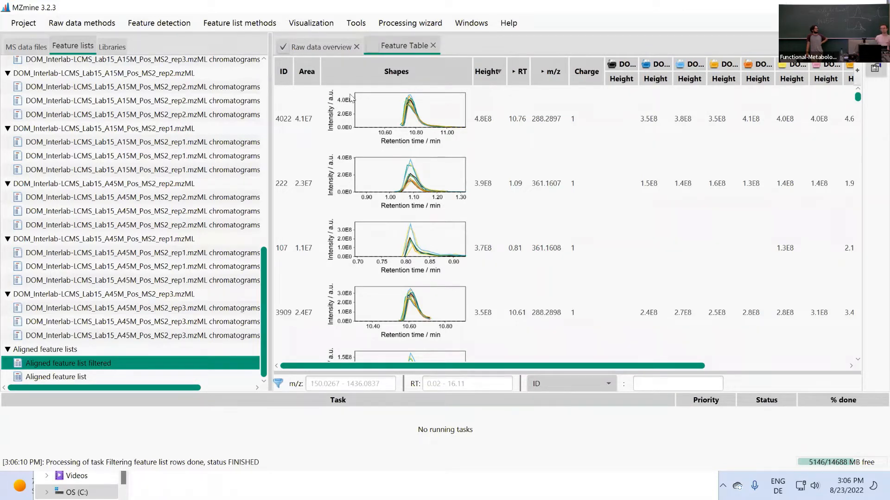
pyautogui.click(515, 73)
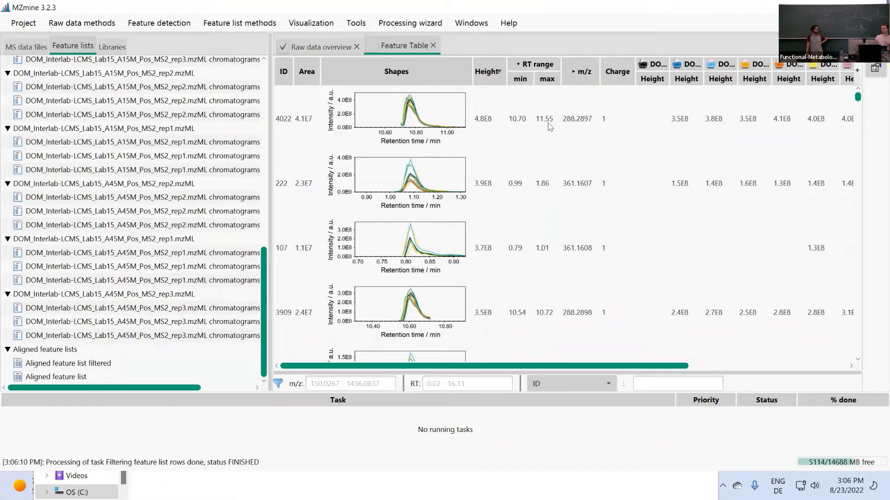
pyautogui.click(520, 121)
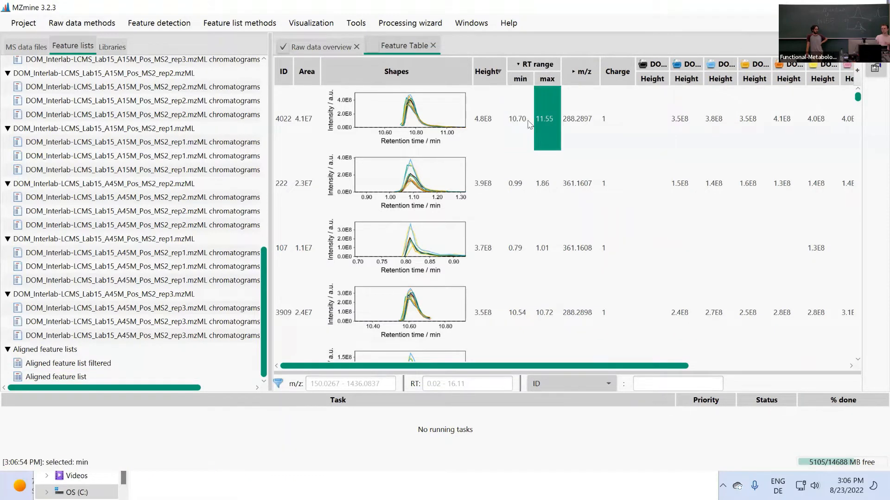
pyautogui.click(574, 74)
pyautogui.click(570, 72)
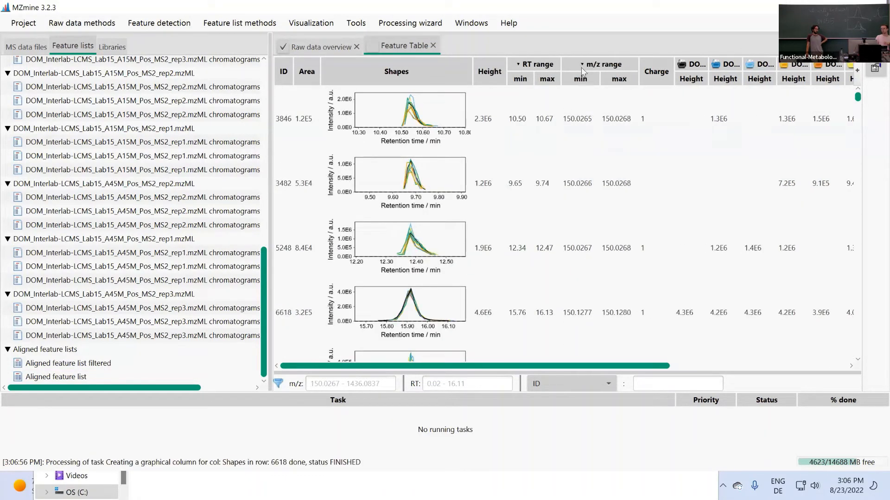
pyautogui.click(602, 120)
pyautogui.click(577, 123)
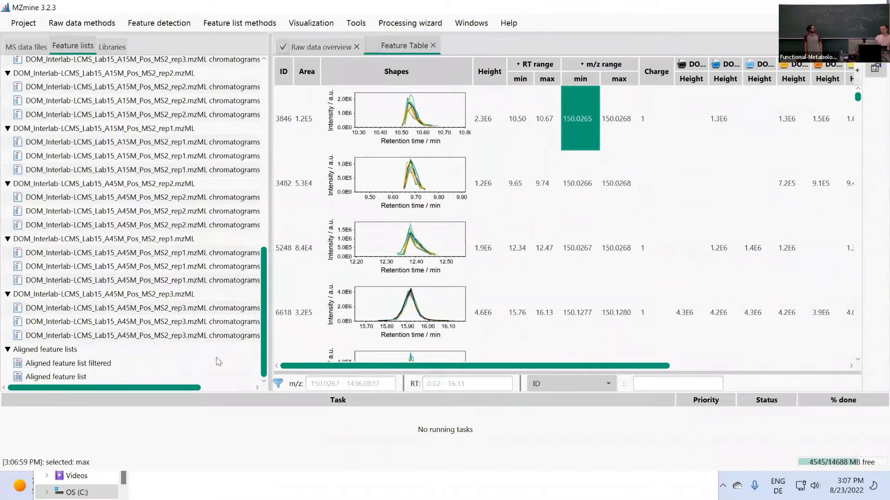
# Open the Peak finder gap-filling parameters for the Aligned feature list filtered.
pyautogui.click(119, 370)
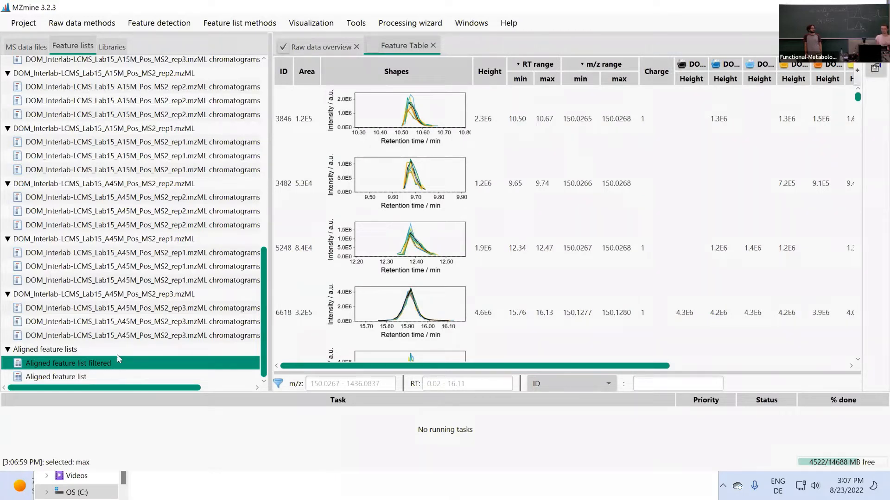
pyautogui.click(245, 18)
pyautogui.moveTo(262, 185)
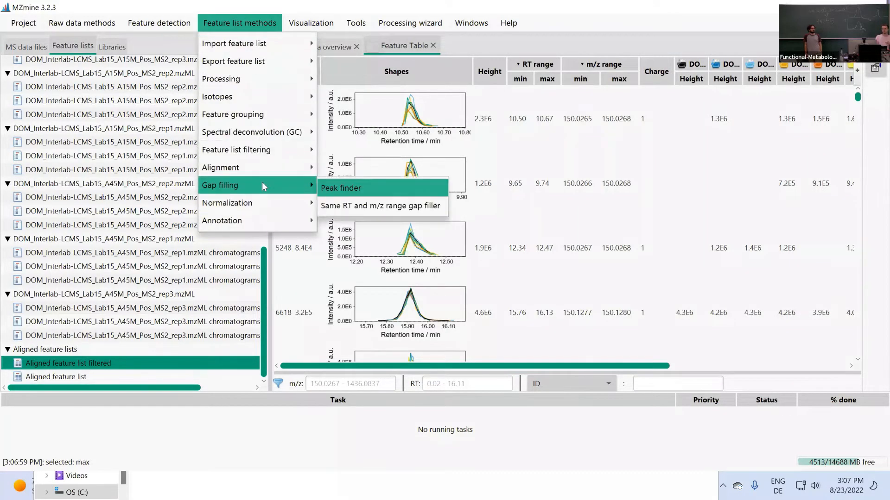
pyautogui.click(377, 194)
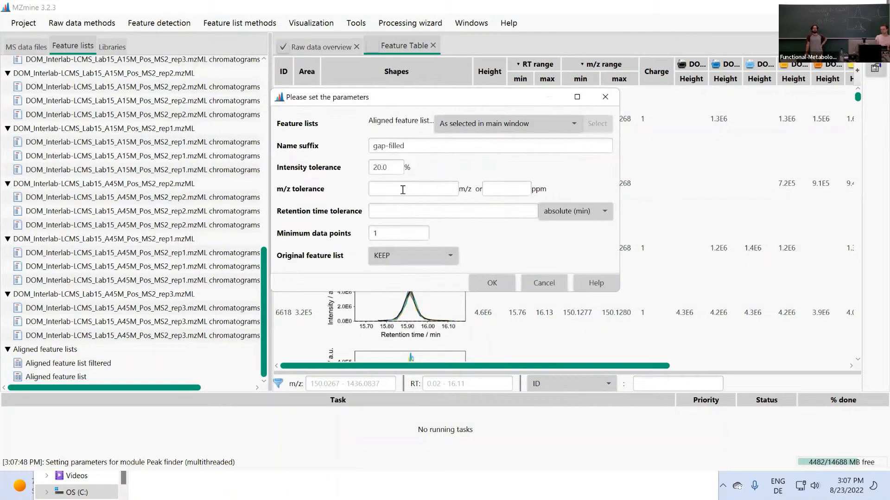
pyautogui.click(403, 189)
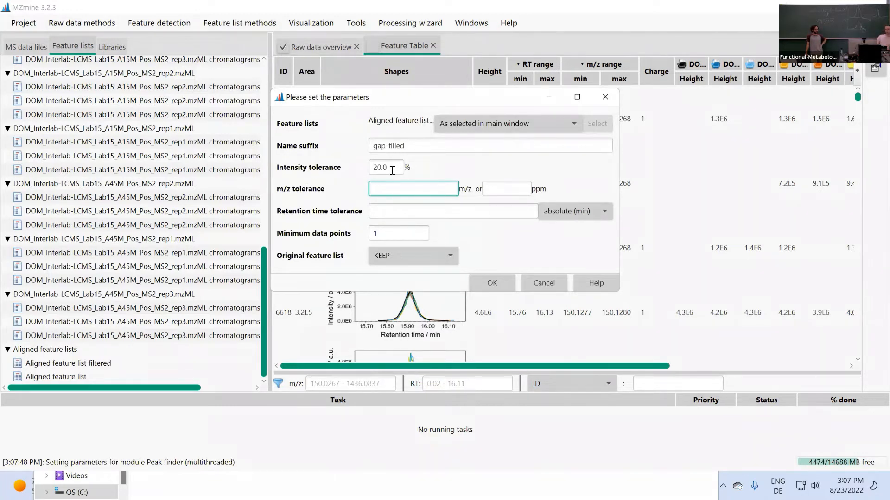
pyautogui.click(392, 170)
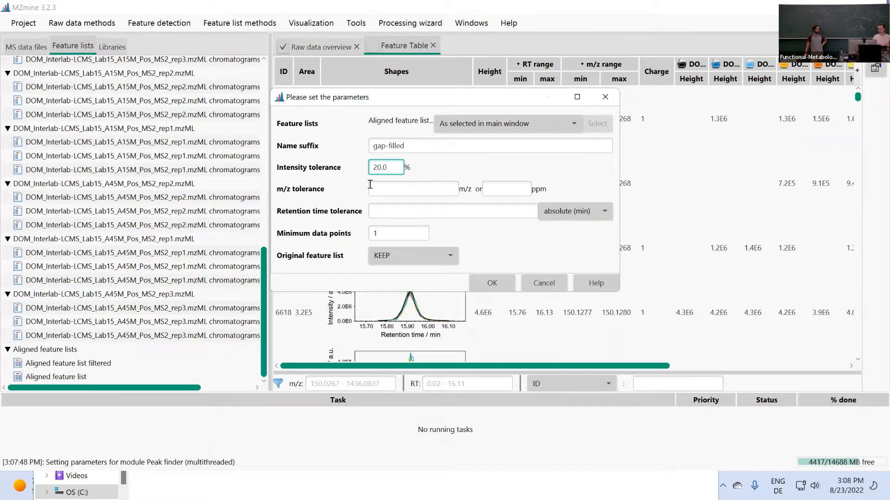
# Set the gap-filling m/z tolerance to 0.002 m/z or 5 ppm.
pyautogui.click(382, 191)
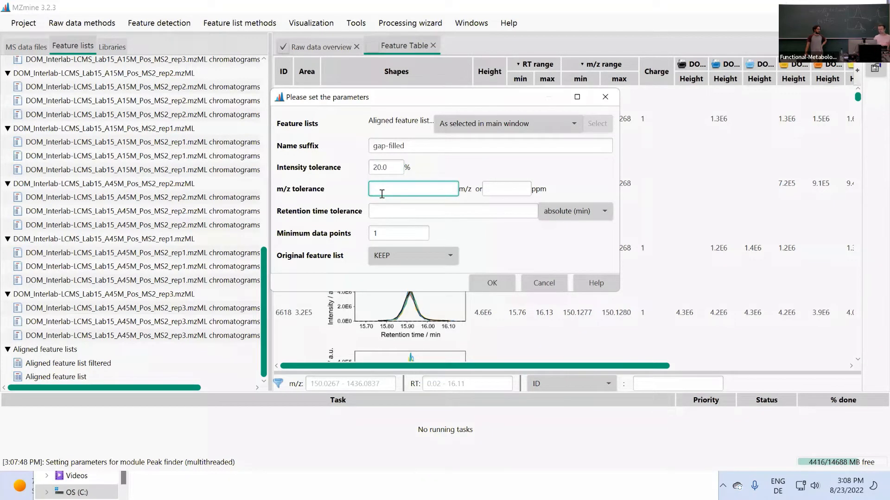
pyautogui.write('0.002')
pyautogui.press('Tab')
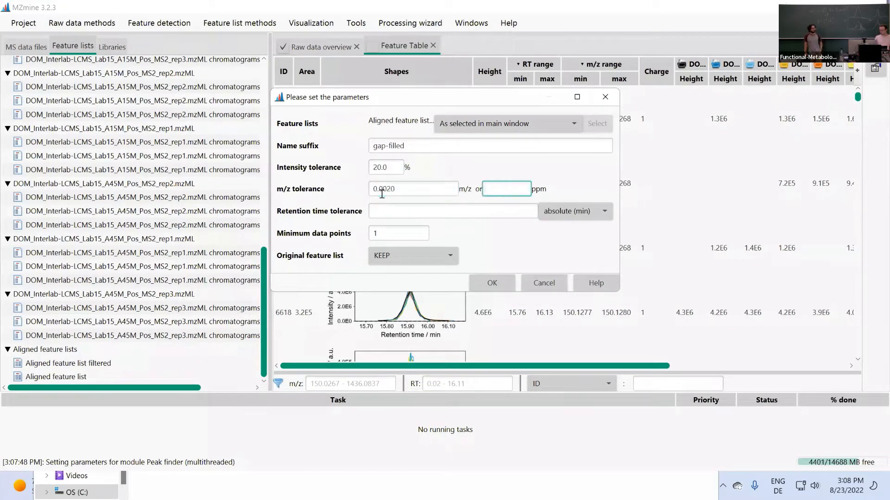
pyautogui.write('5')
# Set the absolute retention time tolerance to 0.06 min and the minimum data points to 3.
pyautogui.click(412, 211)
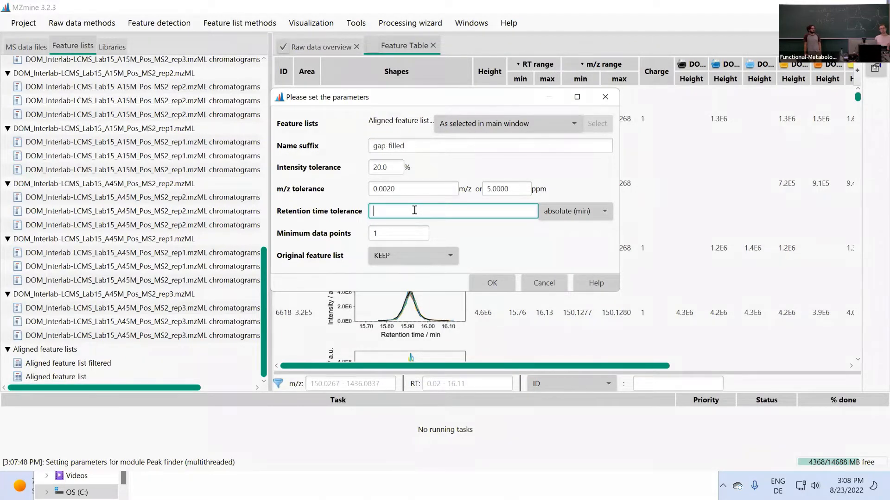
pyautogui.write('0.06')
pyautogui.doubleClick(395, 233)
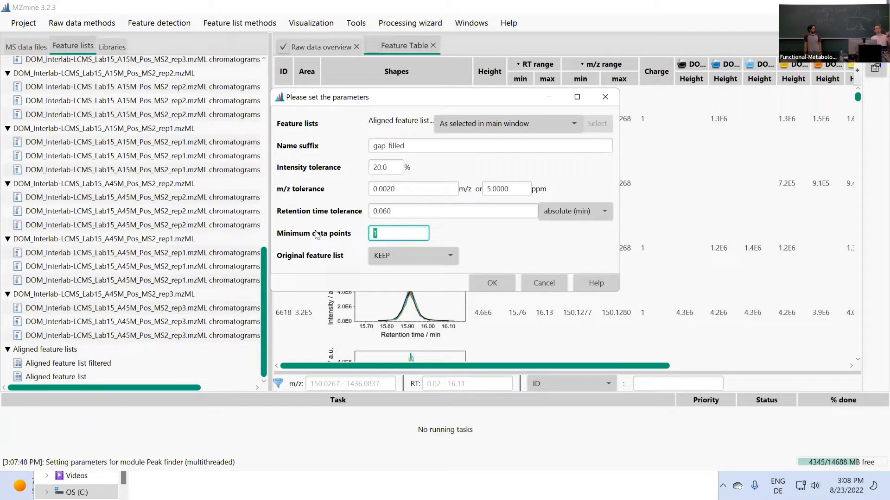
pyautogui.write('3')
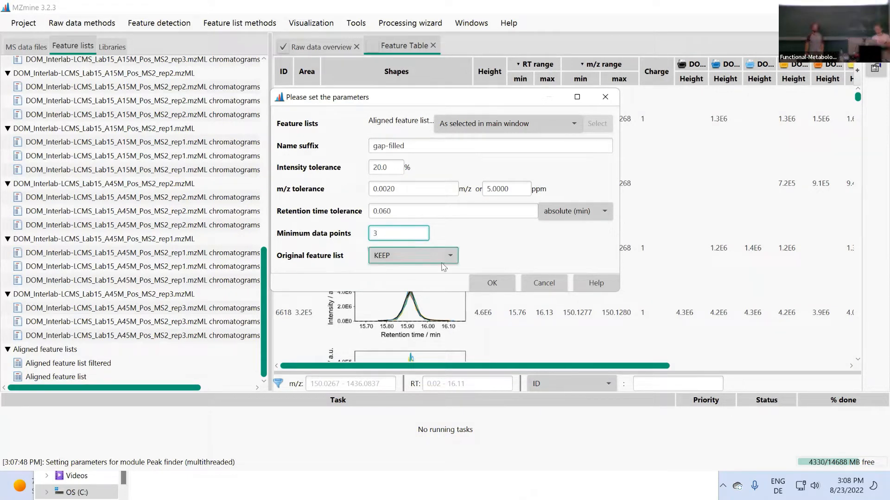
# Run the Peak finder gap filling on the Aligned feature list filtered, keeping the original feature list.
pyautogui.click(492, 285)
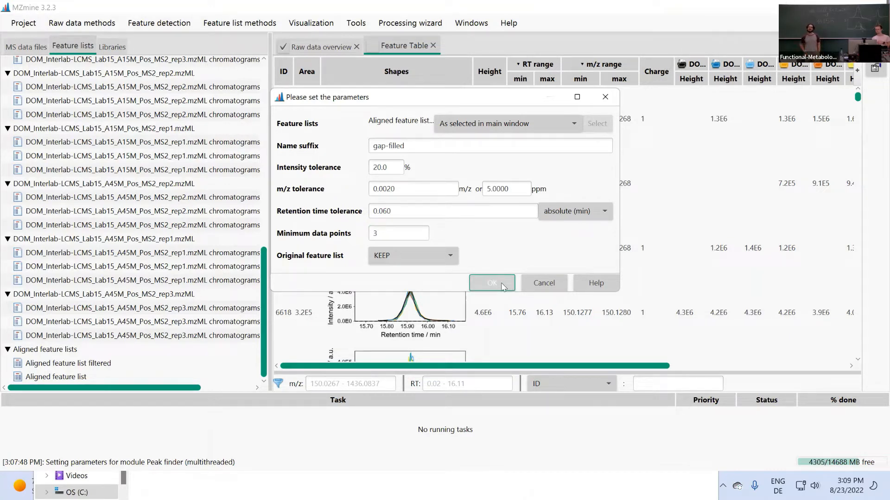
pyautogui.click(56, 354)
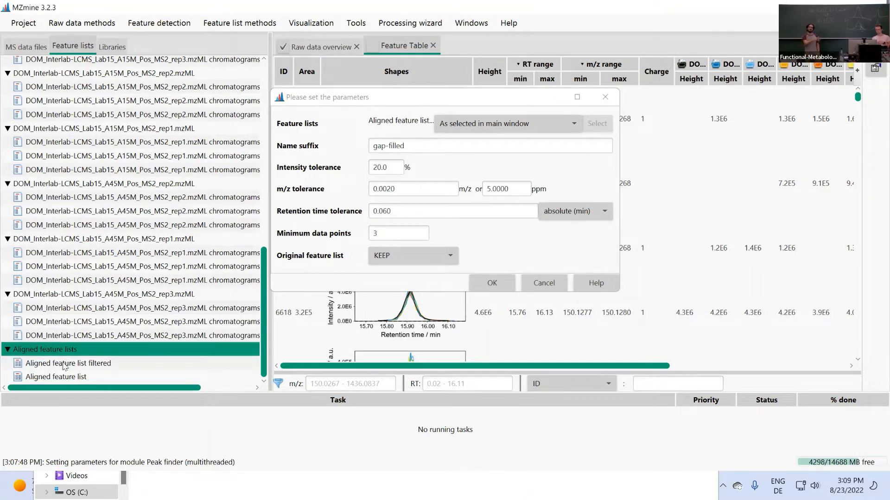
pyautogui.click(65, 364)
pyautogui.click(492, 285)
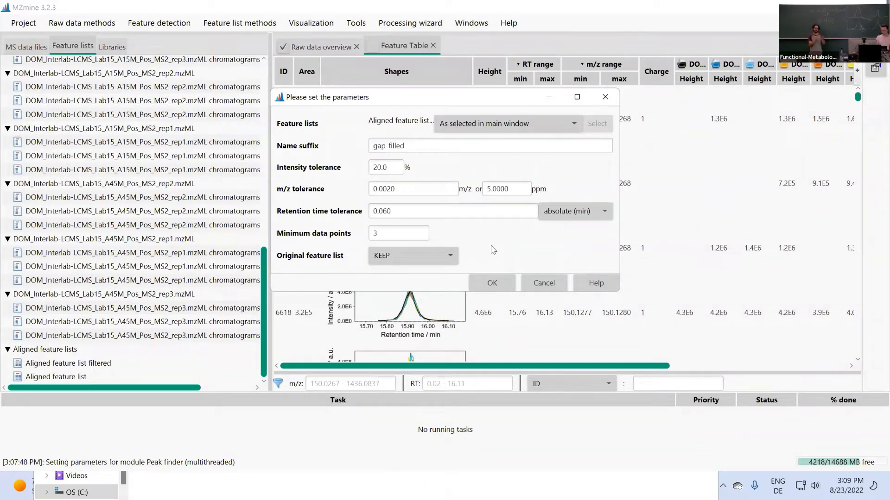
pyautogui.click(494, 285)
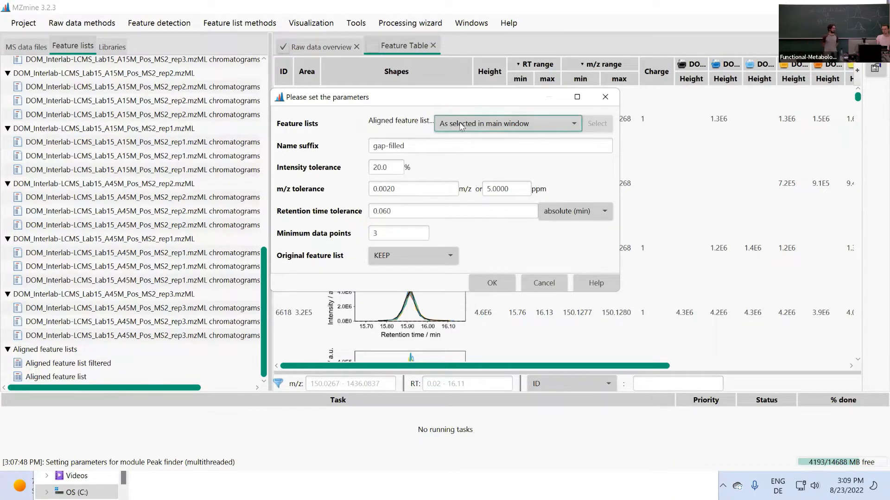
pyautogui.click(95, 362)
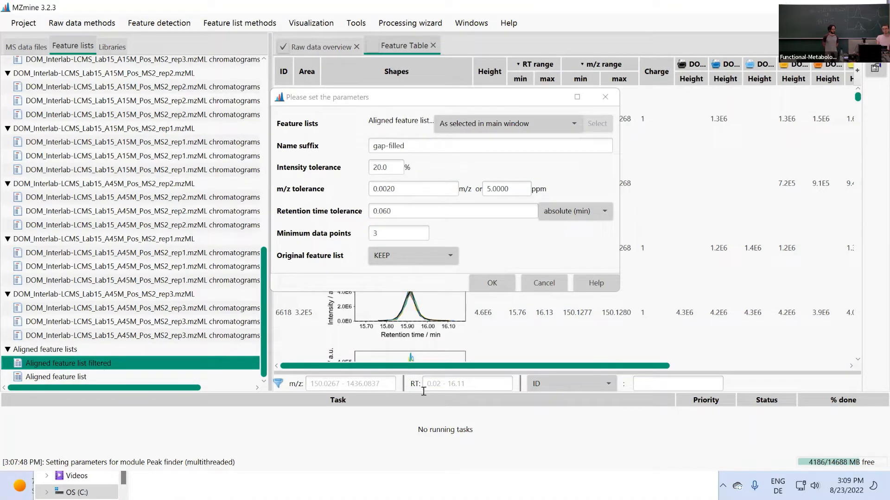
pyautogui.click(492, 286)
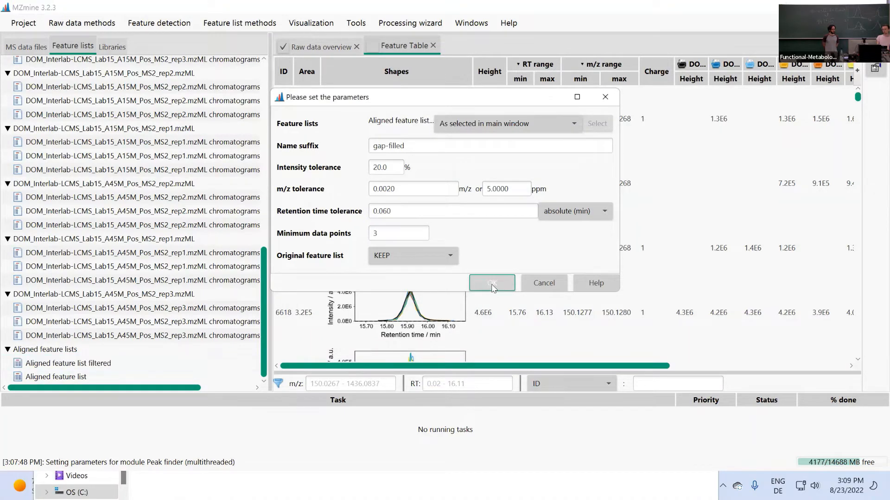
pyautogui.click(492, 283)
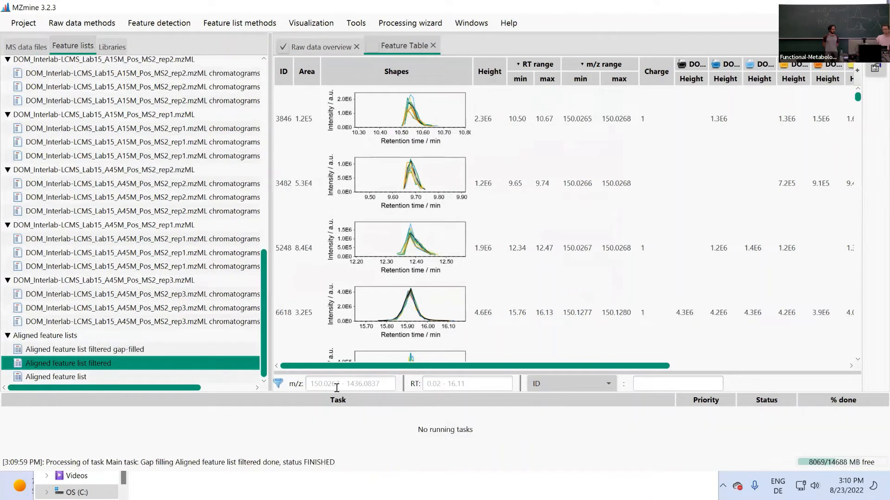
# Show the feature list summary of the gap-filled aligned list and check its number of rows.
pyautogui.click(146, 347)
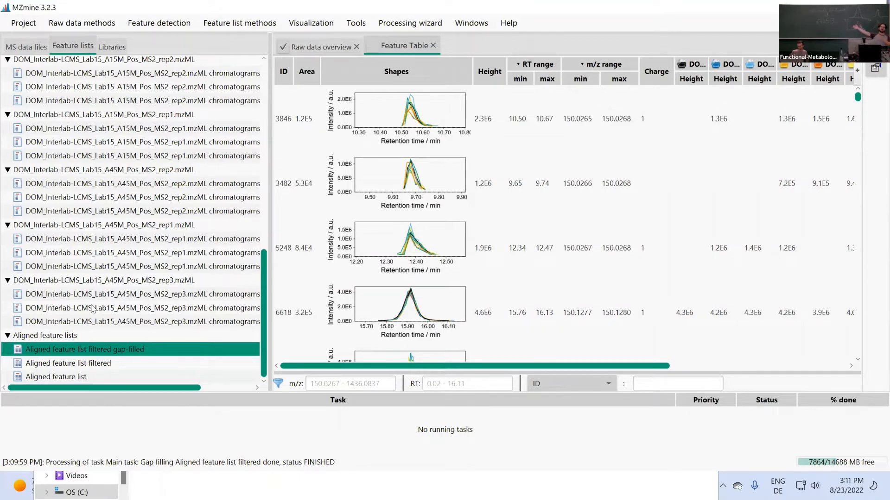
pyautogui.rightClick(113, 353)
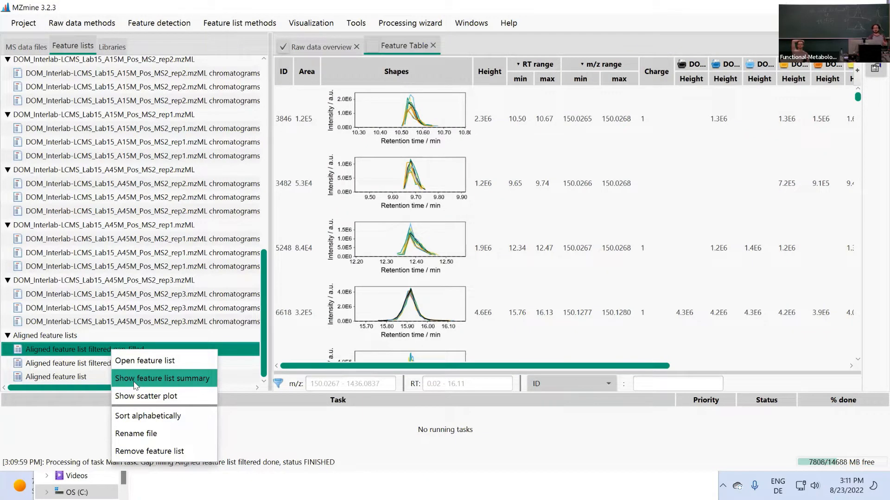
pyautogui.click(124, 360)
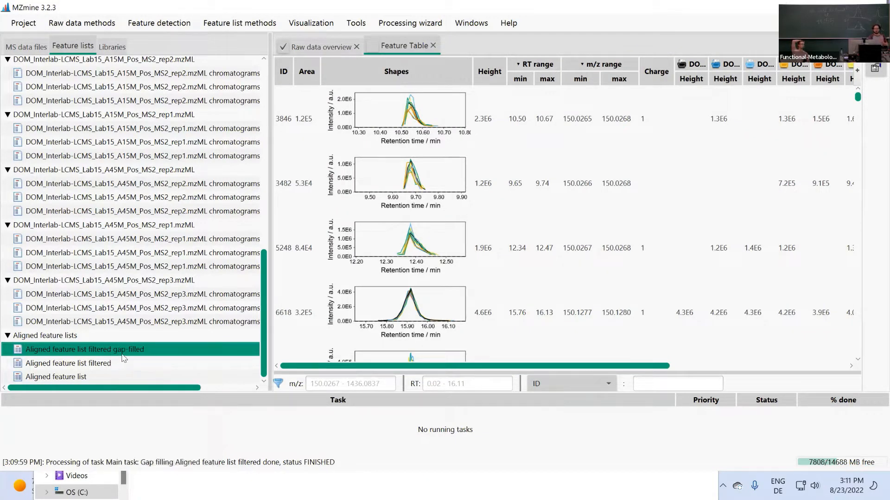
pyautogui.rightClick(150, 353)
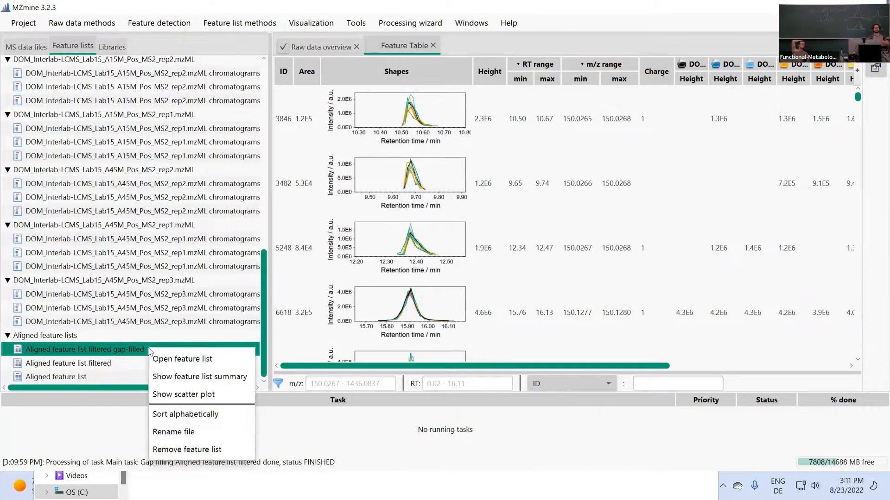
pyautogui.click(174, 376)
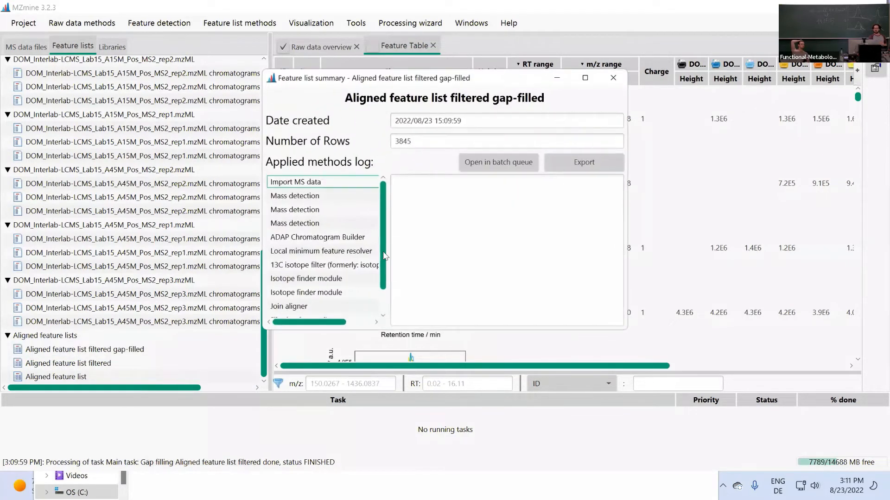
pyautogui.doubleClick(420, 145)
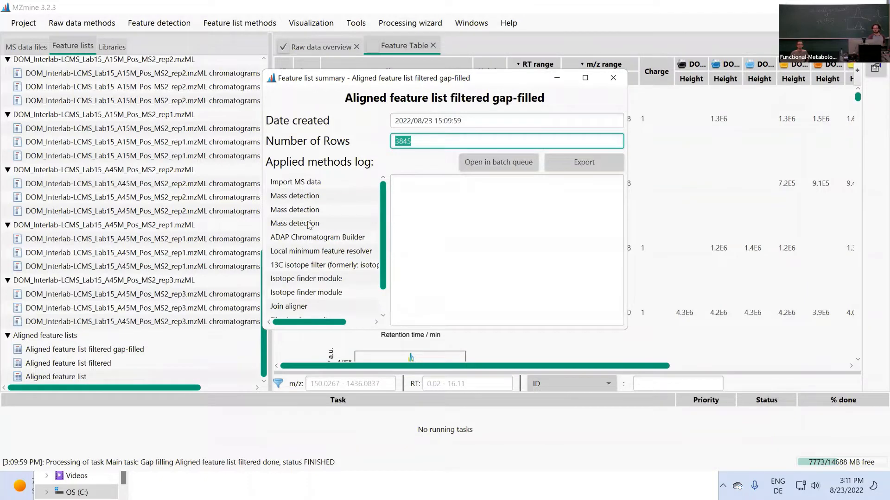
# Review the applied methods log, including the first Mass detection entry's parameters, and close the feature list summary.
pyautogui.scroll(-1, 307, 294)
pyautogui.scroll(1, 307, 294)
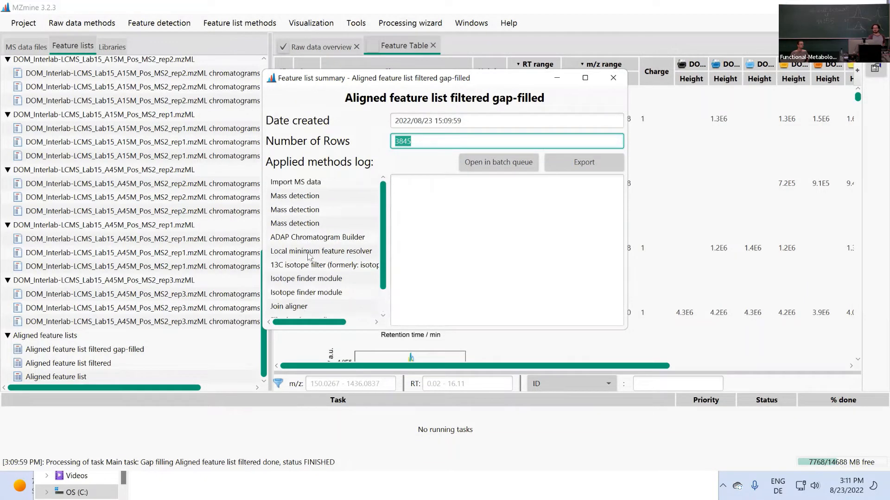
pyautogui.click(297, 198)
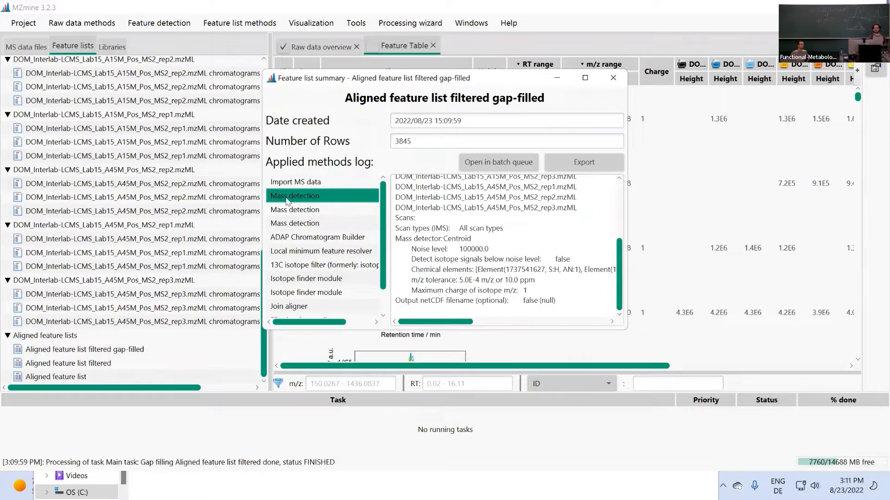
pyautogui.scroll(-1, 303, 215)
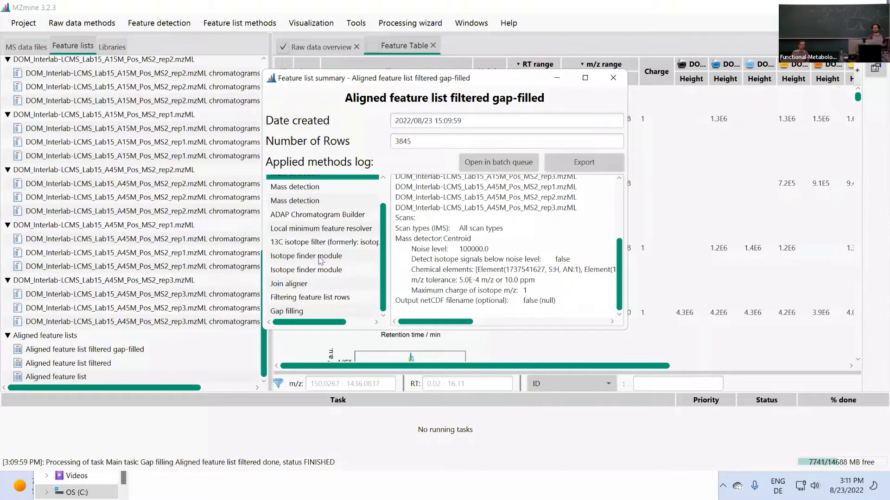
pyautogui.click(481, 168)
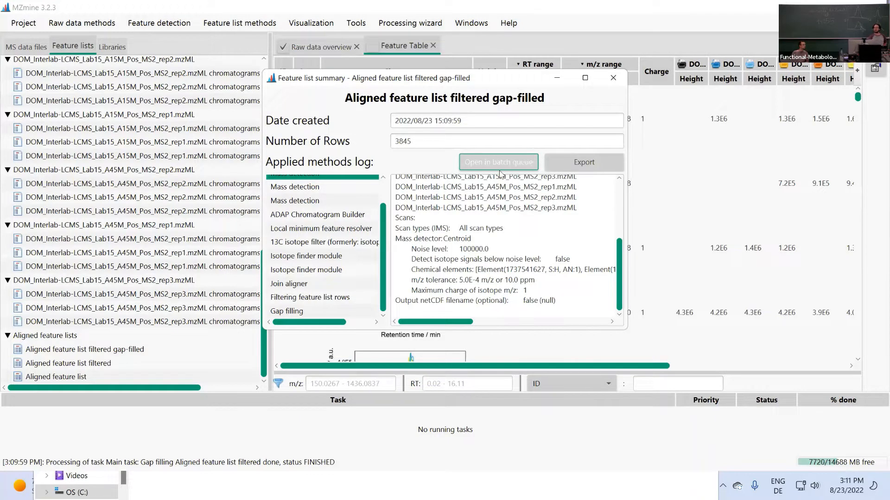
pyautogui.click(613, 77)
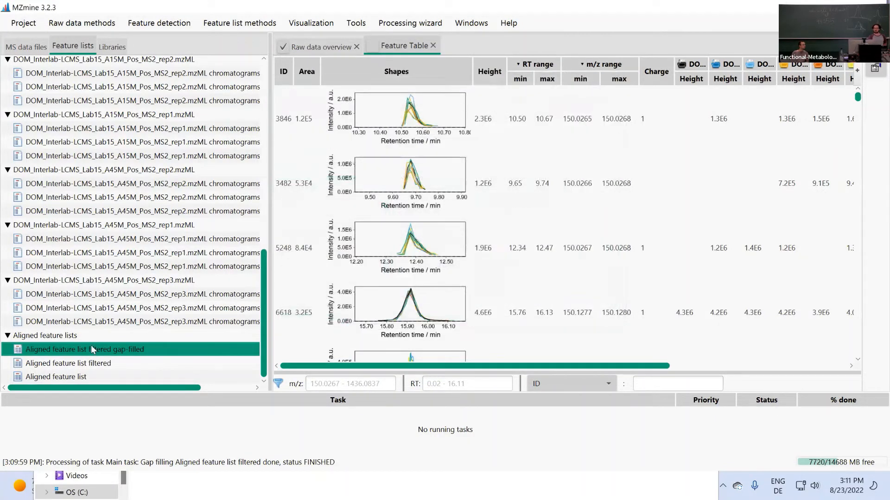
# Open the gap-filled list's applied methods in the batch queue from its feature list summary, overwriting the current queue.
pyautogui.rightClick(101, 350)
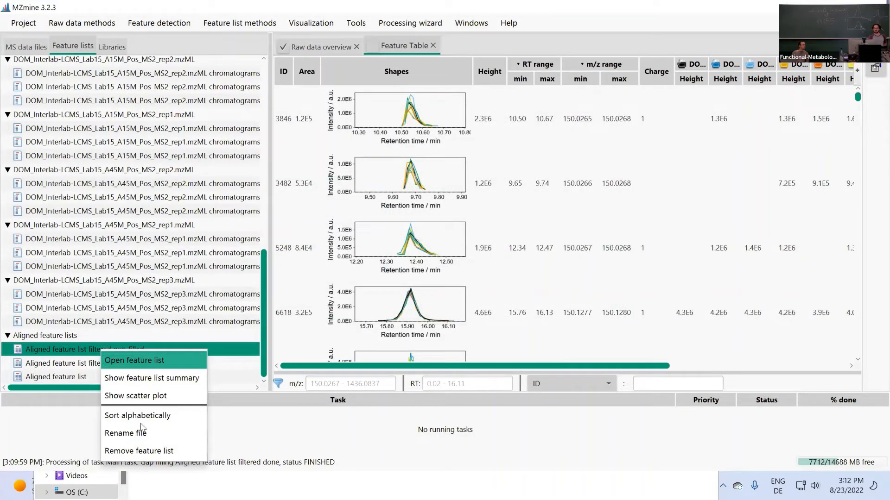
pyautogui.click(151, 379)
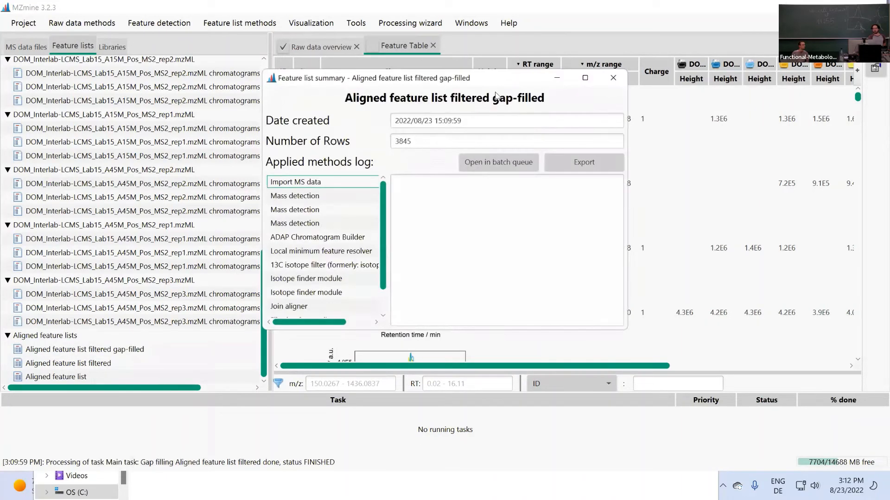
pyautogui.click(492, 168)
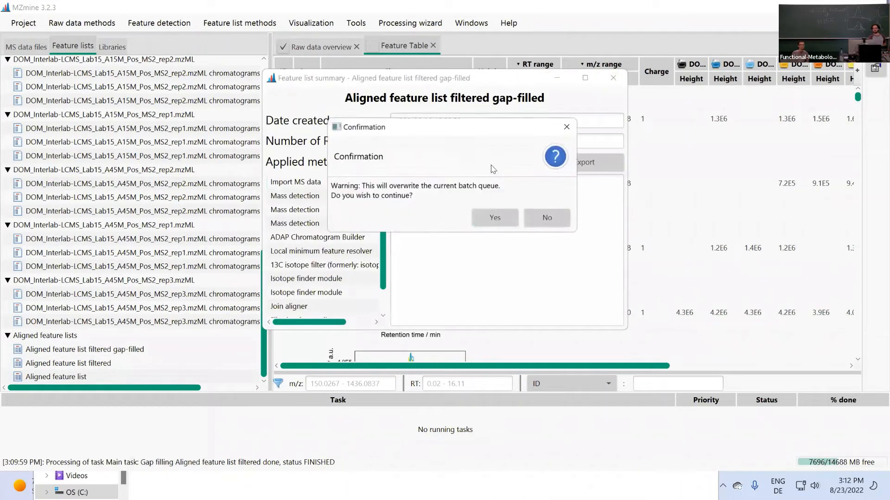
pyautogui.click(495, 218)
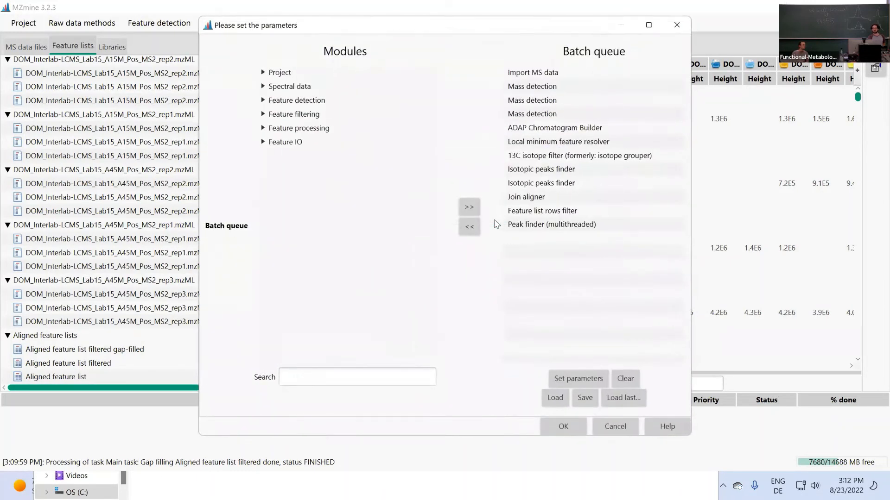
# Remove the first of the three Mass detection entries from the batch queue.
pyautogui.click(526, 74)
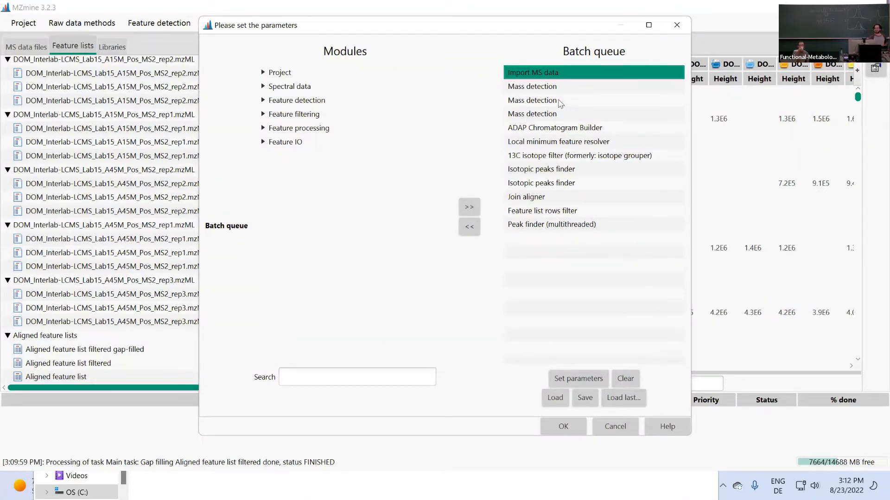
pyautogui.click(534, 87)
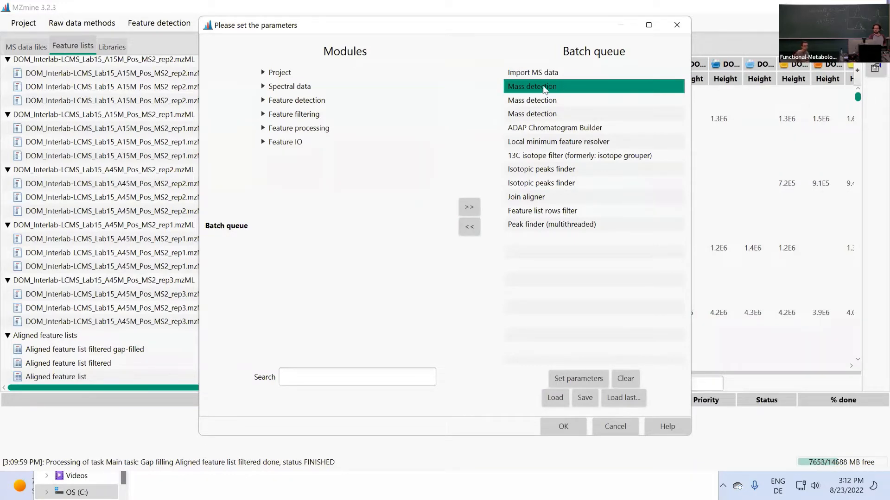
pyautogui.click(468, 230)
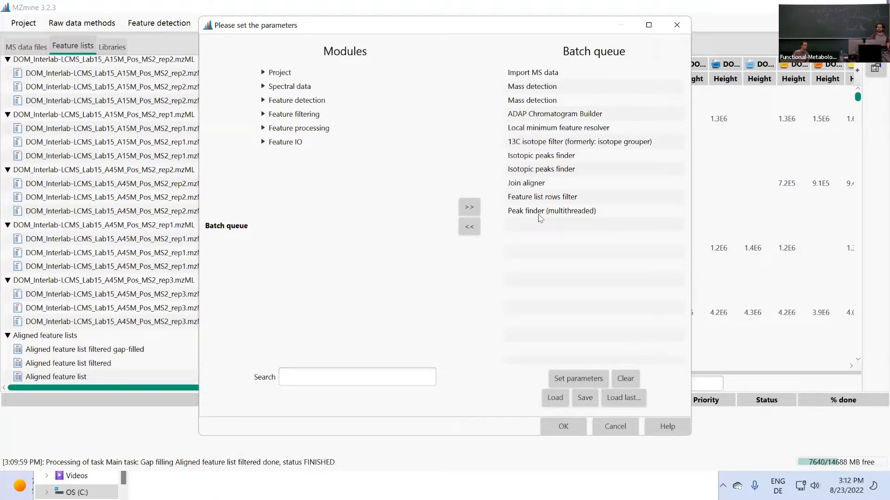
# Check the parameters of both remaining Mass detection steps, including the first one's centroid noise level and each one's MS level.
pyautogui.doubleClick(538, 83)
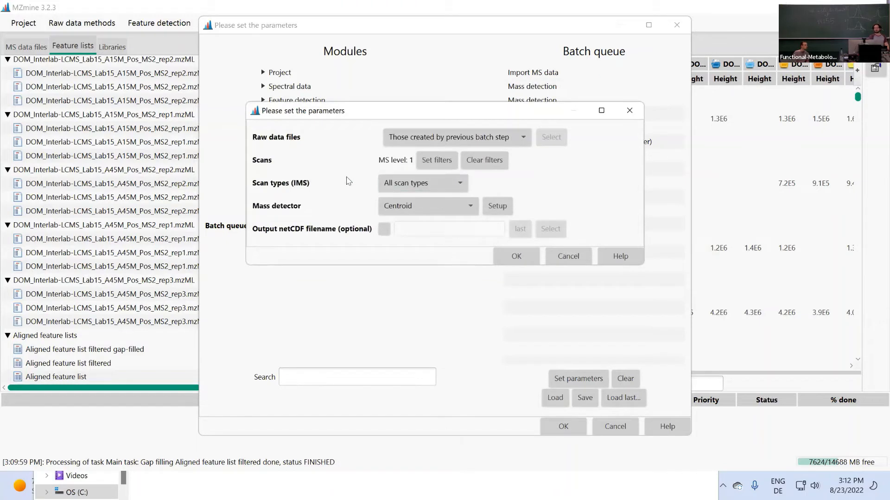
pyautogui.click(458, 183)
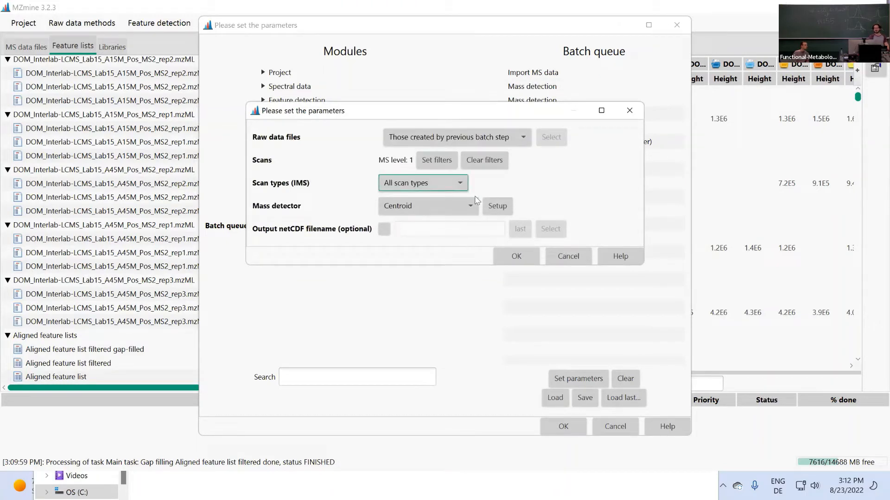
pyautogui.click(497, 205)
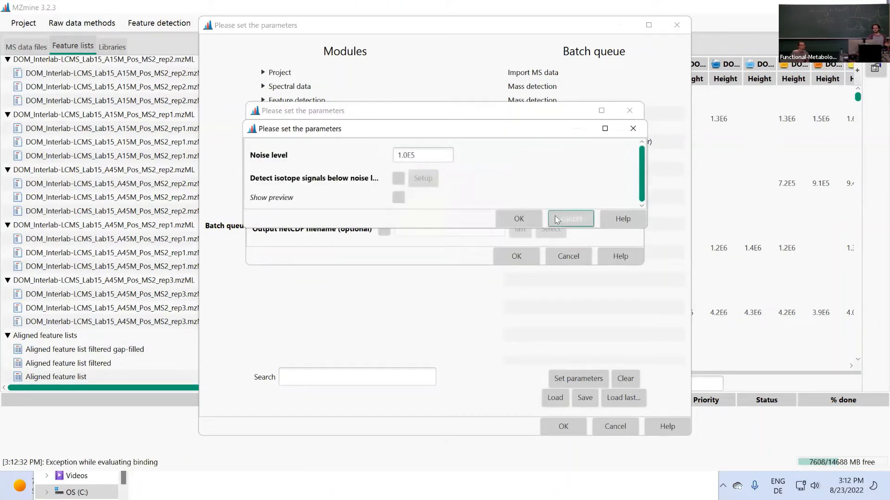
pyautogui.click(532, 215)
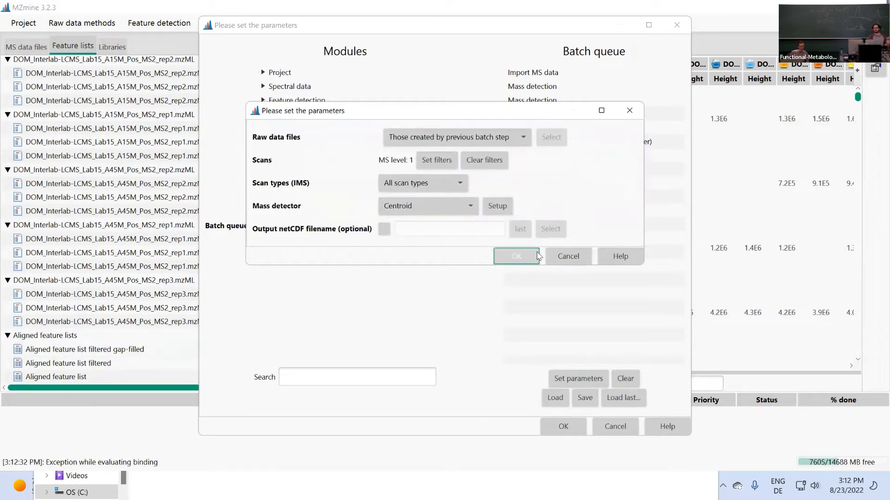
pyautogui.click(517, 256)
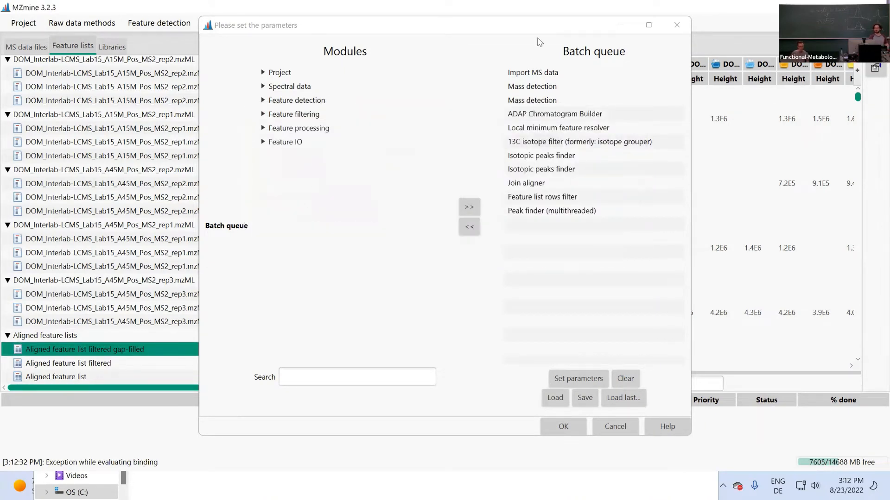
pyautogui.doubleClick(536, 101)
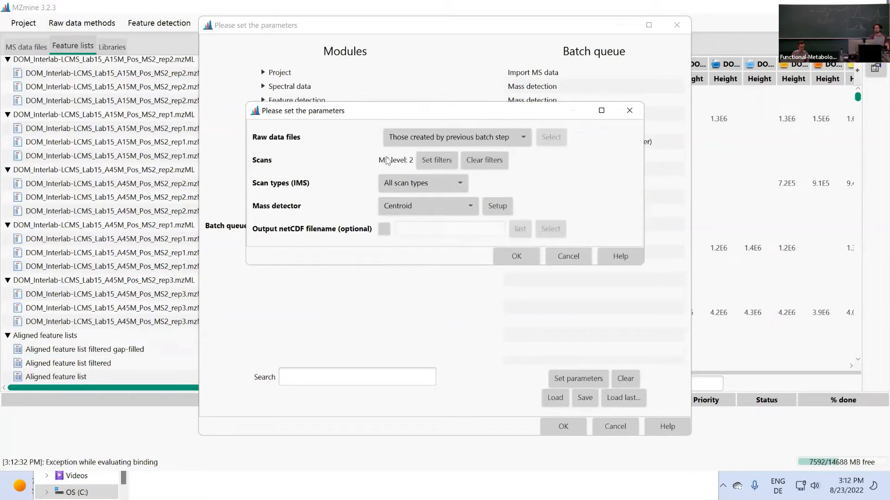
pyautogui.click(548, 260)
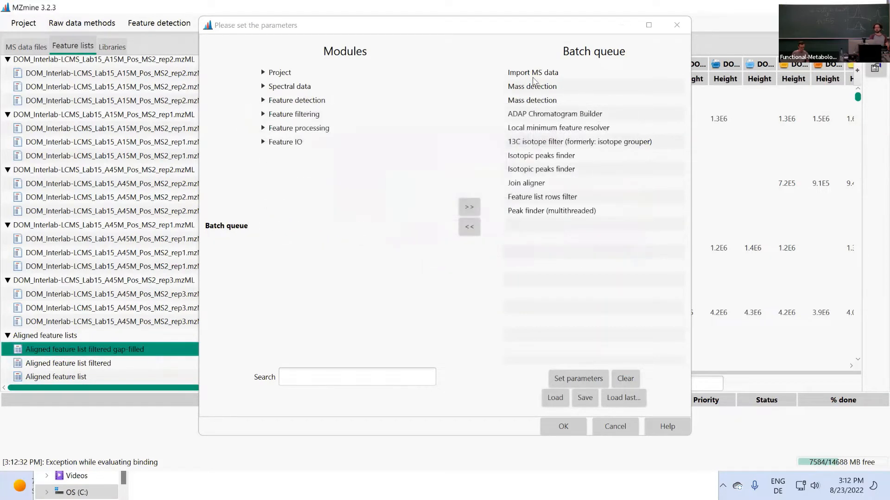
# Review the batch parameters of the Peak finder (multithreaded) and ADAP Chromatogram Builder steps.
pyautogui.doubleClick(551, 213)
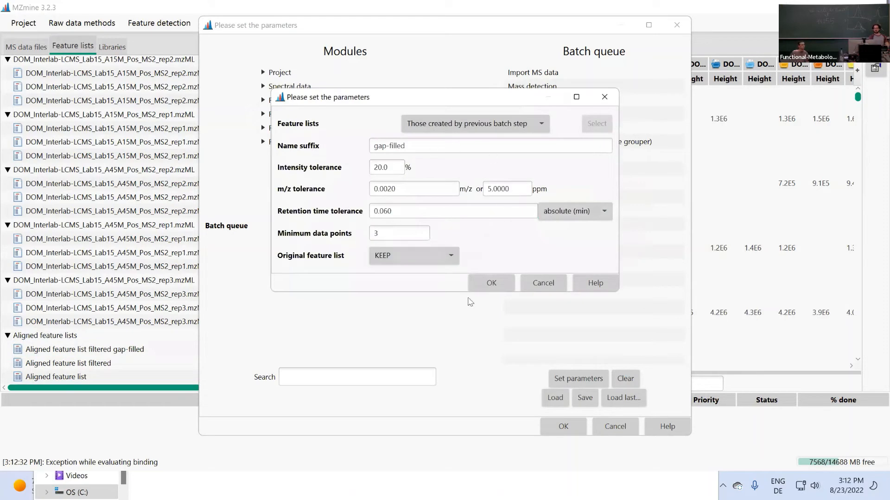
pyautogui.click(491, 283)
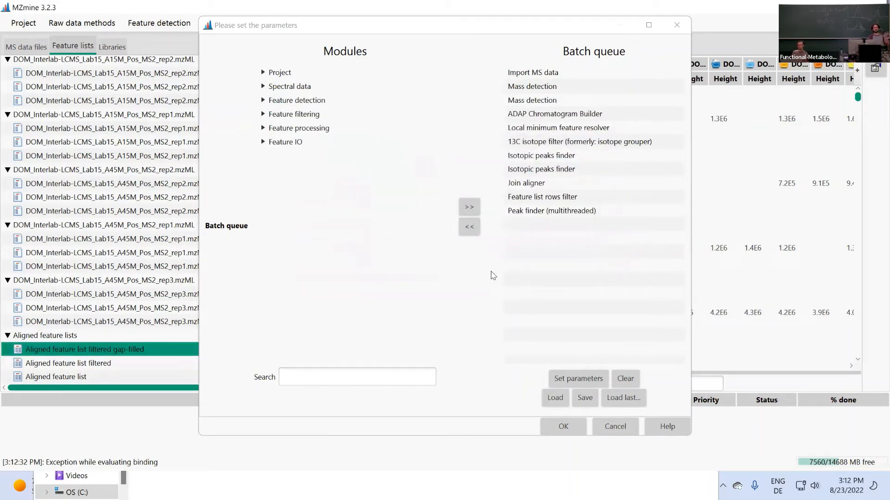
pyautogui.doubleClick(533, 116)
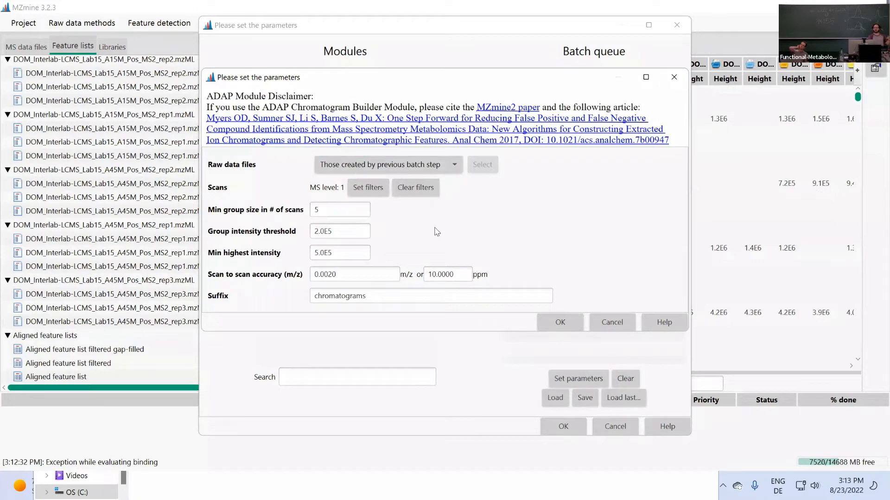
pyautogui.click(577, 327)
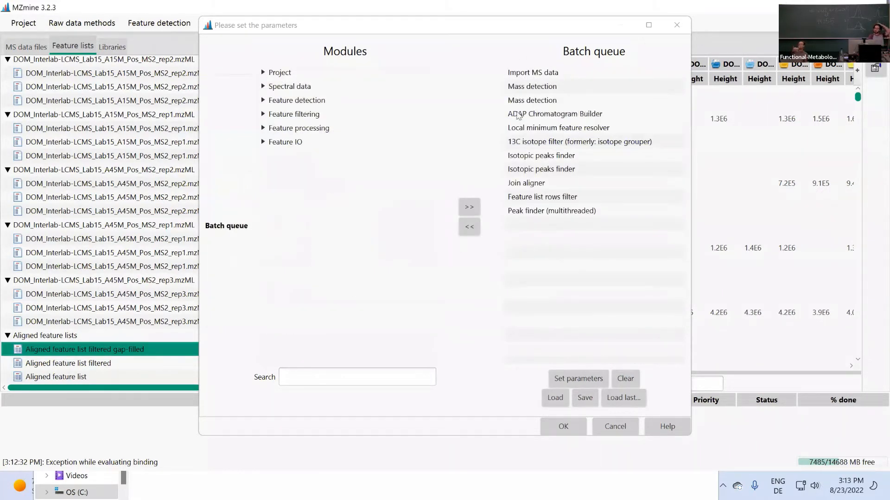
# Save the batch queue as 2022_summer_school2.xml in the C:\Workshop folder.
pyautogui.click(585, 398)
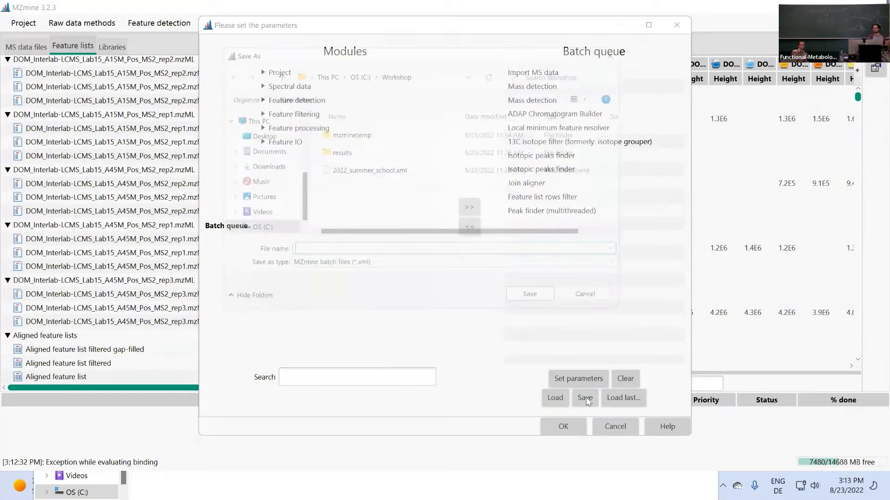
pyautogui.click(358, 253)
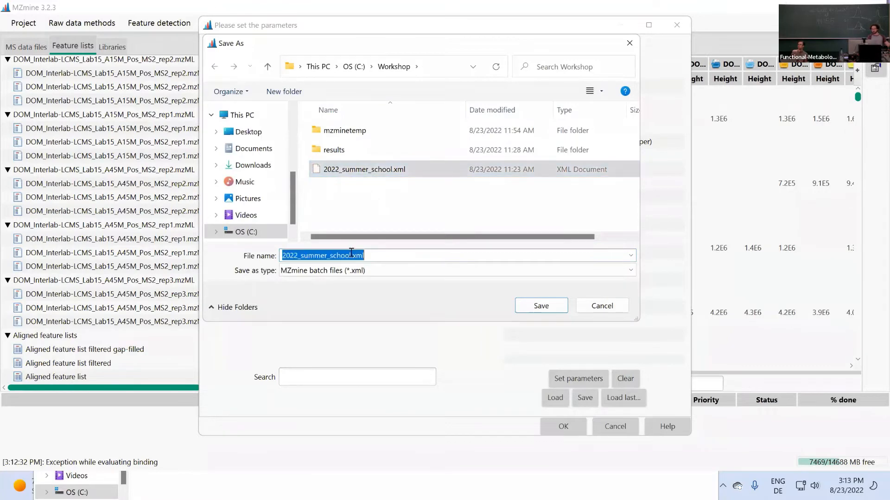
pyautogui.click(353, 255)
pyautogui.write('2')
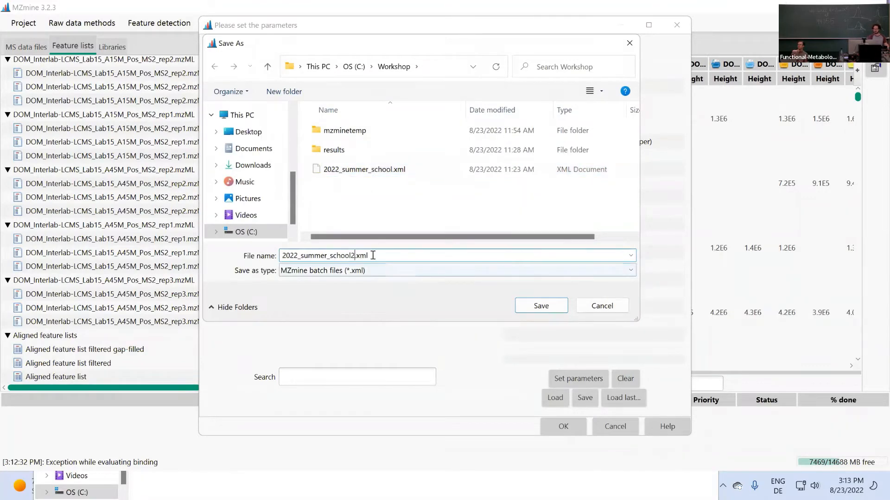
pyautogui.click(563, 307)
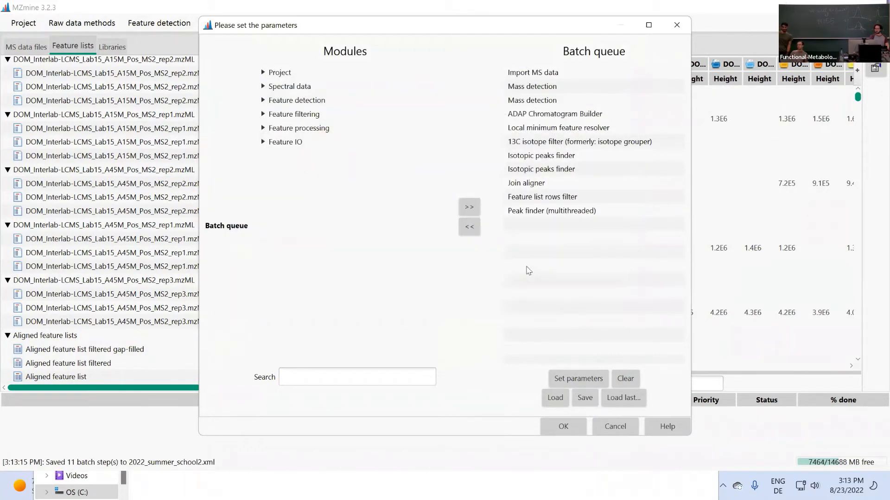
# Reload the recent batch file 2022_summer_school2.xml, replacing the current queue, and close the batch queue without running it.
pyautogui.click(624, 398)
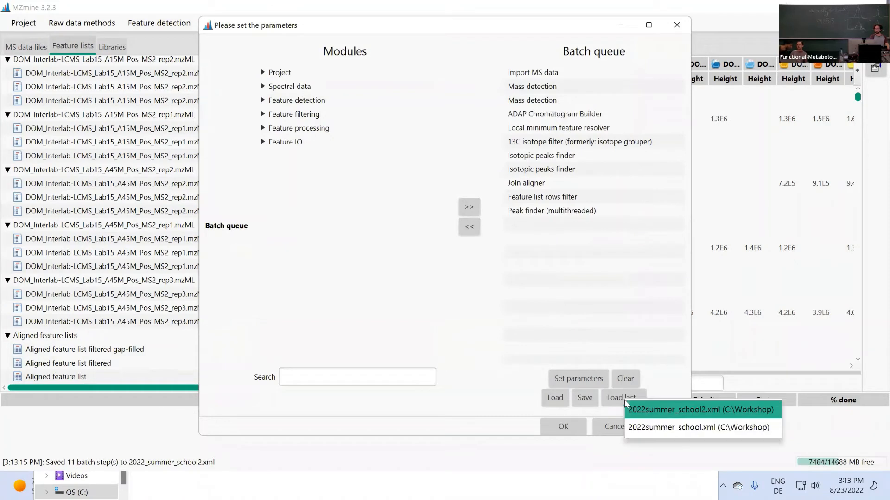
pyautogui.click(666, 408)
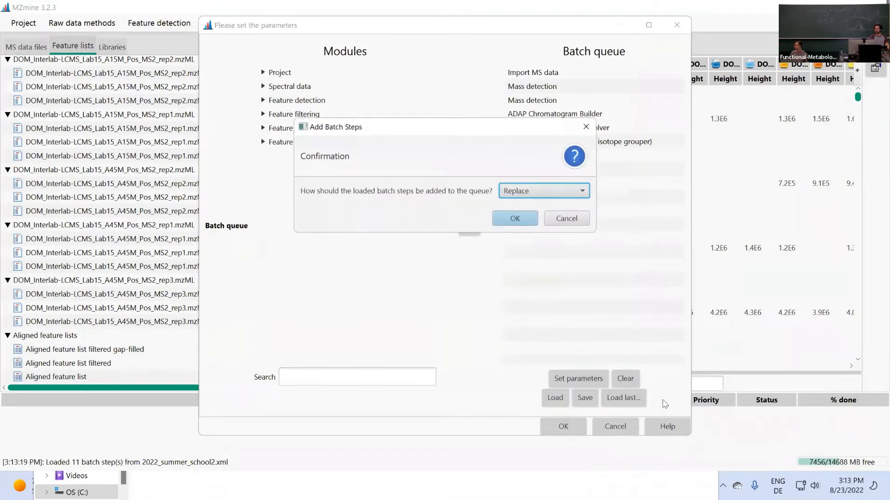
pyautogui.click(527, 224)
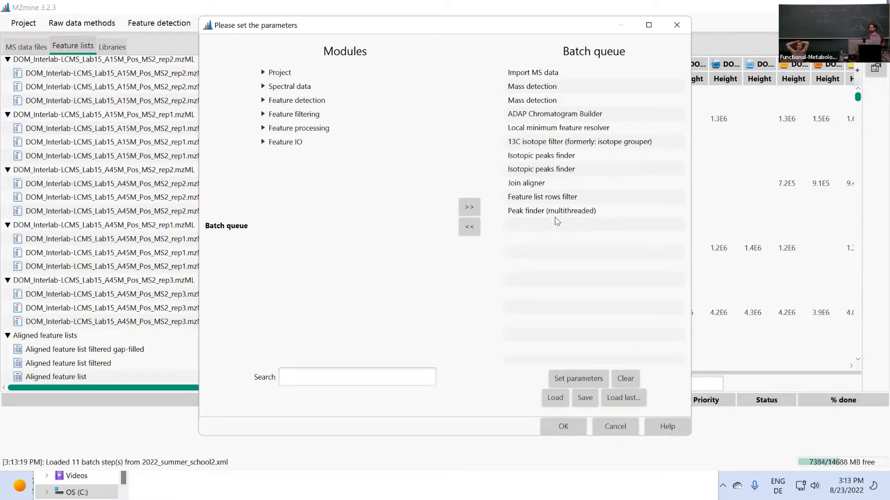
pyautogui.click(619, 427)
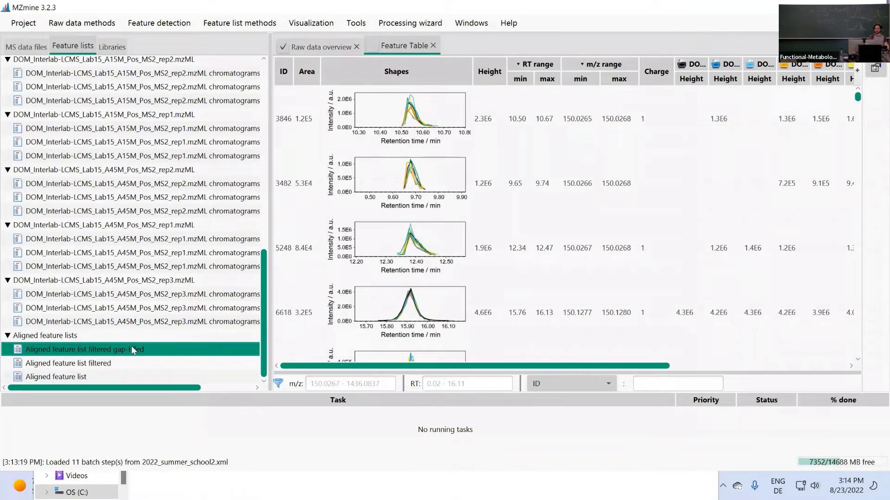
# Set up a GNPS feature-based molecular networking export of the gap-filled aligned list with output file gnps_fbmn in C:\Workshop\results.
pyautogui.click(251, 29)
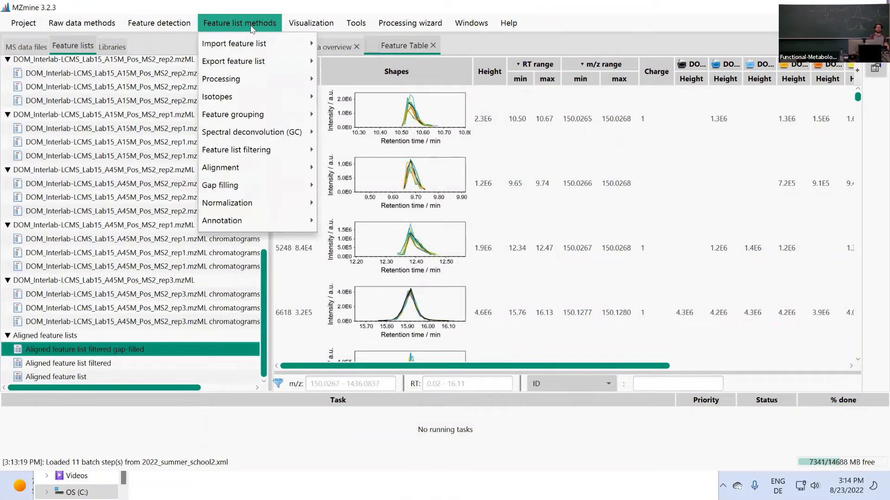
pyautogui.moveTo(261, 66)
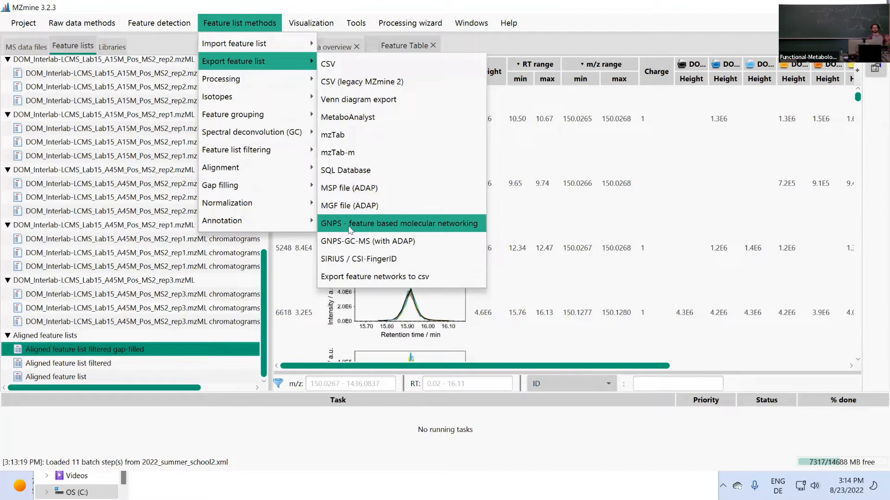
pyautogui.click(397, 229)
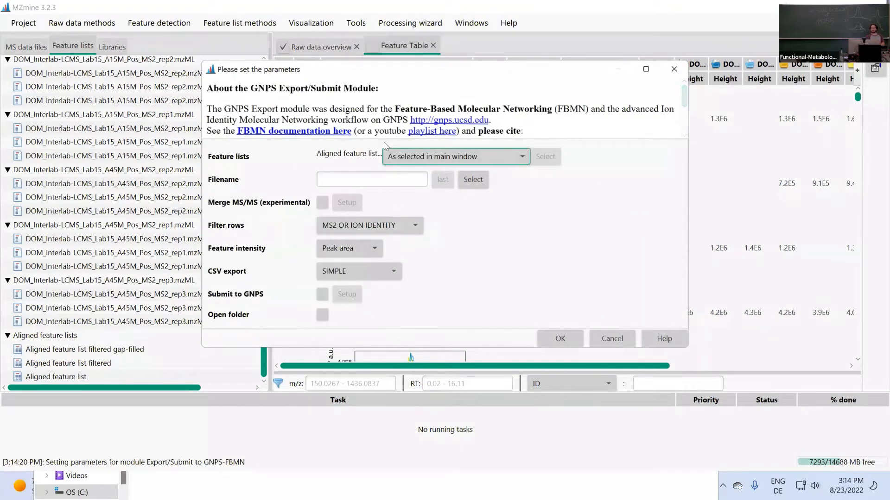
pyautogui.click(350, 182)
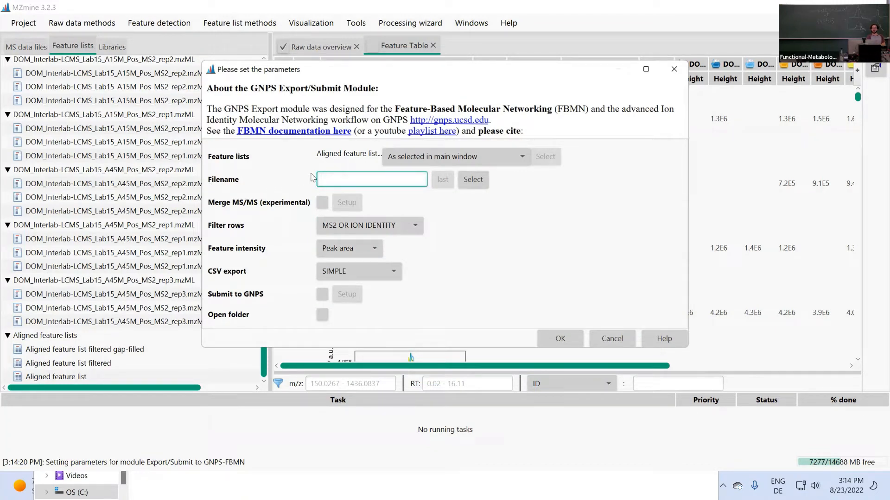
pyautogui.click(473, 182)
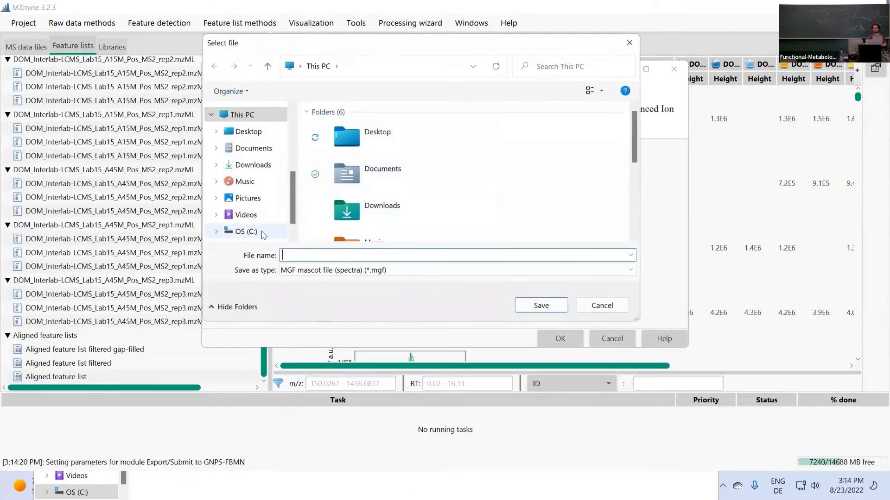
pyautogui.click(245, 231)
pyautogui.scroll(-3, 345, 211)
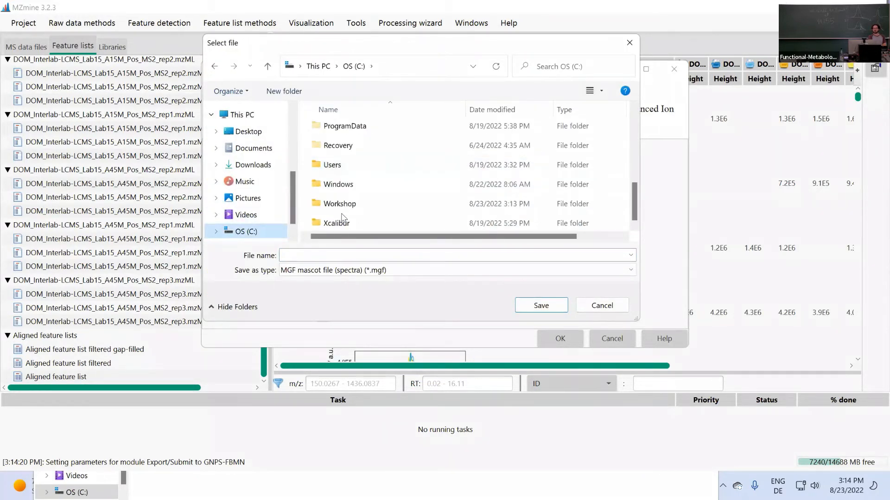
pyautogui.click(341, 206)
pyautogui.doubleClick(341, 206)
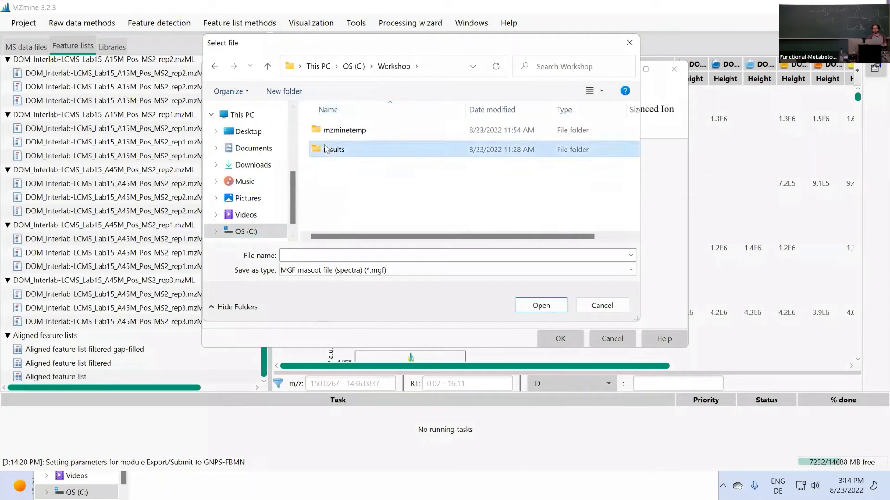
pyautogui.doubleClick(327, 145)
pyautogui.click(304, 257)
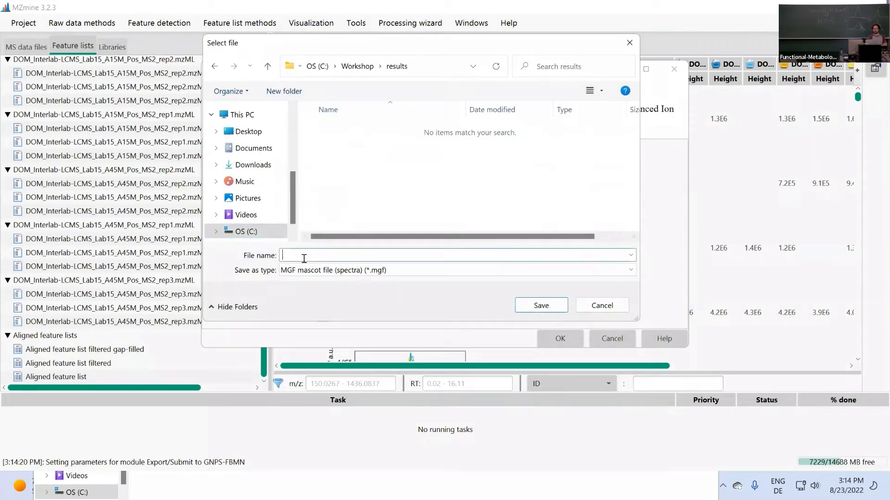
pyautogui.write('gnps_fbmn')
pyautogui.click(555, 307)
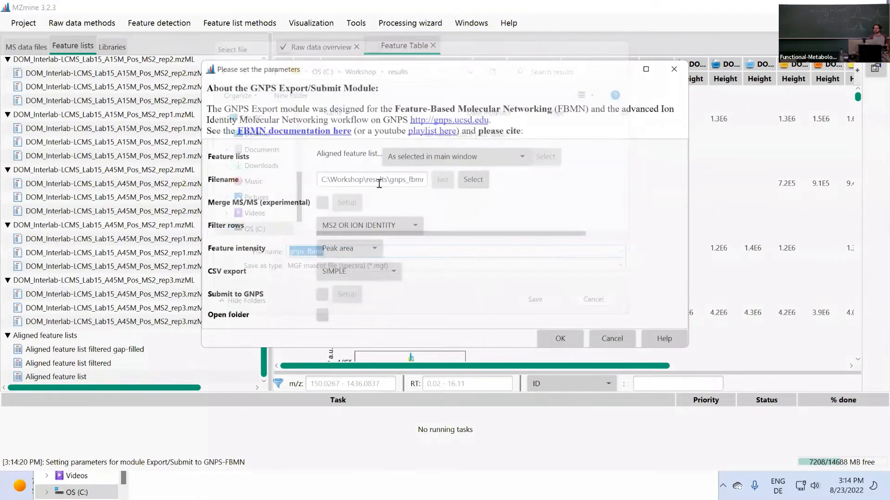
# Review the GNPS export filename, choose MS2 OR ION IDENTITY as the row filter, and close the export settings without exporting.
pyautogui.moveTo(321, 176); pyautogui.dragTo(489, 173)
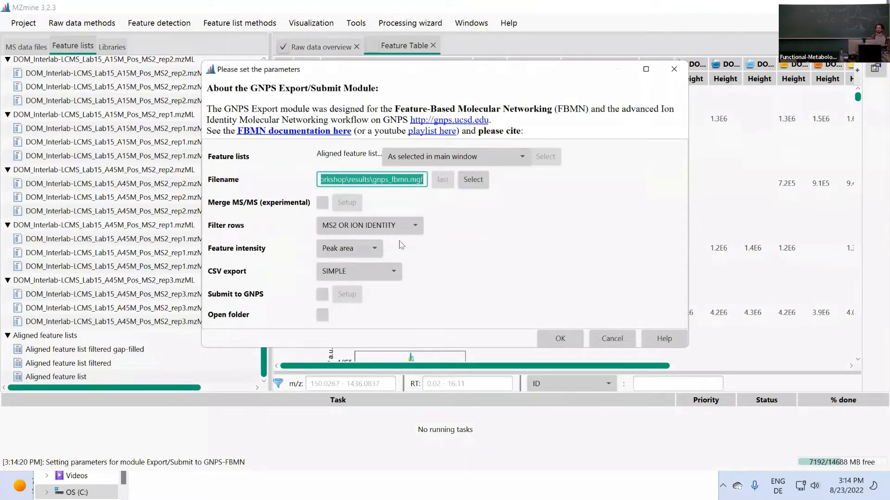
pyautogui.click(347, 227)
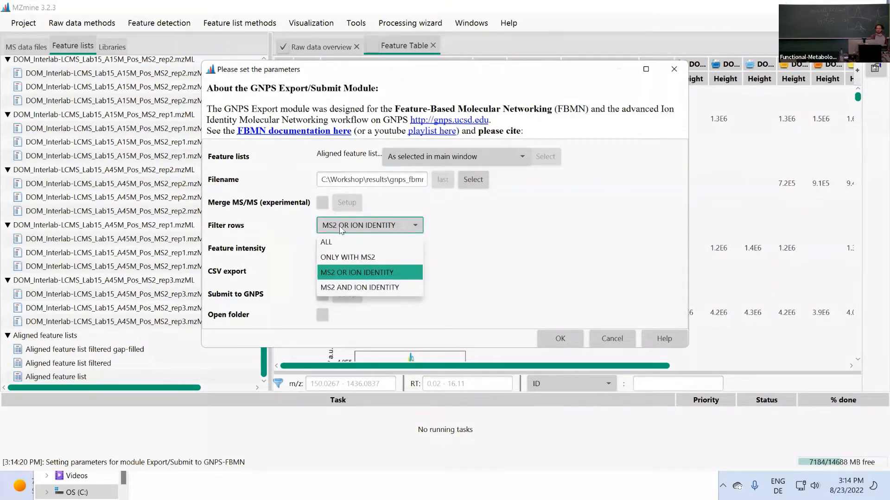
pyautogui.click(331, 273)
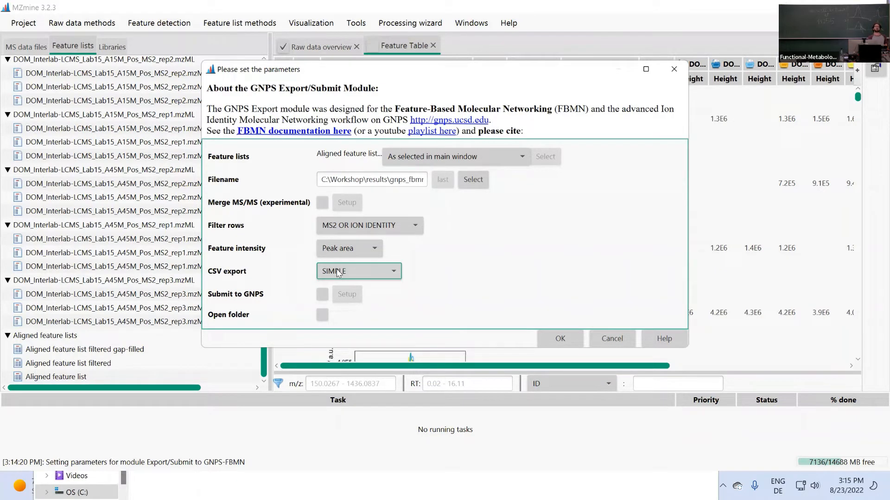
pyautogui.click(631, 346)
# Start a GNPS feature-based molecular networking export of the gap-filled aligned list and browse to C:\Workshop\results for its output file.
pyautogui.click(235, 25)
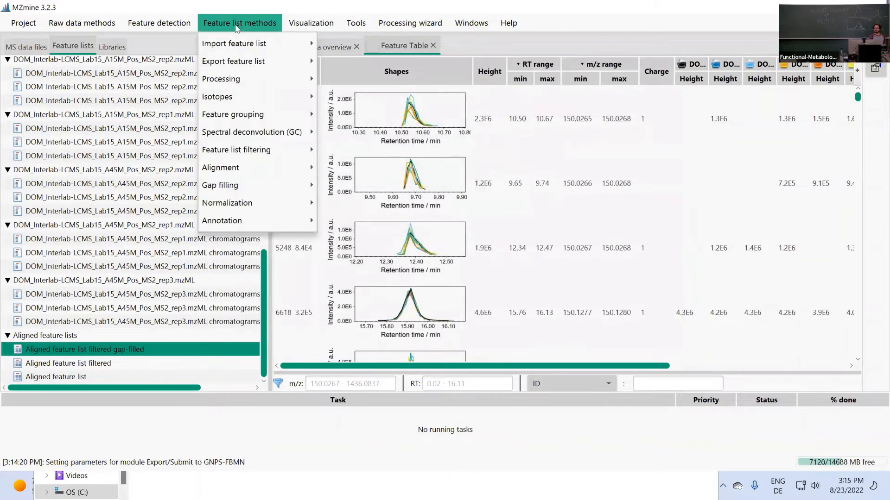
pyautogui.moveTo(255, 60)
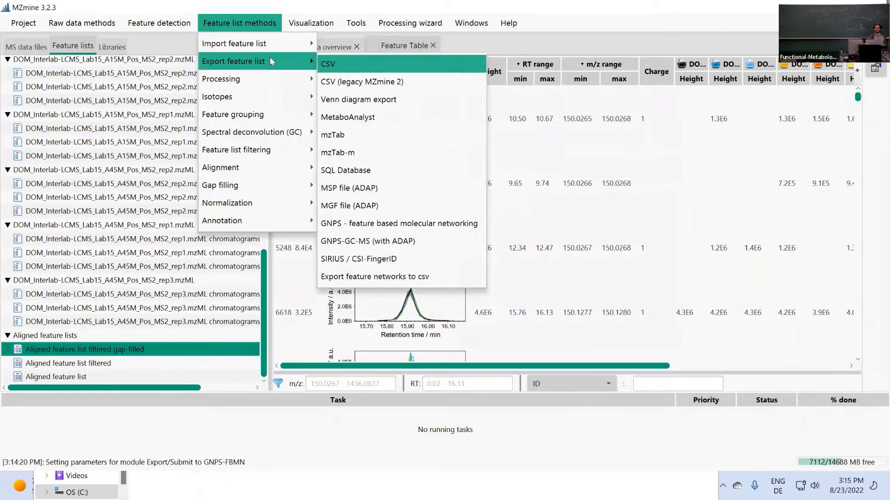
pyautogui.click(362, 226)
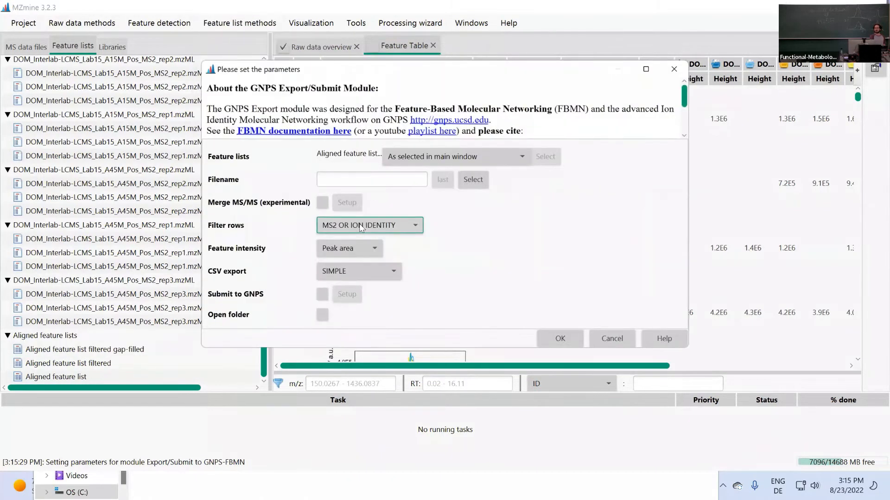
pyautogui.click(472, 180)
pyautogui.scroll(-3, 252, 204)
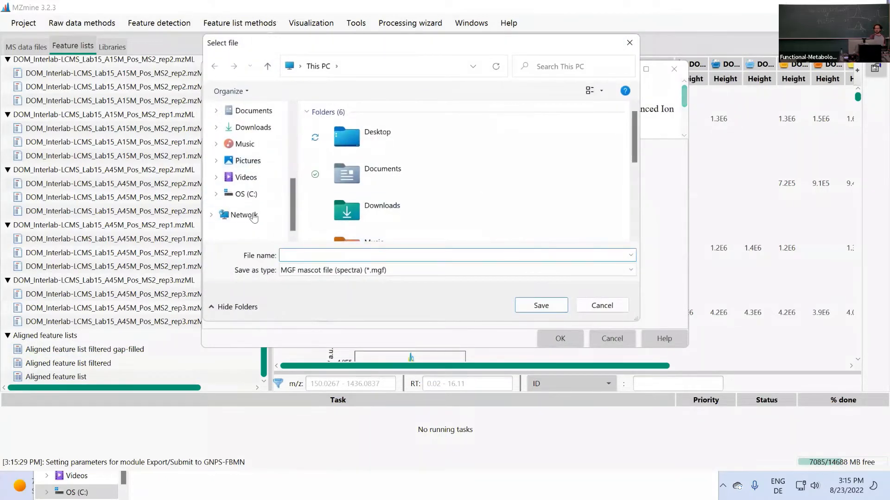
pyautogui.click(245, 194)
pyautogui.doubleClick(343, 210)
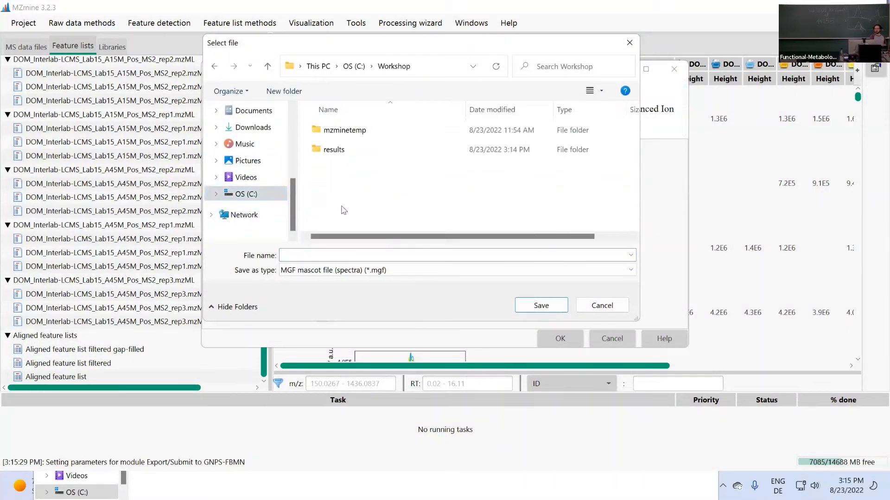
pyautogui.doubleClick(340, 149)
# Create a new folder inside results and set the export's output file name to gnps_fbmn.
pyautogui.click(284, 91)
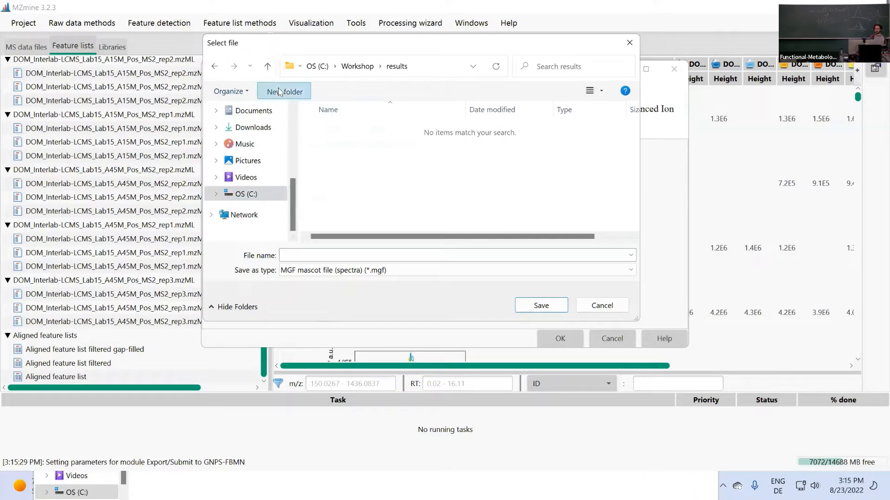
pyautogui.click(332, 200)
pyautogui.click(318, 257)
pyautogui.write('g')
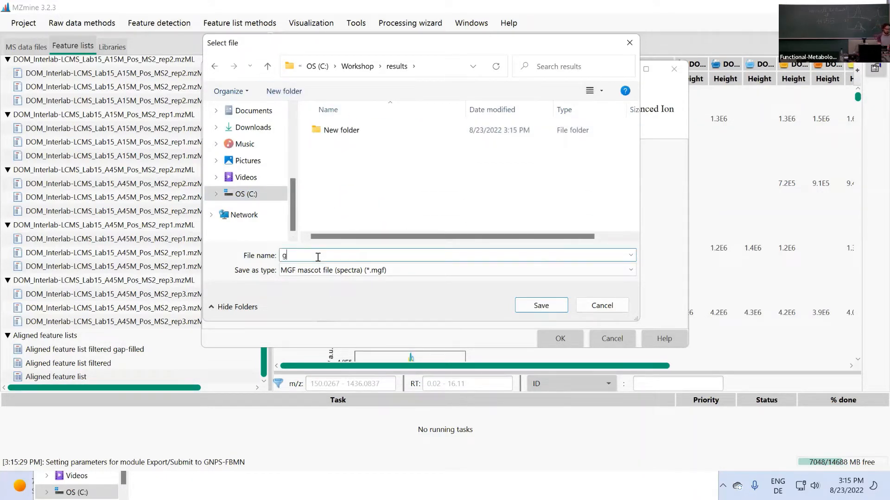
pyautogui.write('nps_fbmn')
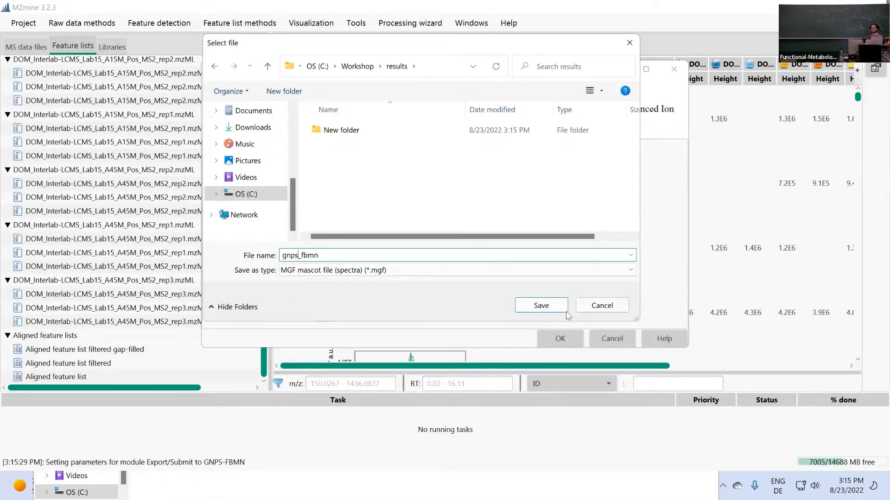
pyautogui.click(540, 305)
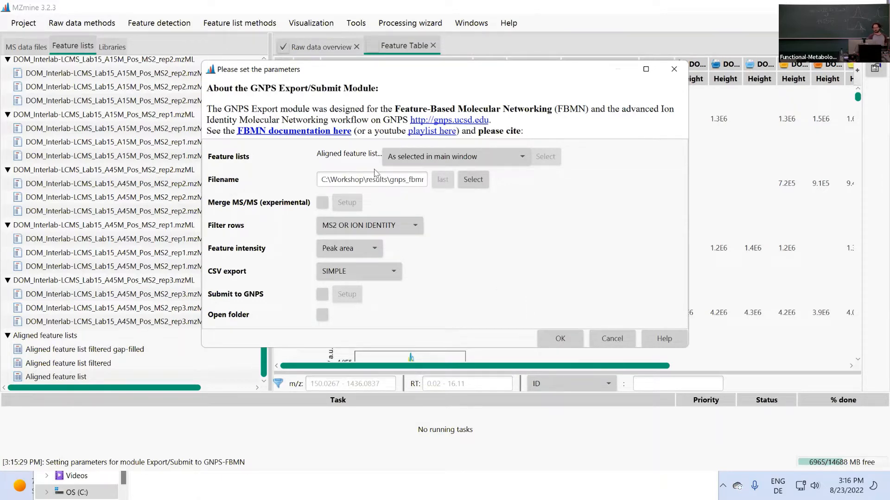
# Change the export's output file to 20220823_gnps_fbmn_lab15_dom_interstudy in the results folder.
pyautogui.click(483, 184)
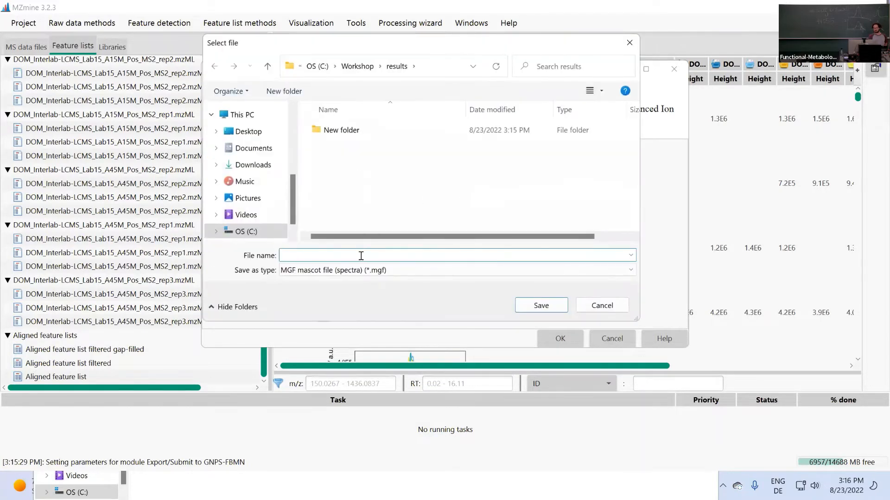
pyautogui.write('20220823')
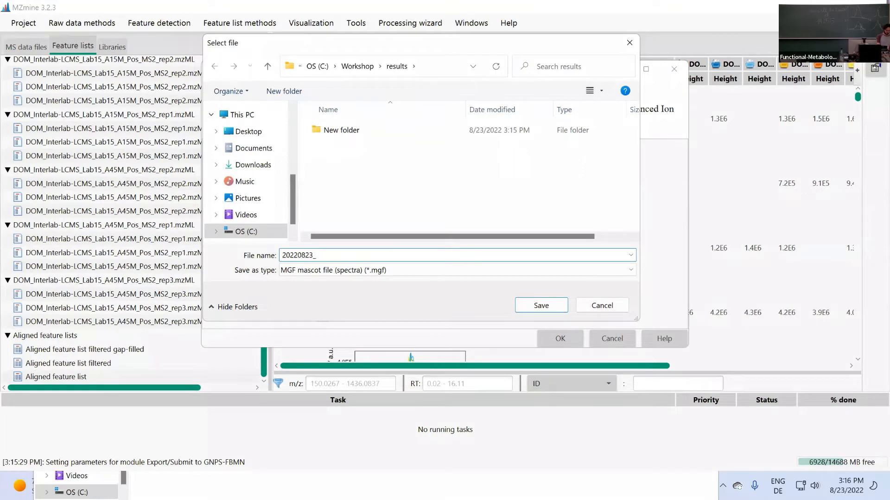
pyautogui.write('_gnps_')
pyautogui.write('fbmn_lab15_dom_interstudy')
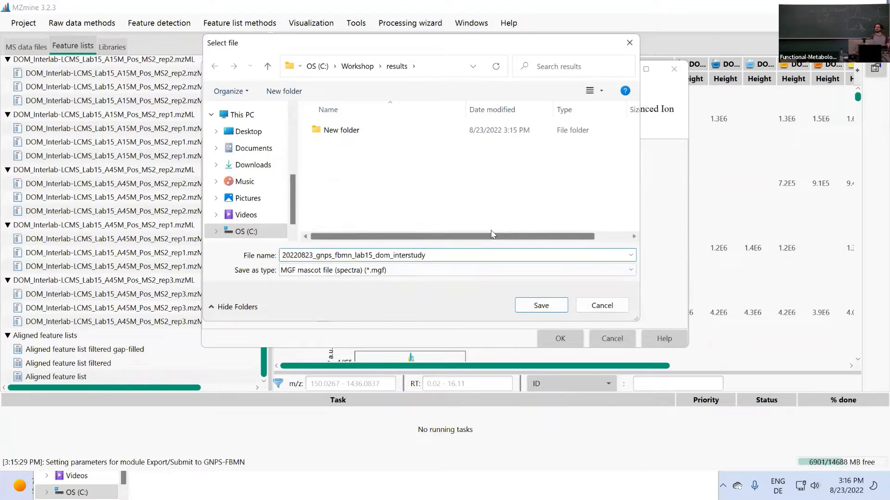
pyautogui.click(541, 306)
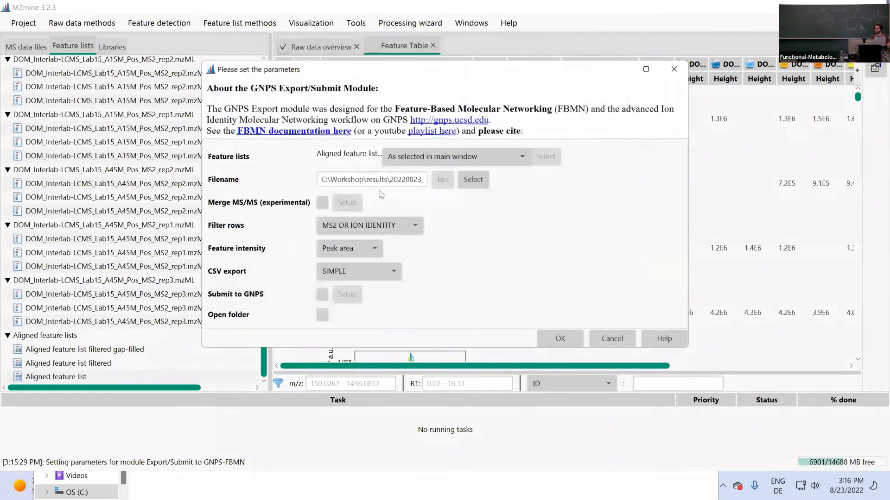
# Check the end of the output filename and run the GNPS export.
pyautogui.click(410, 185)
pyautogui.doubleClick(412, 186)
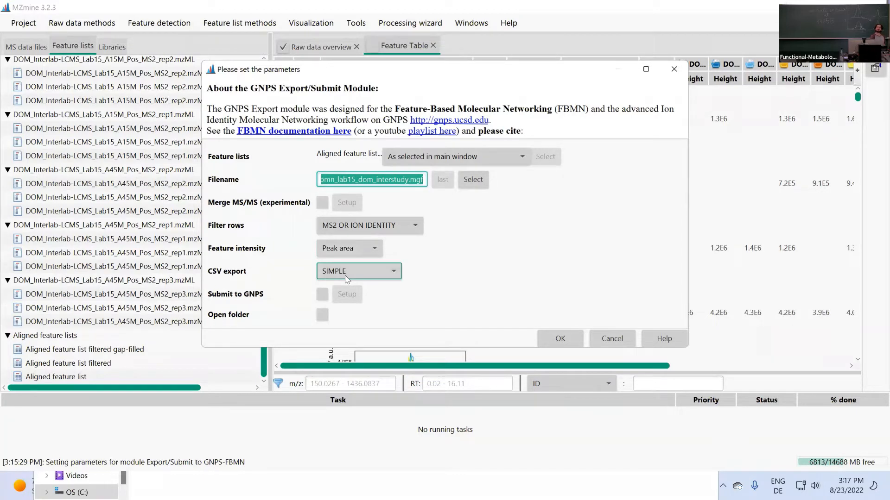
pyautogui.click(560, 339)
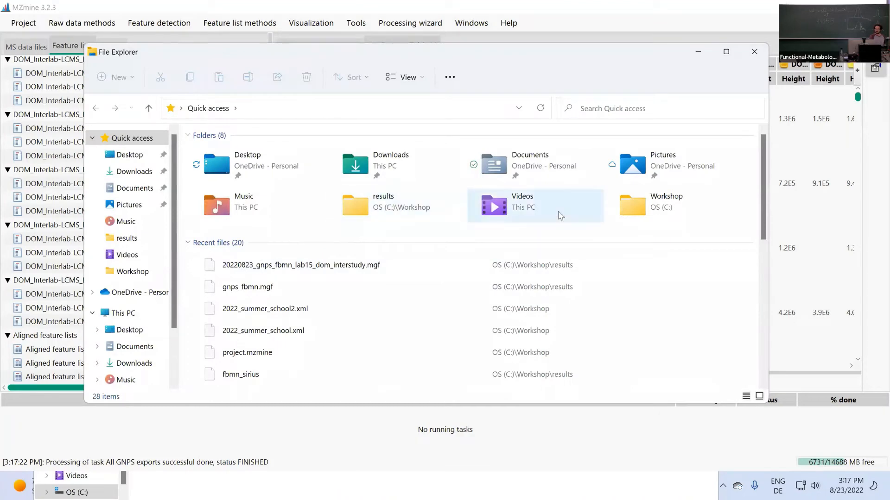
# In File Explorer, go to C:\Workshop\results, delete the empty New folder, and widen the name column to show the full file names.
pyautogui.doubleClick(639, 207)
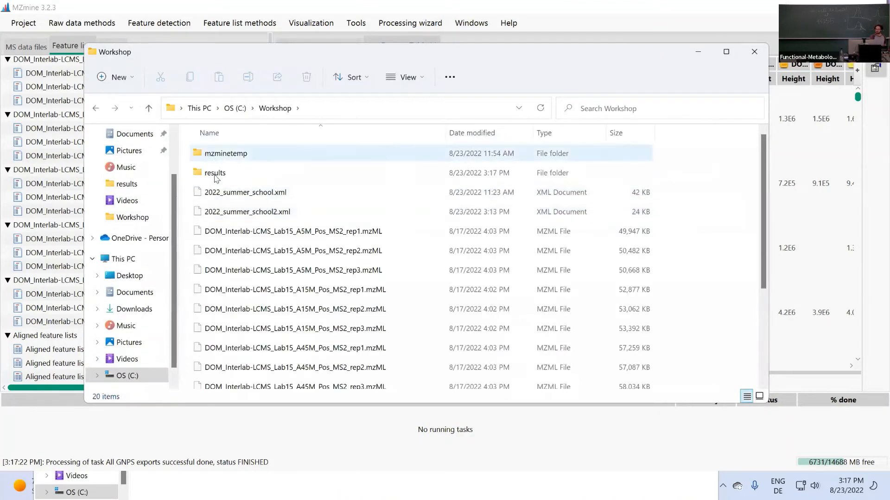
pyautogui.doubleClick(215, 175)
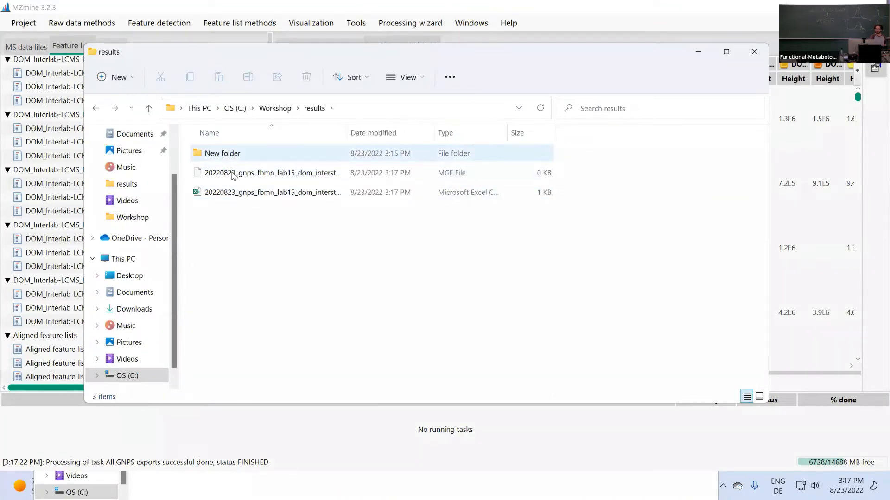
pyautogui.click(233, 175)
pyautogui.click(224, 153)
pyautogui.press('Delete')
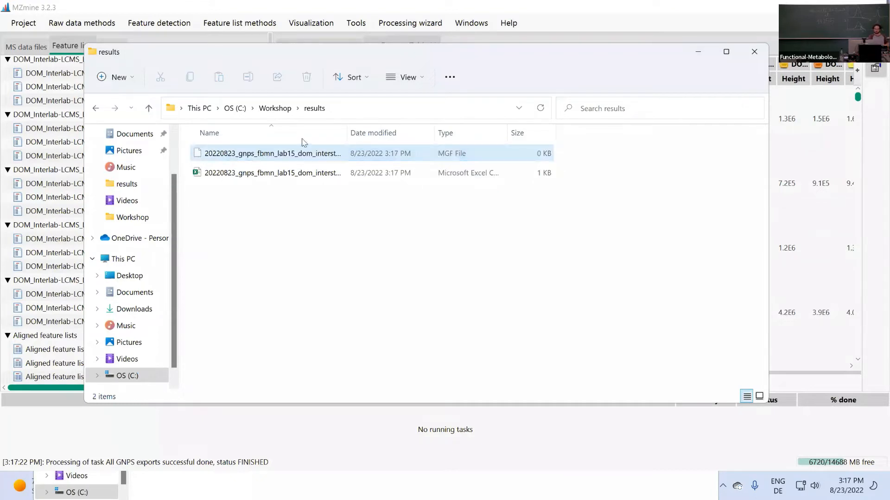
pyautogui.moveTo(348, 133); pyautogui.dragTo(419, 139)
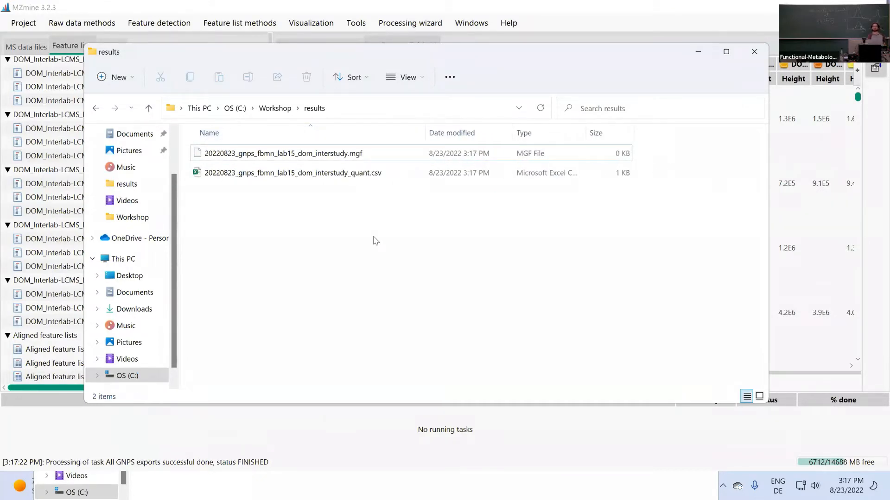
# Open the exported quant CSV in Excel and close it, cancel closing metadata_dom_interlab_lab15.txt, and minimize Excel.
pyautogui.click(350, 175)
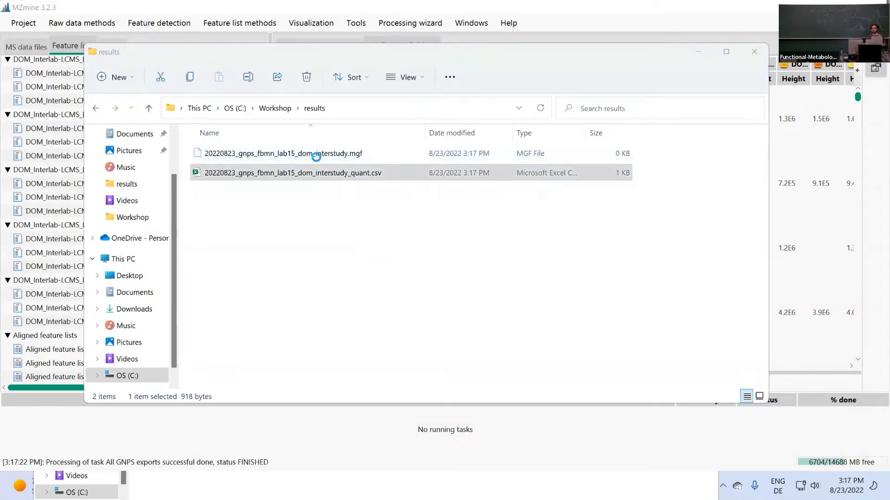
pyautogui.doubleClick(315, 173)
pyautogui.hotkey('ctrl', 'w')
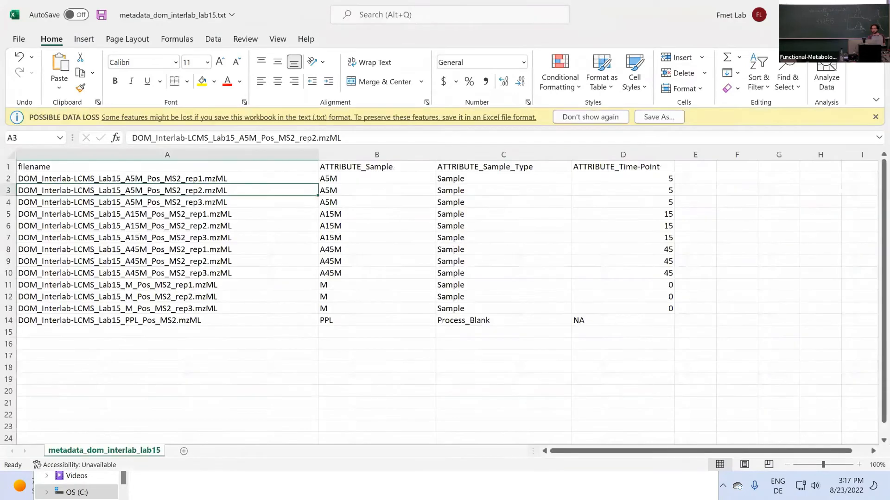
pyautogui.hotkey('ctrl', 'w')
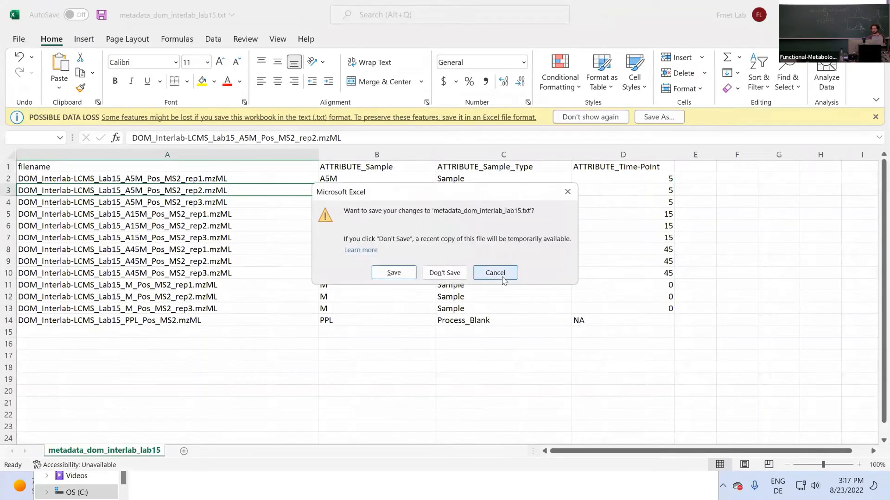
pyautogui.click(507, 278)
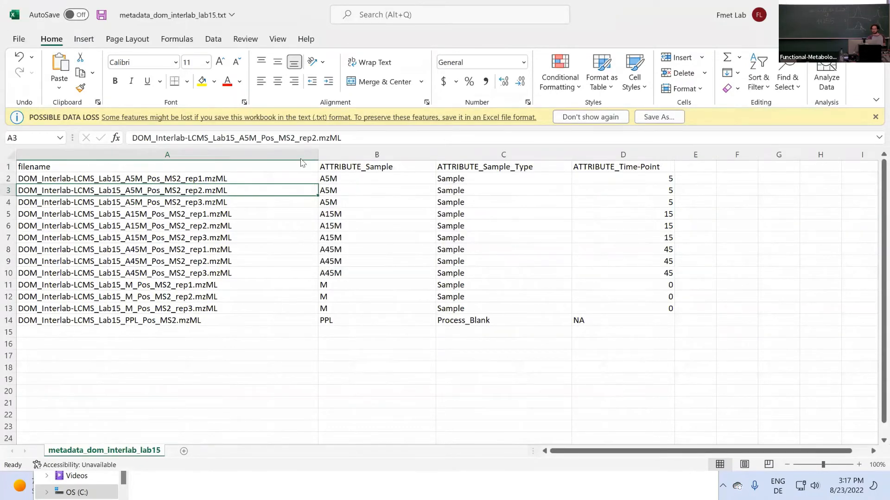
pyautogui.press('super+Down')
pyautogui.press('super+Down')
# Open 20220823_gnps_fbmn_lab15_dom_interstudy_quant.csv in Notepad to examine its contents.
pyautogui.rightClick(306, 179)
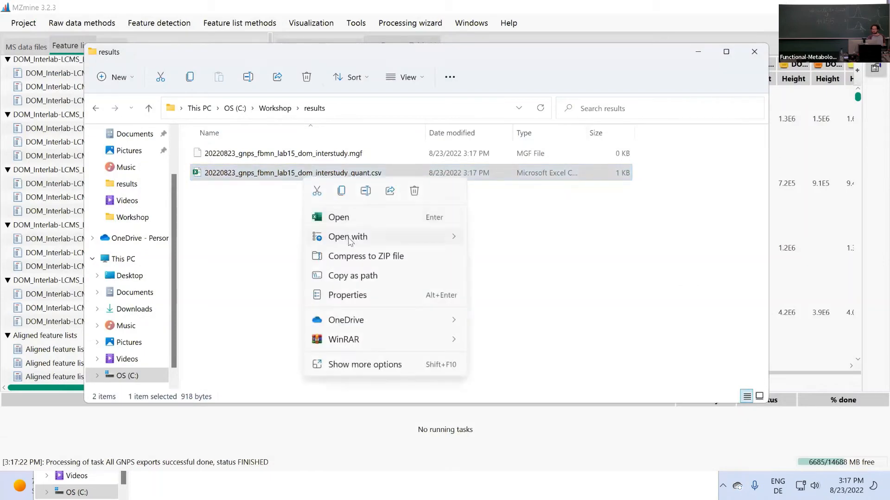
pyautogui.moveTo(348, 240)
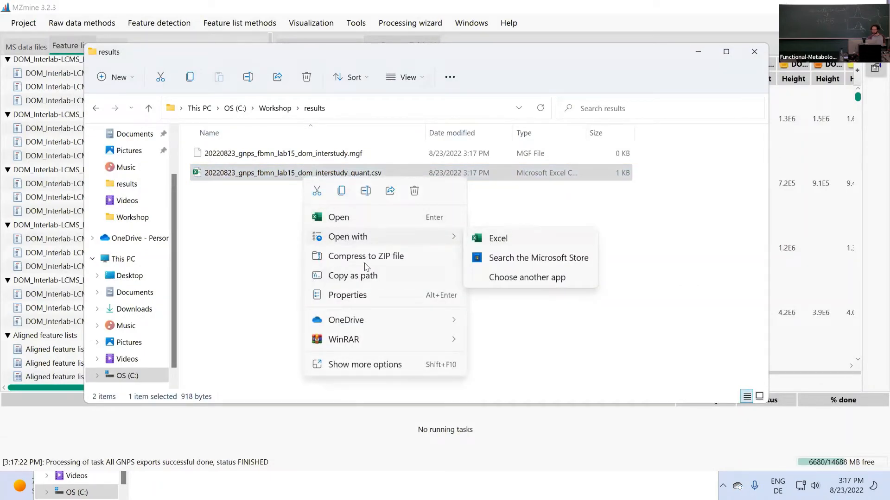
pyautogui.click(375, 364)
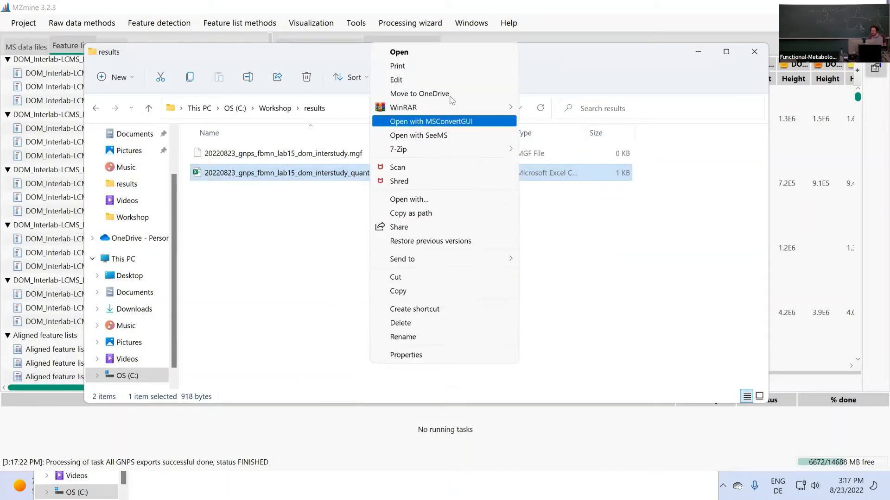
pyautogui.click(438, 77)
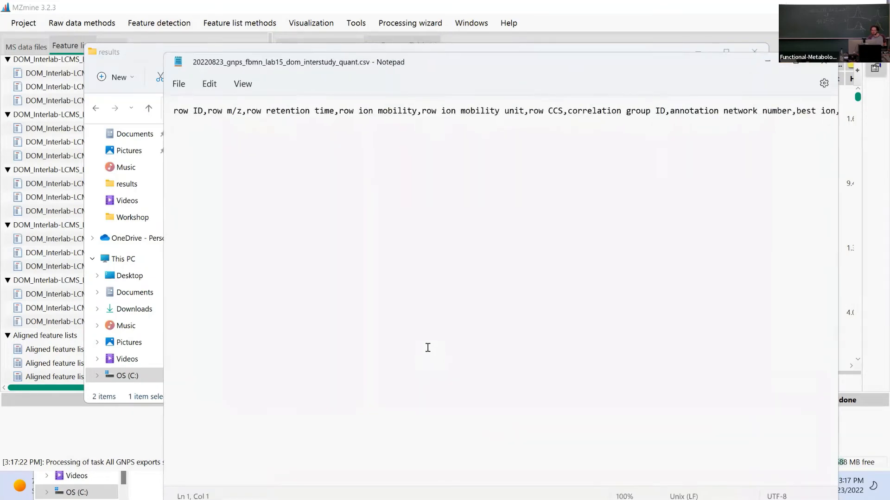
# Return to MZmine and rerun the GNPS feature-based molecular networking export for the gap-filled aligned list with the same output file.
pyautogui.click(118, 436)
pyautogui.click(110, 351)
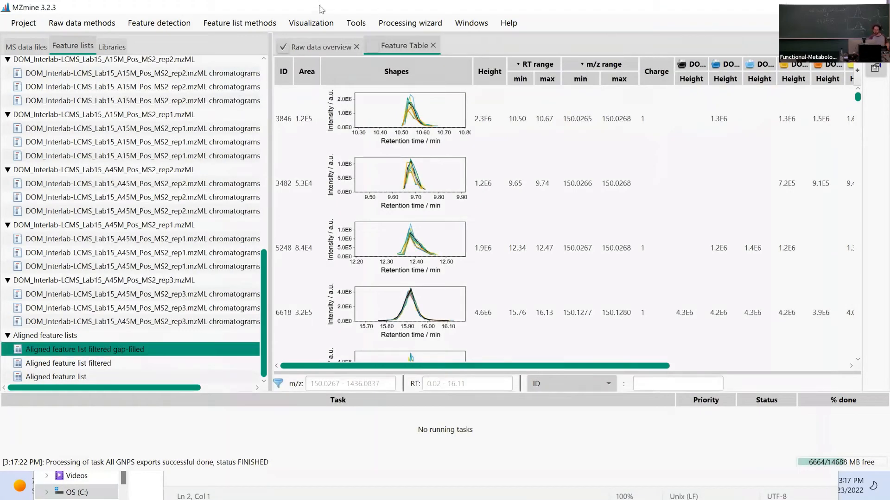
pyautogui.click(290, 24)
pyautogui.moveTo(266, 27)
pyautogui.moveTo(303, 62)
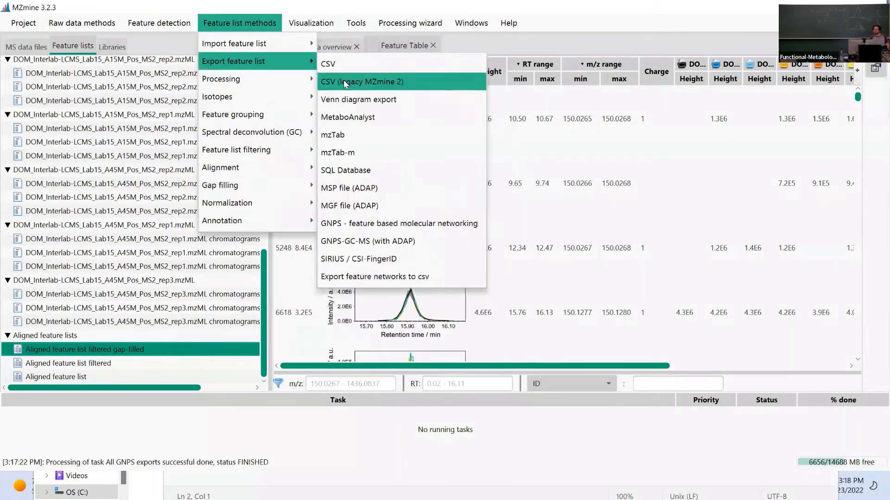
pyautogui.click(396, 224)
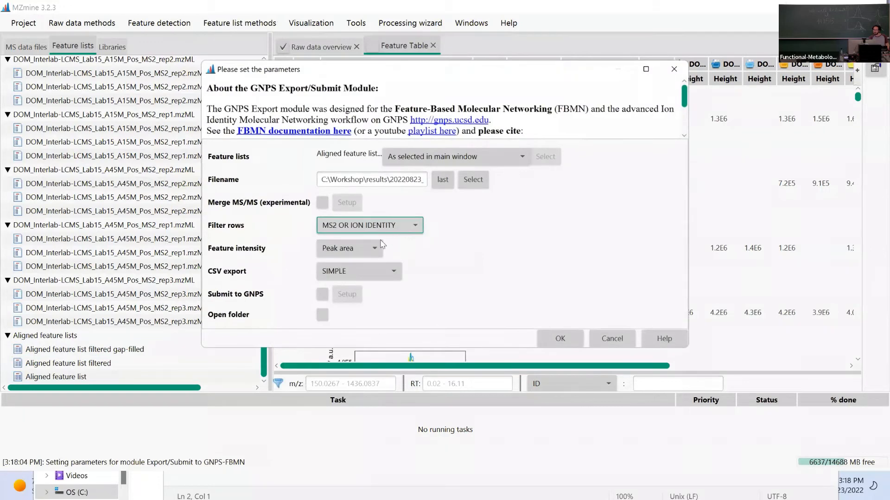
pyautogui.click(549, 333)
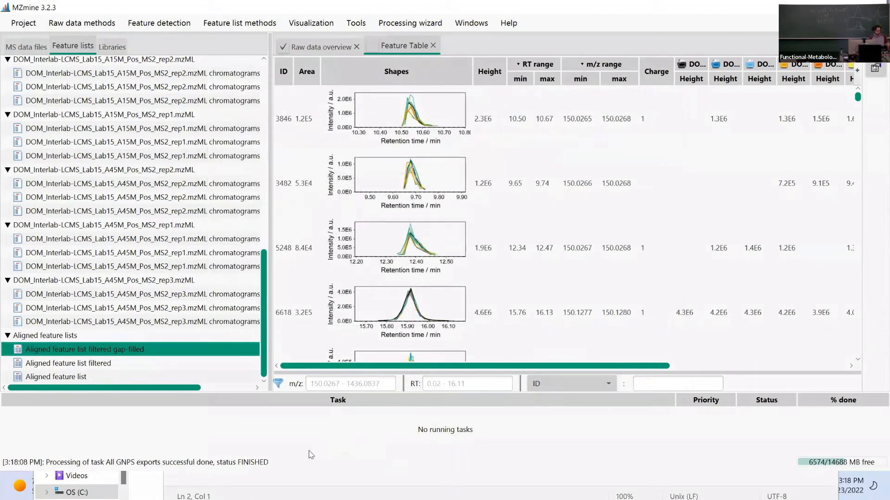
# Open 20220823_gnps_fbmn_lab15_dom_interstudy.mgf from the recent files with Notepad as the default app for .mgf files, check its contents, and close it.
pyautogui.press('super+e')
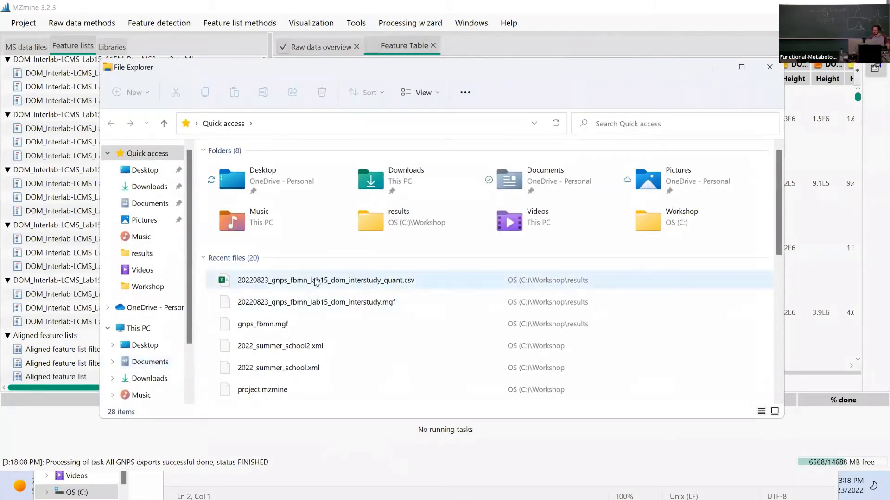
pyautogui.click(314, 304)
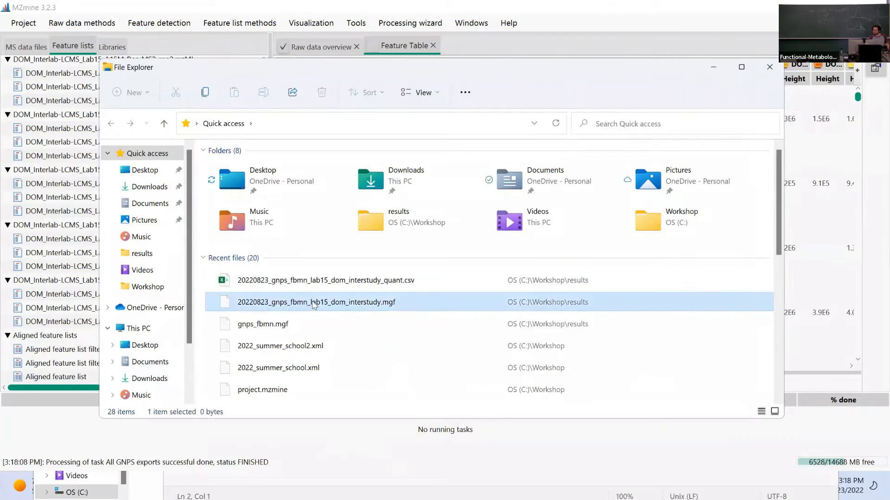
pyautogui.rightClick(314, 304)
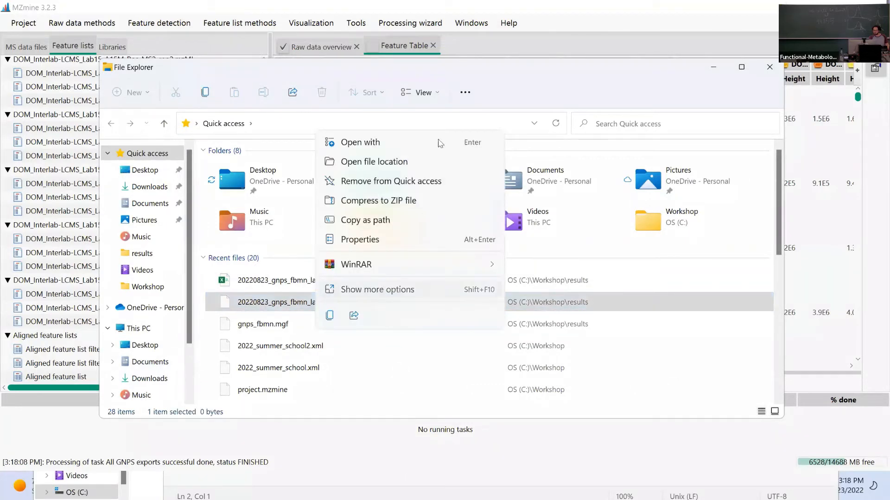
pyautogui.click(380, 289)
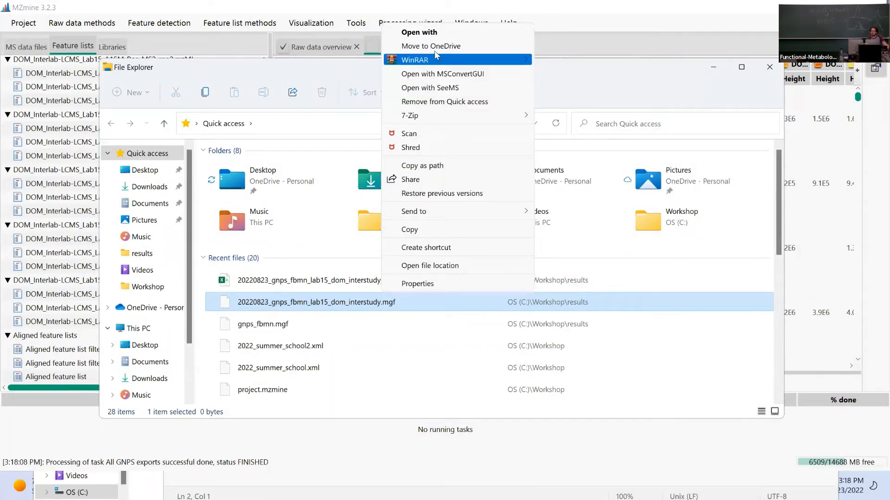
pyautogui.click(440, 33)
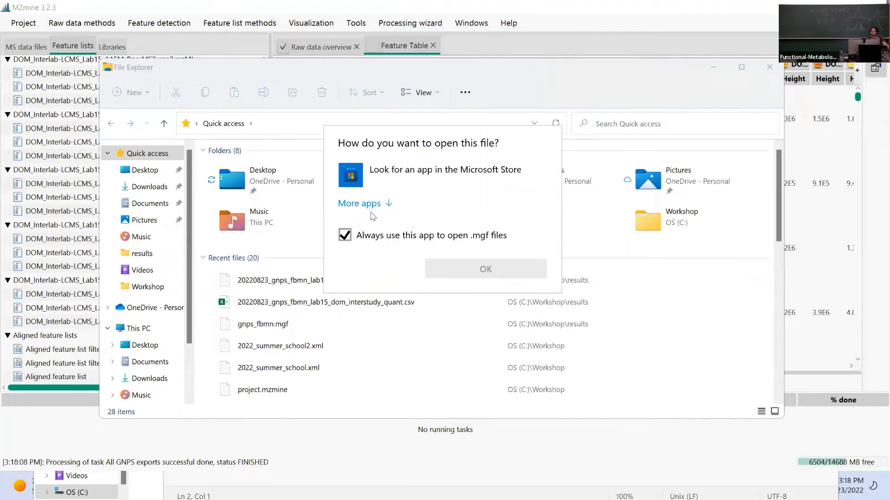
pyautogui.click(401, 261)
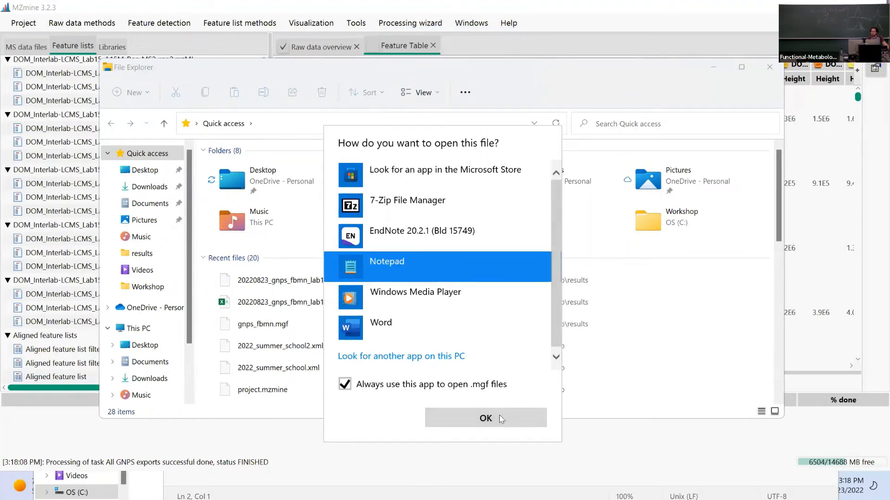
pyautogui.click(484, 419)
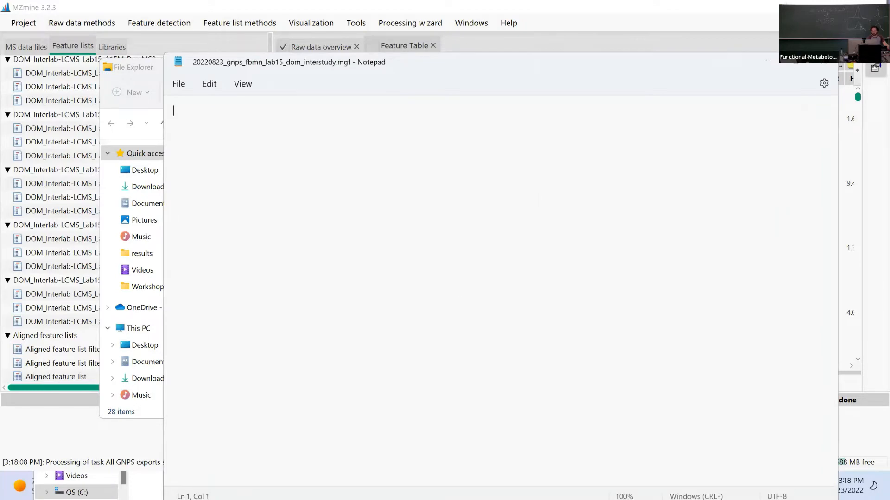
pyautogui.click(824, 63)
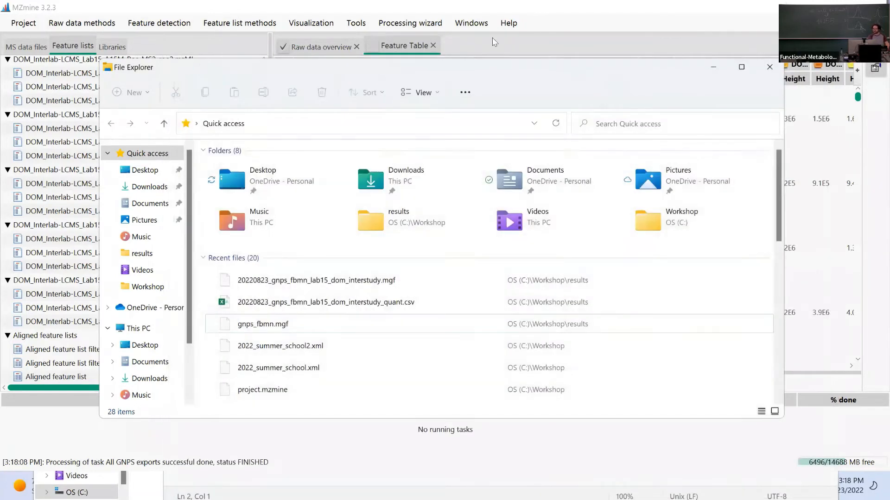
# Return to MZmine and open the feature table of the aligned feature list filtered gap-filled.
pyautogui.click(493, 38)
pyautogui.doubleClick(129, 351)
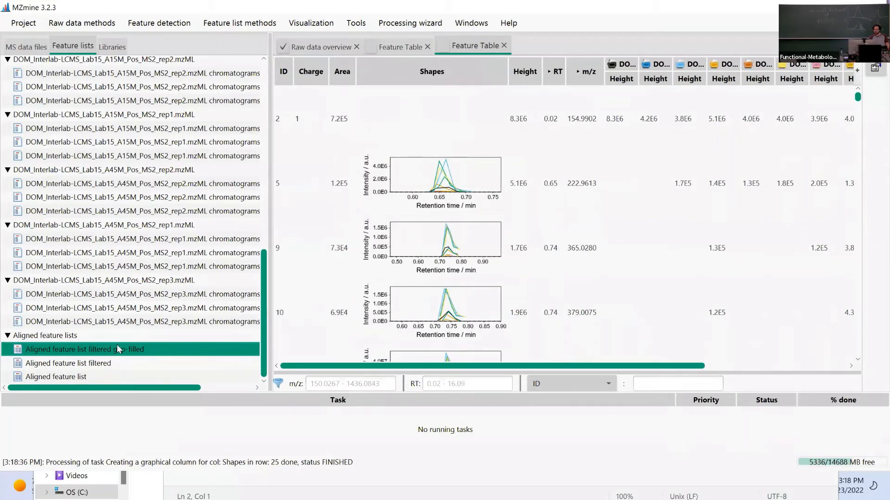
pyautogui.click(236, 23)
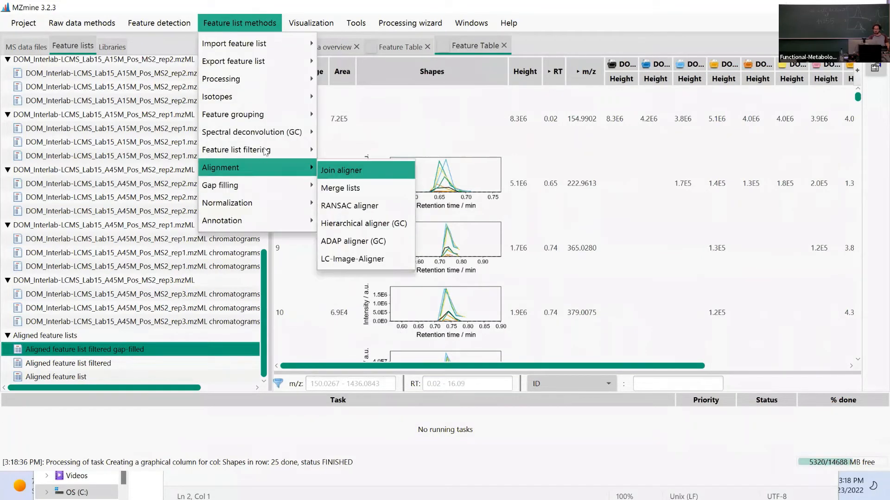
pyautogui.moveTo(267, 150)
pyautogui.moveTo(156, 23)
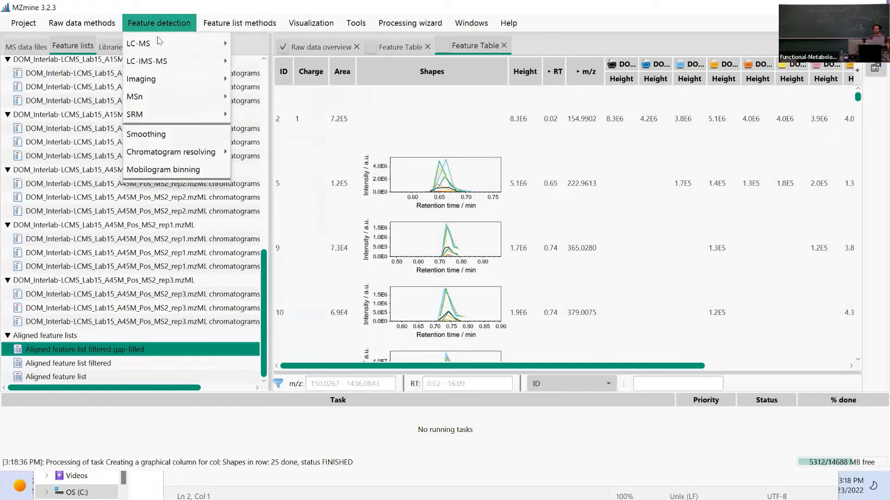
pyautogui.click(187, 5)
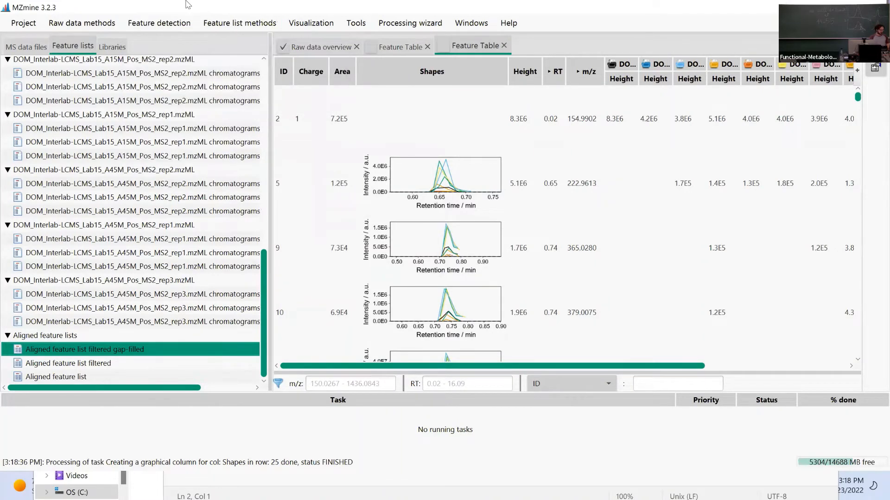
# Open the batch mode queue and review the Local minimum feature resolver's parameters without changing them.
pyautogui.hotkey('ctrl', 'b')
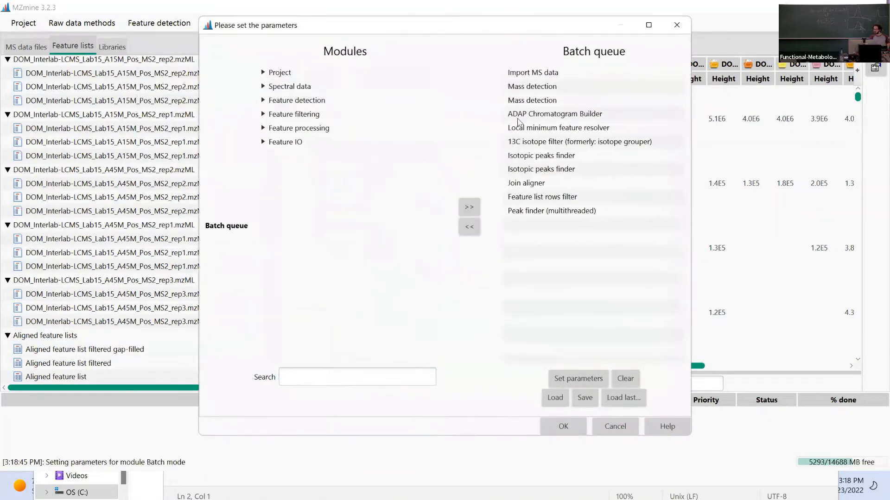
pyautogui.click(543, 119)
pyautogui.doubleClick(545, 133)
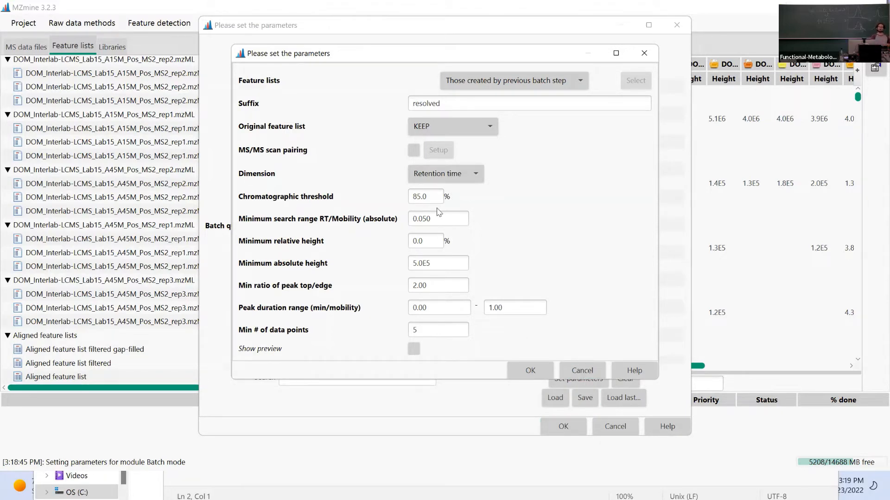
pyautogui.click(583, 370)
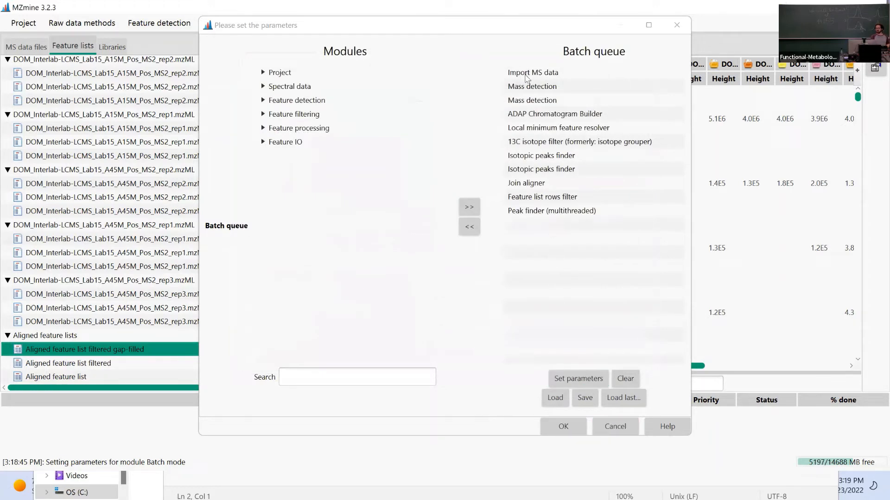
# Try enabling MS/MS scan pairing in the queued Local minimum feature resolver and close the batch queue.
pyautogui.click(516, 133)
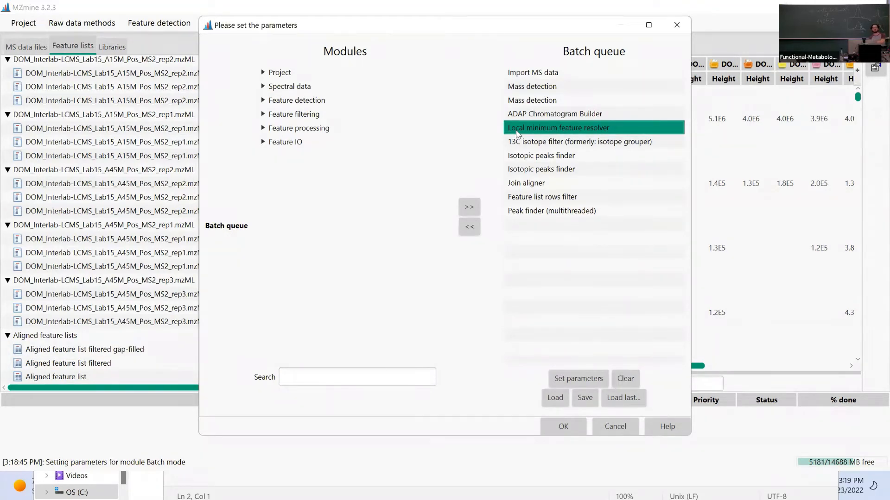
pyautogui.doubleClick(516, 132)
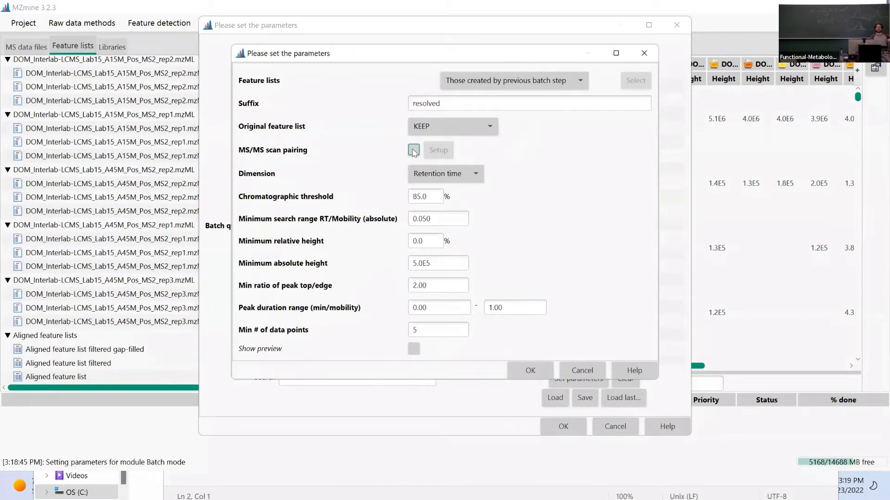
pyautogui.click(413, 150)
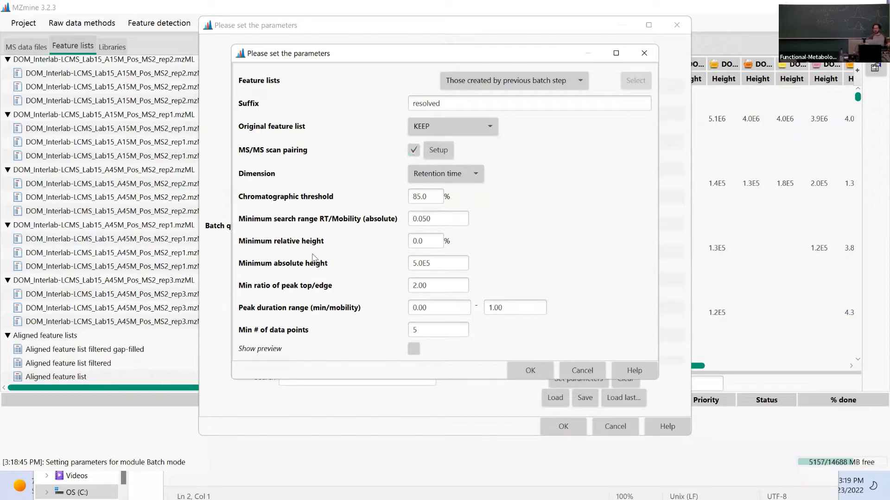
pyautogui.click(644, 53)
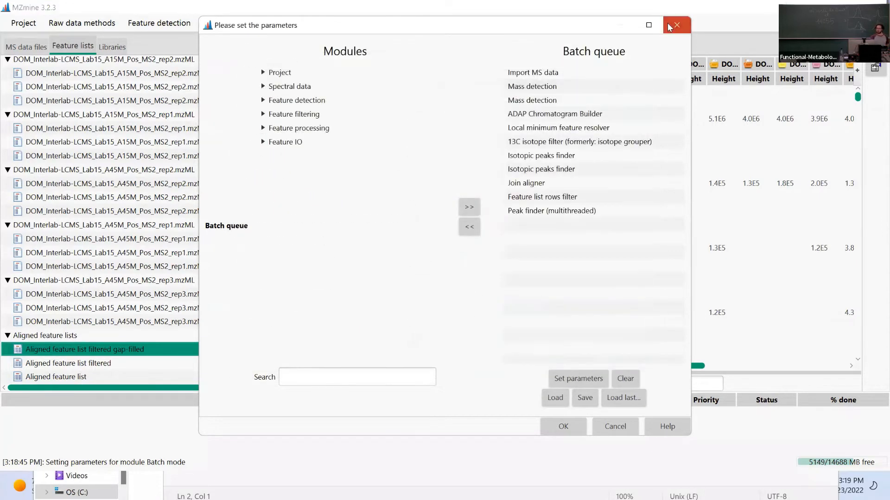
pyautogui.click(677, 25)
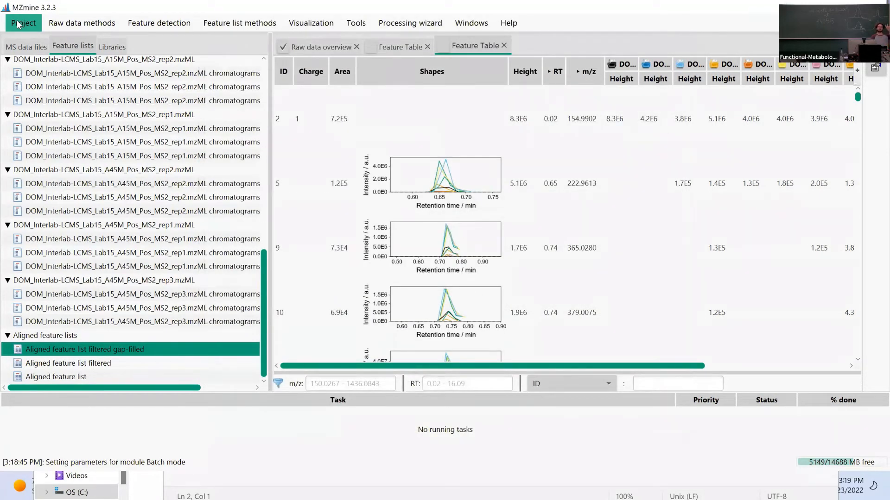
pyautogui.click(17, 24)
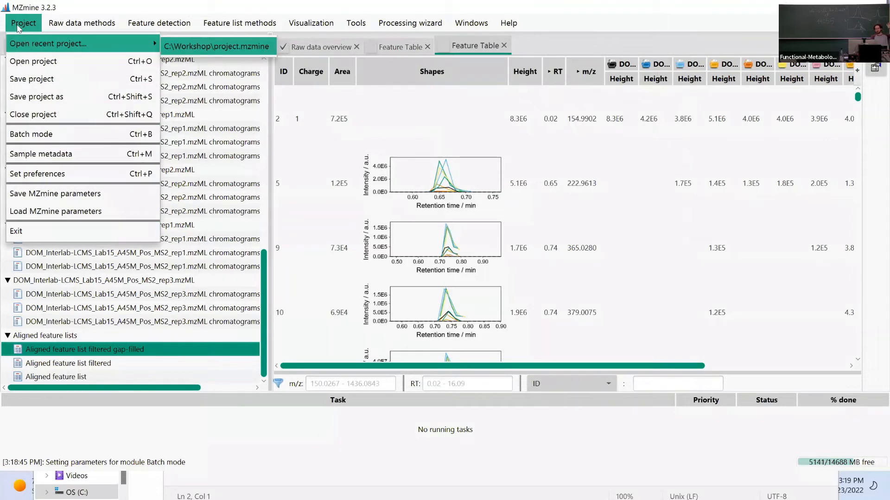
pyautogui.click(48, 134)
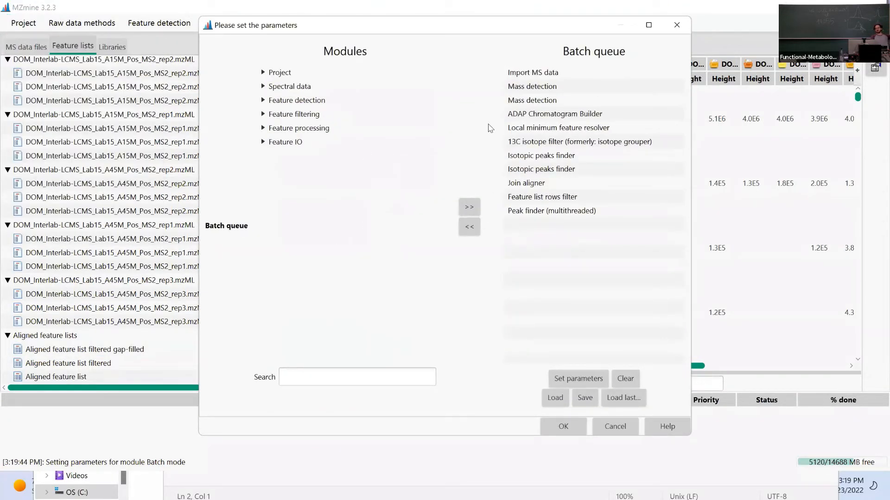
pyautogui.click(632, 399)
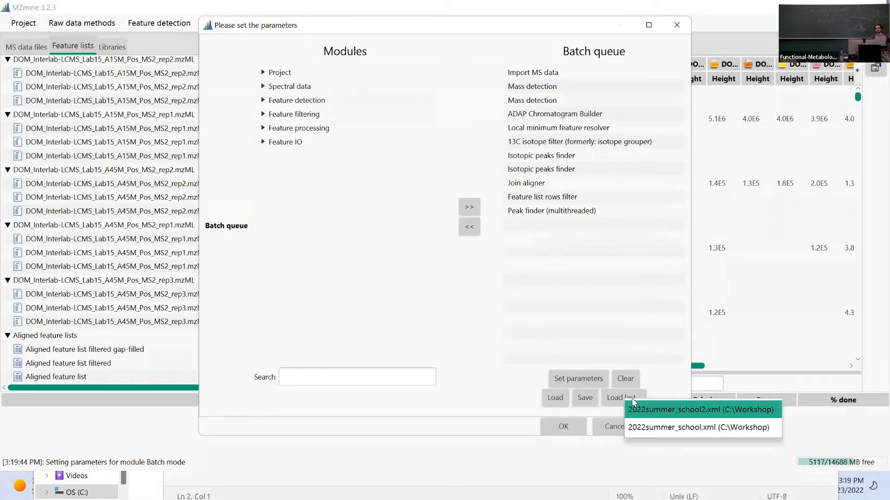
pyautogui.click(466, 381)
pyautogui.press('Escape')
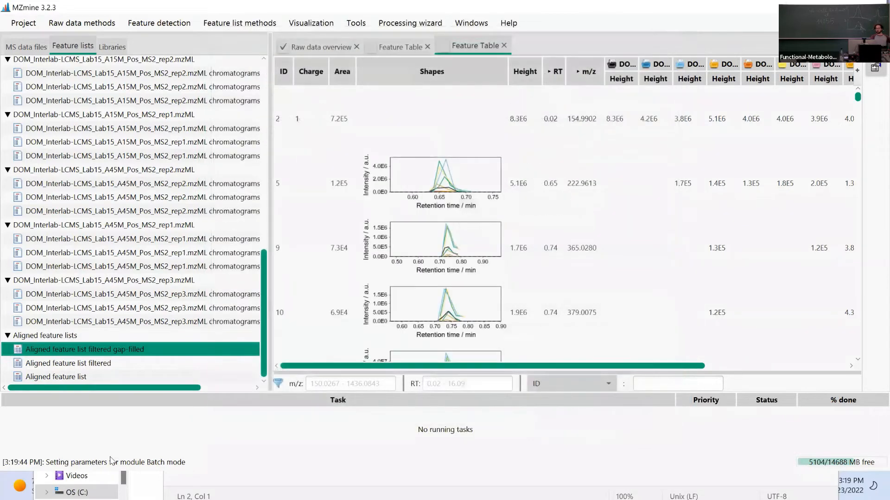
# Load the gap-filled aligned list's applied methods into the batch queue from its summary, overwriting the current queue, and remove the first Mass detection step.
pyautogui.rightClick(91, 354)
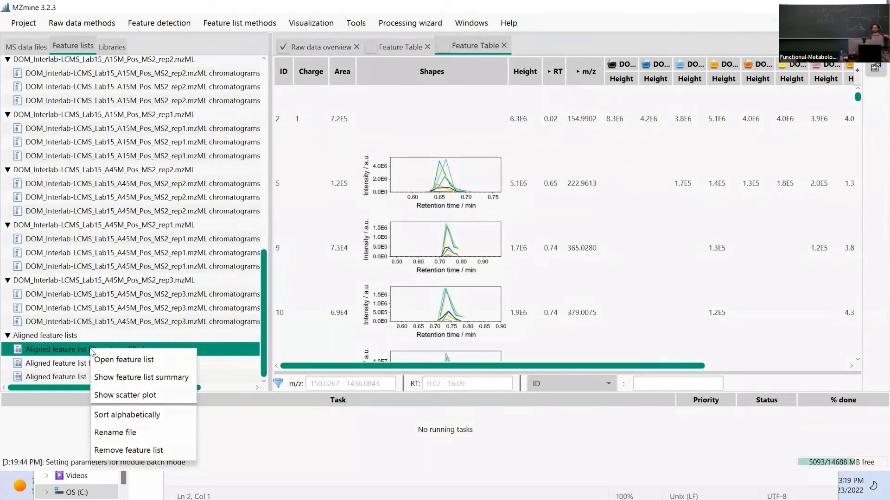
pyautogui.click(121, 382)
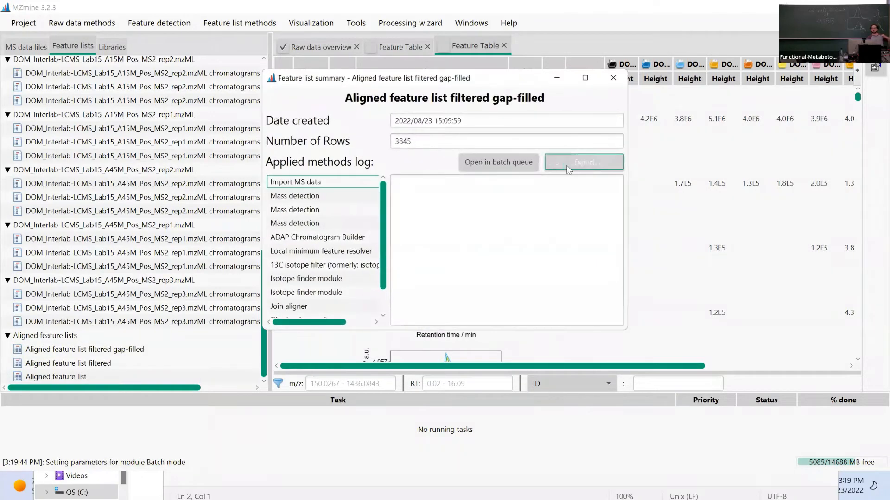
pyautogui.click(504, 160)
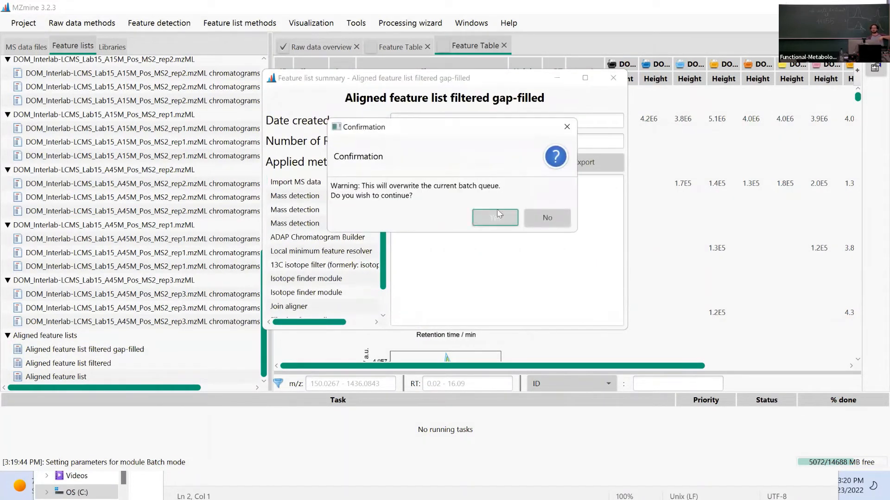
pyautogui.click(496, 218)
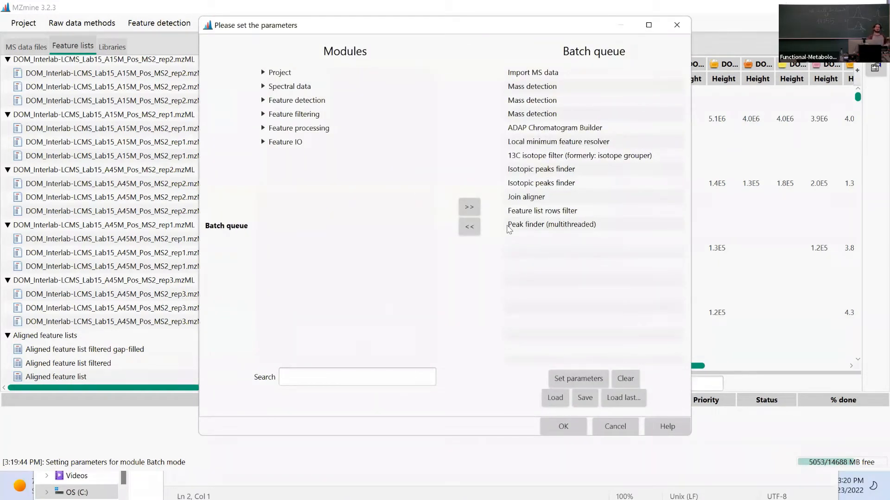
pyautogui.click(523, 88)
pyautogui.click(463, 232)
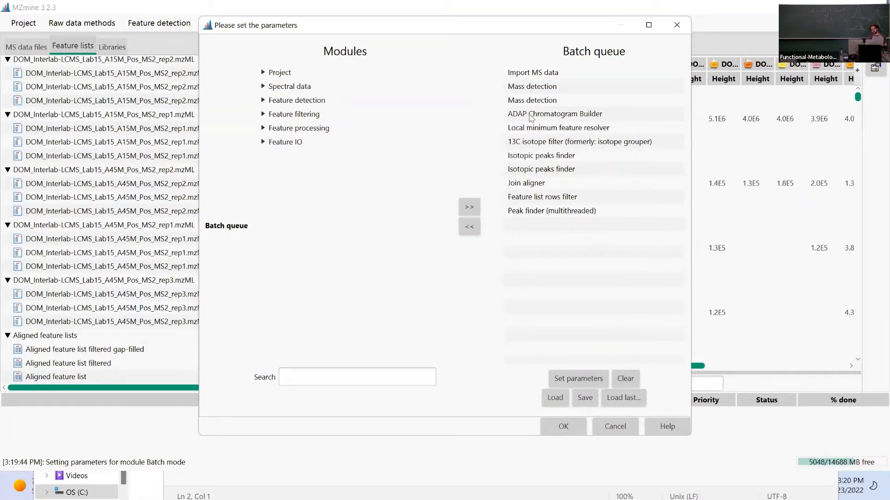
# Enable MS/MS scan pairing for the Local minimum feature resolver in the reloaded batch queue.
pyautogui.doubleClick(545, 133)
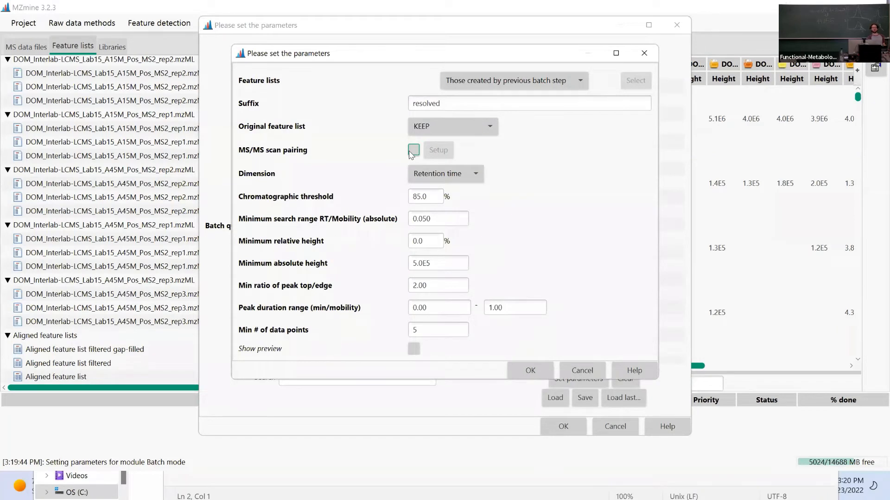
pyautogui.click(412, 152)
pyautogui.click(644, 54)
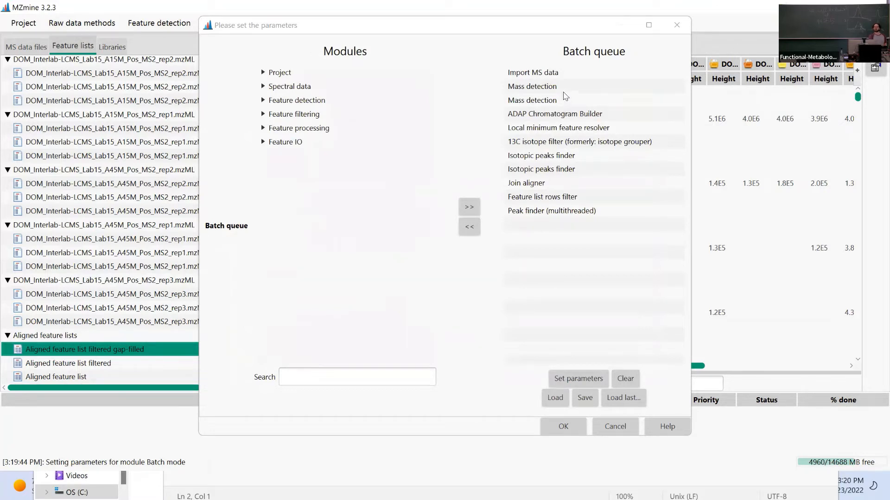
# Reopen the Local minimum feature resolver's parameters, move the dialog aside to check the settings against the batch queue, and close it.
pyautogui.click(538, 131)
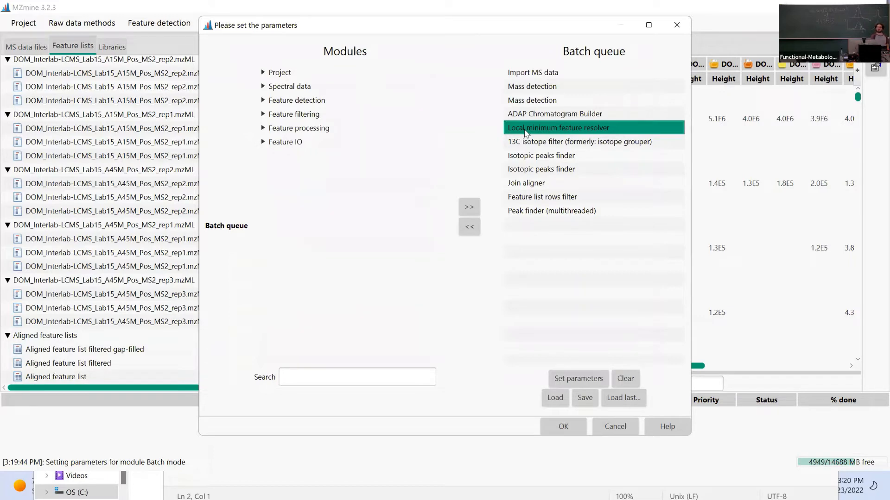
pyautogui.doubleClick(526, 132)
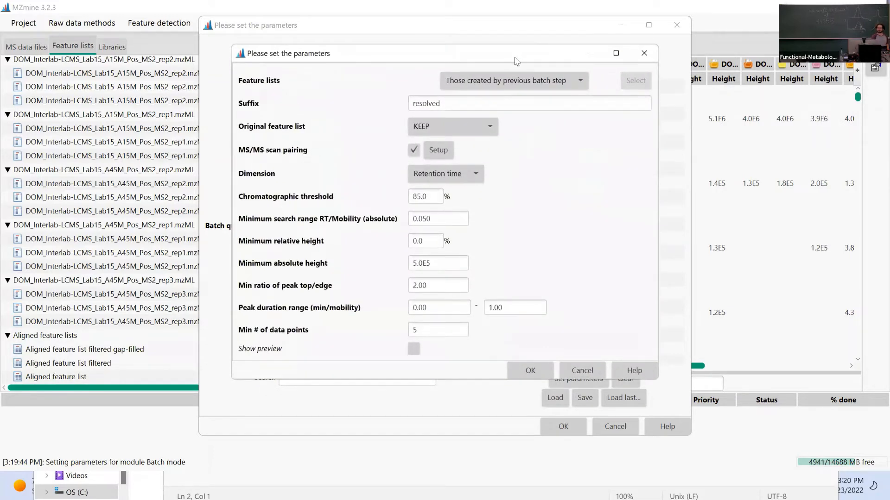
pyautogui.moveTo(516, 60); pyautogui.dragTo(131, 66)
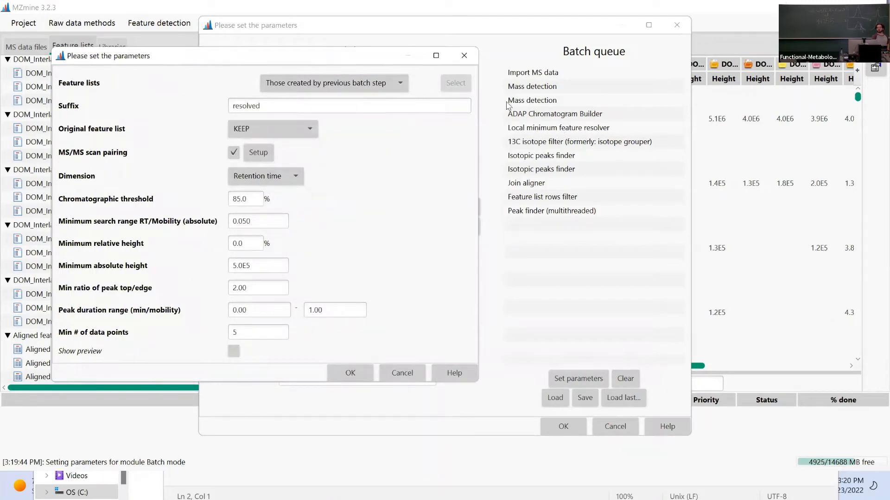
pyautogui.click(464, 56)
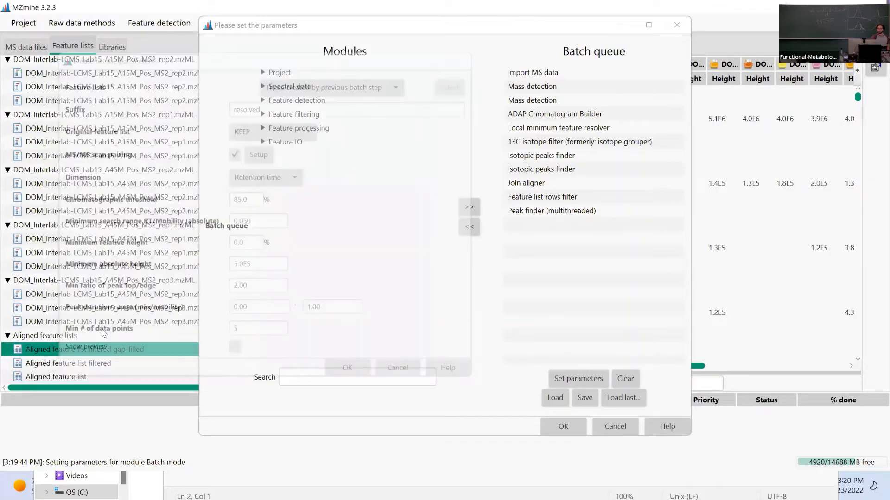
# Open the gap-filled aligned list's applied methods from its summary in a second batch queue window and close that window.
pyautogui.rightClick(104, 352)
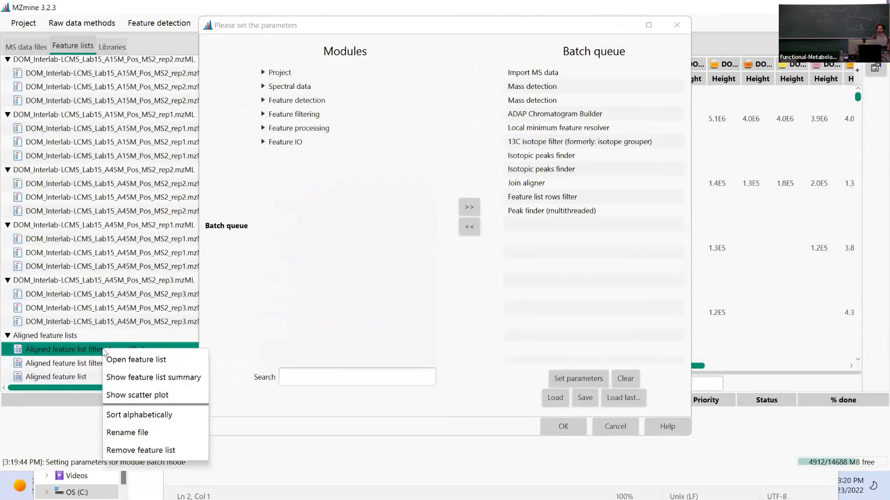
pyautogui.click(139, 385)
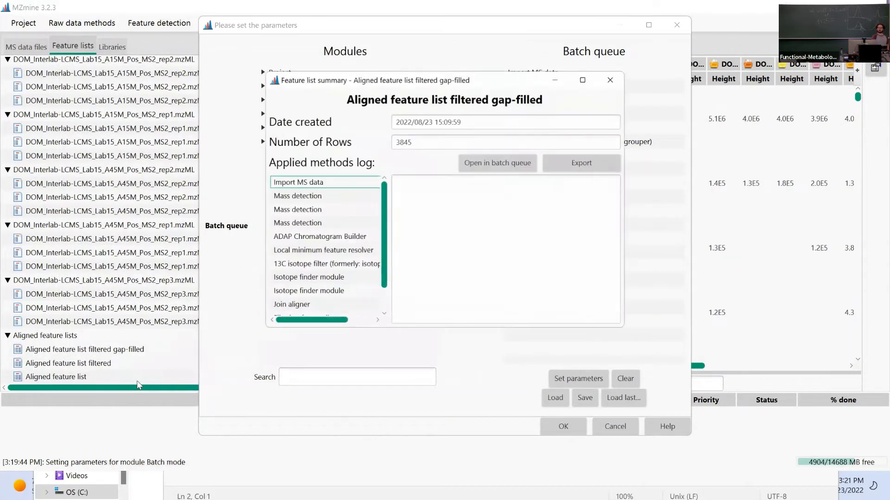
pyautogui.rightClick(124, 350)
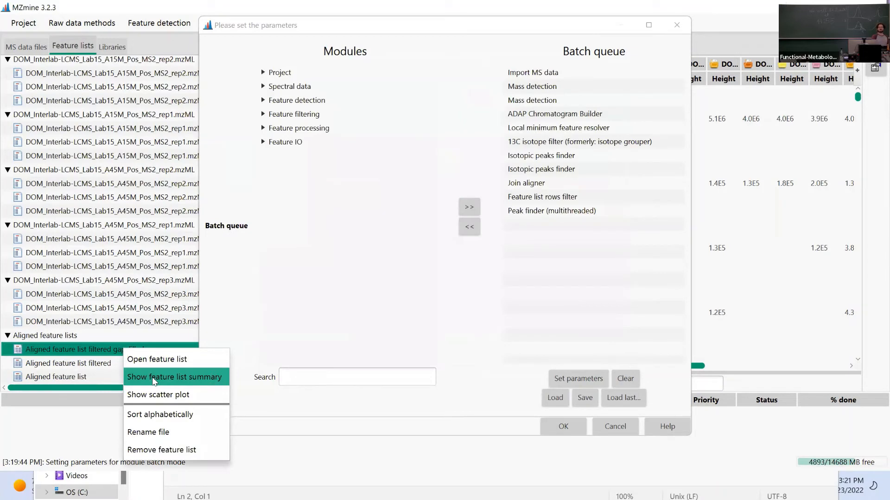
pyautogui.click(154, 381)
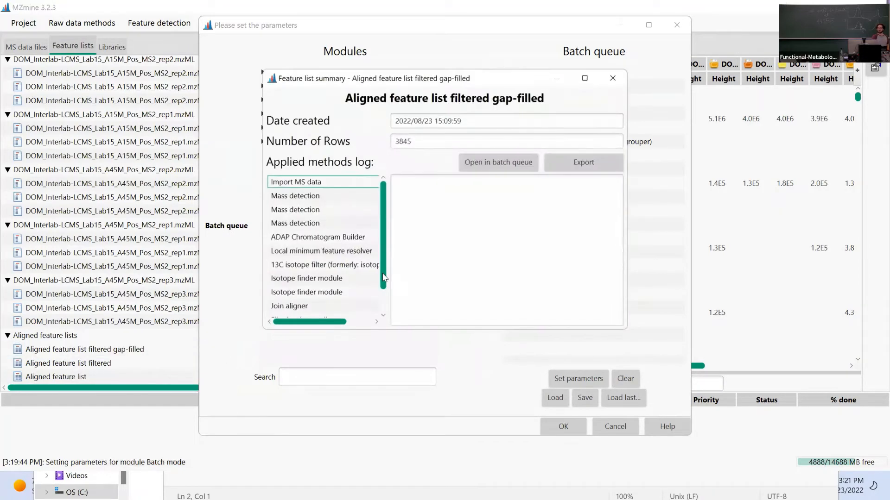
pyautogui.click(492, 165)
pyautogui.press('Return')
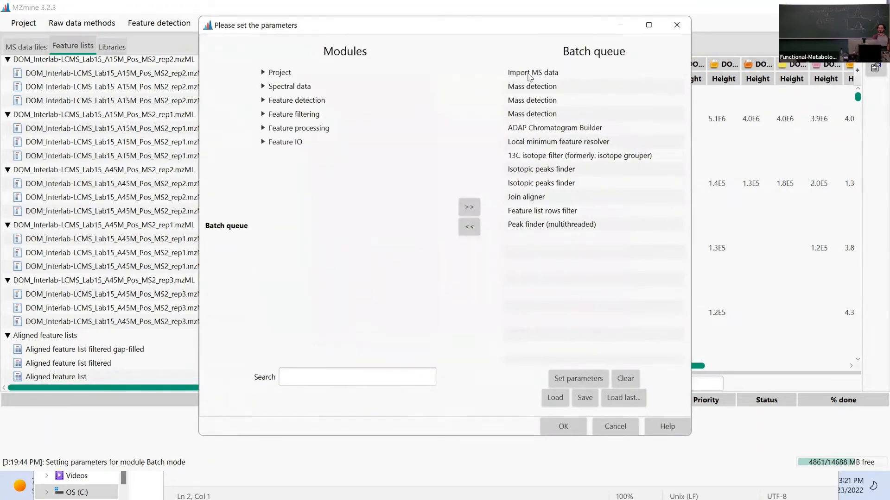
pyautogui.moveTo(530, 28); pyautogui.dragTo(491, 118)
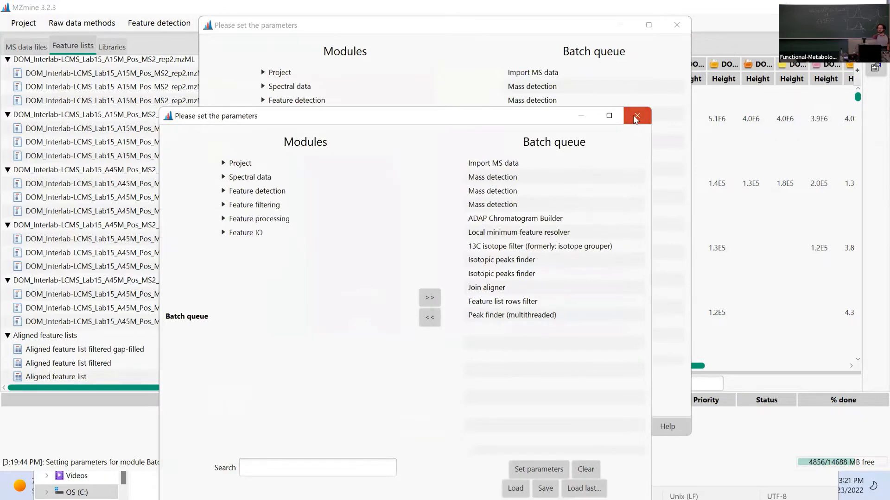
pyautogui.click(635, 116)
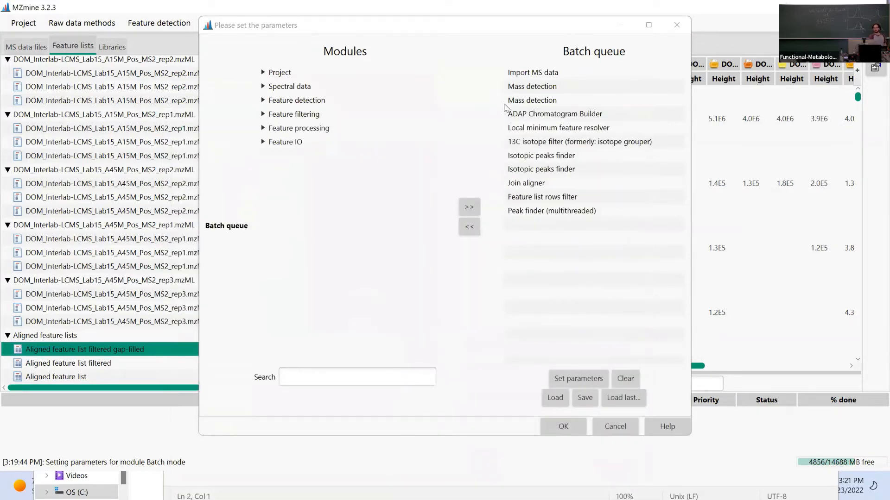
# Inspect the retention time and precursor tolerances in the queued Local minimum feature resolver's MS/MS scan pairing setup, and close both dialogs.
pyautogui.click(529, 76)
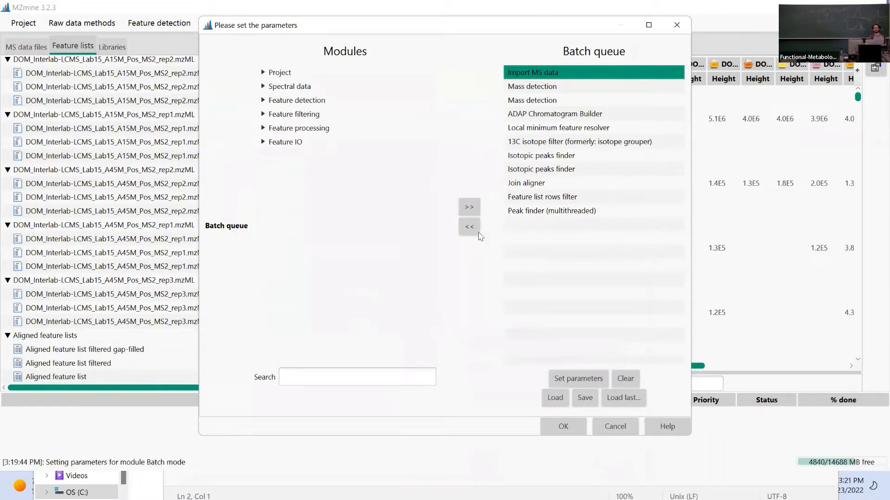
pyautogui.click(531, 132)
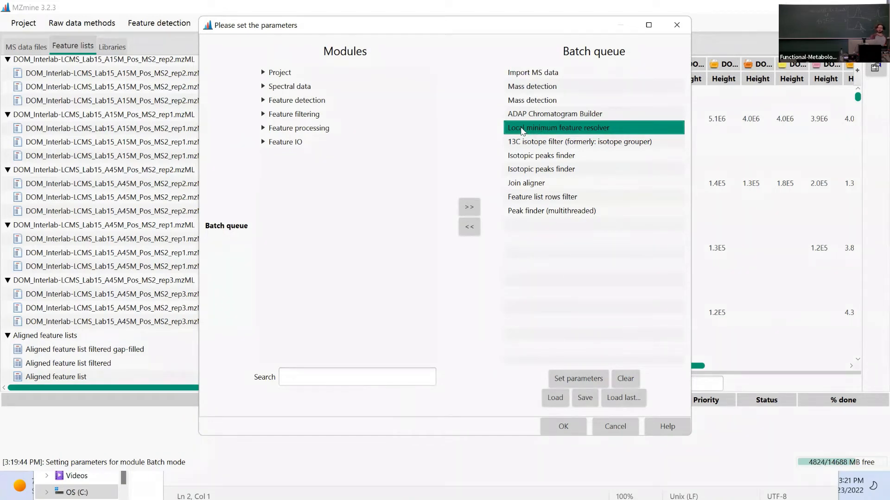
pyautogui.doubleClick(523, 131)
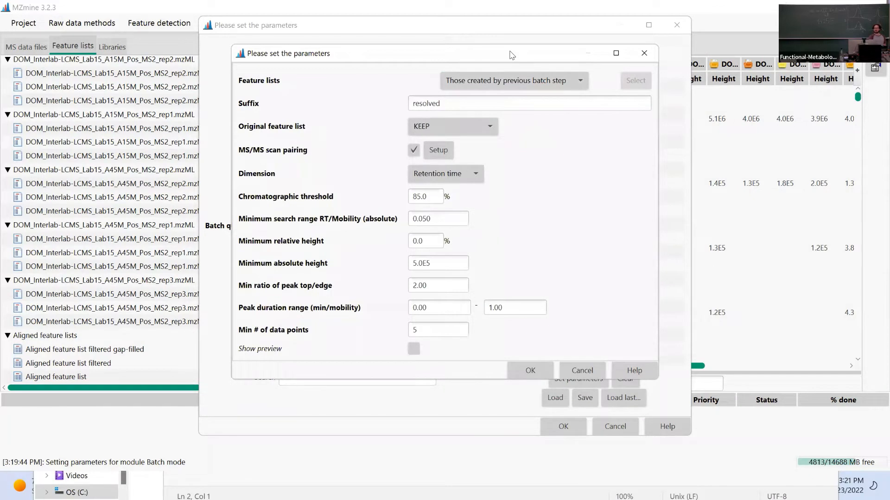
pyautogui.moveTo(512, 55); pyautogui.dragTo(287, 47)
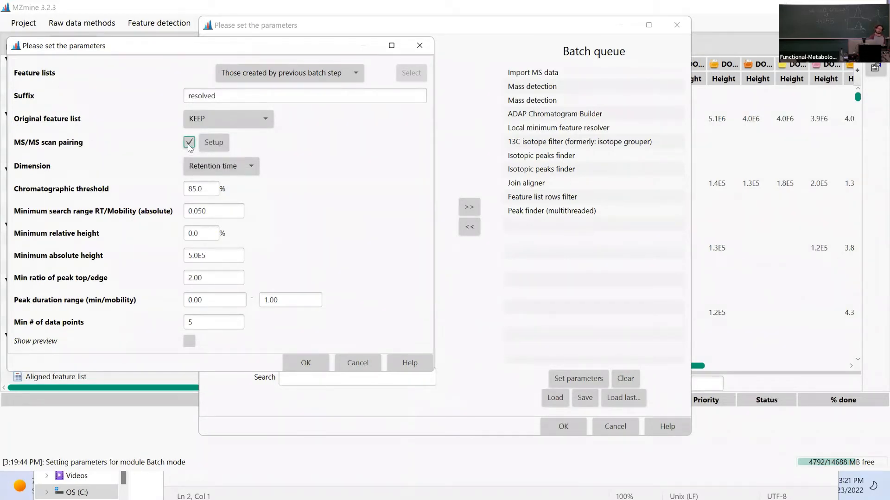
pyautogui.click(218, 143)
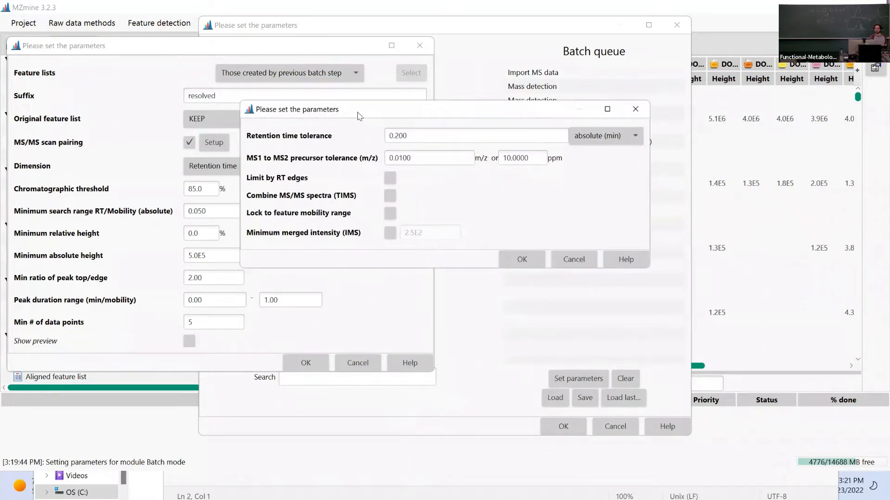
pyautogui.moveTo(357, 116); pyautogui.dragTo(532, 101)
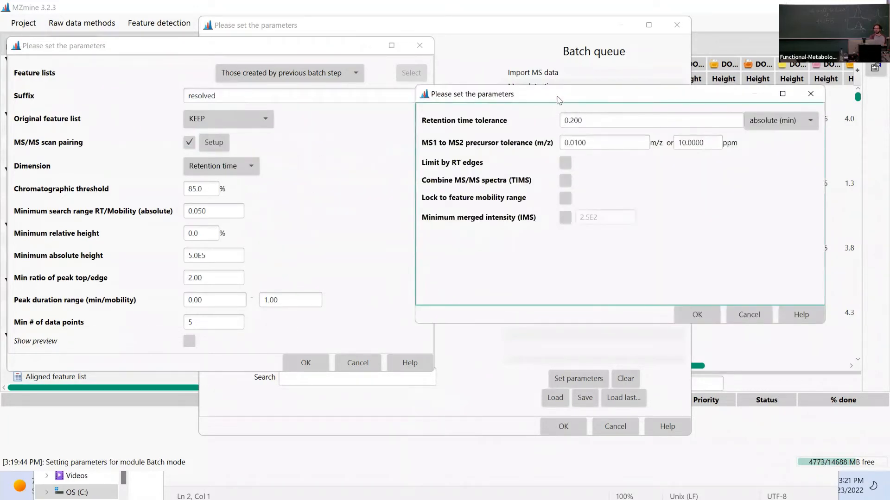
pyautogui.moveTo(559, 104); pyautogui.dragTo(566, 147)
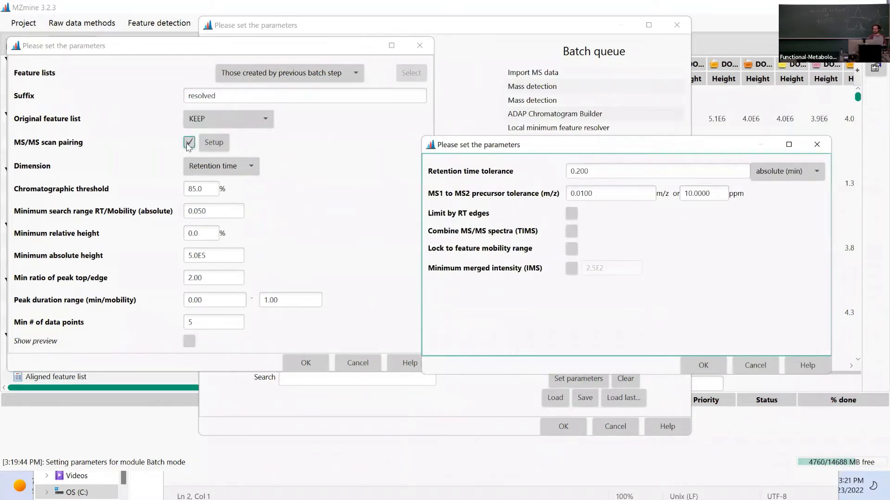
pyautogui.click(588, 166)
pyautogui.click(601, 173)
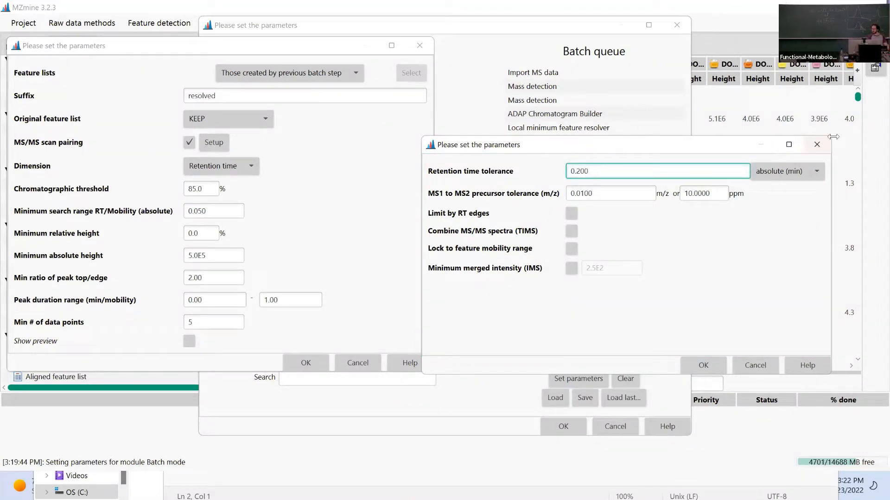
pyautogui.click(817, 144)
pyautogui.click(419, 45)
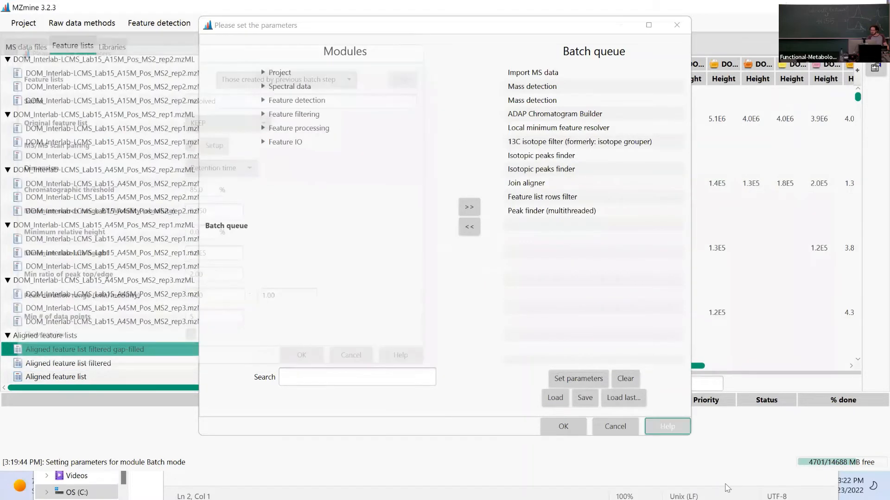
# Replace the batch queue with the last used batch, 2022_summer_school.xml, and remove every step after Peak finder (multithreaded).
pyautogui.click(623, 398)
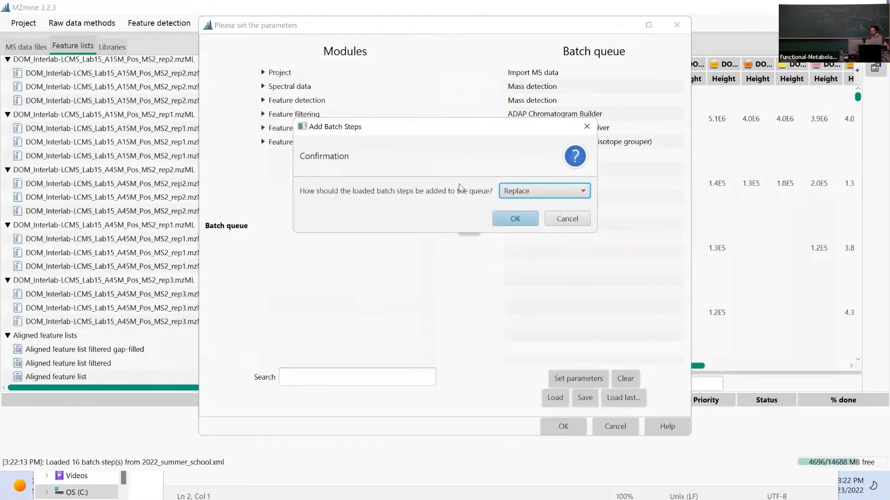
pyautogui.click(520, 219)
pyautogui.click(539, 279)
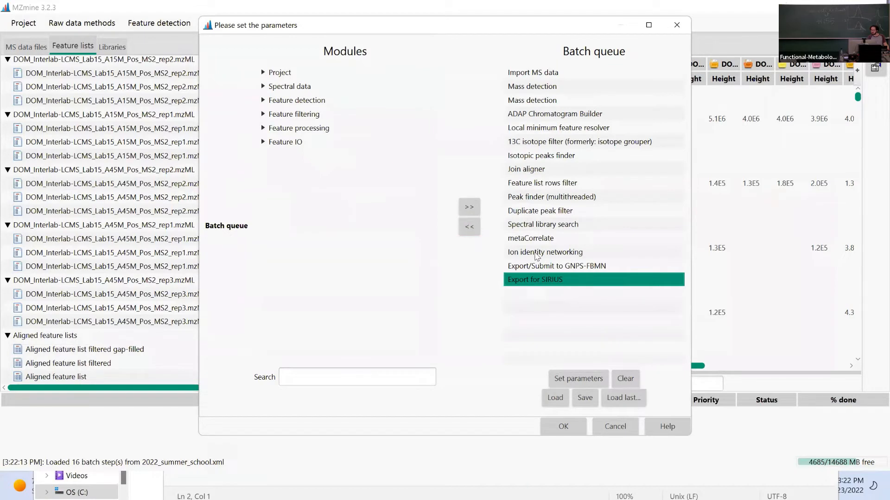
pyautogui.click(536, 252)
pyautogui.click(469, 227)
pyautogui.click(513, 255)
pyautogui.click(517, 267)
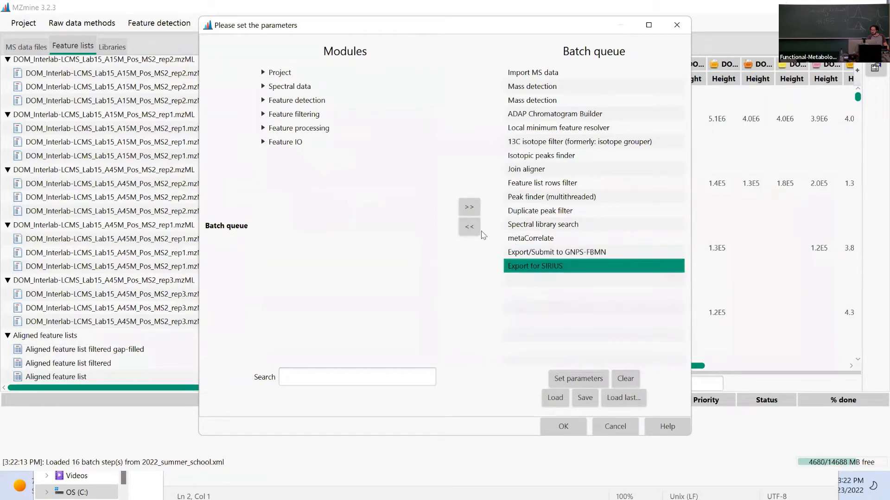
pyautogui.click(478, 230)
pyautogui.click(478, 230)
pyautogui.click(478, 230)
pyautogui.click(478, 229)
pyautogui.click(478, 230)
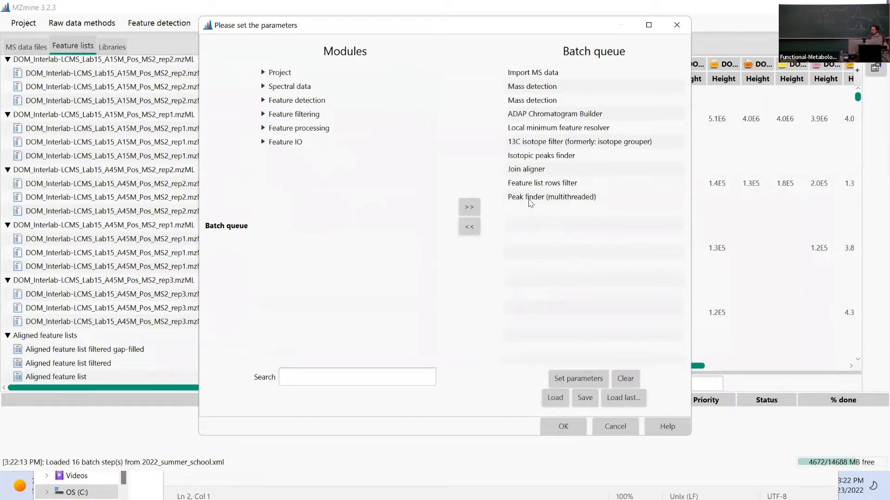
# Review the MS/MS scan pairing tolerances of the Local minimum feature resolver in the replaced queue and accept both dialogs.
pyautogui.doubleClick(547, 128)
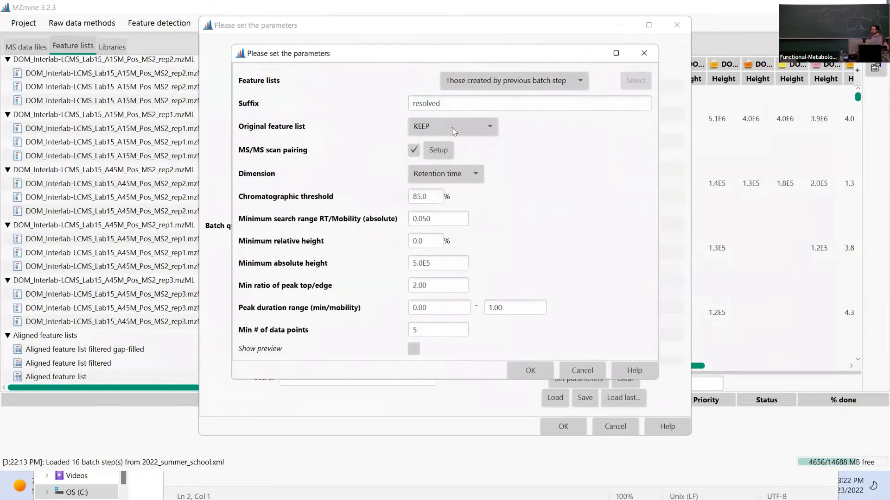
pyautogui.moveTo(487, 56); pyautogui.dragTo(274, 70)
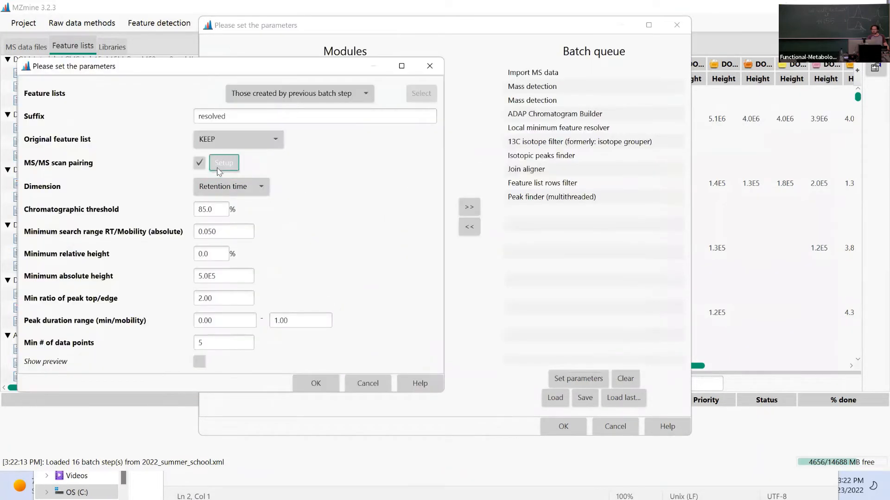
pyautogui.click(223, 163)
pyautogui.moveTo(472, 107); pyautogui.dragTo(675, 82)
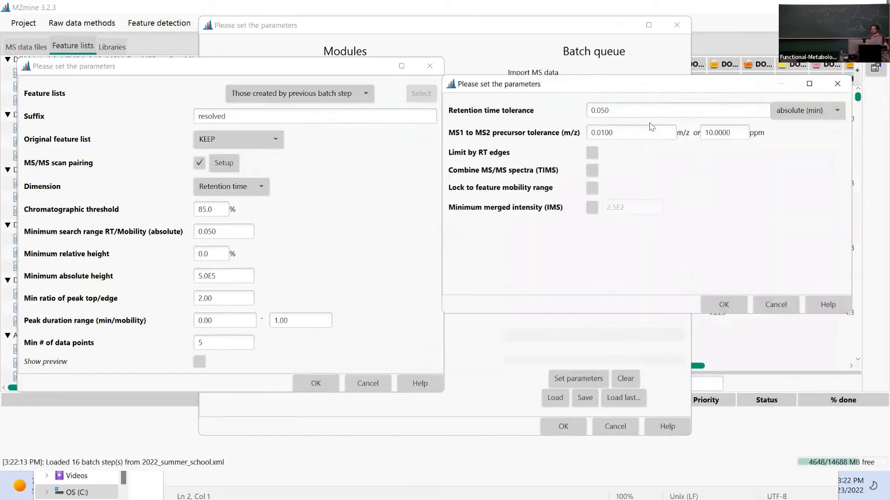
pyautogui.click(633, 111)
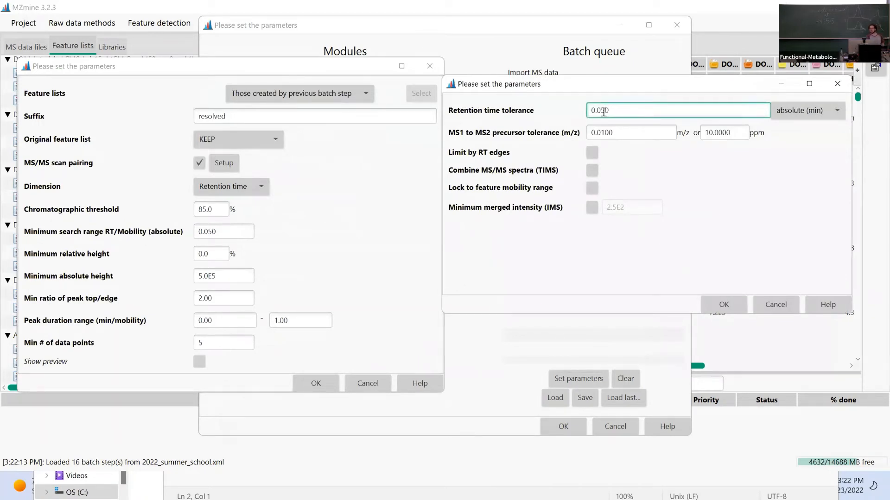
pyautogui.moveTo(601, 110); pyautogui.dragTo(619, 110)
pyautogui.click(734, 132)
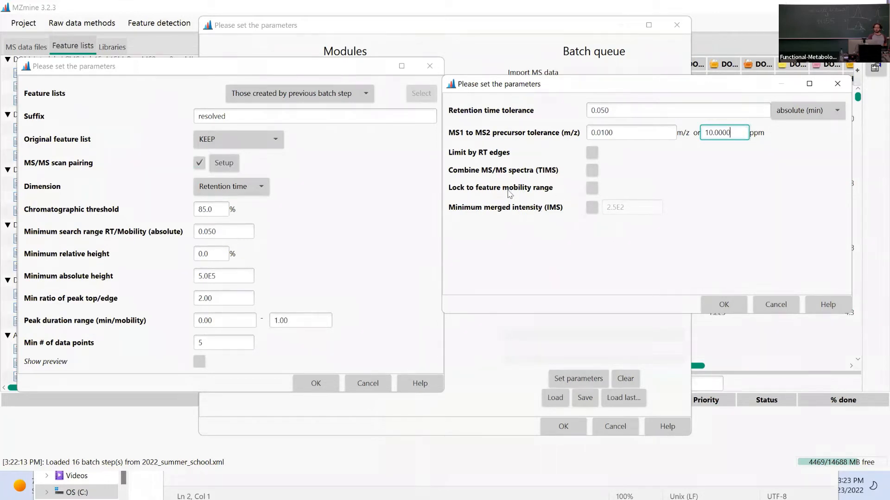
pyautogui.click(716, 301)
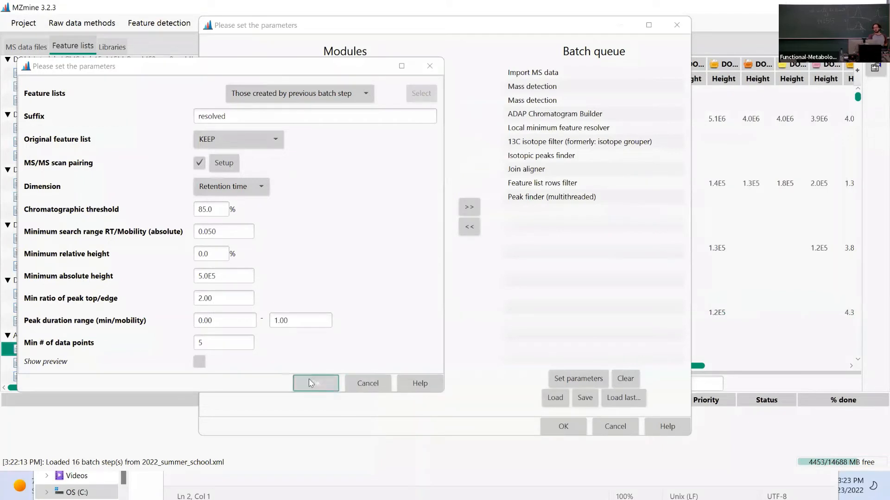
pyautogui.click(335, 383)
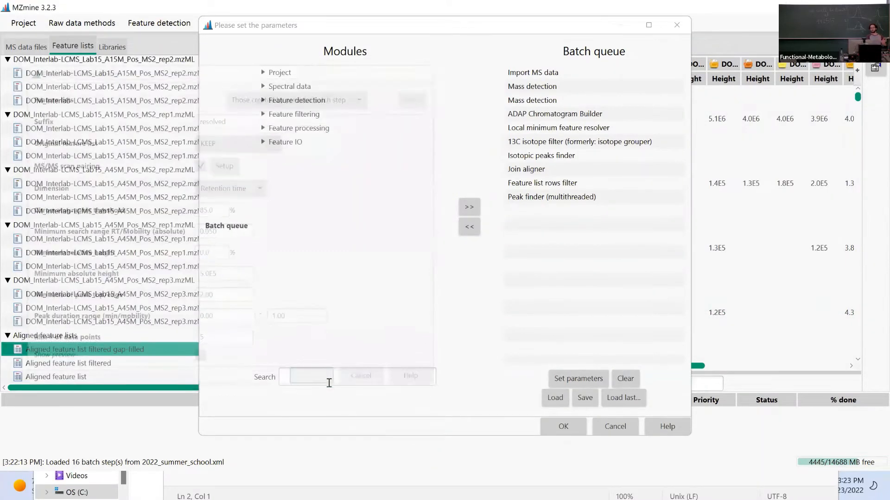
# Save the batch queue to the Workshop folder as 2022_summer_school2.xml, overwriting the existing file.
pyautogui.click(551, 73)
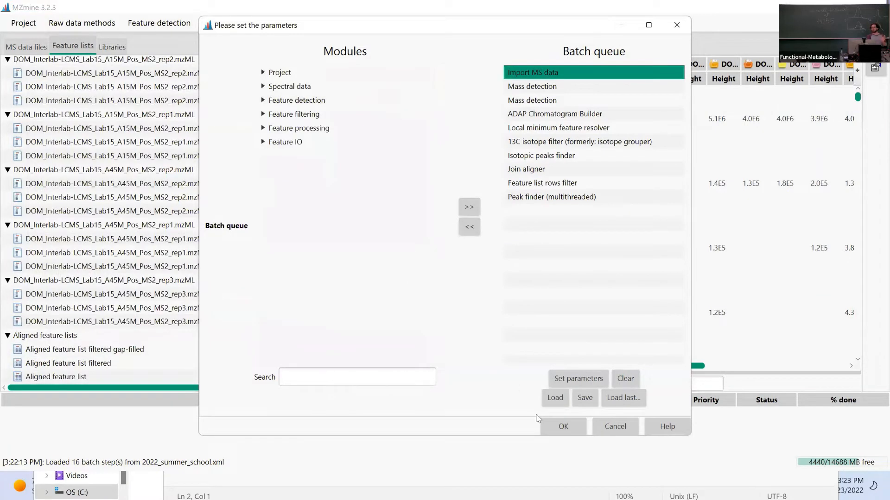
pyautogui.click(585, 399)
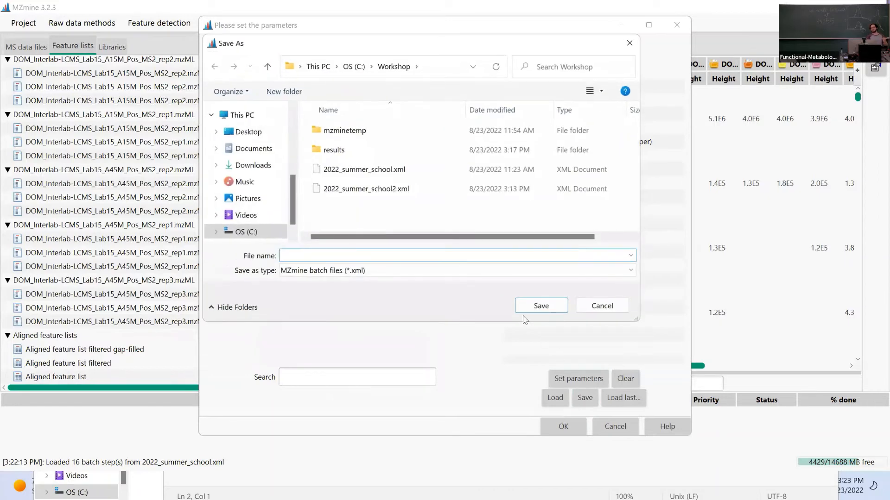
pyautogui.click(381, 189)
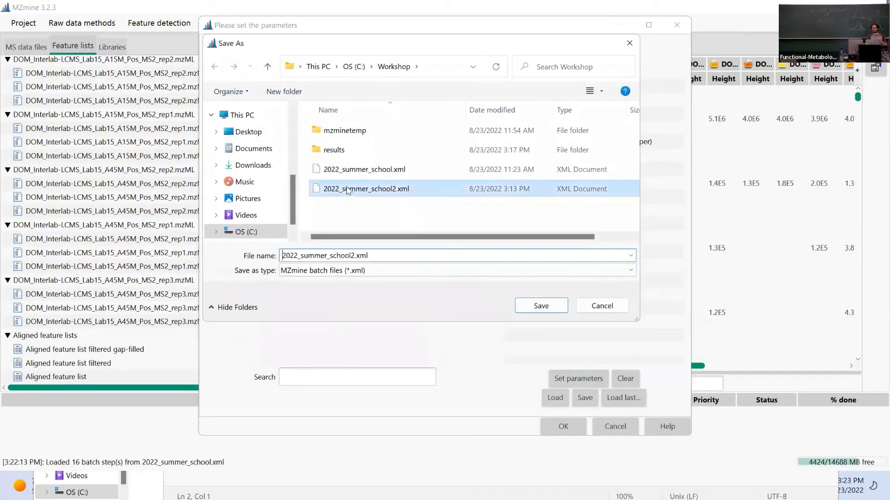
pyautogui.click(540, 307)
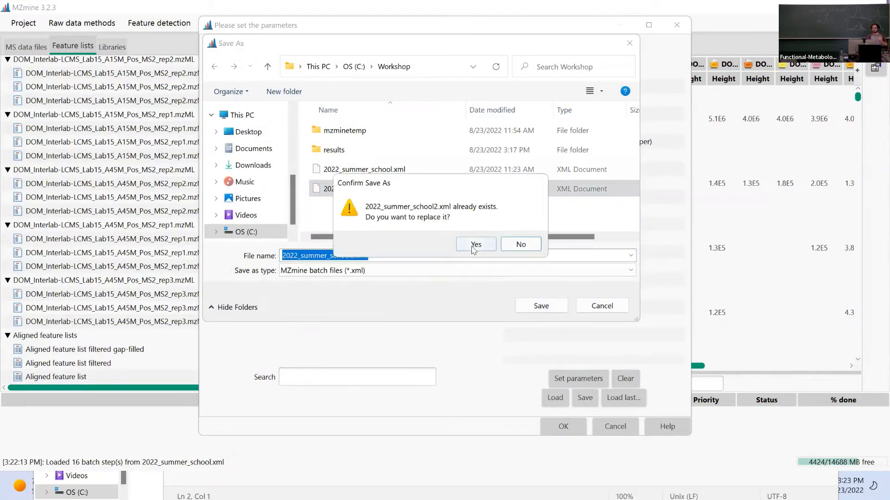
pyautogui.click(476, 301)
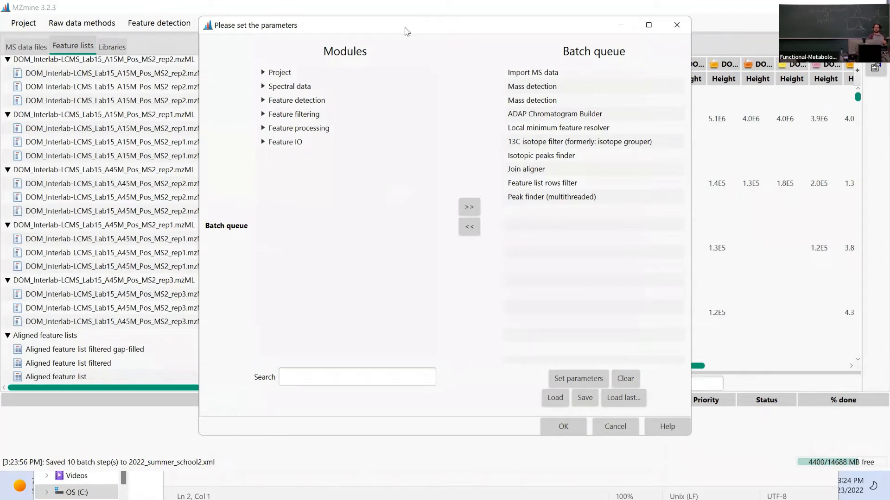
# Remove all feature lists from the project, including the per-file chromatogram lists and the aligned feature lists.
pyautogui.moveTo(405, 31); pyautogui.dragTo(564, 35)
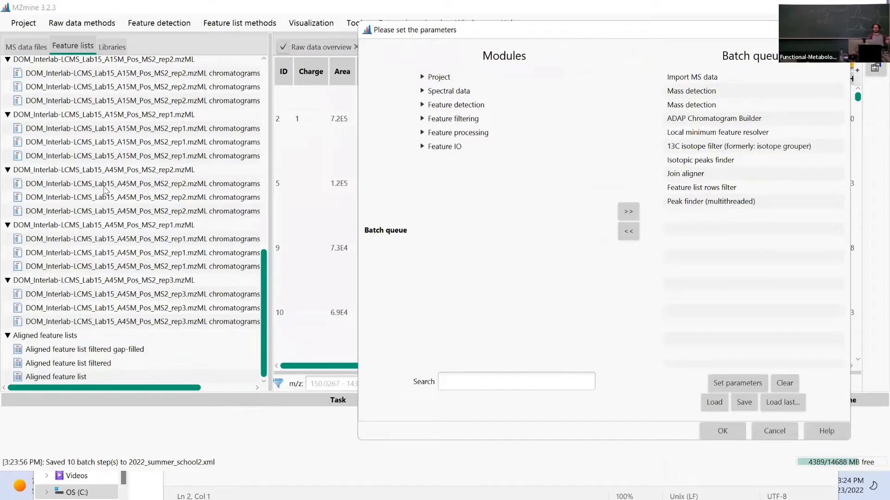
pyautogui.click(123, 184)
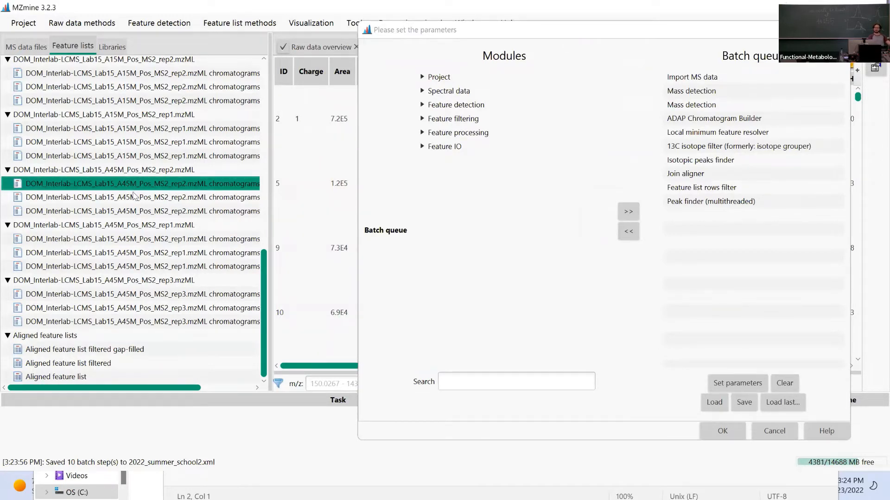
pyautogui.hotkey('ctrl', 'a')
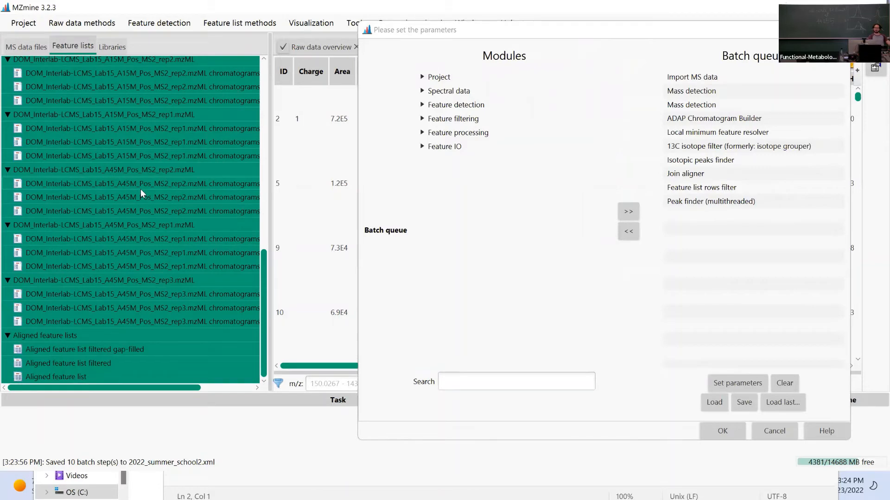
pyautogui.click(119, 141)
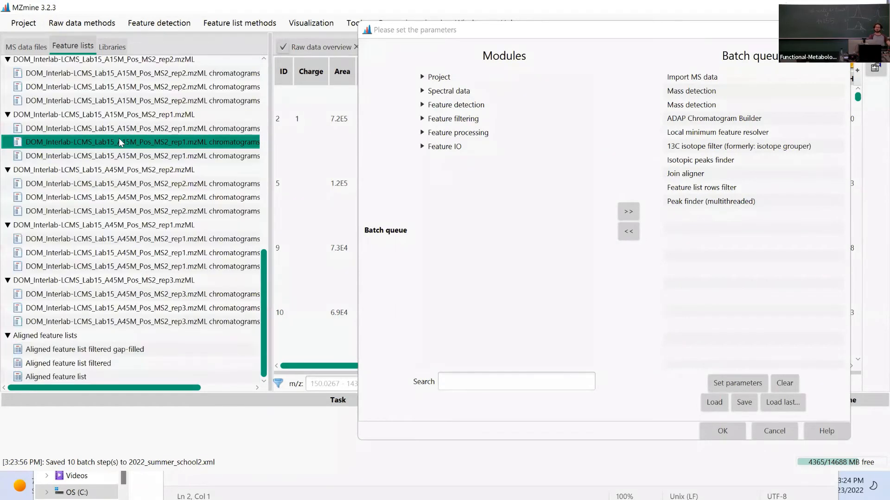
pyautogui.hotkey('ctrl', 'a')
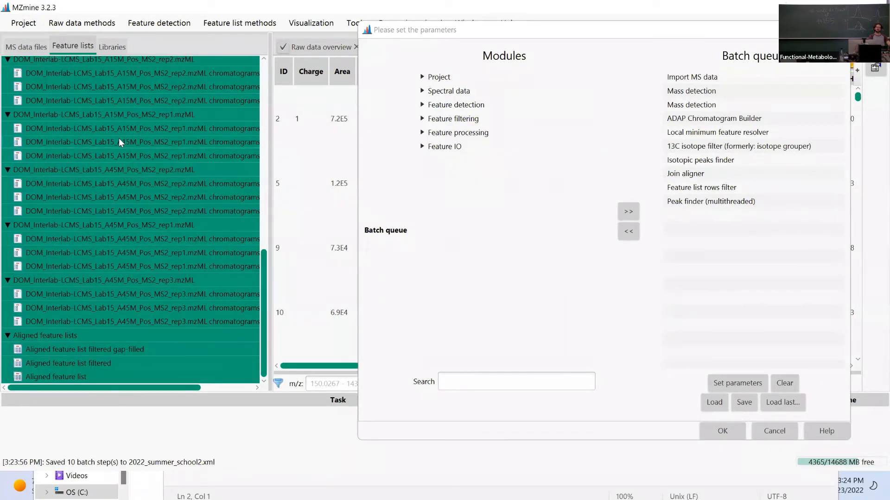
pyautogui.rightClick(119, 139)
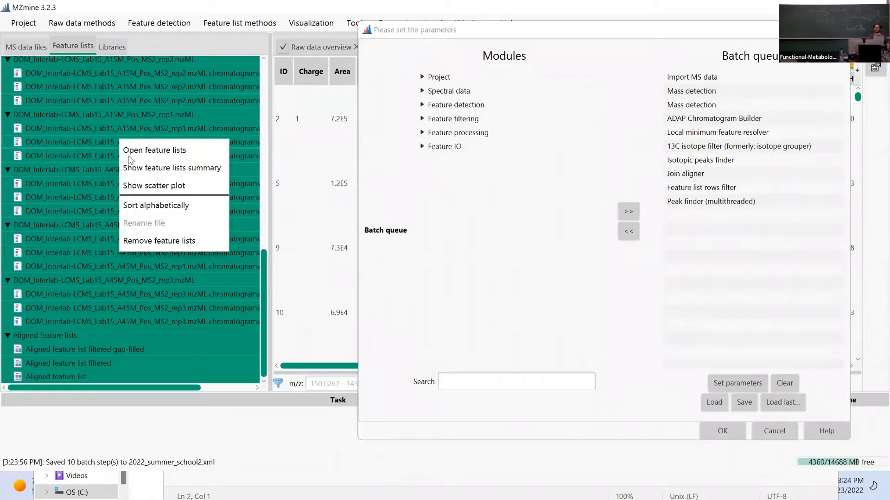
pyautogui.click(166, 241)
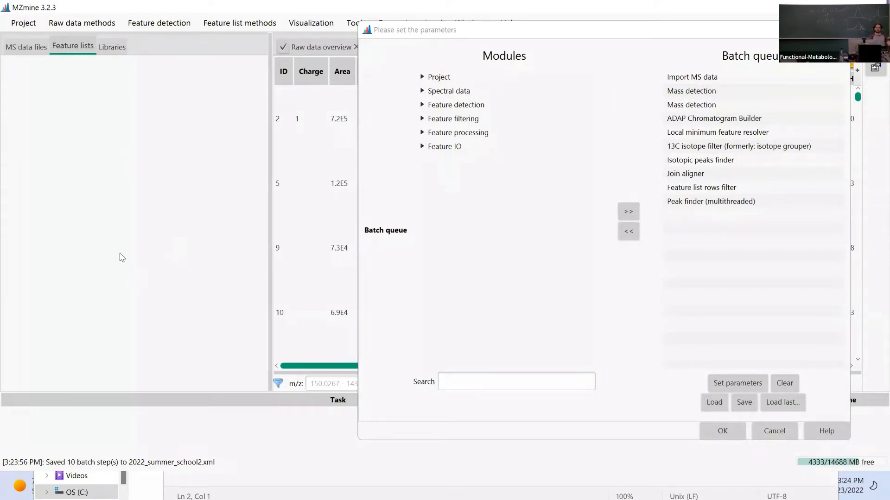
pyautogui.rightClick(92, 81)
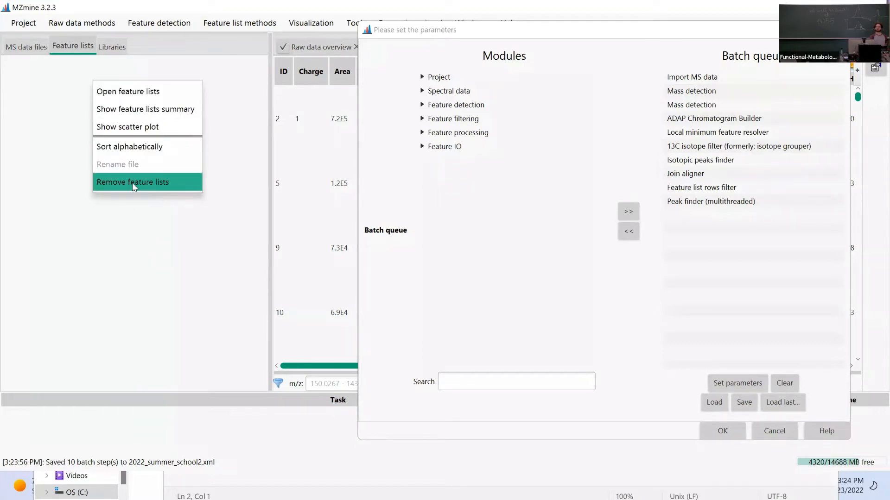
pyautogui.click(183, 267)
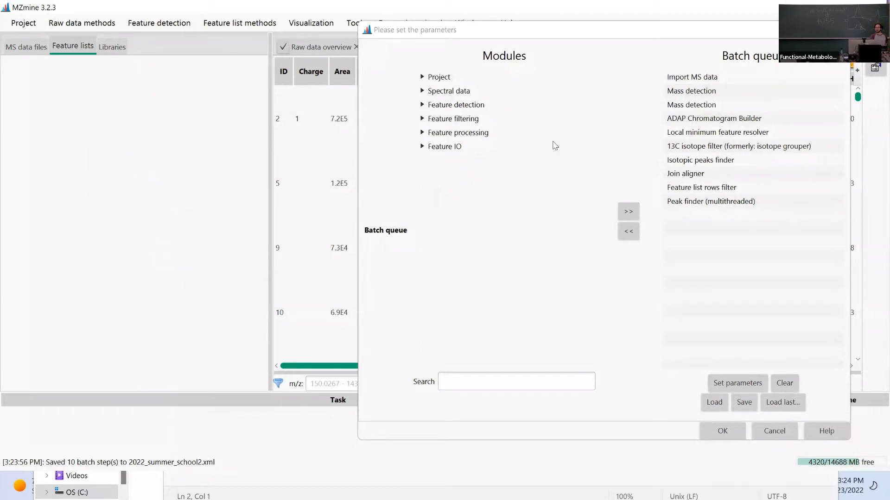
# Show the imported MS data files and remove the Import MS data step from the batch queue.
pyautogui.click(623, 33)
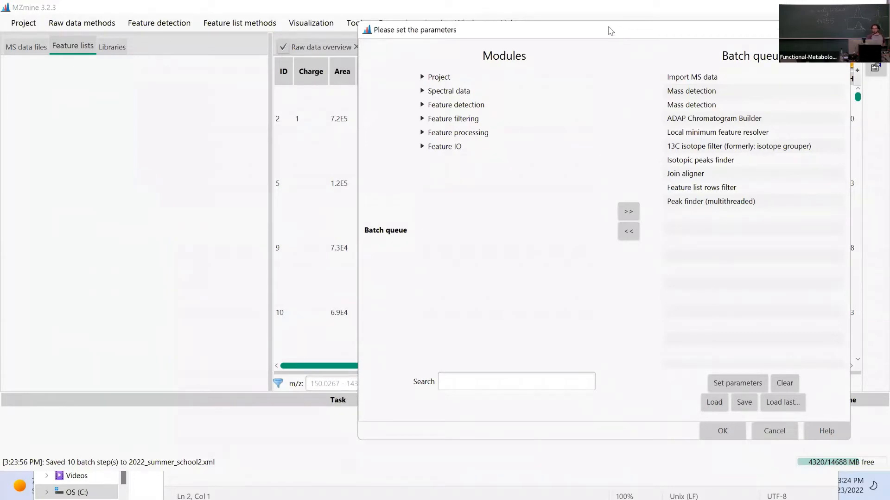
pyautogui.moveTo(611, 31); pyautogui.dragTo(377, 32)
pyautogui.click(454, 83)
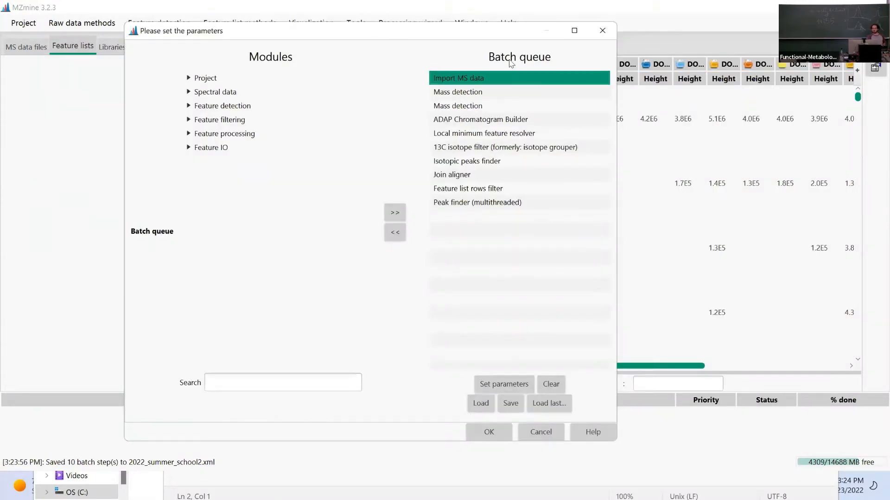
pyautogui.moveTo(423, 32); pyautogui.dragTo(532, 35)
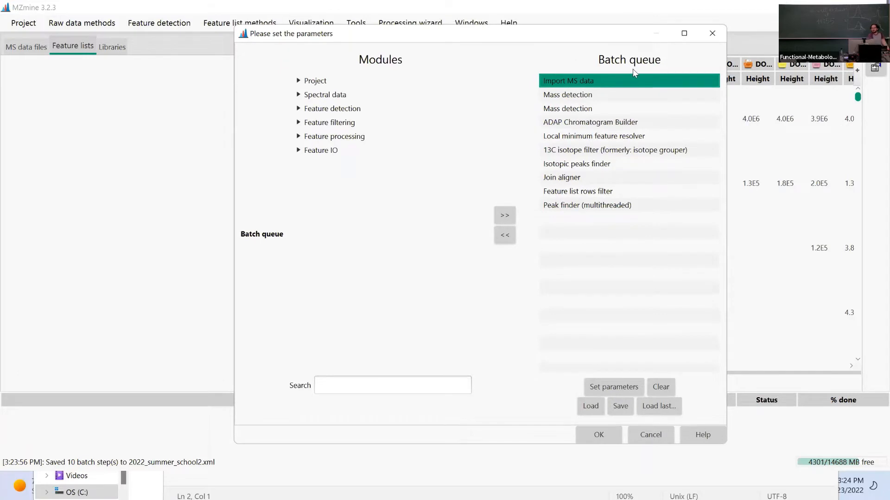
pyautogui.click(22, 41)
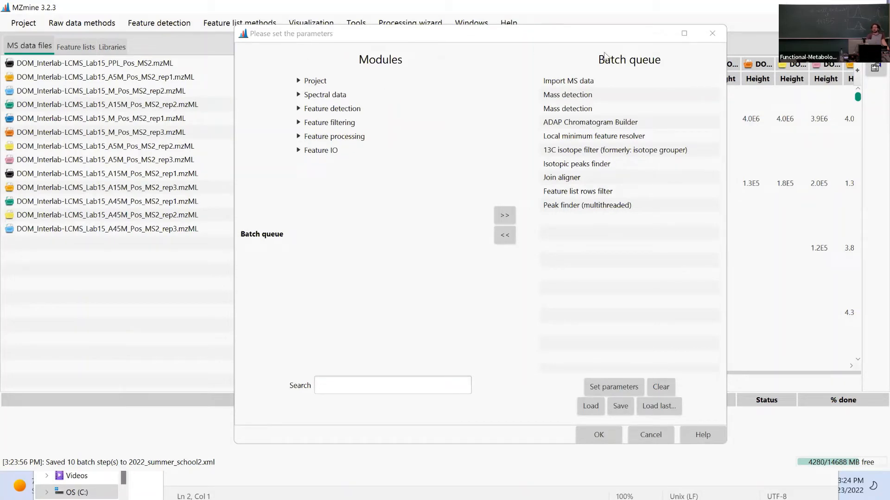
pyautogui.click(563, 81)
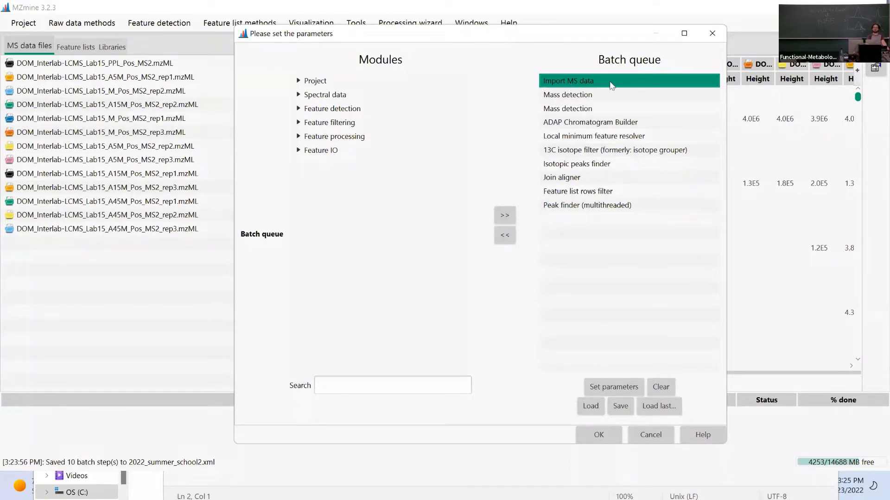
pyautogui.click(504, 234)
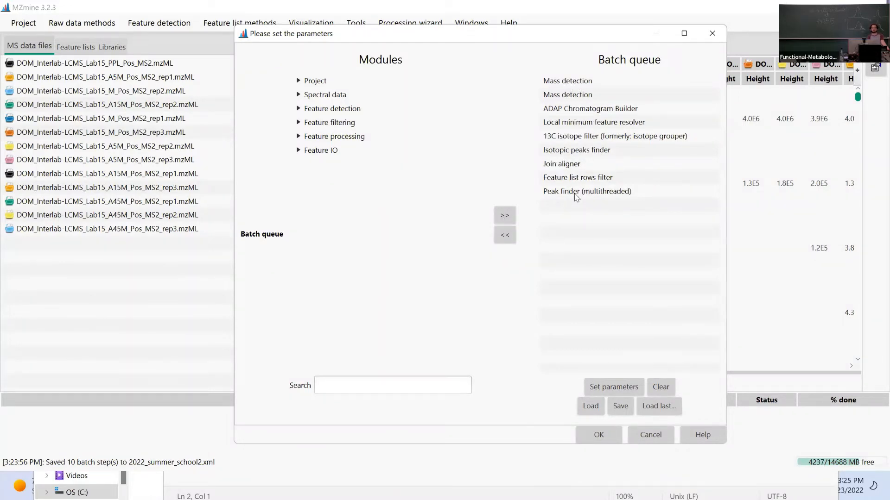
# Review the raw data file selection in the queue's first Mass detection step, accept it, and select the second Mass detection step.
pyautogui.doubleClick(571, 83)
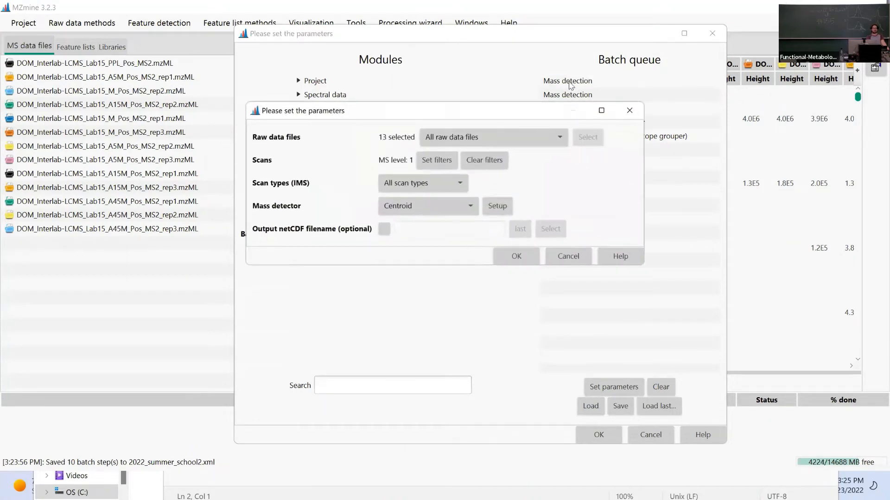
pyautogui.click(537, 258)
pyautogui.click(569, 96)
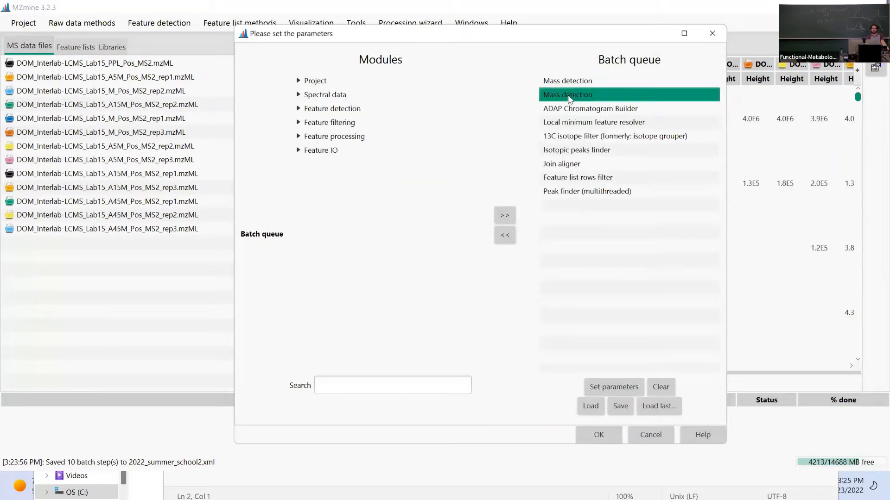
# Check the raw data file selection in both mass detection steps and the ADAP Chromatogram Builder step of the batch queue.
pyautogui.doubleClick(569, 97)
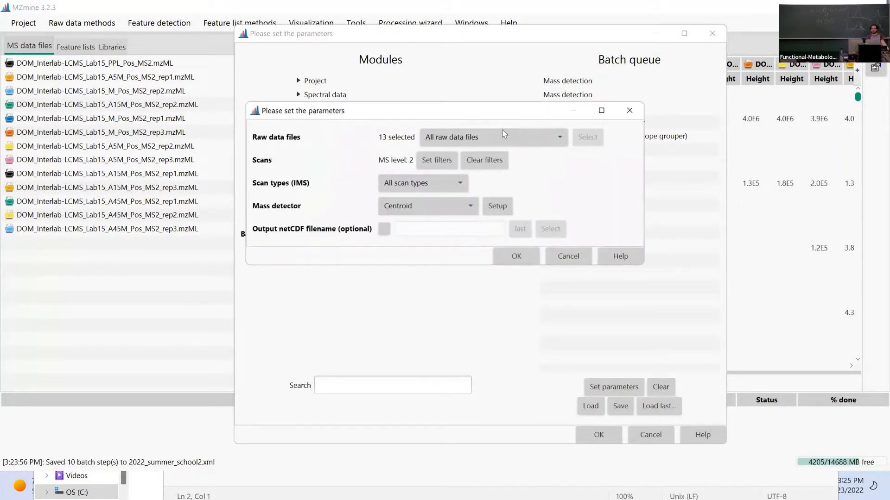
pyautogui.click(516, 257)
pyautogui.doubleClick(573, 109)
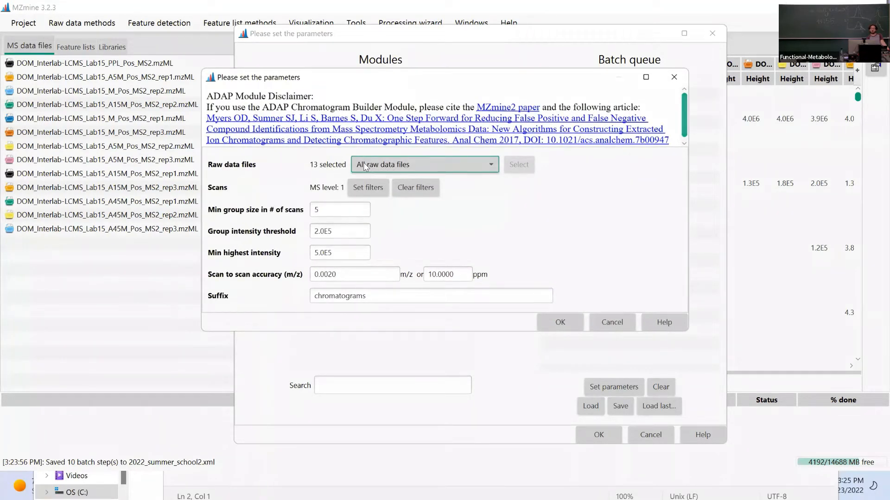
pyautogui.click(410, 167)
pyautogui.click(411, 170)
pyautogui.click(565, 324)
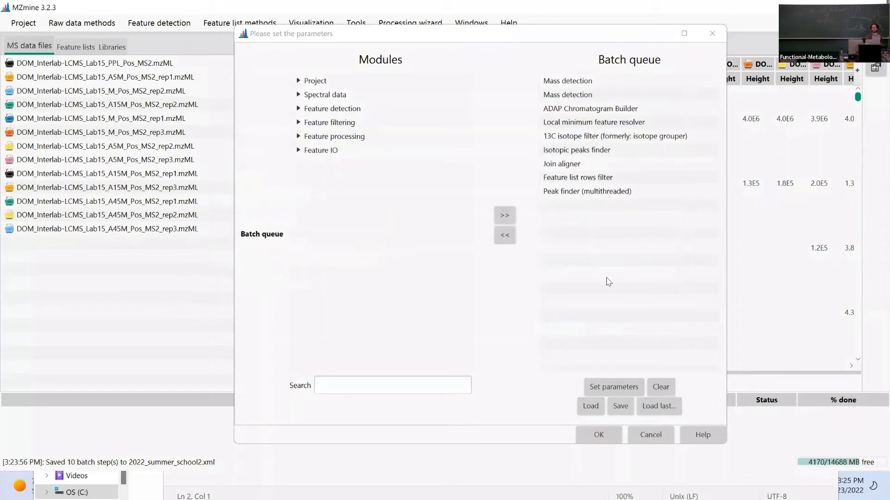
pyautogui.click(562, 81)
pyautogui.doubleClick(561, 81)
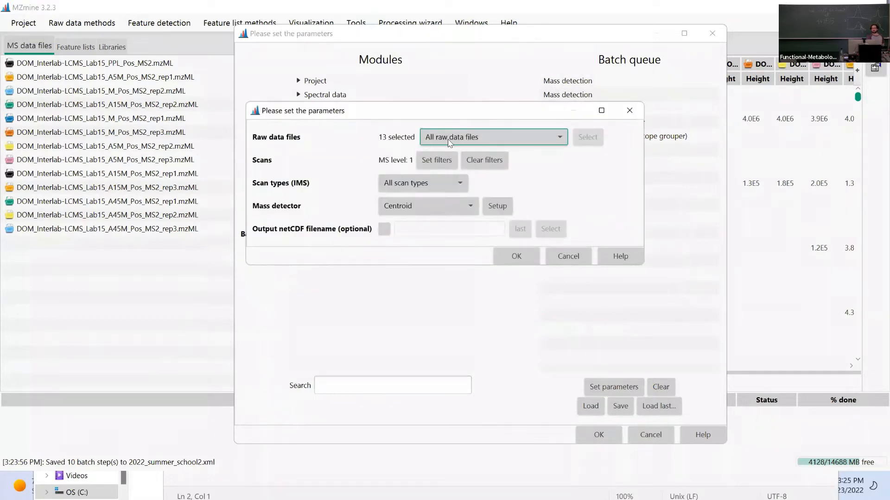
pyautogui.click(517, 258)
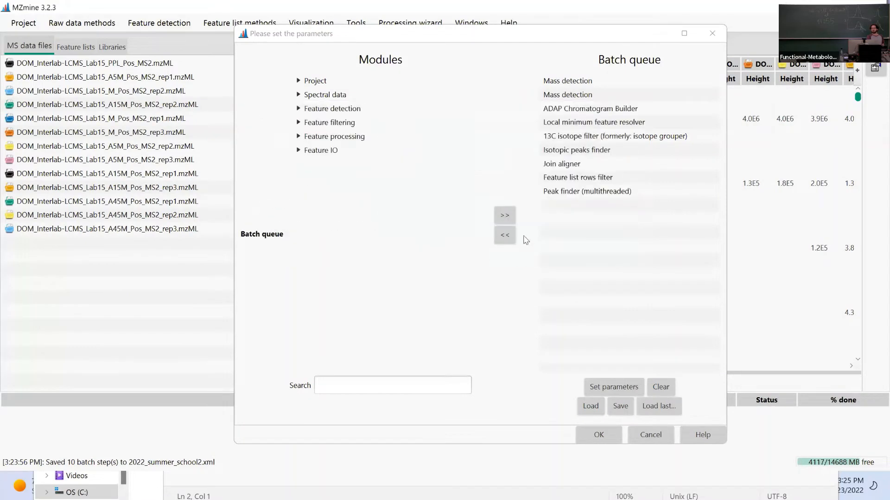
# Examine the parameters of the local minimum feature resolver and the raw data file options of the first mass detection step.
pyautogui.doubleClick(585, 123)
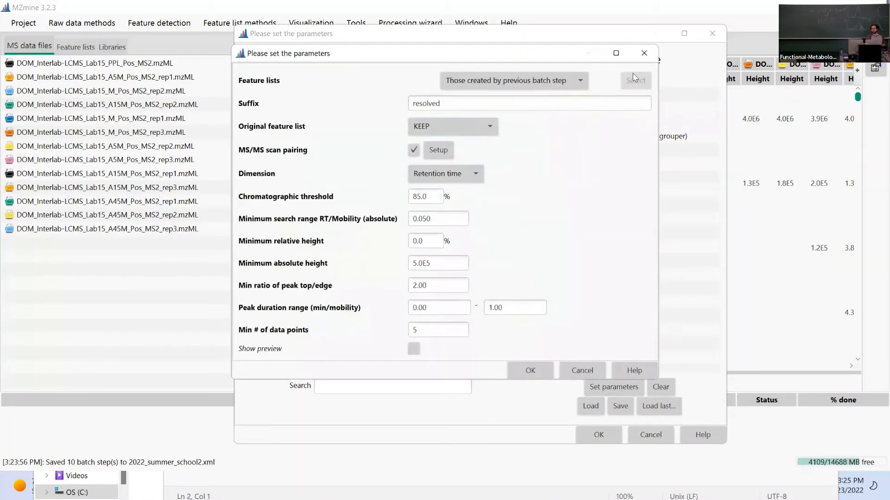
pyautogui.click(644, 56)
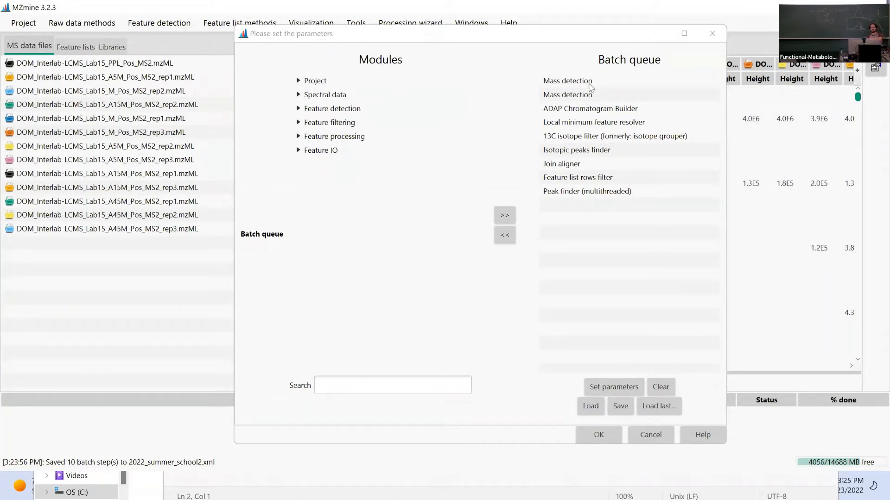
pyautogui.doubleClick(585, 83)
pyautogui.click(480, 134)
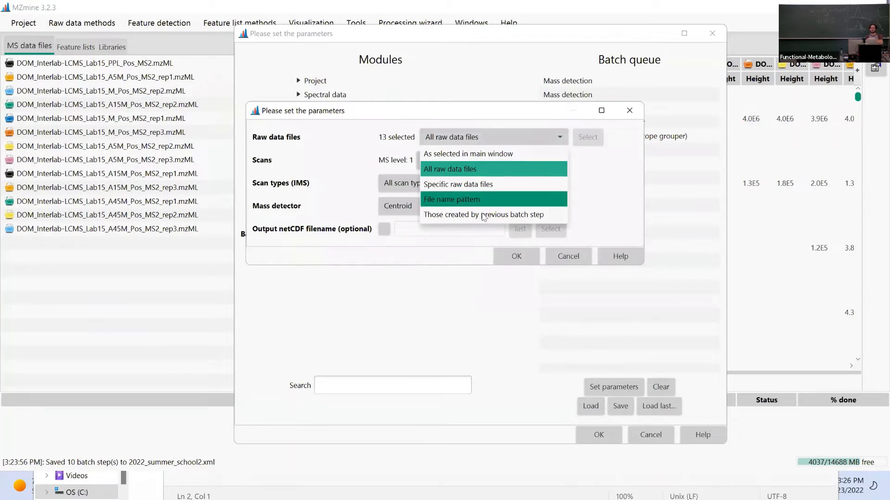
pyautogui.click(571, 251)
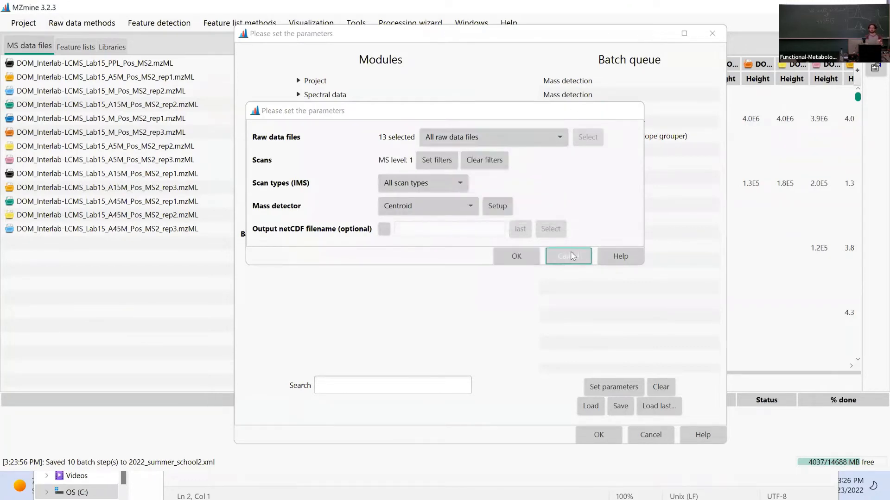
pyautogui.click(571, 251)
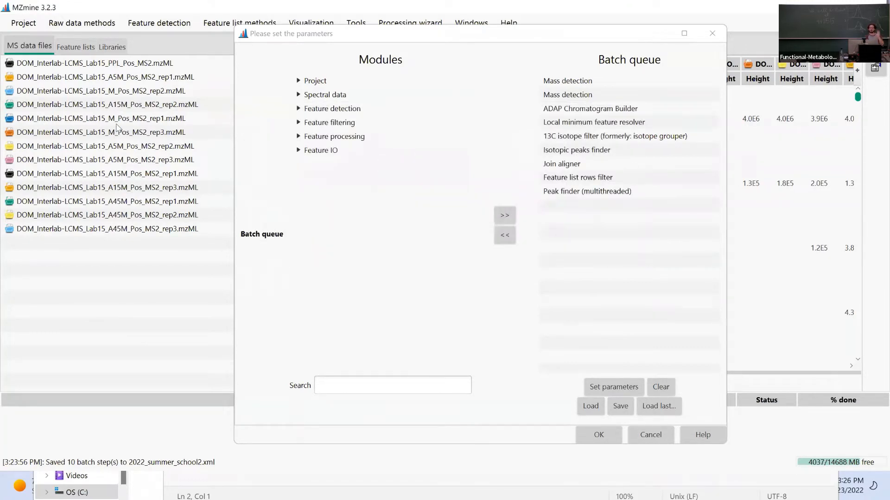
# Review the feature list input options of the local minimum feature resolver, keeping those created by the previous batch step.
pyautogui.click(571, 81)
pyautogui.click(571, 98)
pyautogui.click(573, 111)
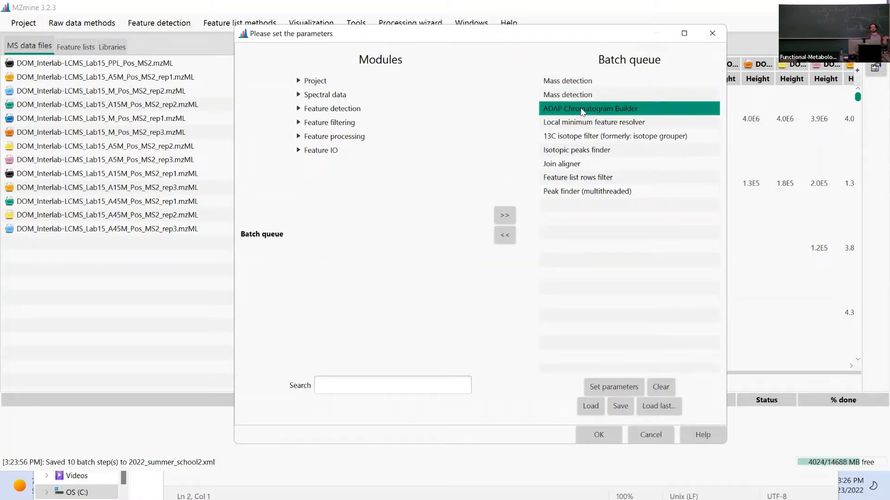
pyautogui.doubleClick(584, 124)
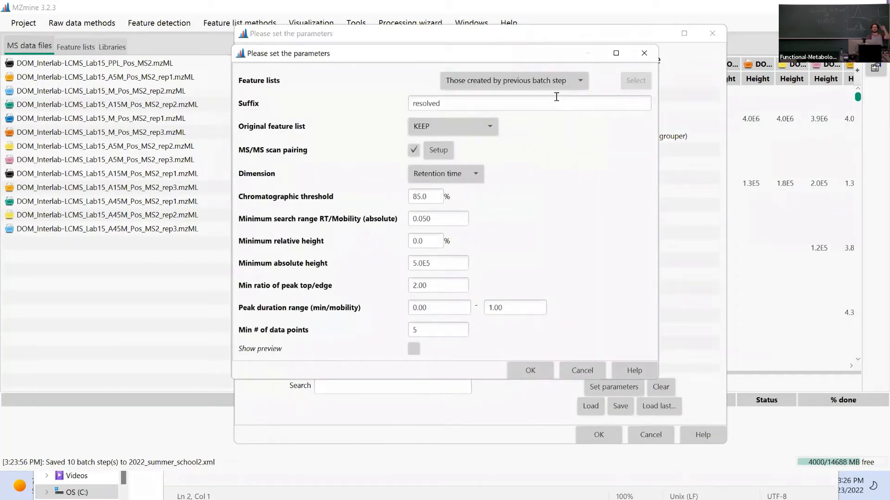
pyautogui.click(556, 82)
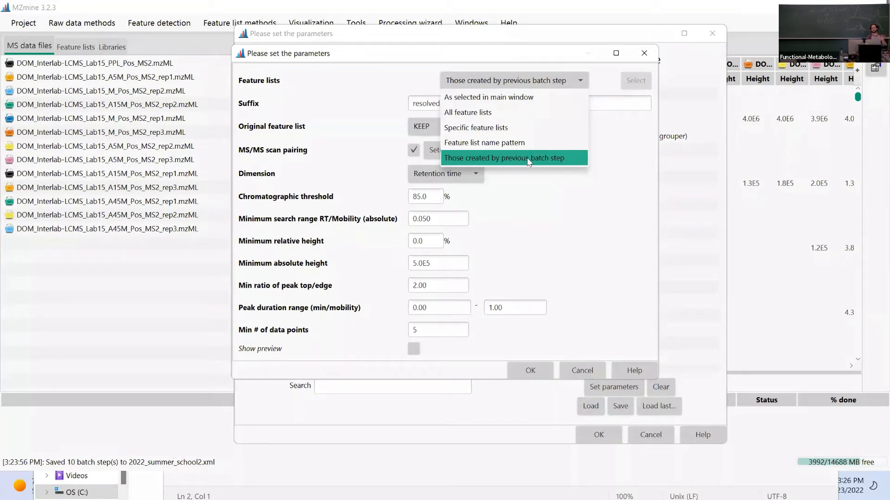
pyautogui.click(536, 373)
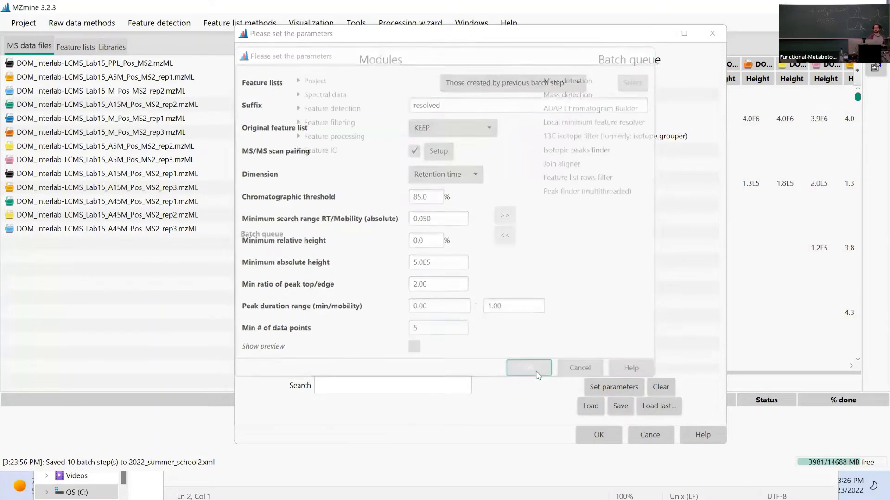
# Try to run the batch queue and dismiss the error dialogs.
pyautogui.click(595, 438)
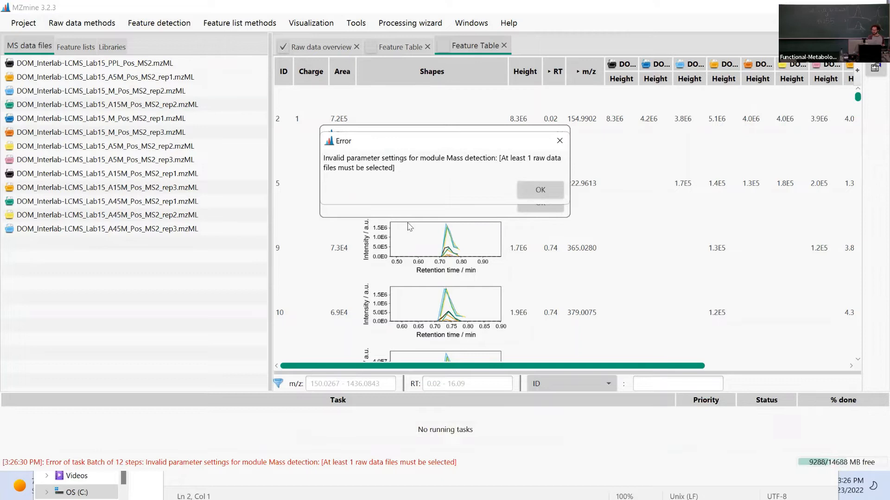
pyautogui.click(541, 191)
pyautogui.click(542, 204)
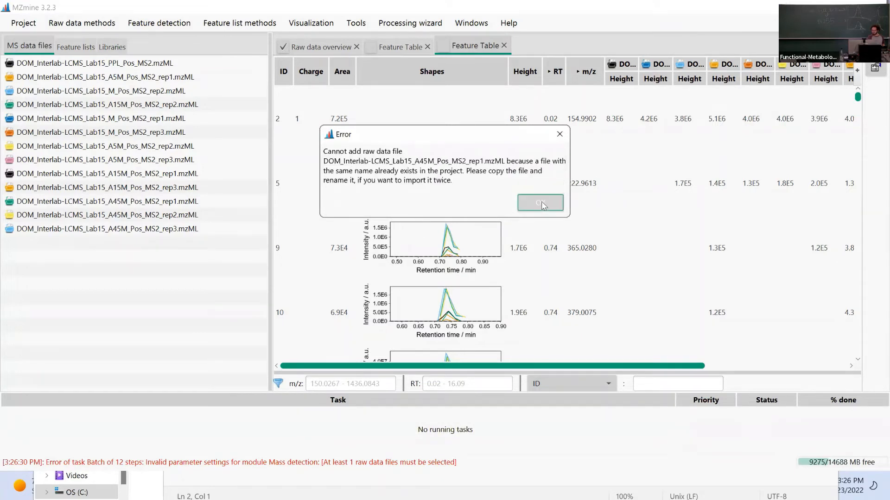
pyautogui.click(542, 203)
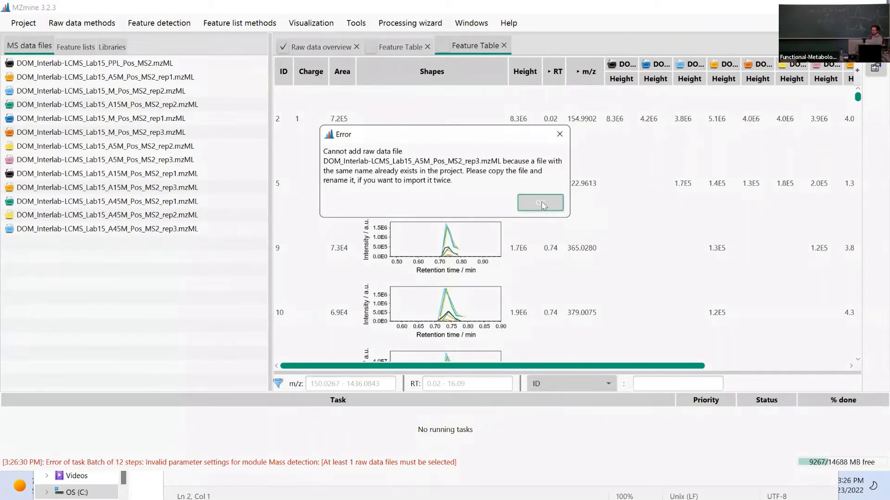
pyautogui.click(542, 203)
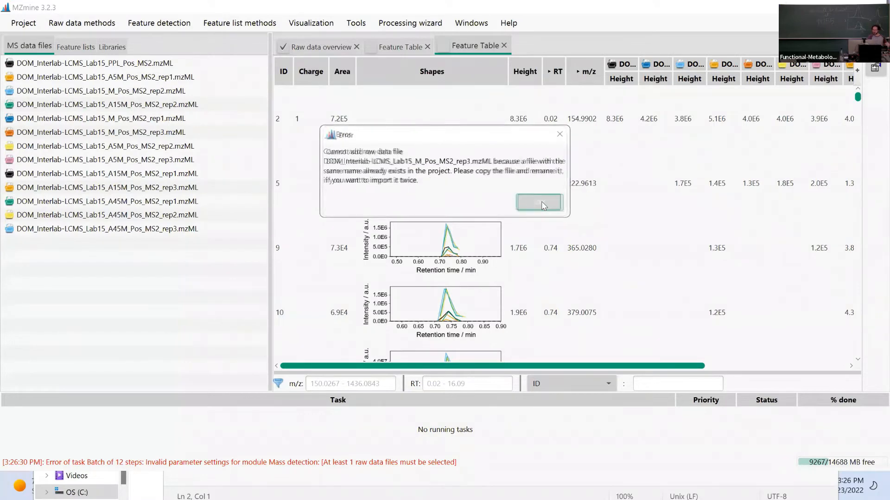
pyautogui.click(541, 202)
pyautogui.click(510, 204)
# Reopen batch mode and remove the Import MS data step from the batch queue.
pyautogui.hotkey('ctrl', 'b')
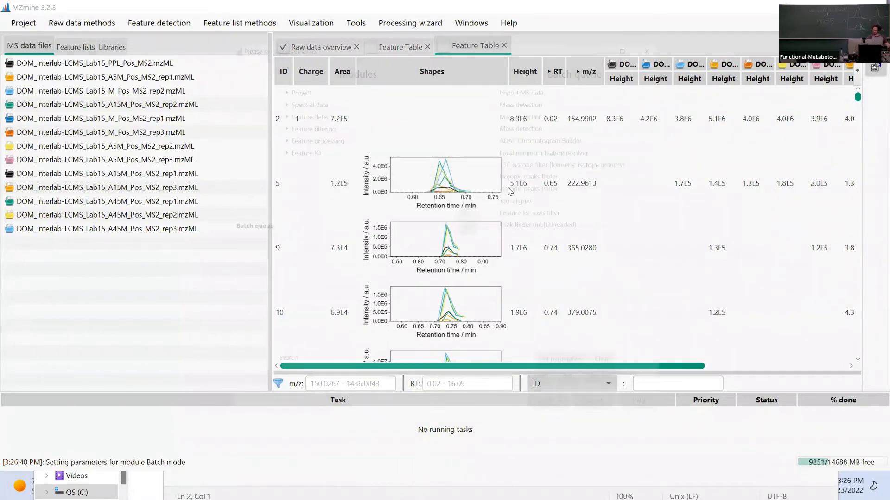
pyautogui.click(542, 73)
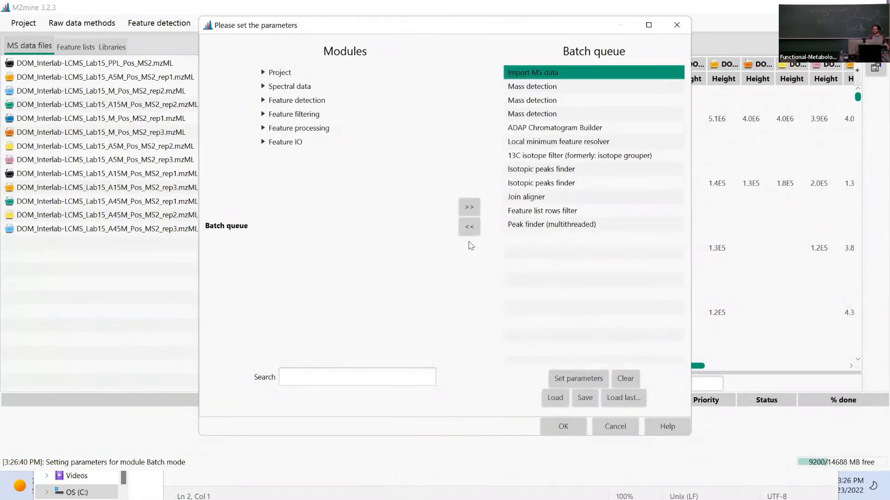
pyautogui.click(469, 227)
# Set the raw data files of the first mass detection step, which covers all scans, to All raw data files.
pyautogui.doubleClick(530, 75)
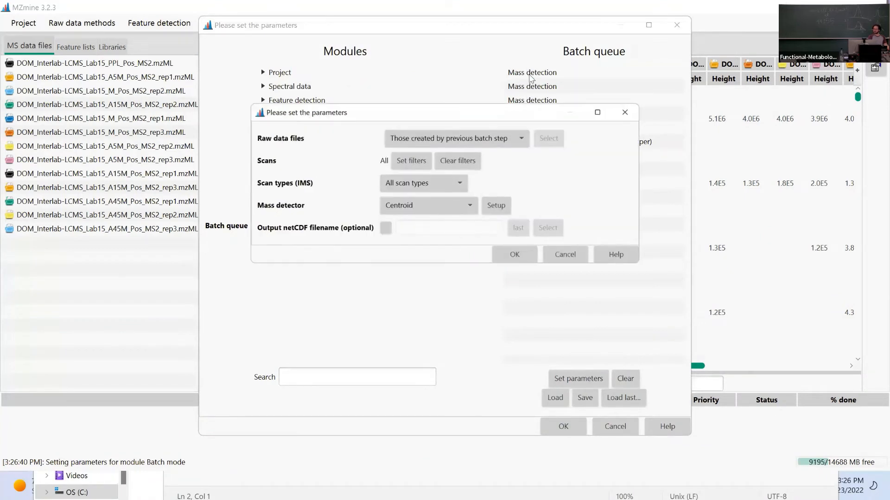
pyautogui.click(629, 109)
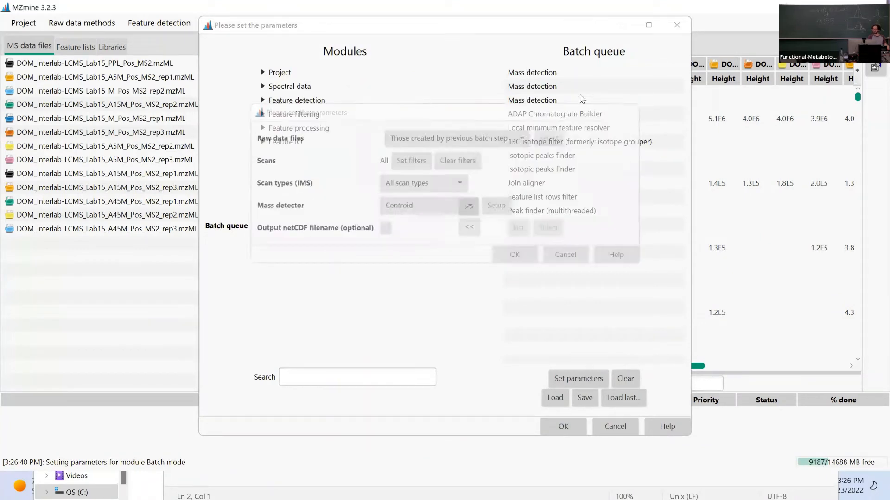
pyautogui.doubleClick(530, 74)
pyautogui.click(507, 138)
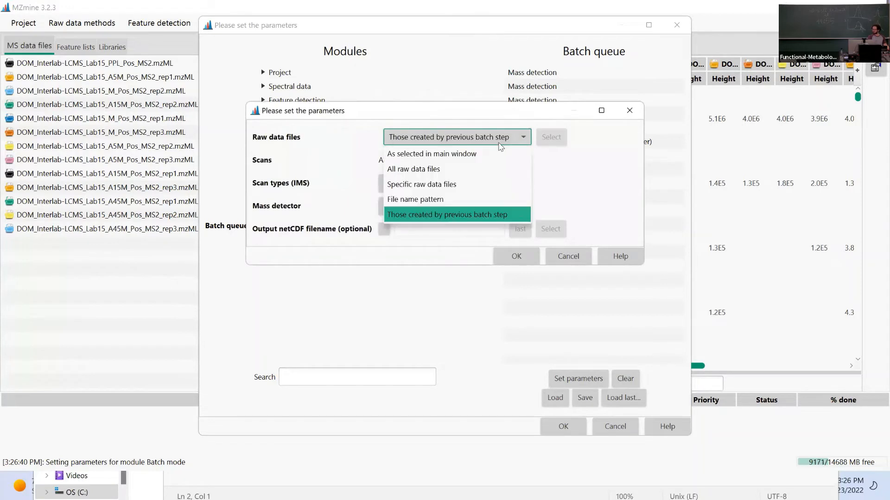
pyautogui.click(491, 167)
pyautogui.click(510, 258)
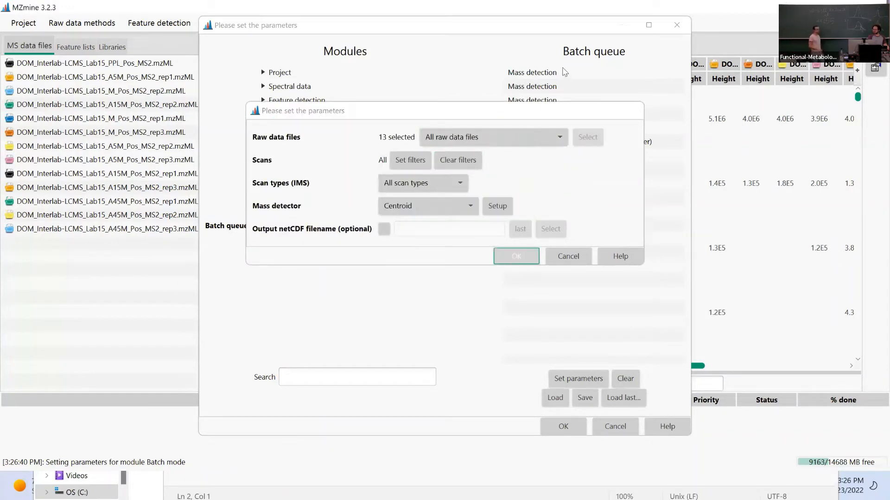
# Set the raw data files of the MS level 1 mass detection step to All raw data files.
pyautogui.doubleClick(536, 86)
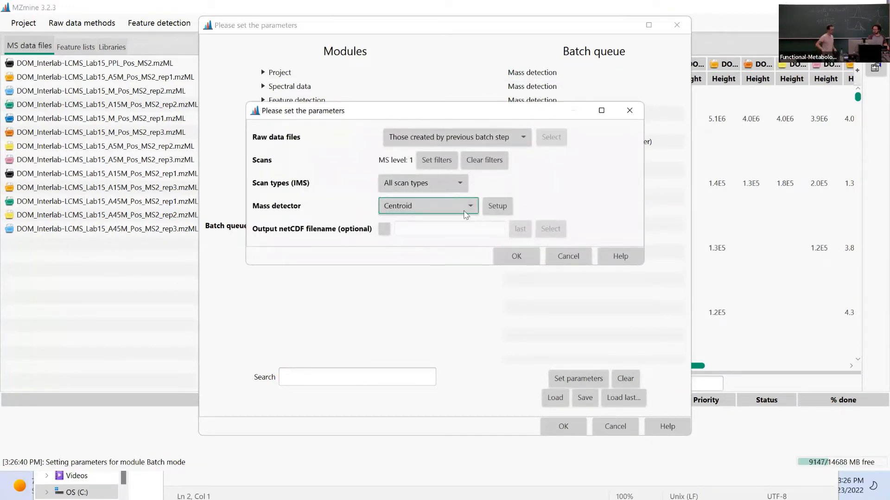
pyautogui.click(465, 208)
pyautogui.click(443, 142)
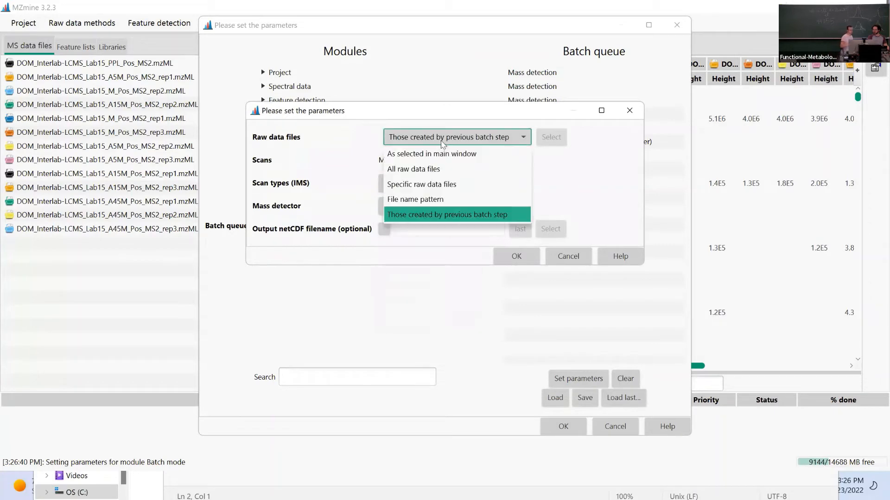
pyautogui.click(414, 169)
pyautogui.click(516, 256)
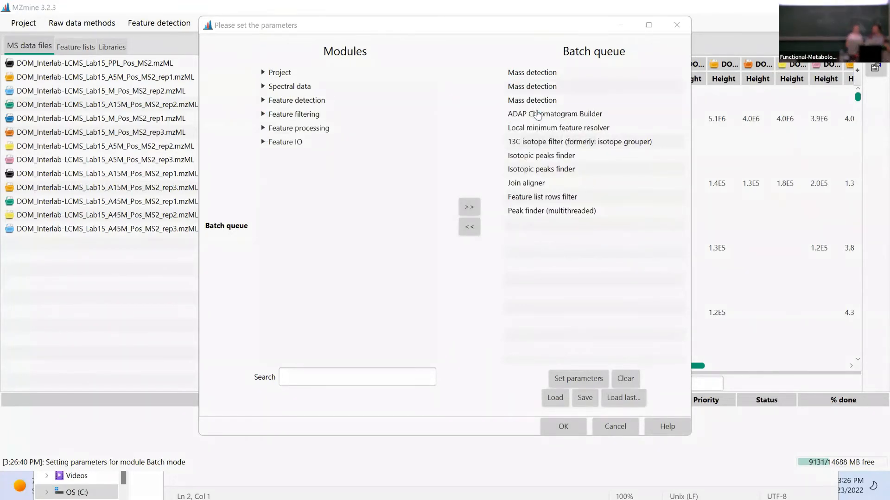
# Set the raw data files of the ADAP Chromatogram Builder step to All raw data files.
pyautogui.doubleClick(537, 113)
pyautogui.click(394, 164)
pyautogui.click(394, 194)
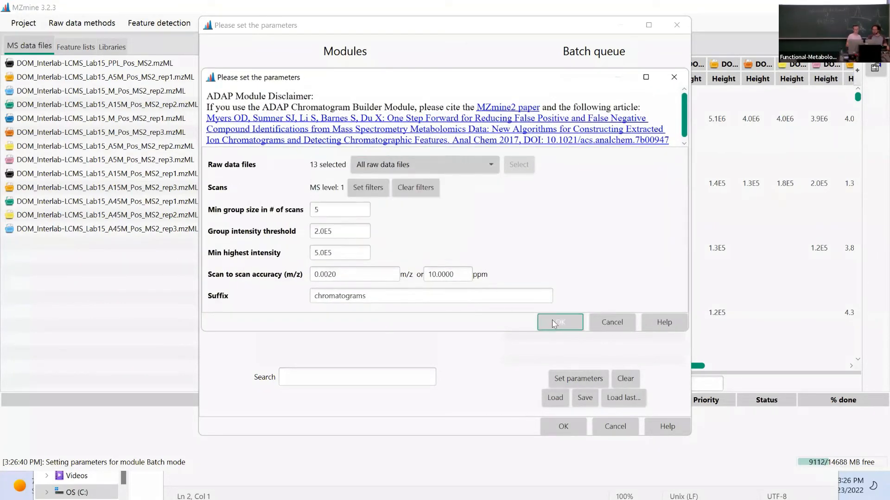
pyautogui.click(552, 319)
# Remove the mass detection step covering all scans from the queue and check the centroid detector settings of the MS level 1 step.
pyautogui.click(470, 227)
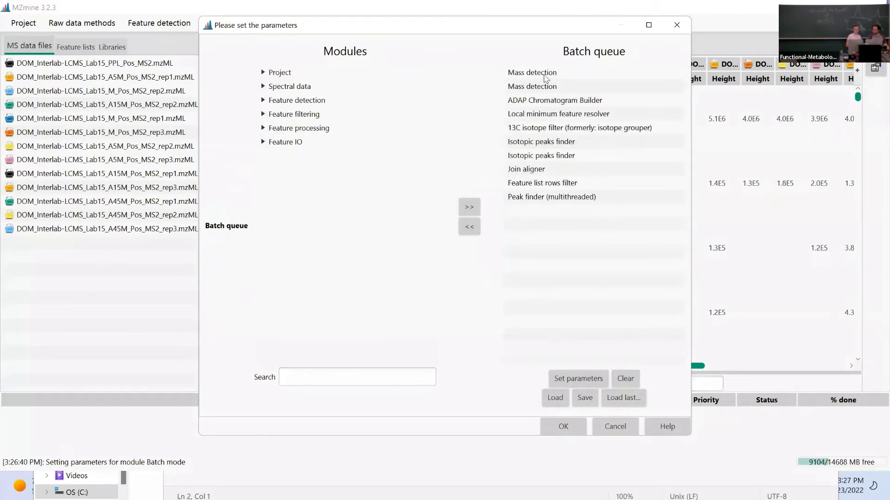
pyautogui.doubleClick(544, 74)
pyautogui.click(498, 204)
pyautogui.click(516, 220)
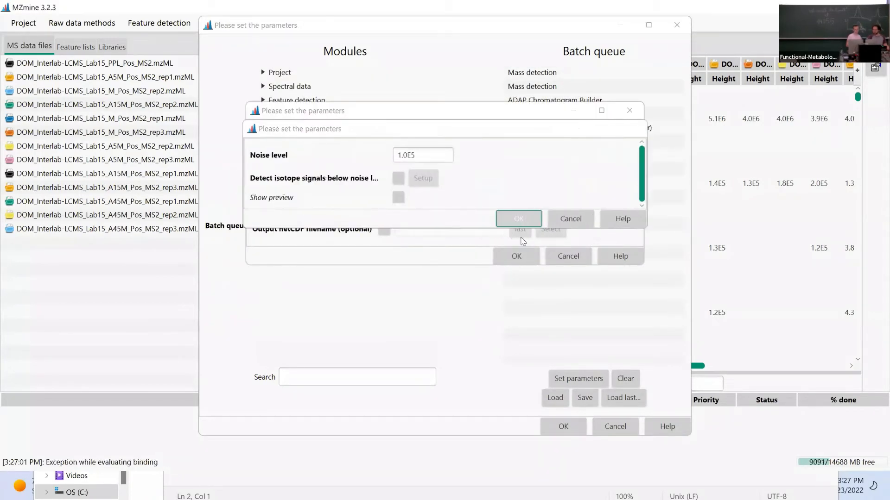
pyautogui.click(519, 255)
# Set the raw data files of the MS level 2 mass detection step to All raw data files.
pyautogui.doubleClick(552, 87)
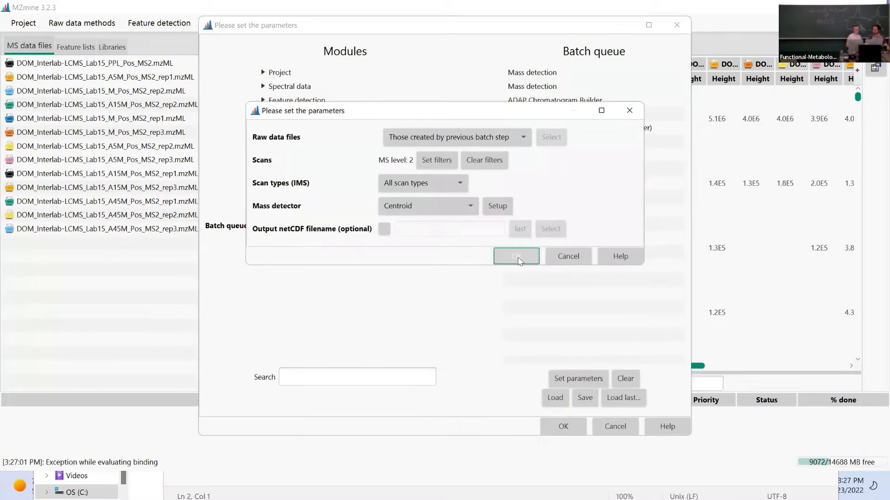
pyautogui.click(516, 256)
pyautogui.doubleClick(537, 87)
pyautogui.click(440, 137)
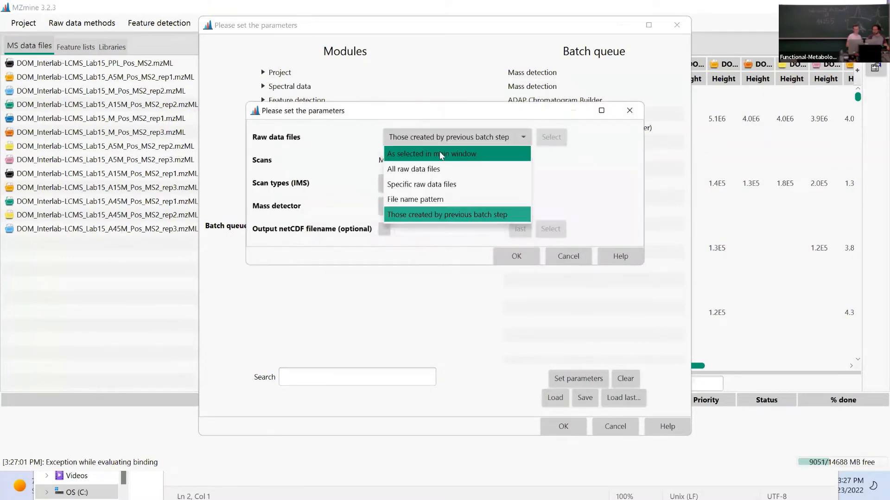
pyautogui.click(441, 154)
pyautogui.click(440, 137)
pyautogui.click(440, 169)
pyautogui.click(517, 256)
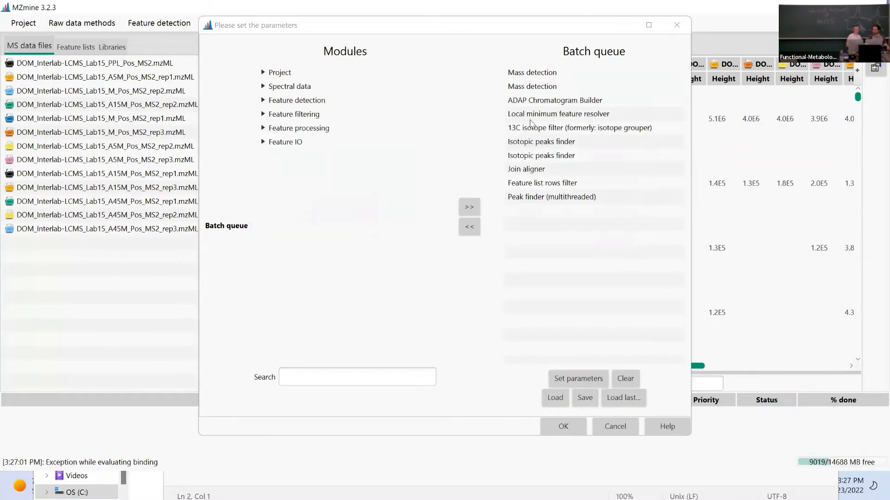
# Check the parameters of the first mass detection, ADAP Chromatogram Builder and Local minimum feature resolver steps in the queue.
pyautogui.doubleClick(546, 73)
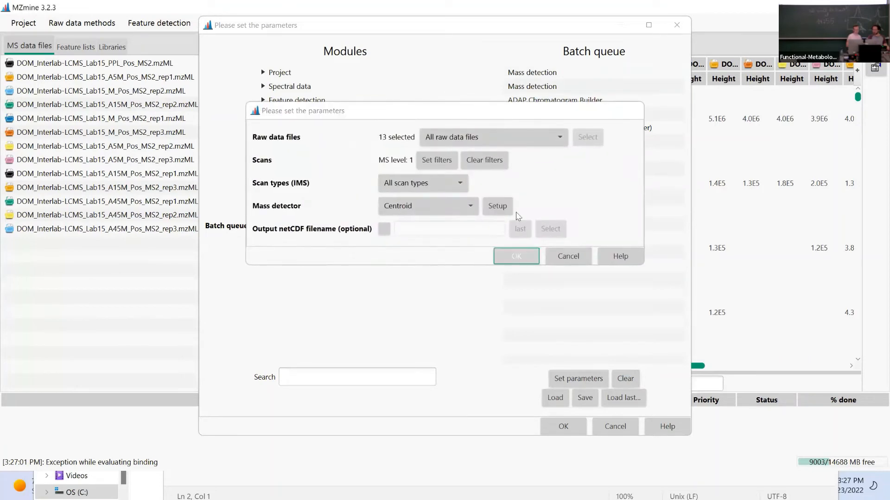
pyautogui.click(516, 256)
pyautogui.doubleClick(554, 100)
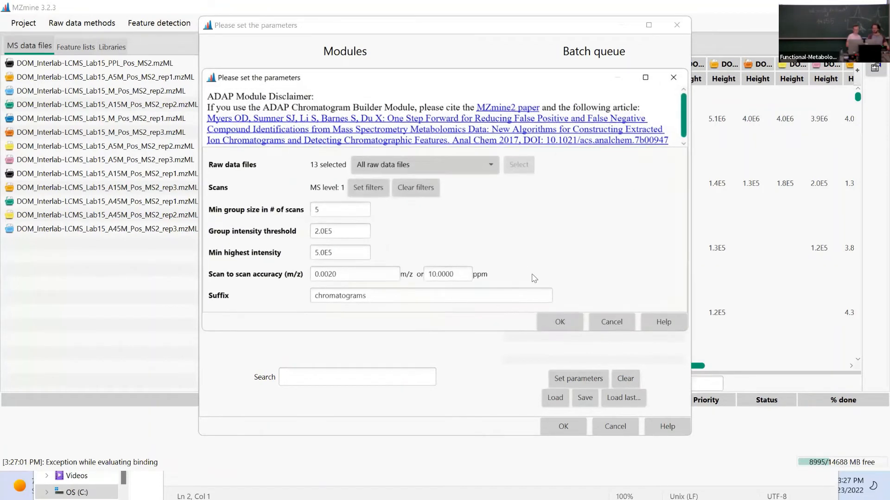
pyautogui.click(558, 323)
pyautogui.click(539, 113)
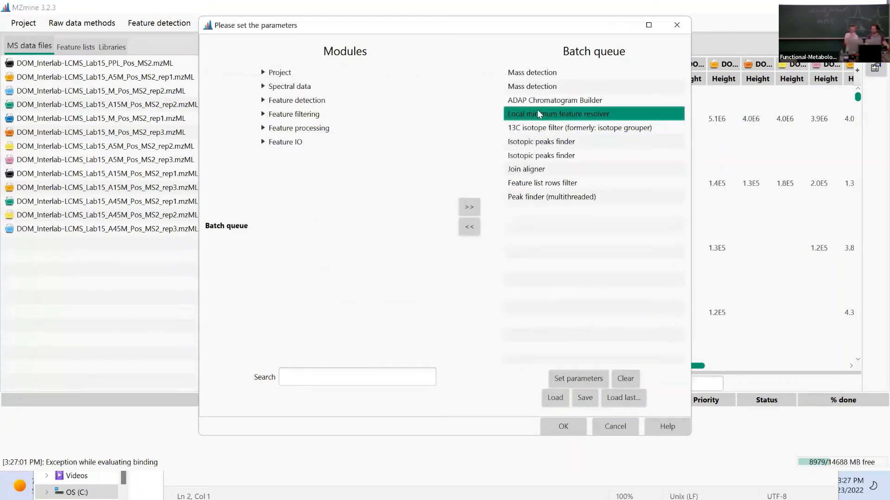
pyautogui.doubleClick(538, 113)
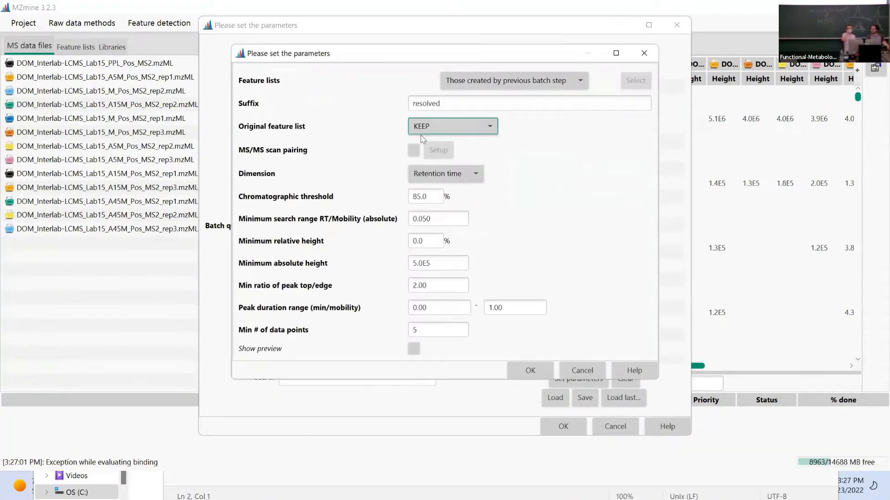
pyautogui.click(596, 374)
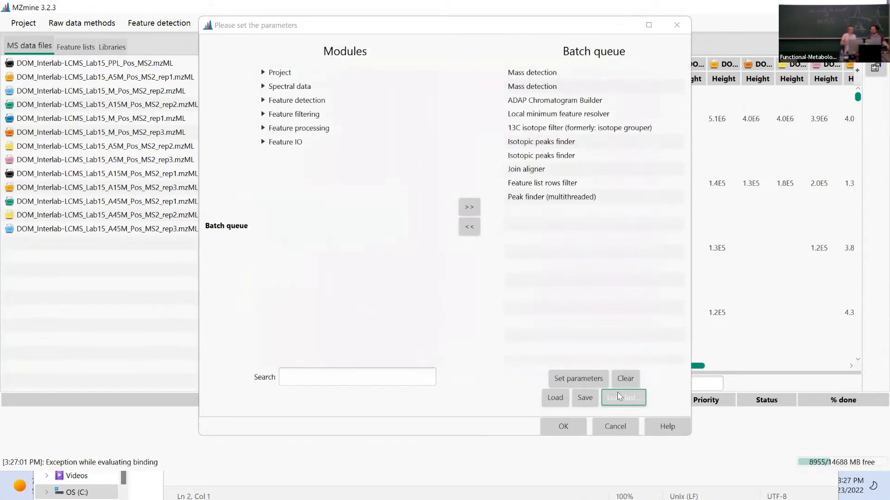
# Replace the batch queue with the steps from the recently used 2022_summer_school.xml.
pyautogui.click(620, 397)
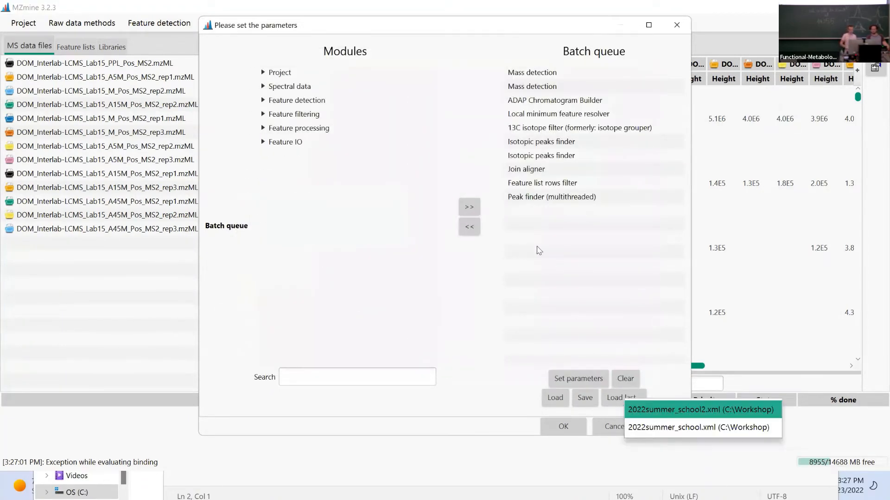
pyautogui.click(696, 427)
pyautogui.click(515, 220)
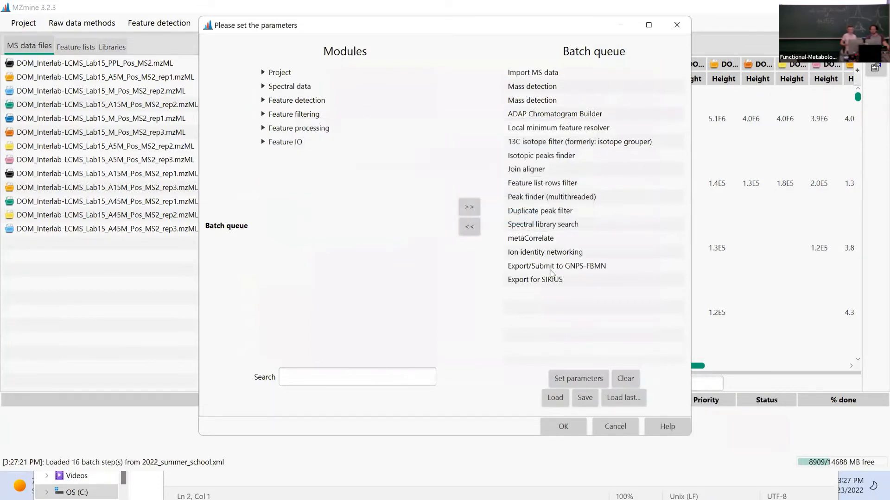
# Remove Import MS data and all steps from Duplicate peak filter through Export for SIRIUS from the batch queue.
pyautogui.click(540, 283)
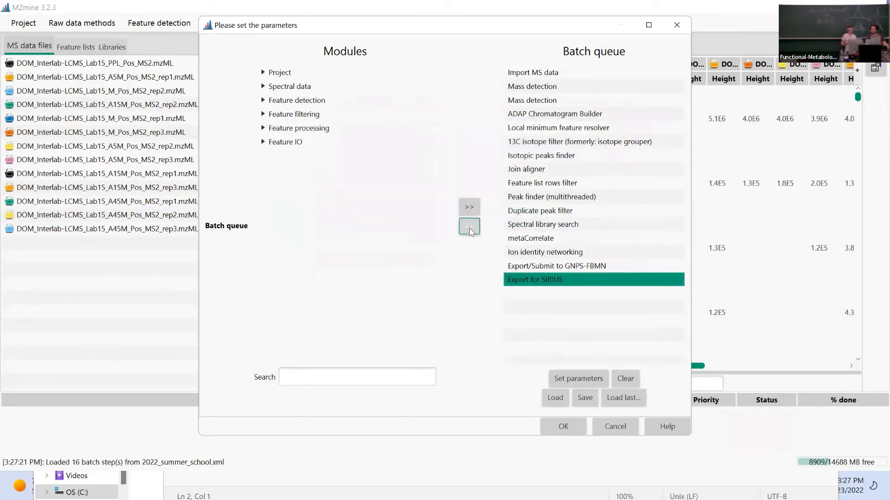
pyautogui.click(469, 226)
pyautogui.click(469, 227)
pyautogui.click(469, 226)
pyautogui.click(469, 226)
pyautogui.click(469, 227)
pyautogui.click(469, 226)
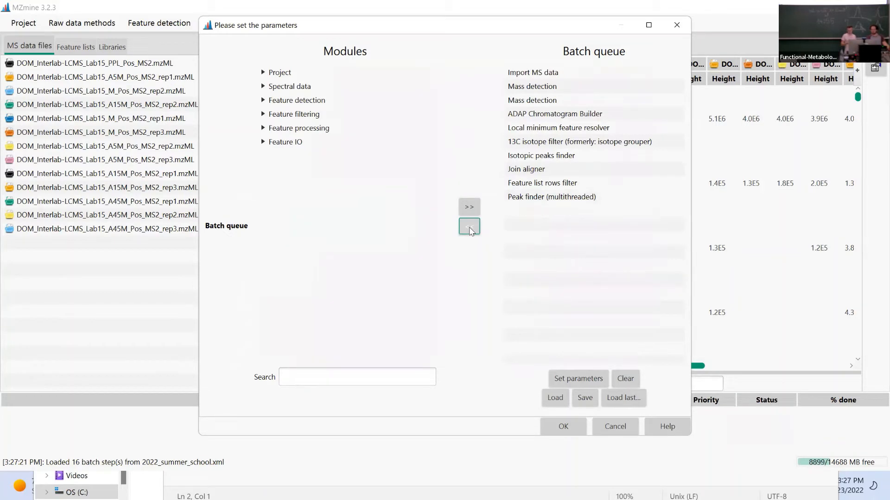
pyautogui.click(533, 74)
pyautogui.click(469, 227)
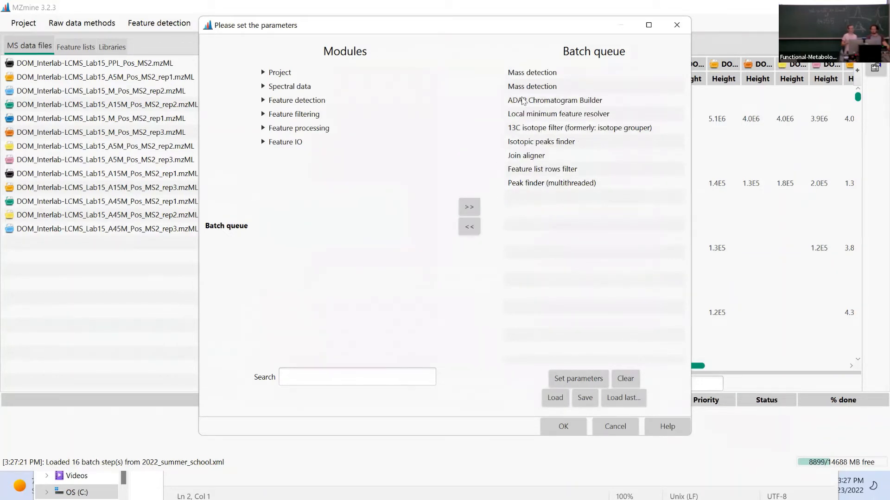
# Check the raw data file selection in both mass detection steps and the ADAP Chromatogram Builder step.
pyautogui.doubleClick(532, 73)
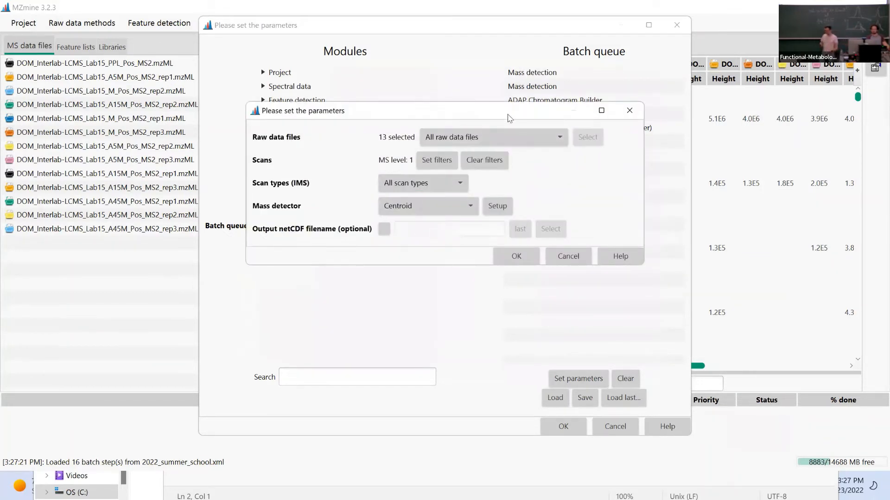
pyautogui.click(524, 256)
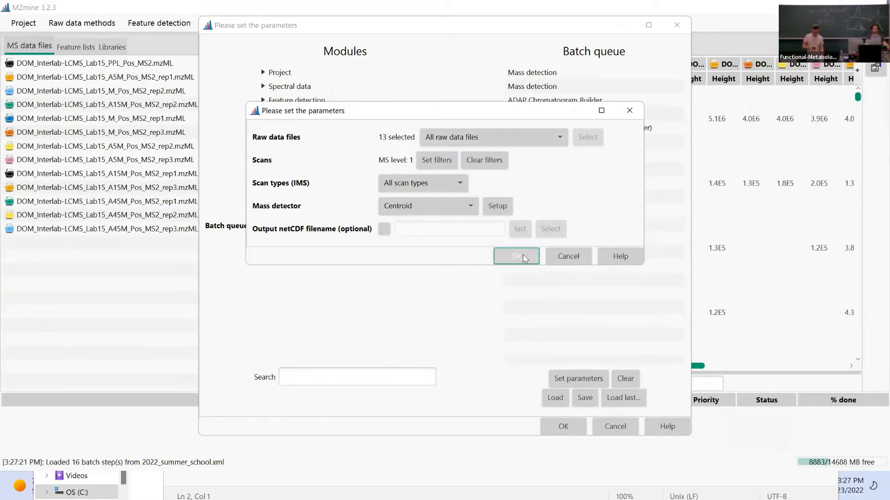
pyautogui.click(546, 86)
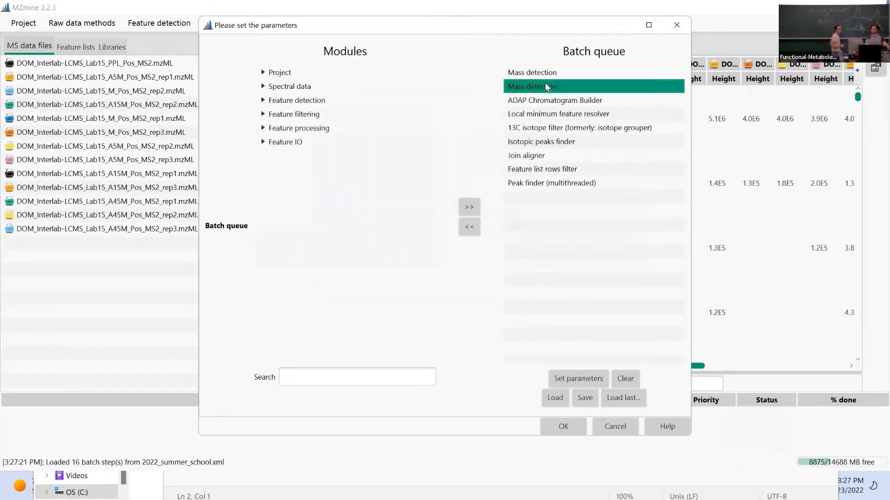
pyautogui.doubleClick(545, 86)
pyautogui.click(509, 252)
pyautogui.click(543, 101)
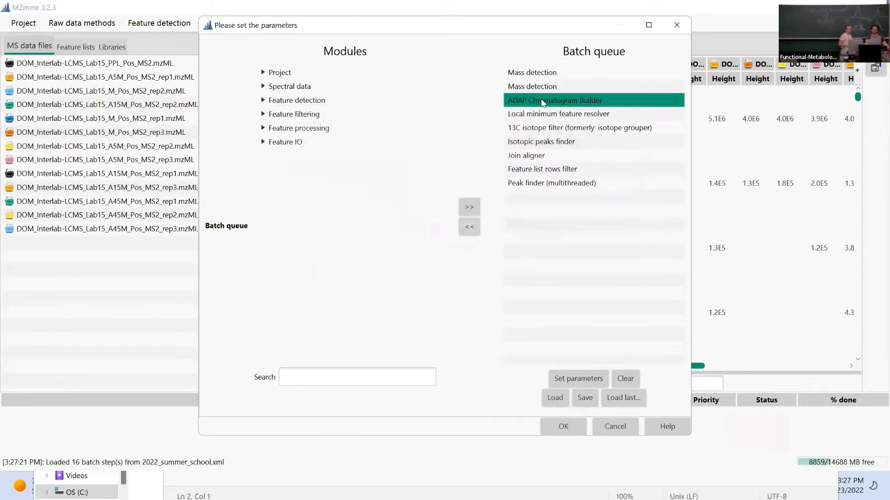
pyautogui.doubleClick(543, 101)
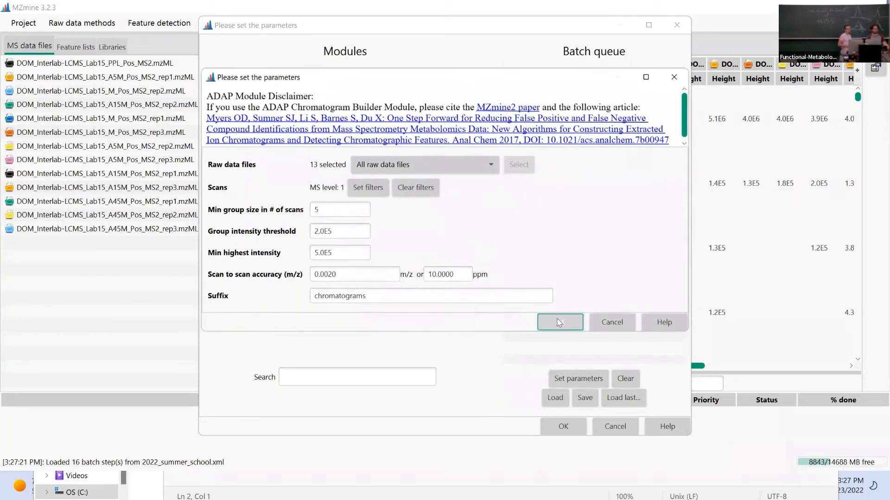
pyautogui.click(558, 321)
# Run the batch with the queue ending at Peak finder (multithreaded).
pyautogui.click(558, 101)
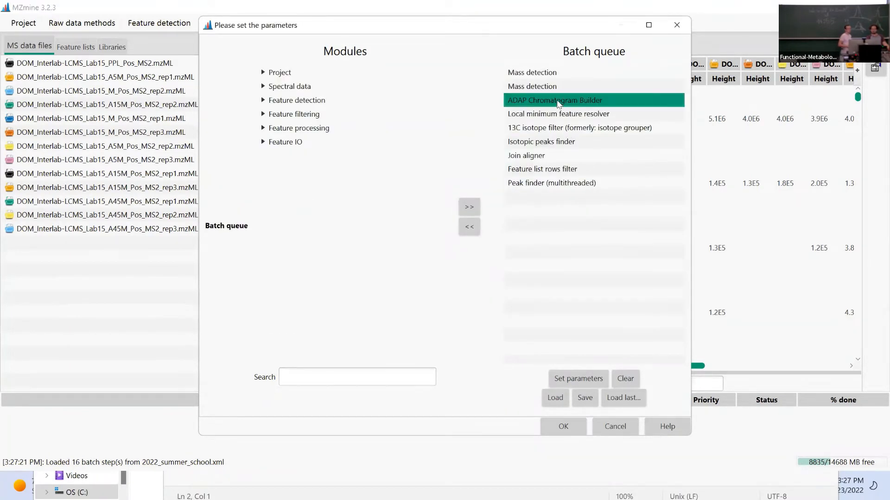
pyautogui.click(555, 116)
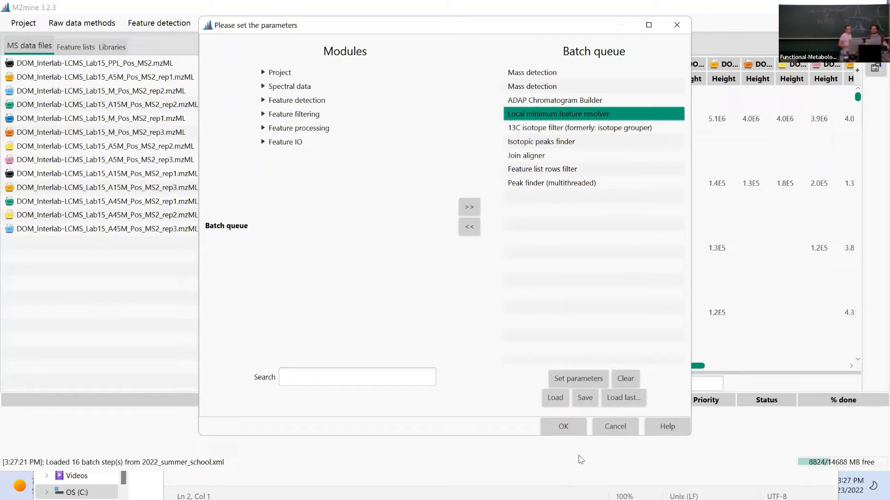
pyautogui.click(576, 432)
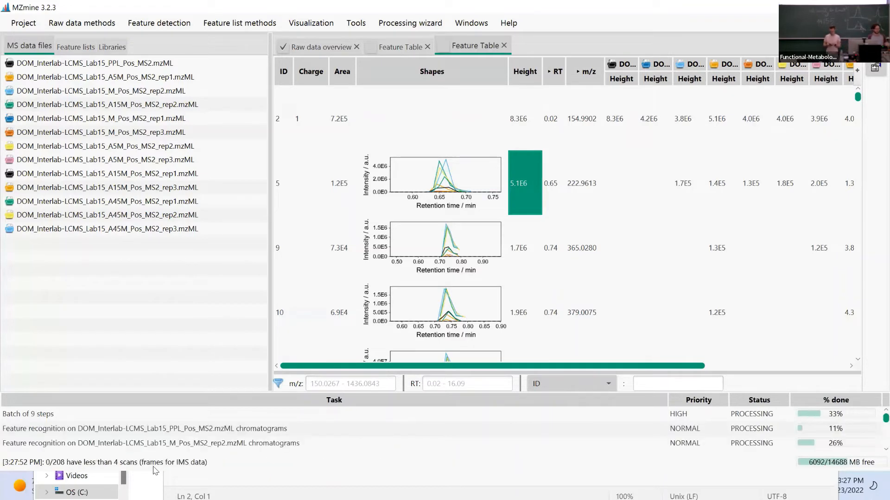
# Switch to Chrome and select 2022_summer_school.xml in the Tuesday folder on Google Drive.
pyautogui.press('super')
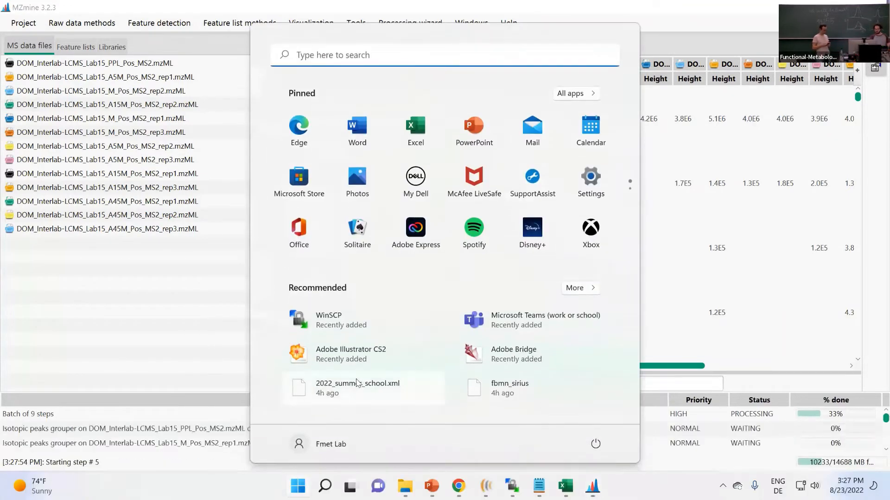
pyautogui.moveTo(466, 487)
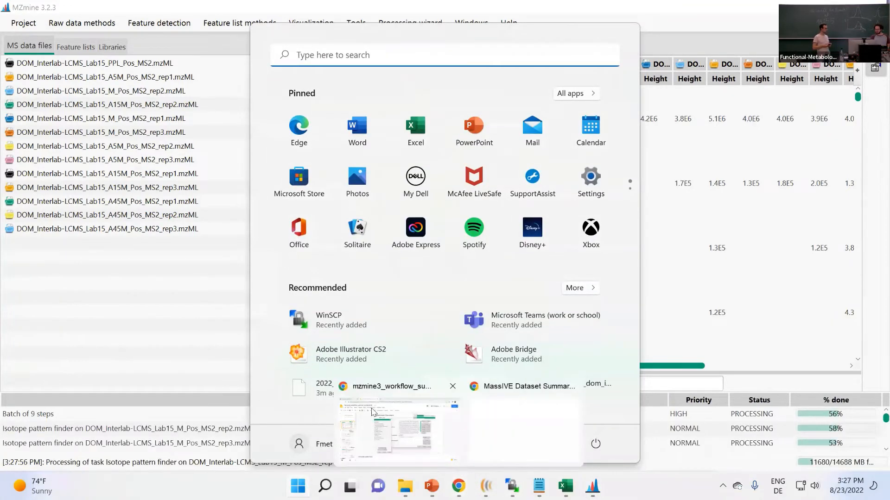
pyautogui.click(398, 429)
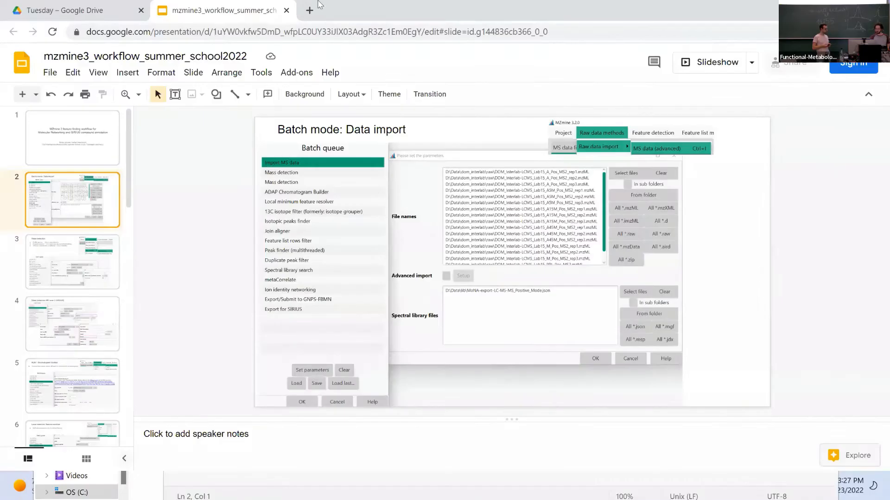
pyautogui.click(52, 14)
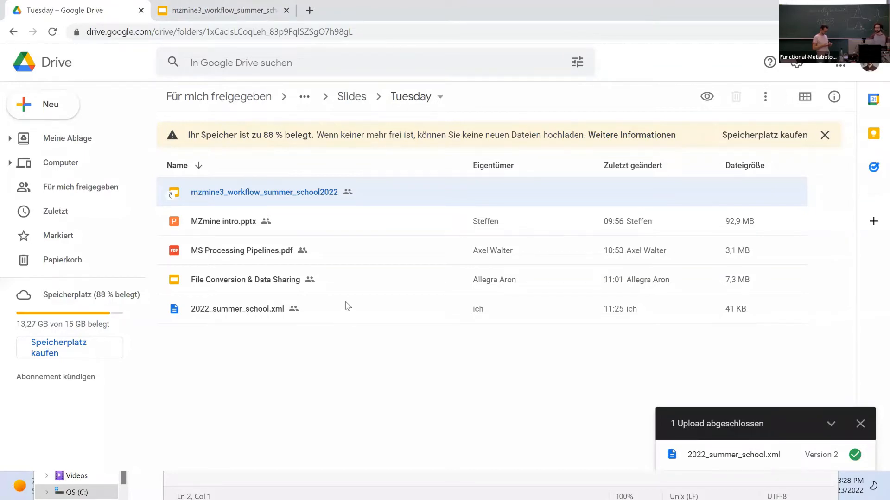
pyautogui.click(204, 315)
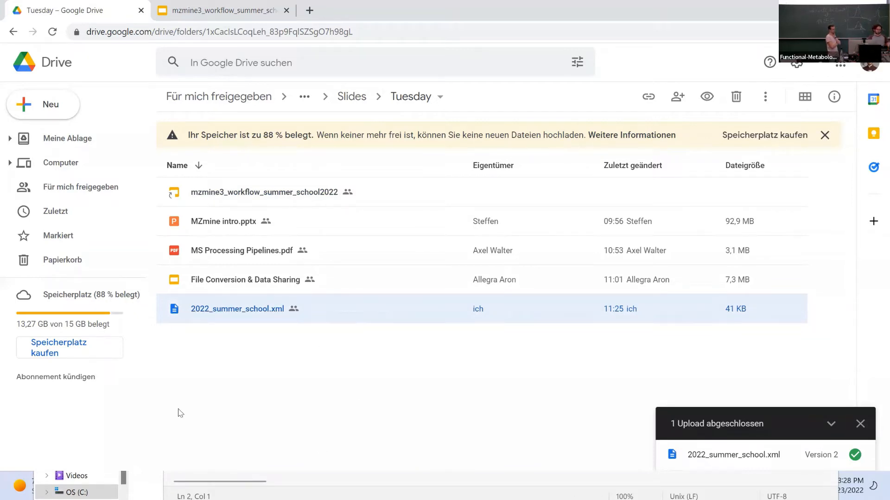
# Switch back to MZmine and open the batch mode setup.
pyautogui.press('super')
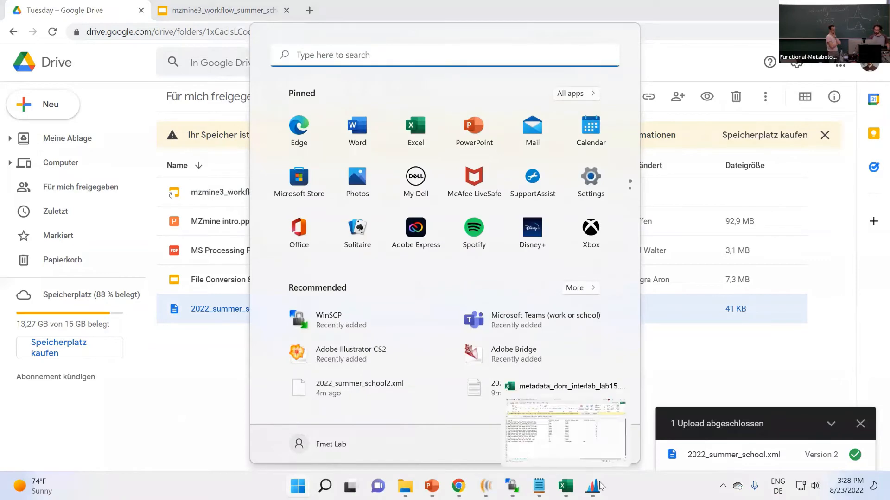
pyautogui.moveTo(598, 486)
pyautogui.click(412, 431)
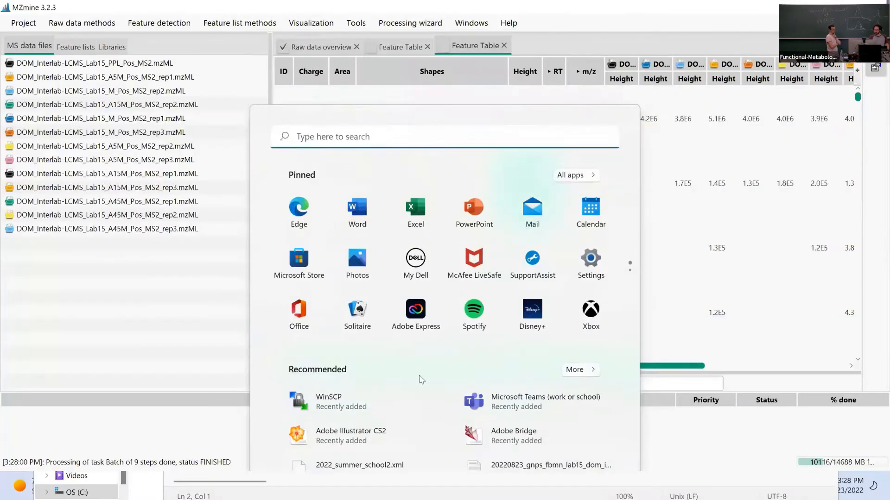
pyautogui.hotkey('ctrl', 'b')
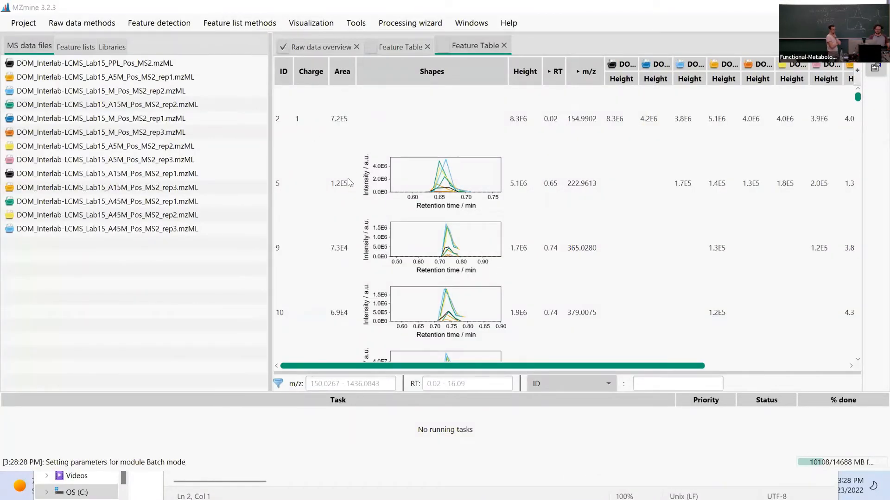
pyautogui.click(686, 23)
pyautogui.click(23, 23)
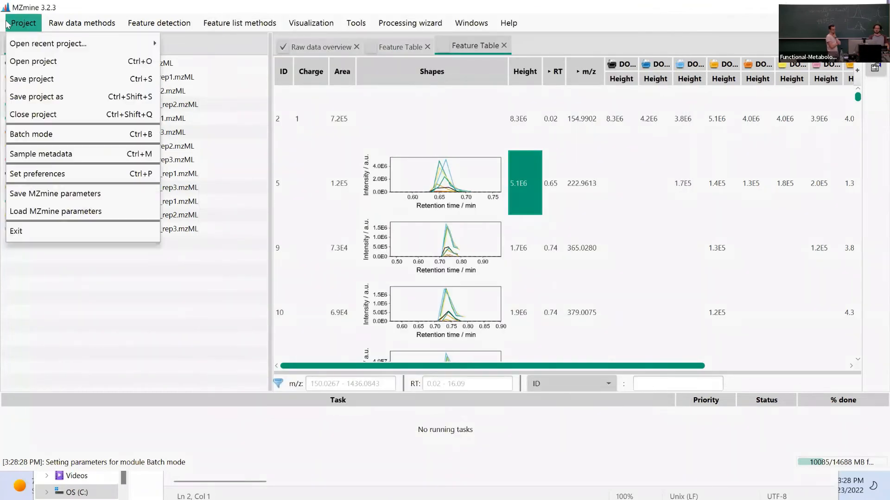
pyautogui.click(31, 135)
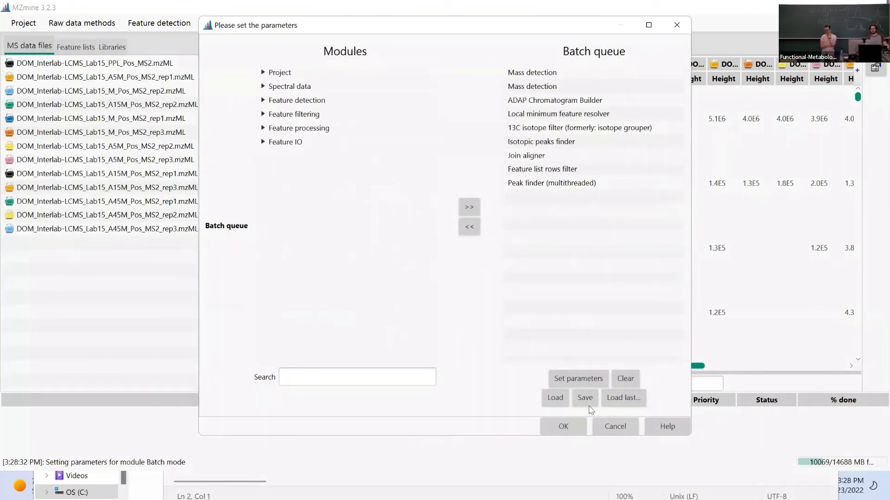
pyautogui.click(562, 405)
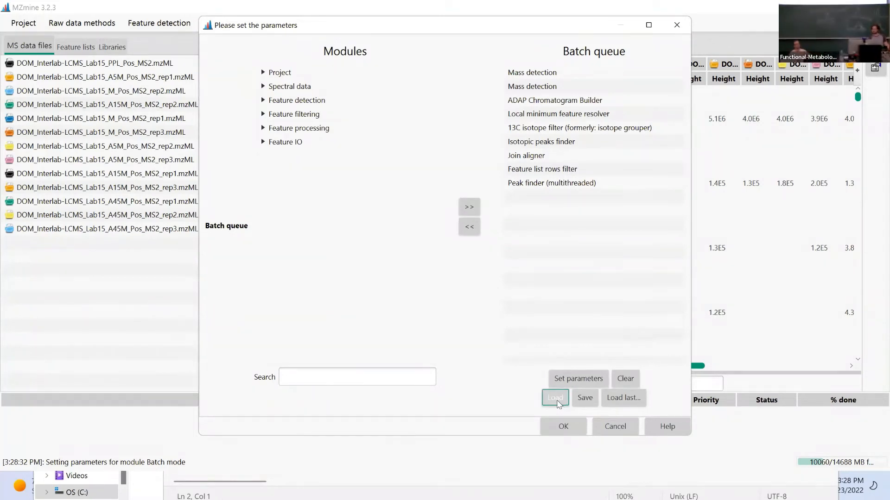
pyautogui.click(398, 170)
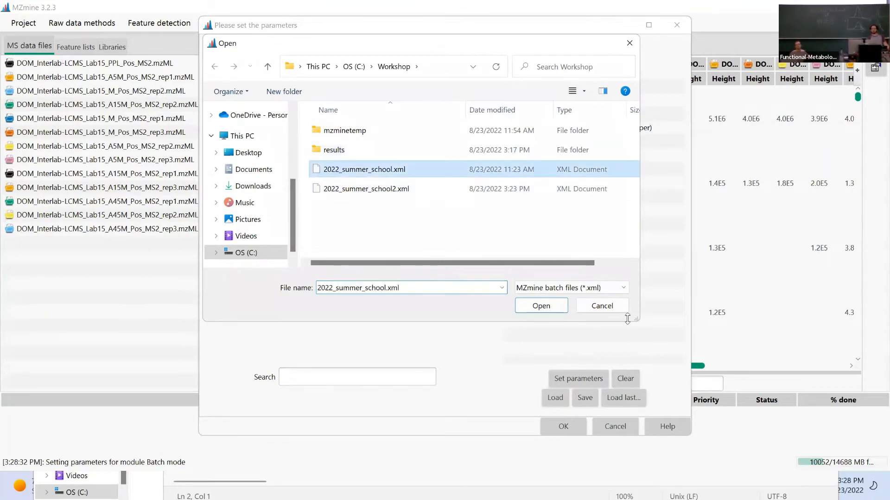
pyautogui.click(407, 193)
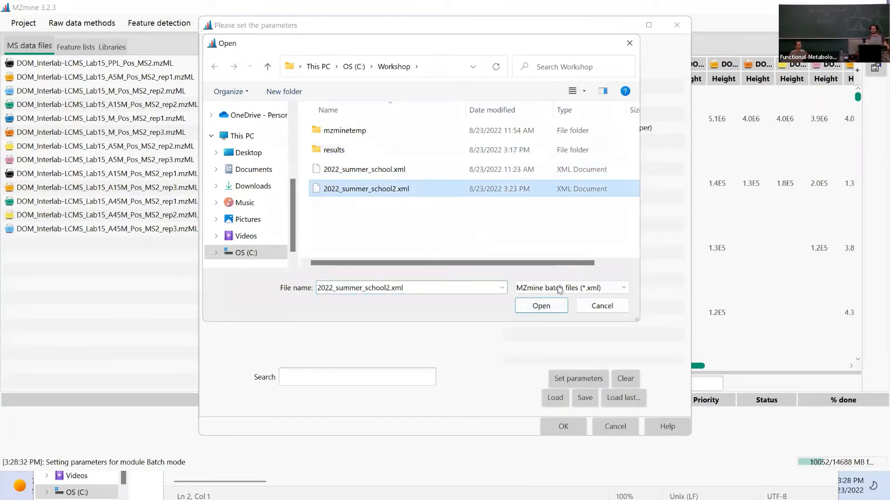
pyautogui.click(601, 306)
# Save the batch queue as 2022_summer_school2.xml in the Workshop folder, replacing the existing file.
pyautogui.click(407, 189)
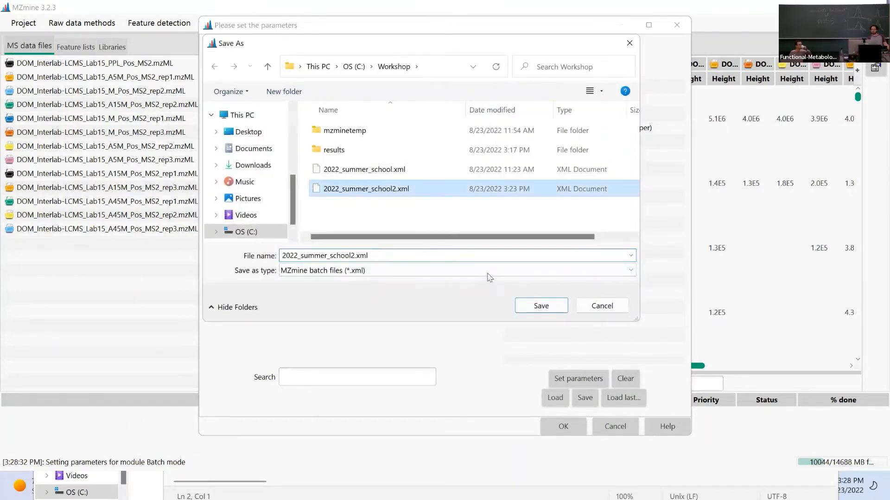
pyautogui.click(541, 306)
pyautogui.click(490, 249)
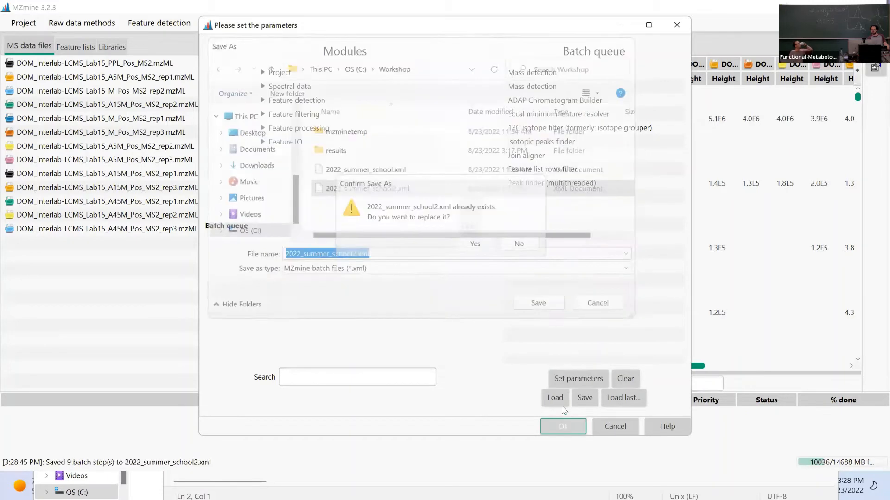
# Load the batch file 2022_summer_school2.xml from the Workshop folder, replacing the steps in the queue.
pyautogui.click(562, 404)
pyautogui.click(391, 190)
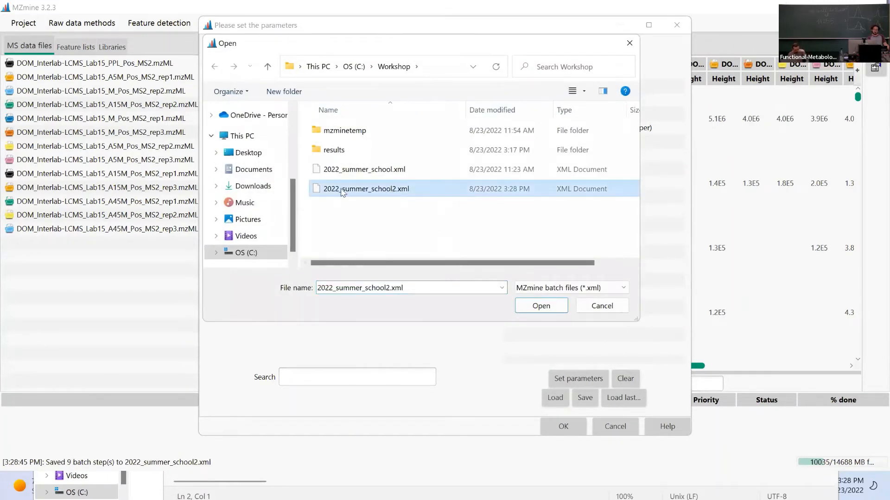
pyautogui.click(540, 306)
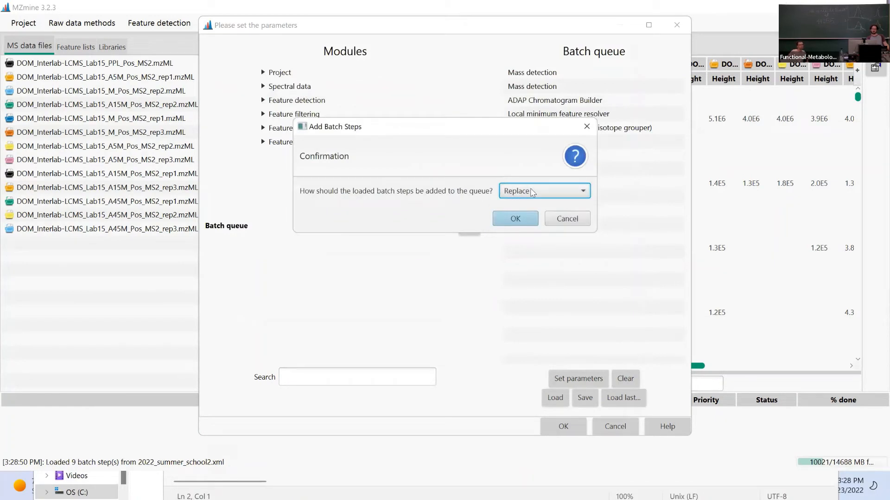
pyautogui.click(519, 218)
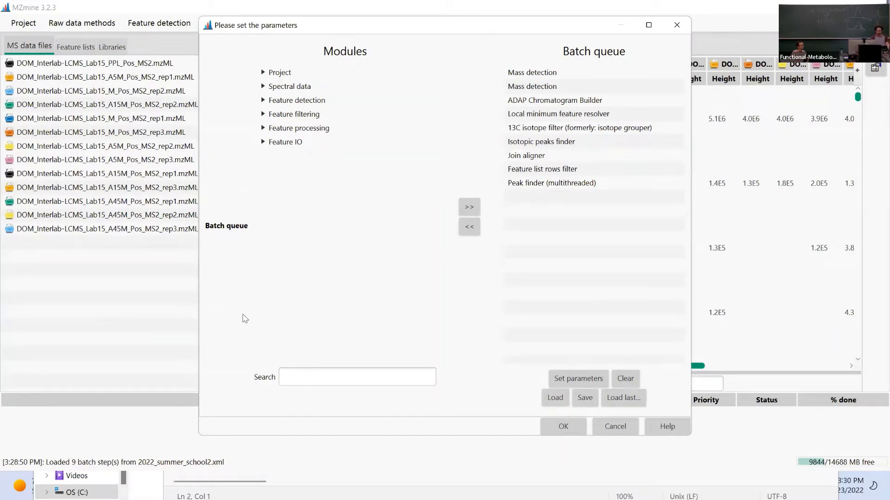
# Load the batch file 2022_summer_school.xml from the Workshop folder with the Replace option for the current queue.
pyautogui.click(563, 402)
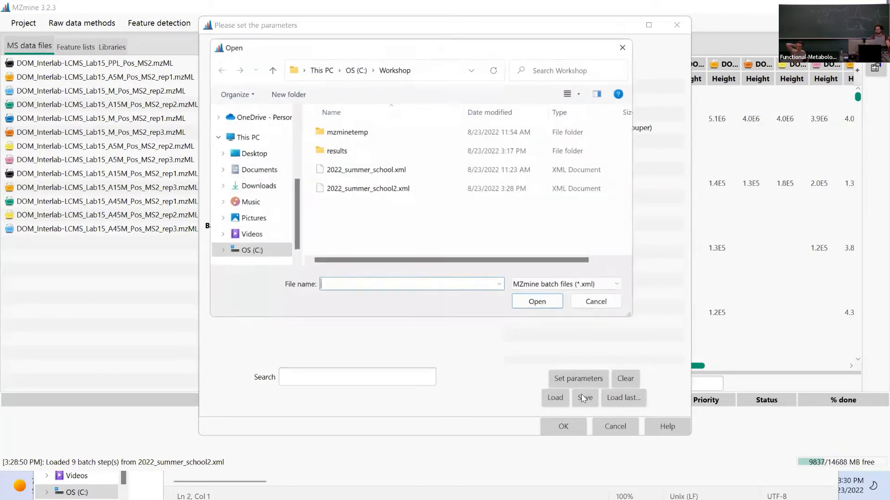
pyautogui.click(366, 169)
pyautogui.click(540, 305)
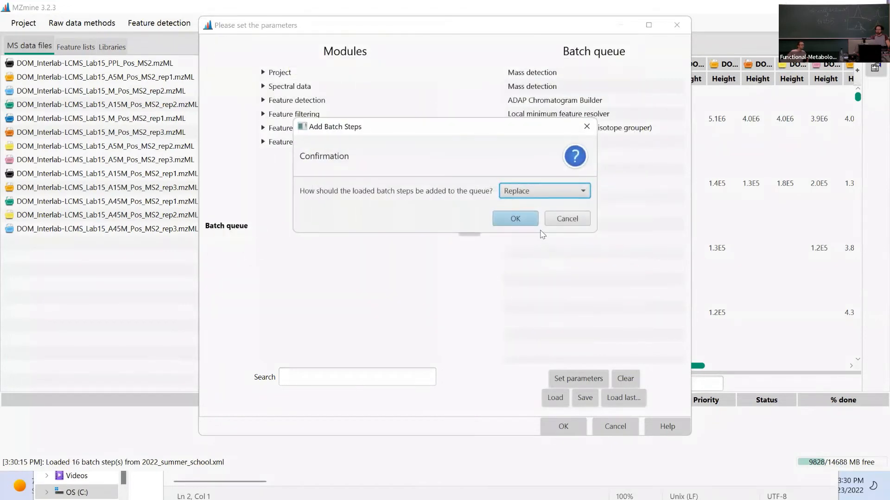
pyautogui.click(529, 222)
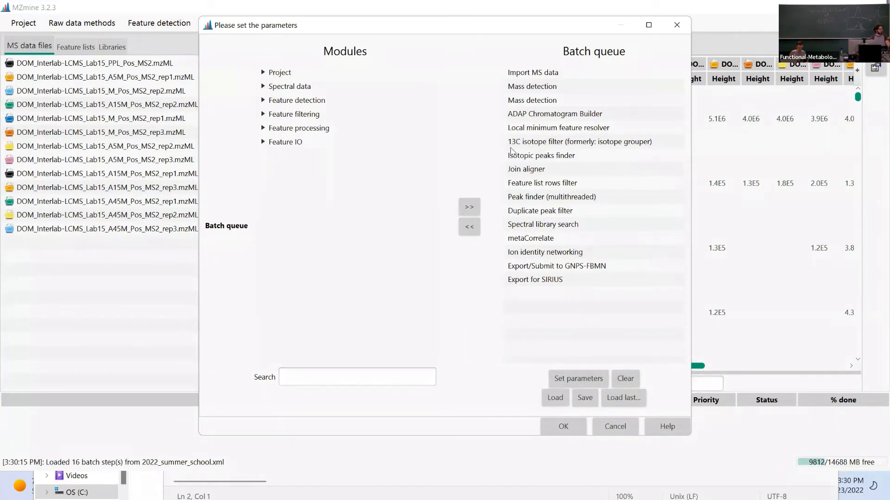
# Remove Ion identity networking, metaCorrelate and Spectral library search from the batch queue.
pyautogui.click(554, 280)
pyautogui.click(553, 253)
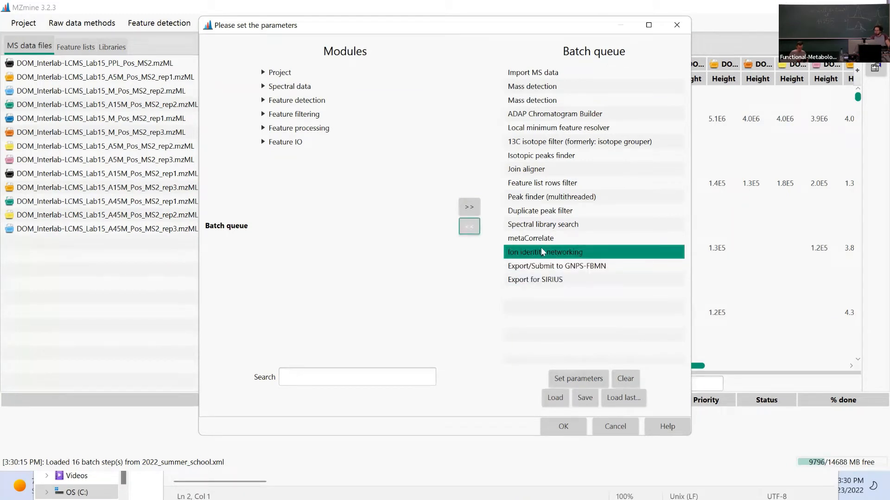
pyautogui.click(470, 229)
pyautogui.click(546, 239)
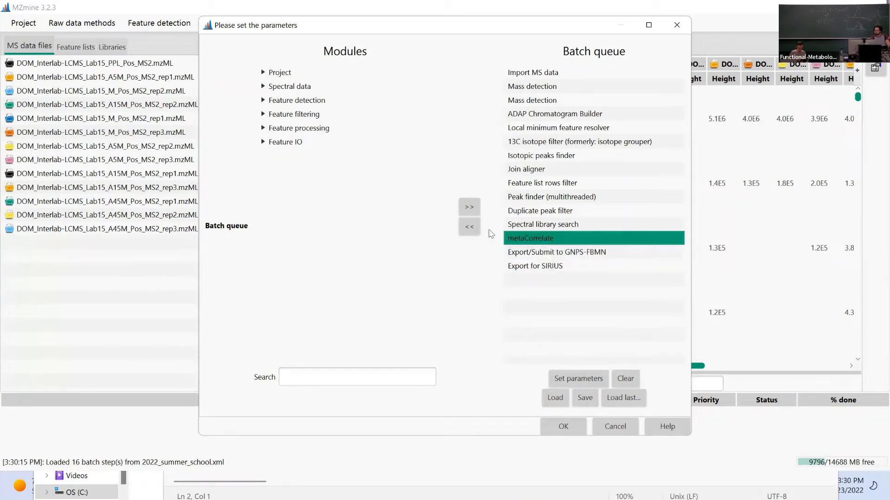
pyautogui.click(469, 227)
pyautogui.click(527, 227)
pyautogui.click(478, 228)
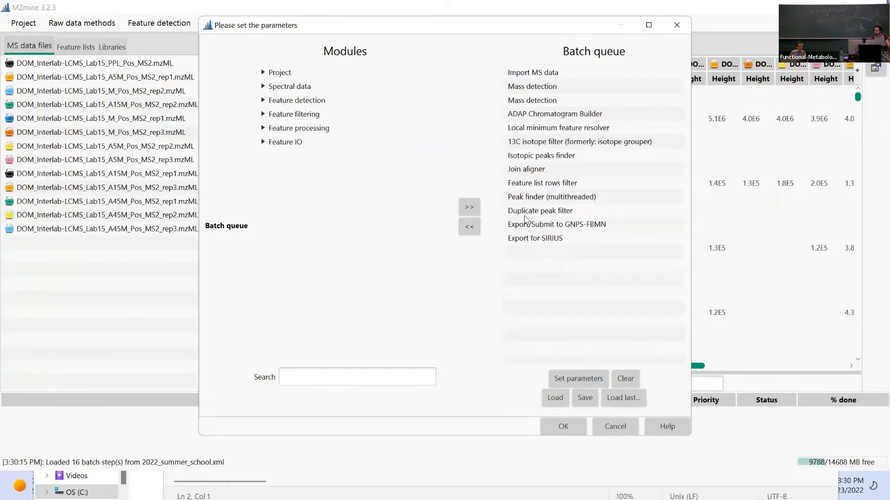
# Clear the spectral library file from the Import MS data step's parameters, keeping the mzML file list.
pyautogui.click(542, 75)
pyautogui.doubleClick(542, 75)
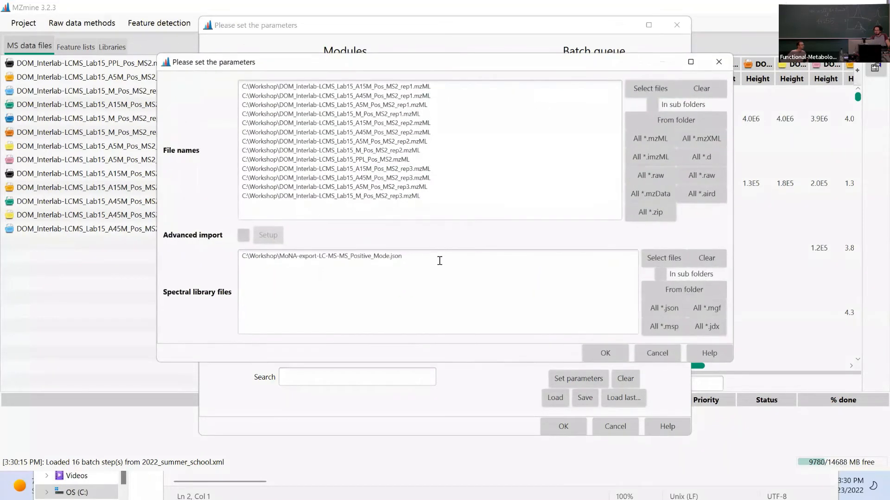
pyautogui.tripleClick(439, 260)
pyautogui.press('Delete')
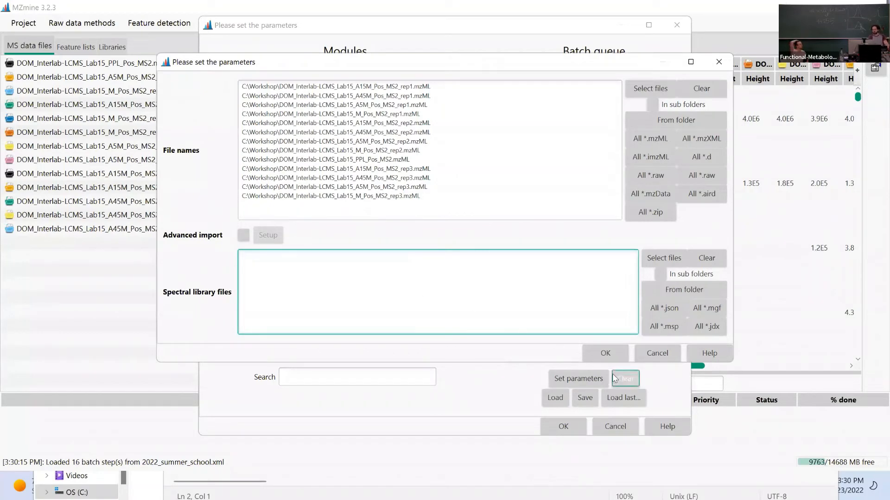
pyautogui.click(648, 87)
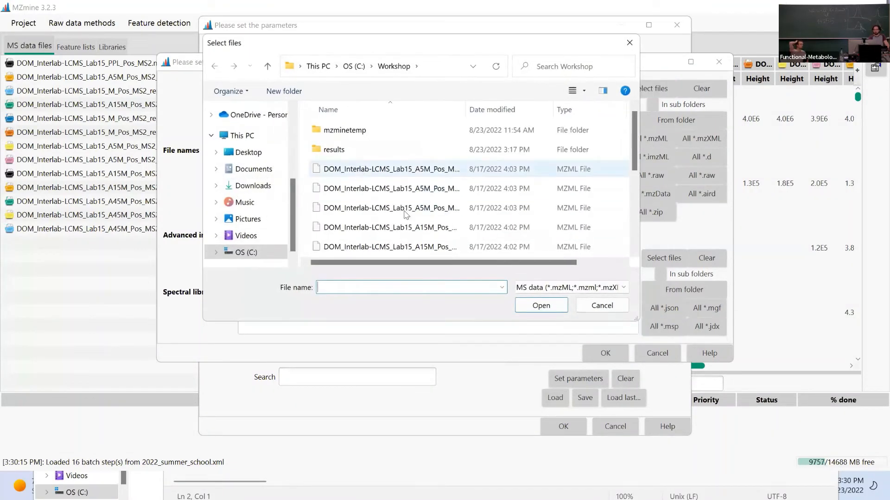
pyautogui.click(600, 306)
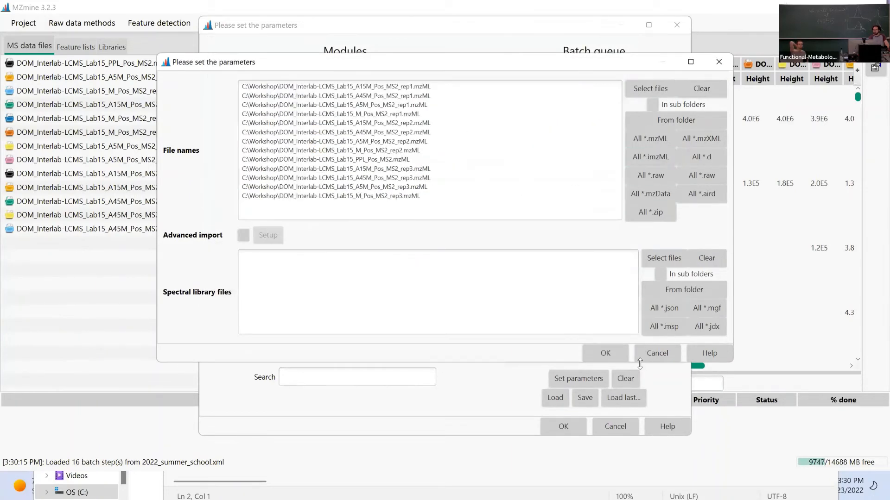
pyautogui.click(605, 353)
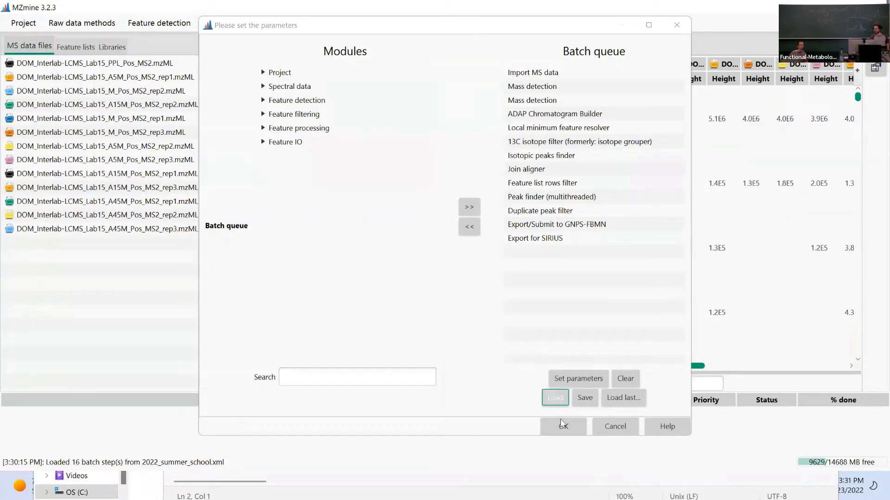
# Save the batch queue in the Workshop folder as 2022_summer_school_final_mzmine_batch.
pyautogui.click(585, 398)
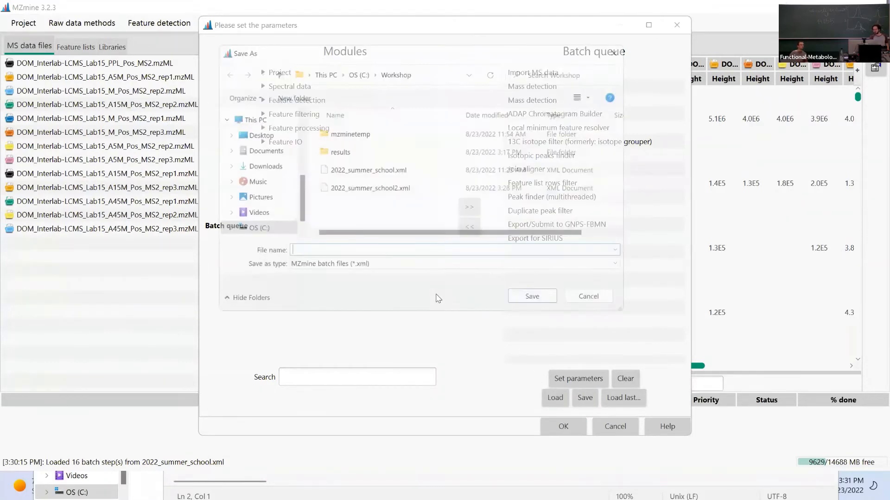
pyautogui.click(377, 172)
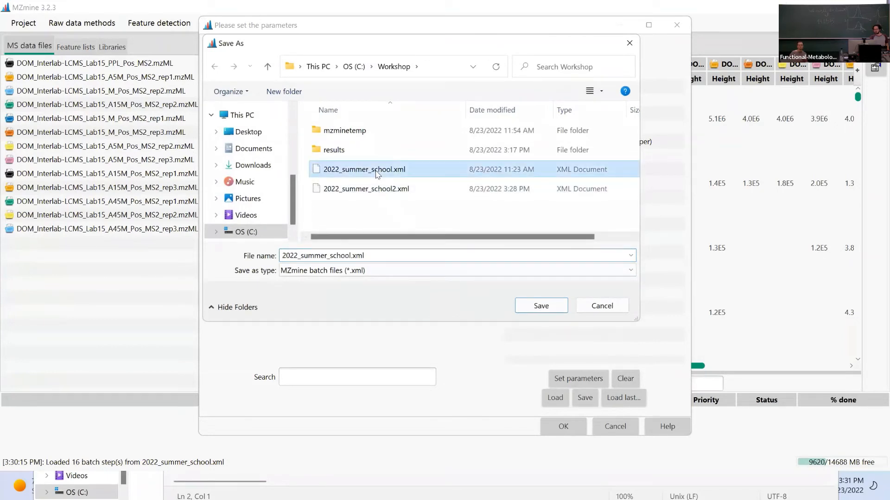
pyautogui.click(398, 190)
pyautogui.doubleClick(299, 256)
pyautogui.moveTo(298, 258); pyautogui.dragTo(425, 253)
pyautogui.click(387, 251)
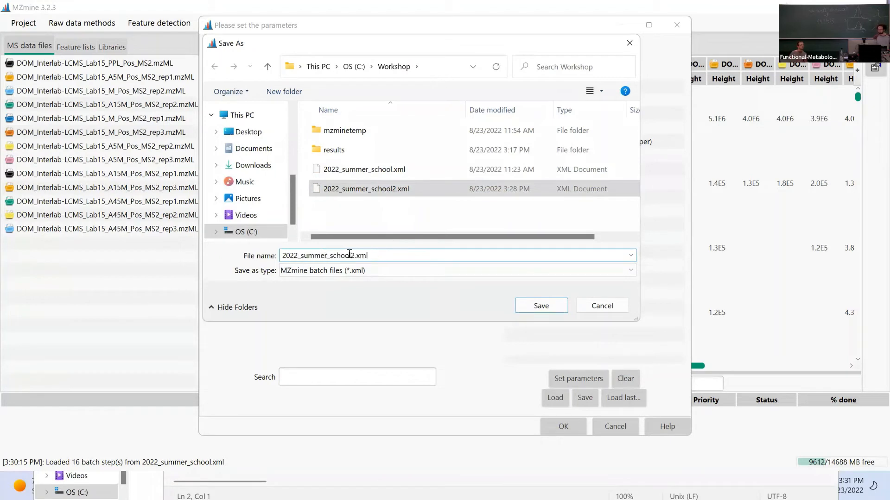
pyautogui.moveTo(351, 257); pyautogui.dragTo(464, 260)
pyautogui.write('_final')
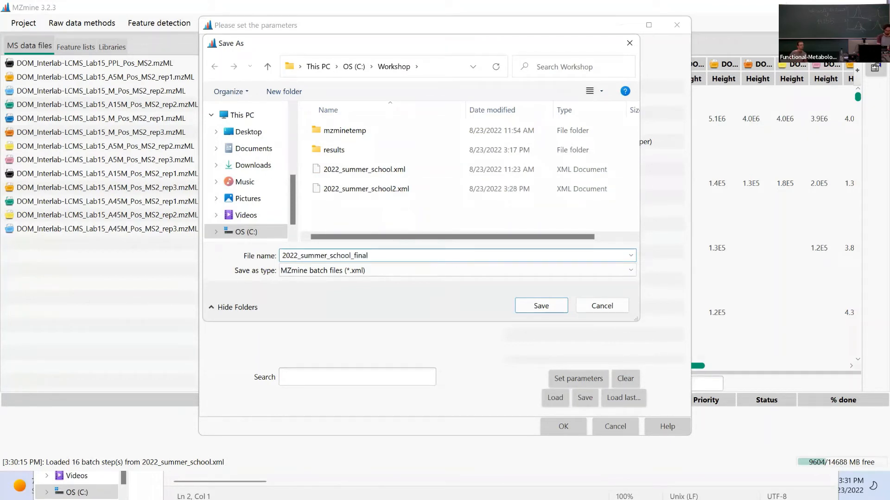
pyautogui.write('?mzmine?batch')
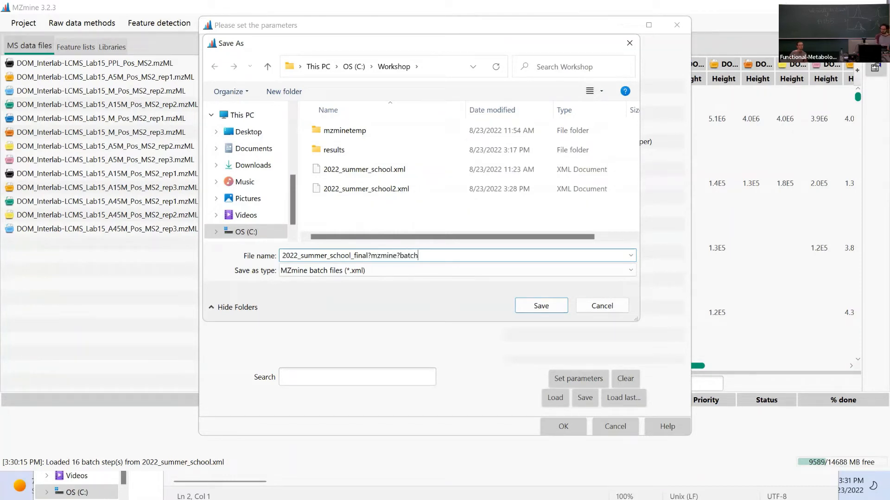
pyautogui.click(400, 256)
pyautogui.press('BackSpace')
pyautogui.write('_')
pyautogui.press('BackSpace')
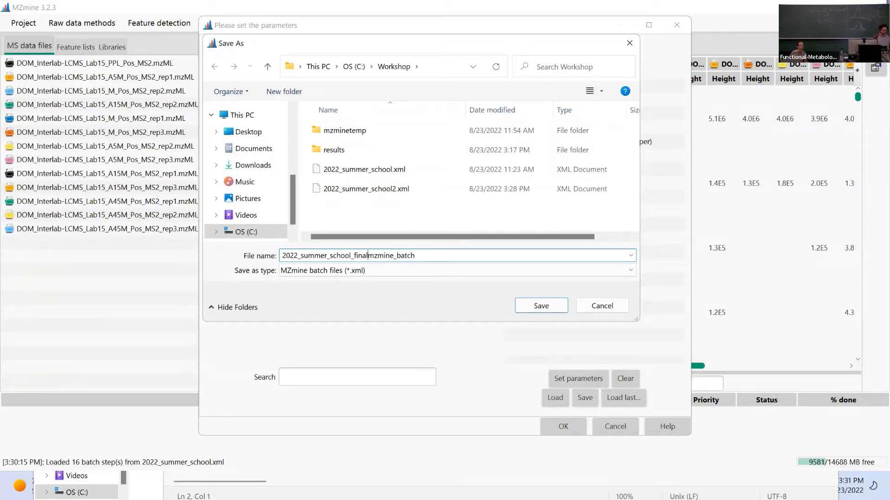
pyautogui.write('_')
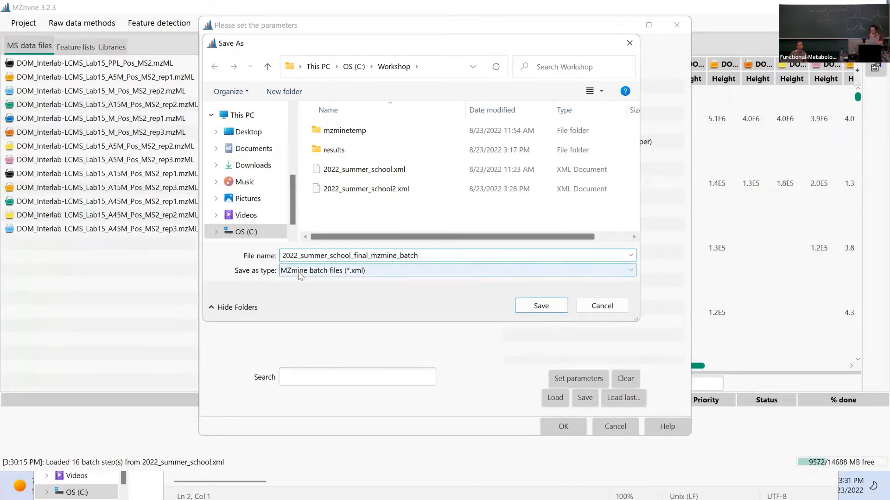
pyautogui.click(557, 306)
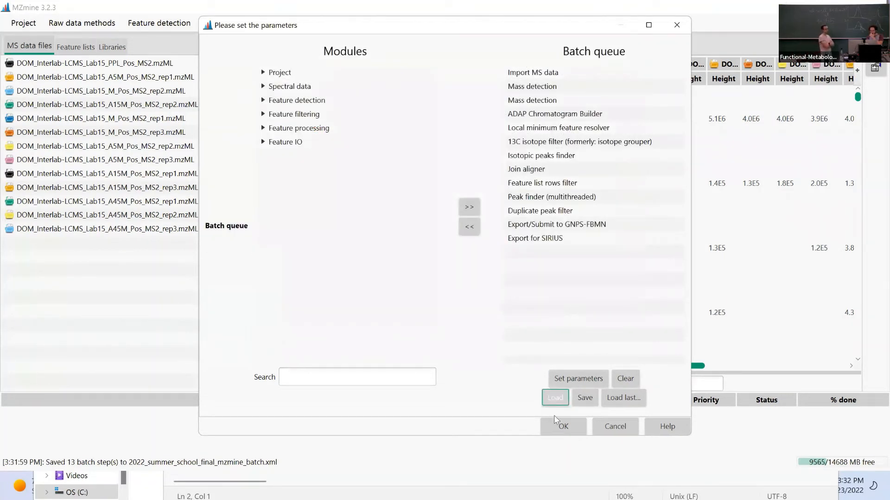
# Place File Explorer beside Chrome and upload 2022_summer_school_final_mzmine_batch.xml to the Tuesday folder on Google Drive.
pyautogui.click(180, 467)
pyautogui.scroll(-3, 320, 355)
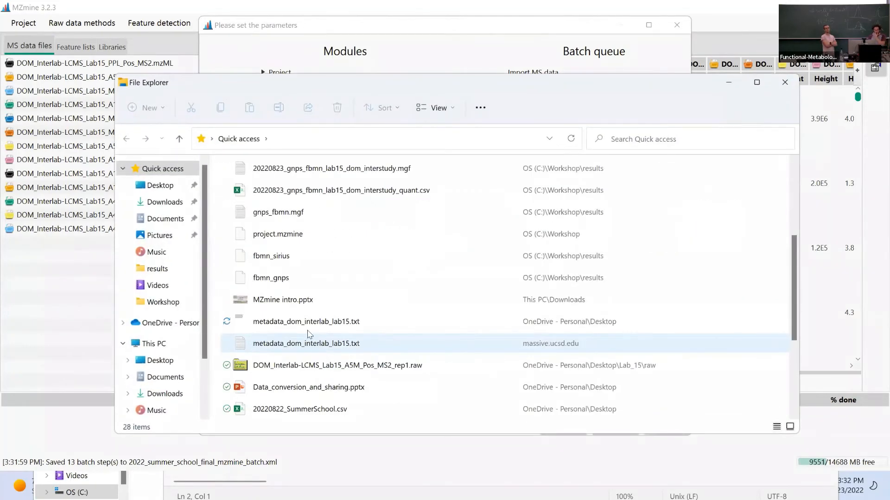
pyautogui.scroll(3, 319, 355)
pyautogui.click(306, 296)
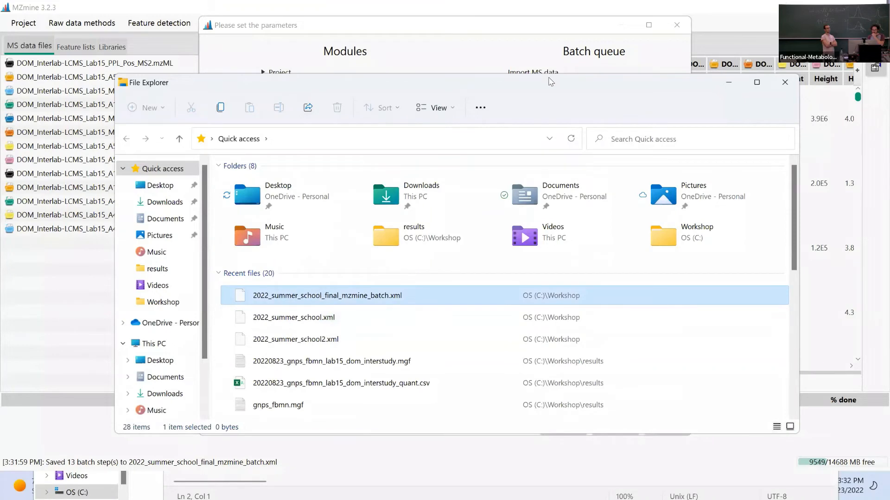
pyautogui.moveTo(550, 81); pyautogui.dragTo(1, 84)
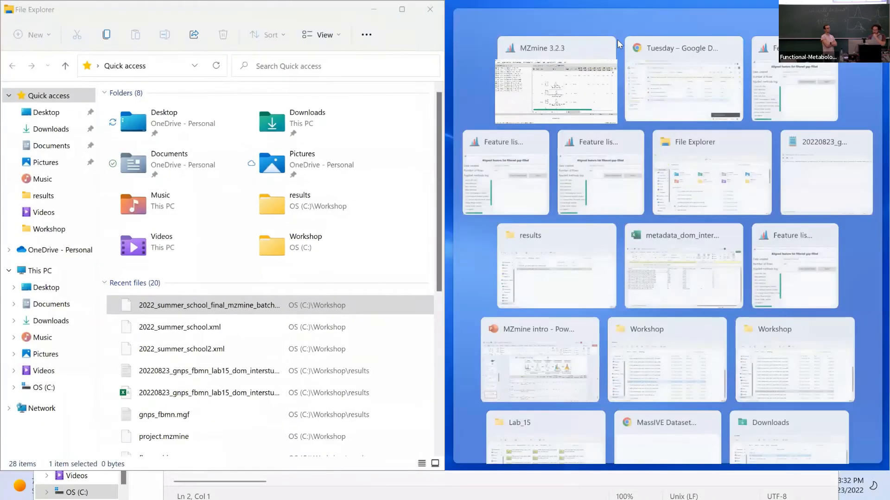
pyautogui.click(642, 107)
pyautogui.moveTo(156, 302); pyautogui.dragTo(732, 397)
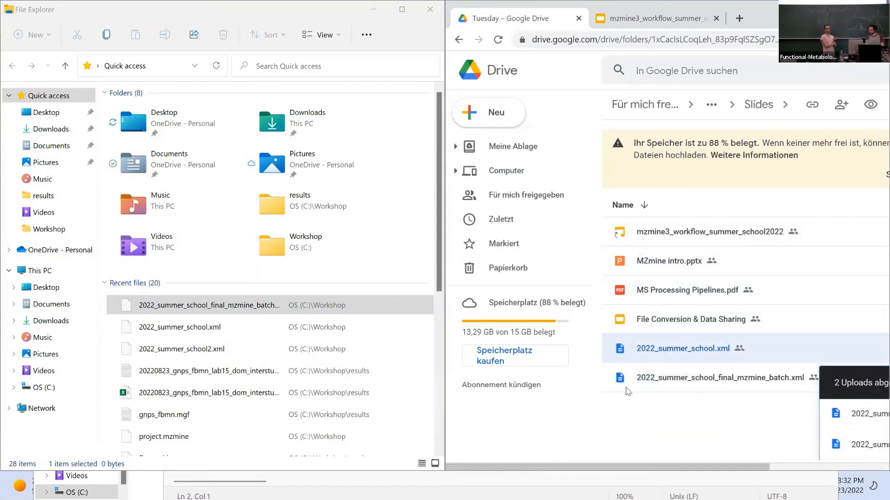
# Delete 2022_summer_school.xml from the Drive folder, then maximize Chrome with 2022_summer_school_final_mzmine_batch.xml selected.
pyautogui.click(689, 359)
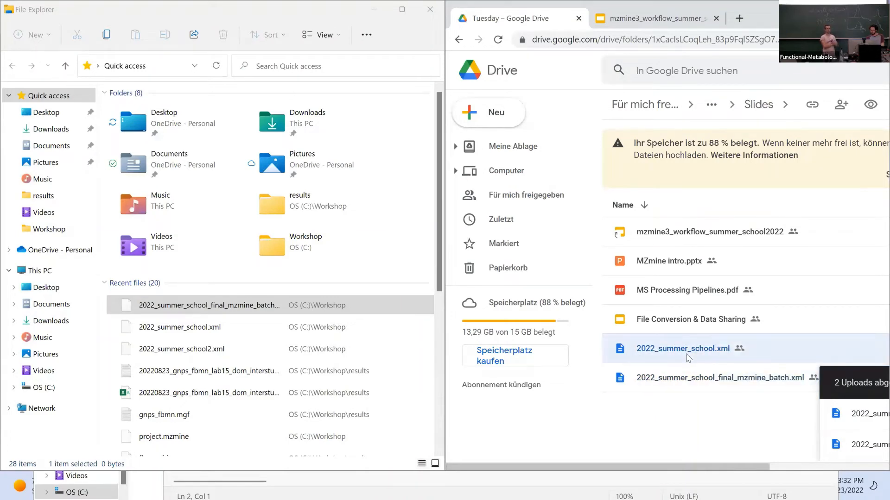
pyautogui.press('Delete')
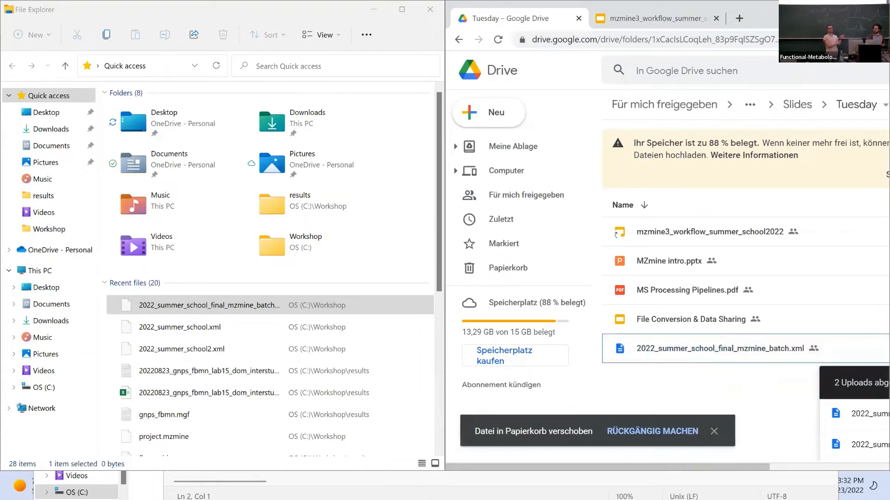
pyautogui.click(847, 9)
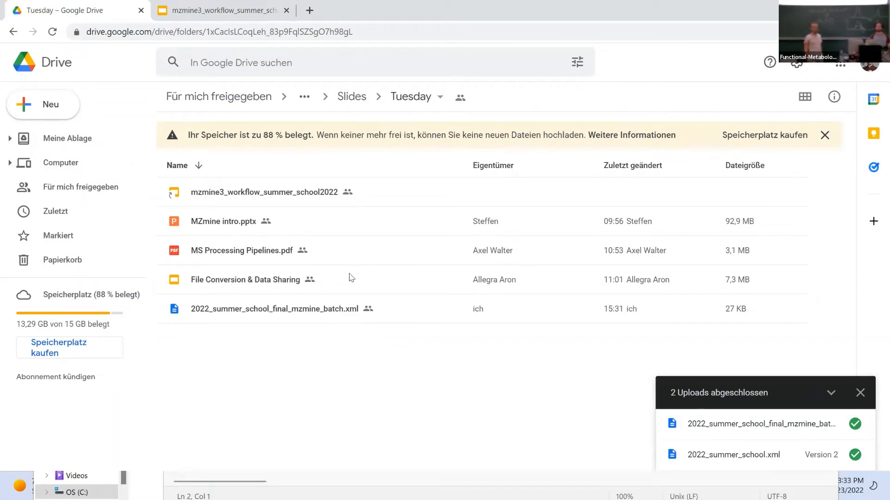
pyautogui.click(353, 310)
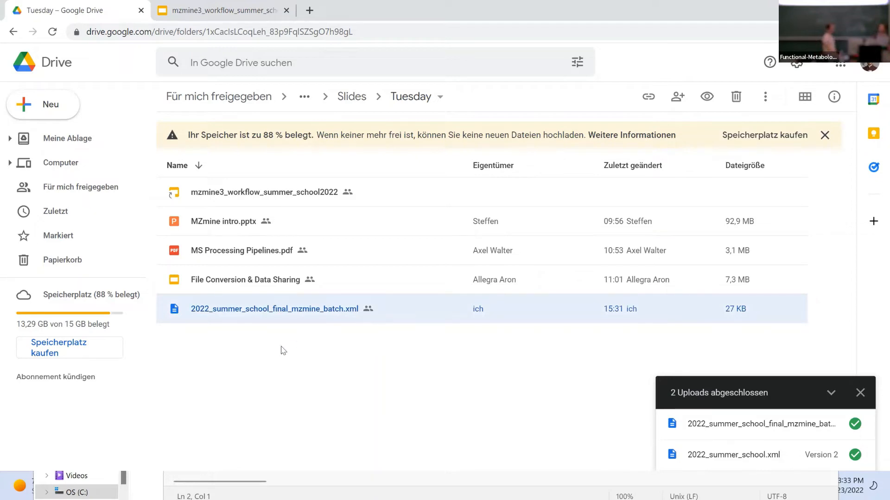
# Switch back to MZmine and close the batch queue setup without running it.
pyautogui.hotkey('alt', 'Tab')
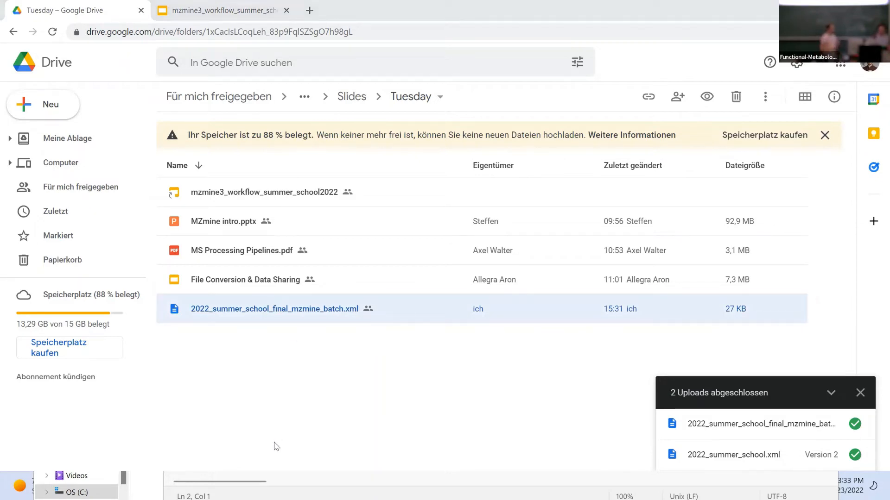
pyautogui.hotkey('alt', 'Tab')
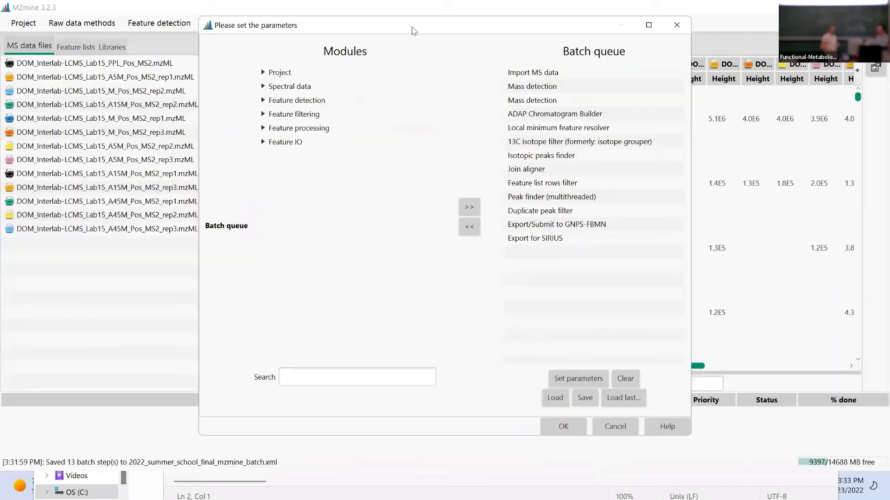
pyautogui.click(675, 27)
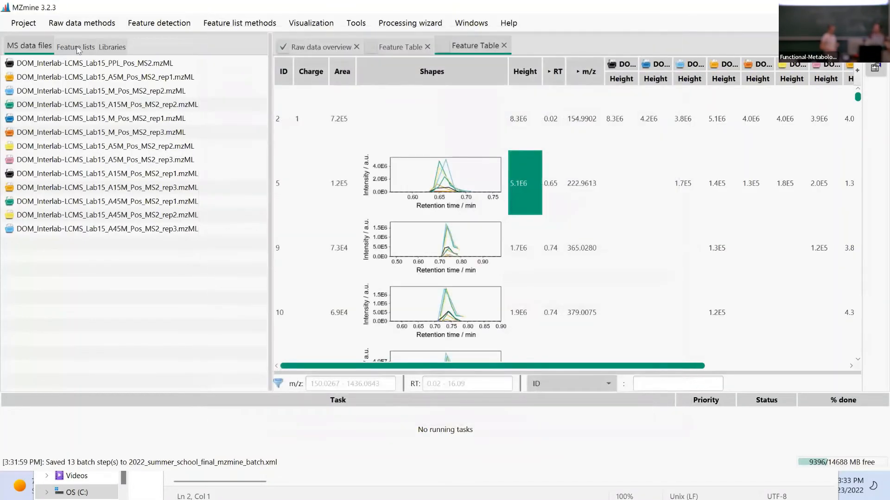
# Select every feature list in the project, including the chromatogram and resolved lists, and remove them all.
pyautogui.click(78, 47)
pyautogui.click(62, 88)
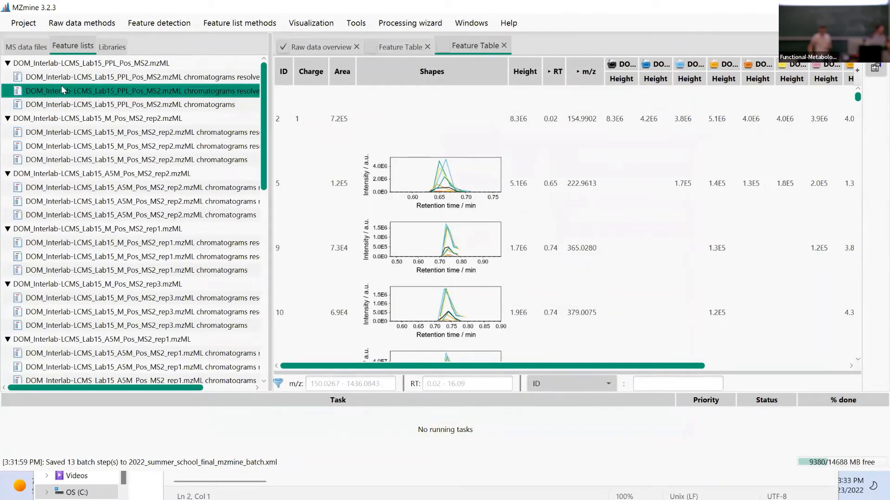
pyautogui.hotkey('ctrl', 'a')
pyautogui.rightClick(91, 113)
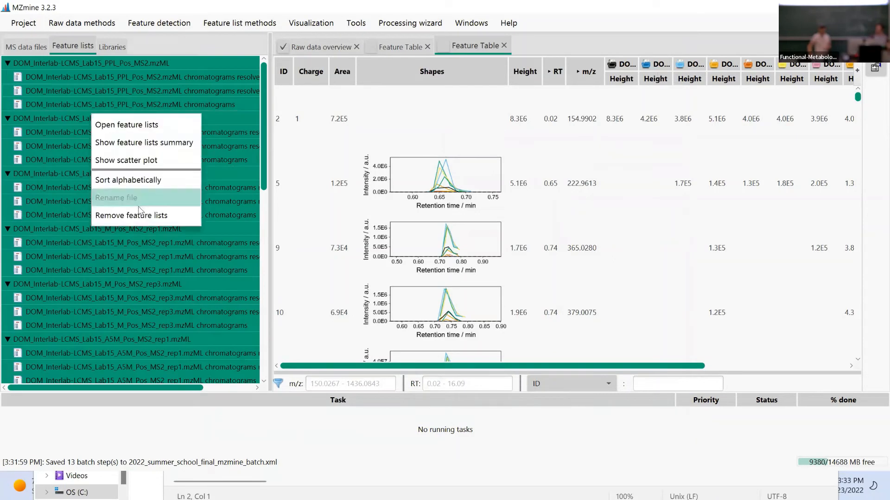
pyautogui.click(136, 215)
# Select all the DOM_Interlab-LCMS_Lab15 mzML files among the MS data files and remove them from the project.
pyautogui.click(31, 46)
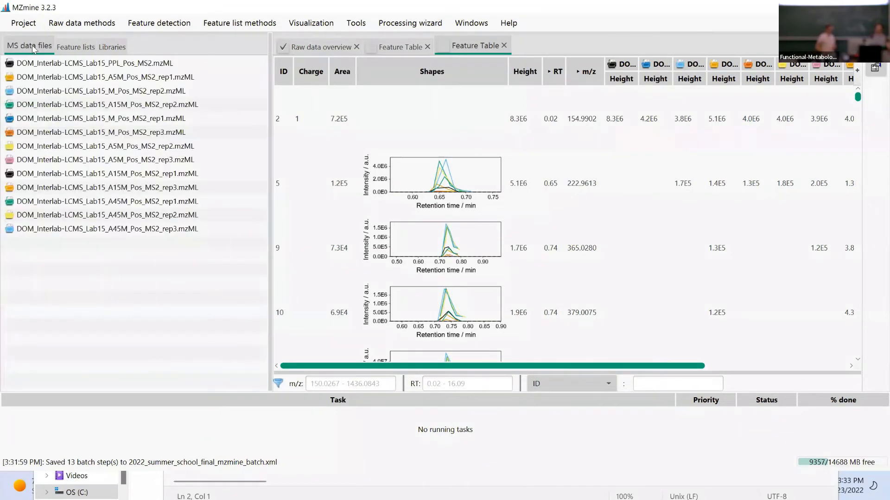
pyautogui.click(74, 109)
pyautogui.hotkey('ctrl', 'a')
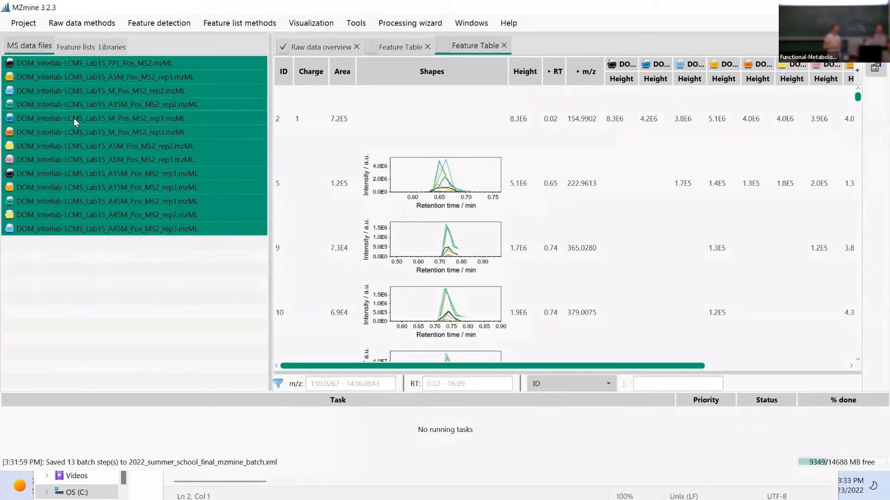
pyautogui.rightClick(76, 121)
pyautogui.click(116, 366)
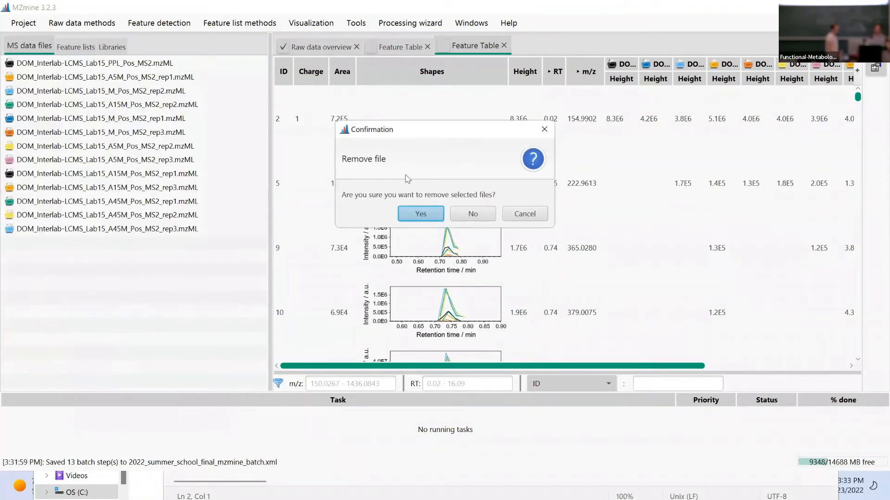
pyautogui.click(314, 265)
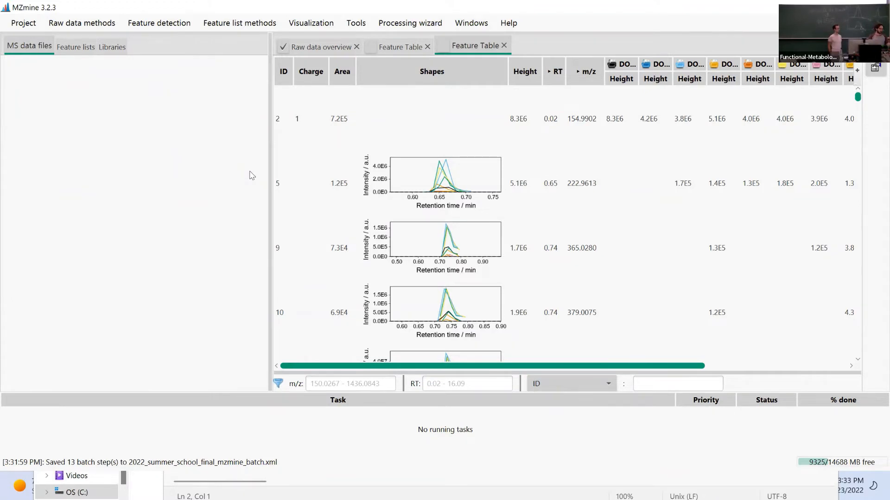
# Open batch mode and load 2022_summer_school_final_mzmine_batch.xml from the Workshop folder, replacing the steps in the queue.
pyautogui.hotkey('ctrl', 'b')
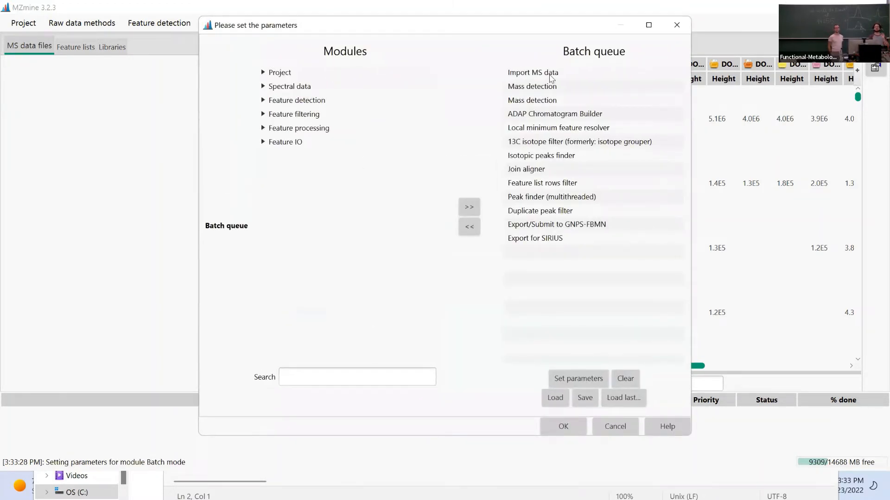
pyautogui.doubleClick(533, 73)
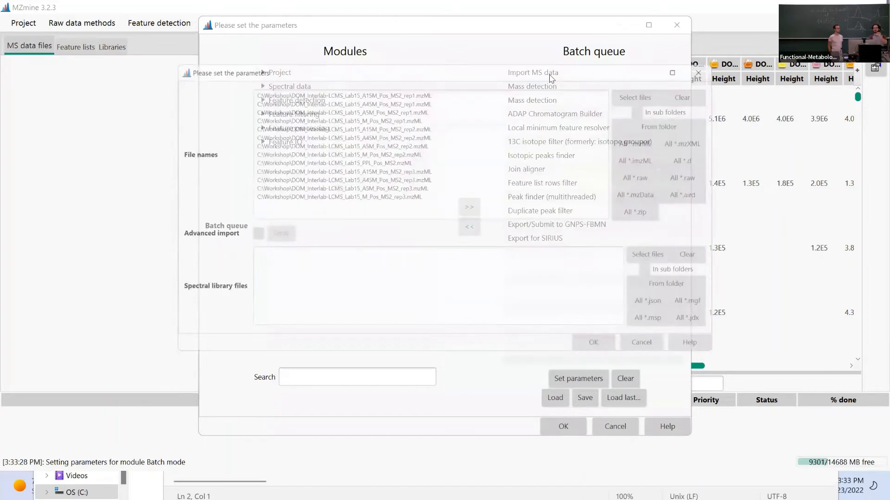
pyautogui.click(659, 81)
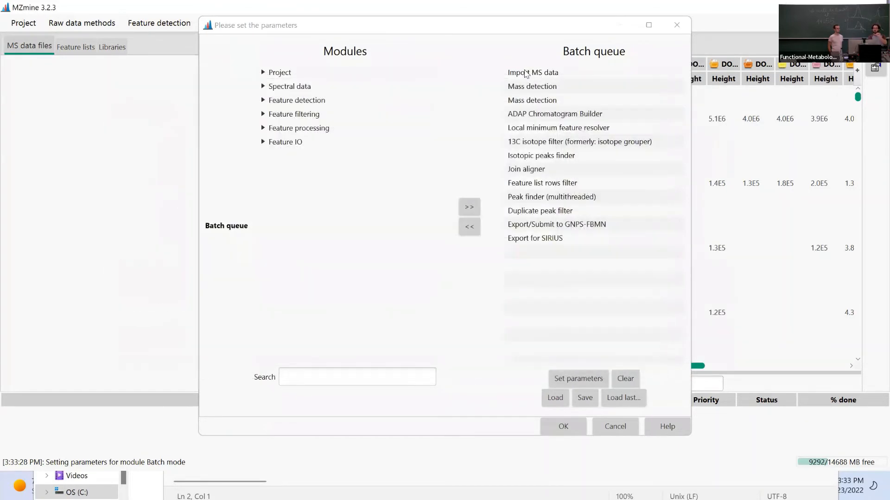
pyautogui.moveTo(524, 30); pyautogui.dragTo(480, 18)
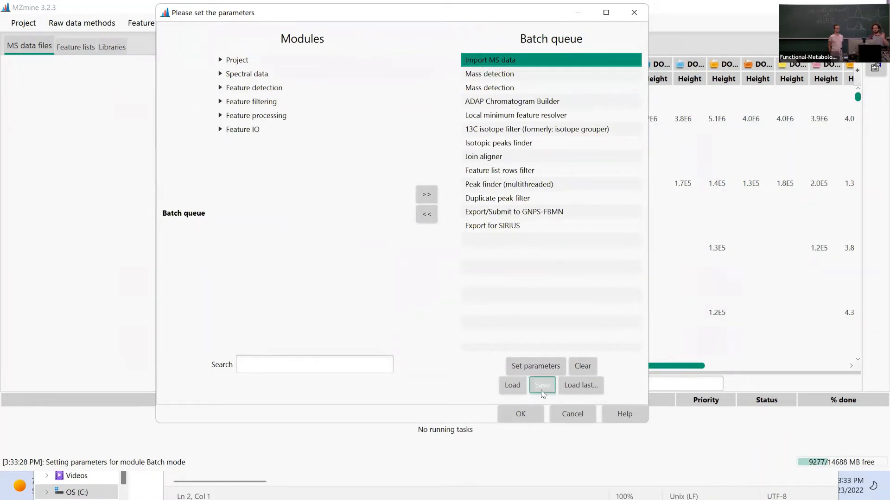
pyautogui.click(515, 388)
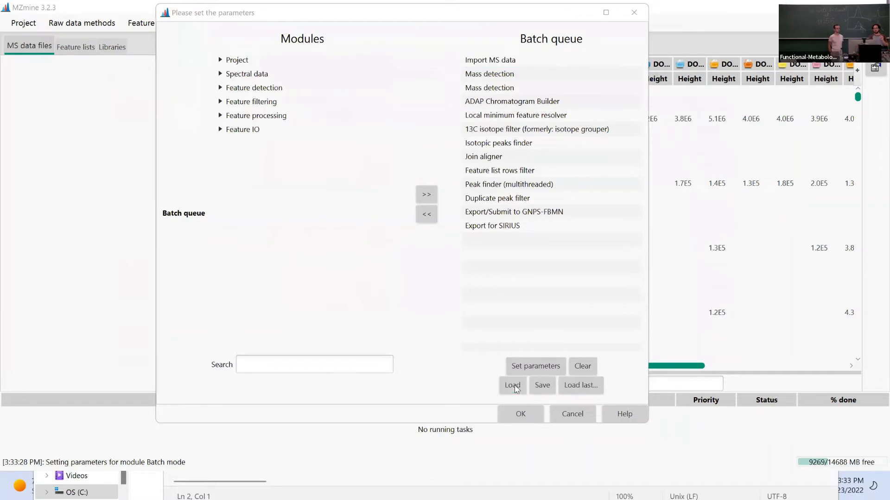
pyautogui.click(337, 177)
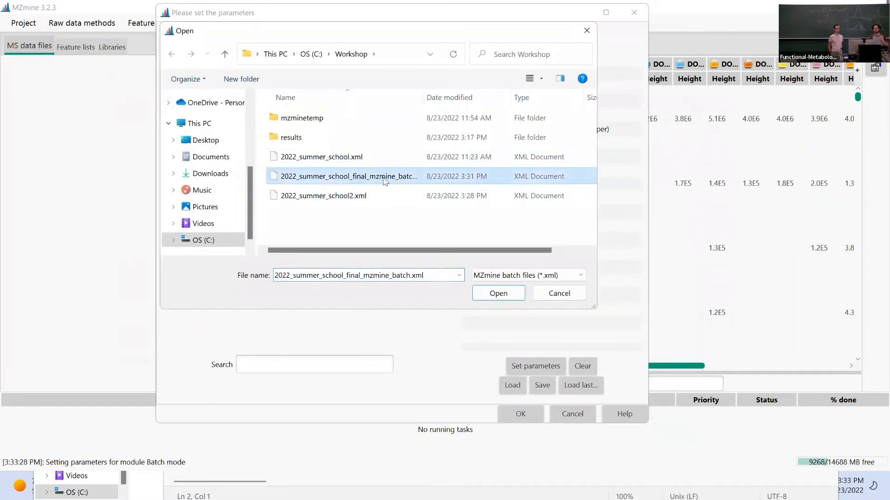
pyautogui.moveTo(424, 96); pyautogui.dragTo(485, 94)
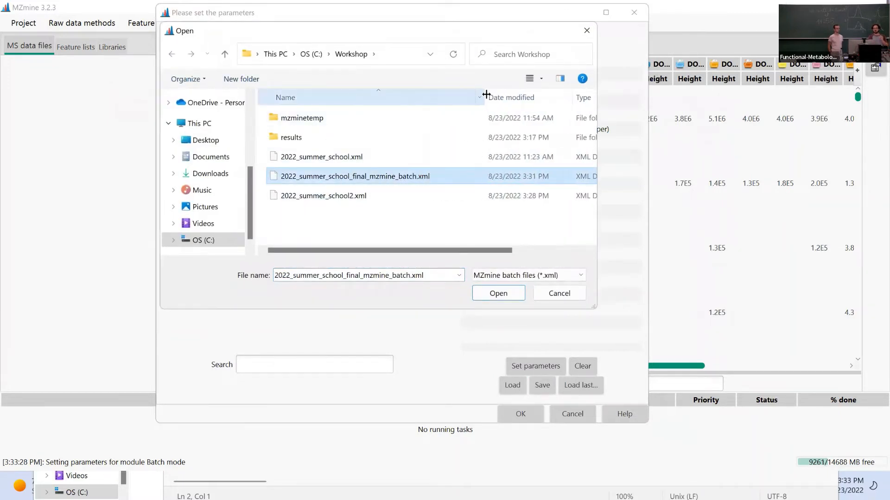
pyautogui.click(515, 296)
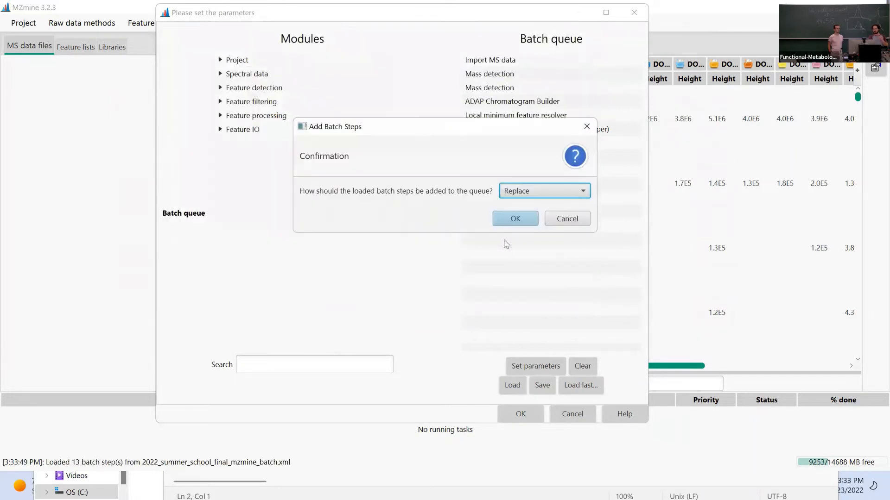
pyautogui.click(515, 220)
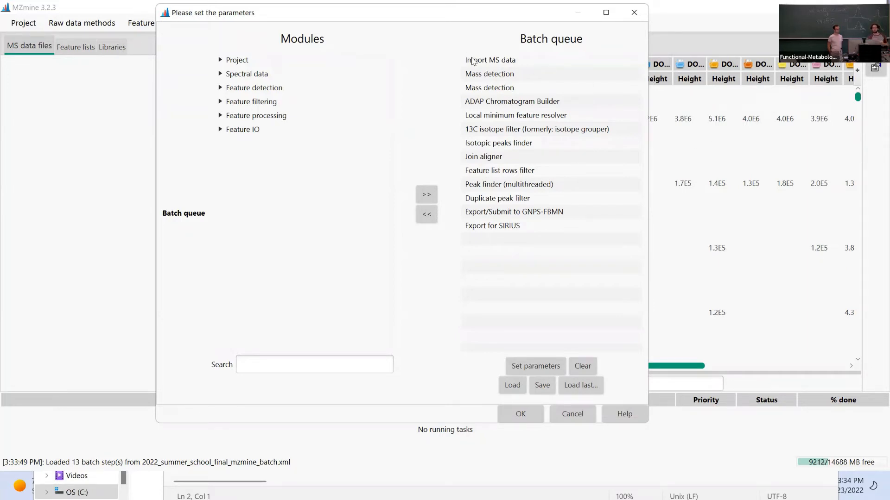
# Set the Import MS data step to all mzML files from C:\Workshop, then close the batch queue setup.
pyautogui.click(487, 63)
pyautogui.doubleClick(486, 63)
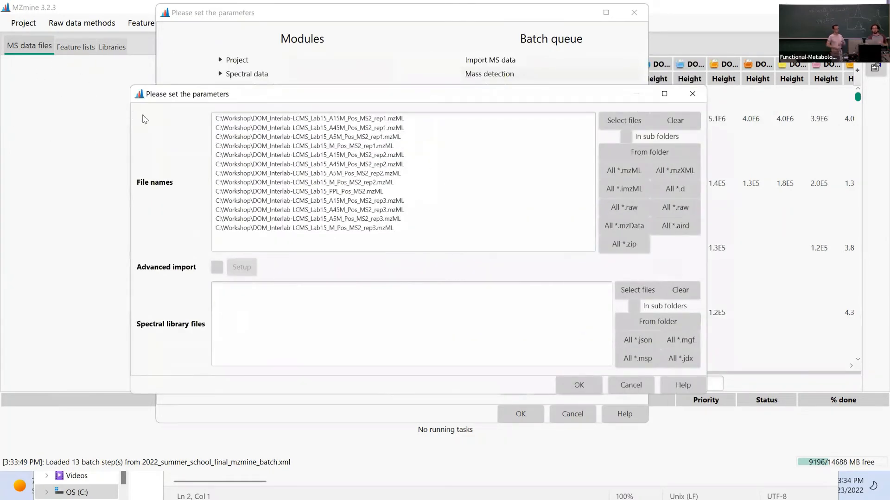
pyautogui.click(630, 176)
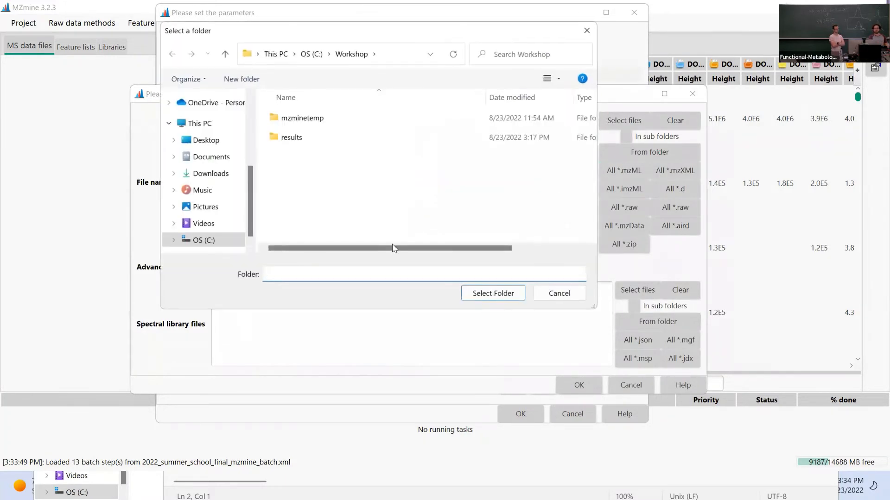
pyautogui.click(313, 53)
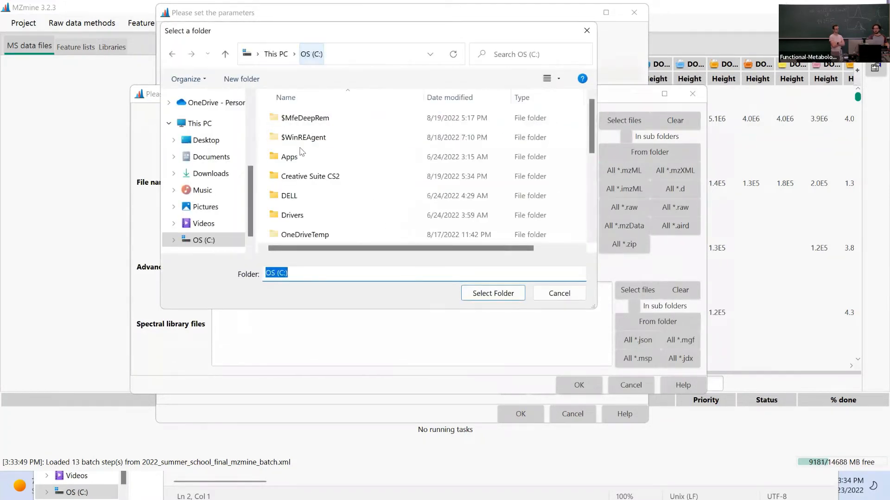
pyautogui.scroll(-3, 288, 210)
pyautogui.click(297, 216)
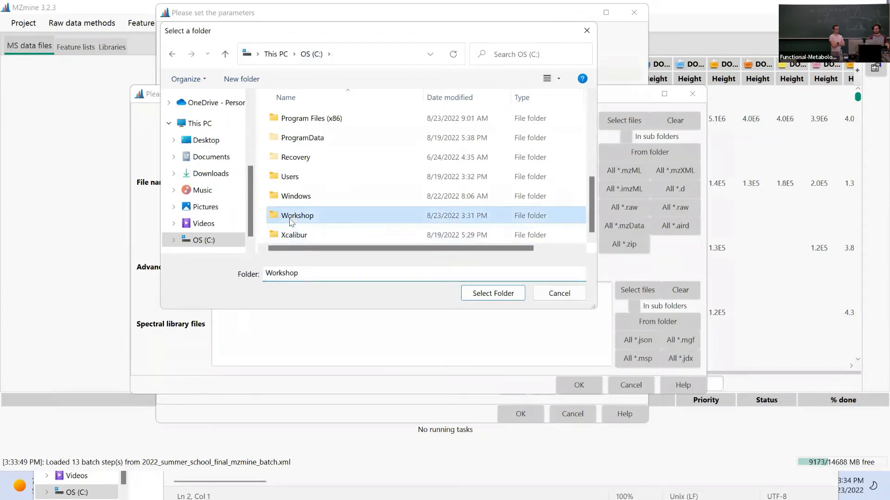
pyautogui.click(495, 293)
pyautogui.moveTo(454, 229); pyautogui.dragTo(142, 104)
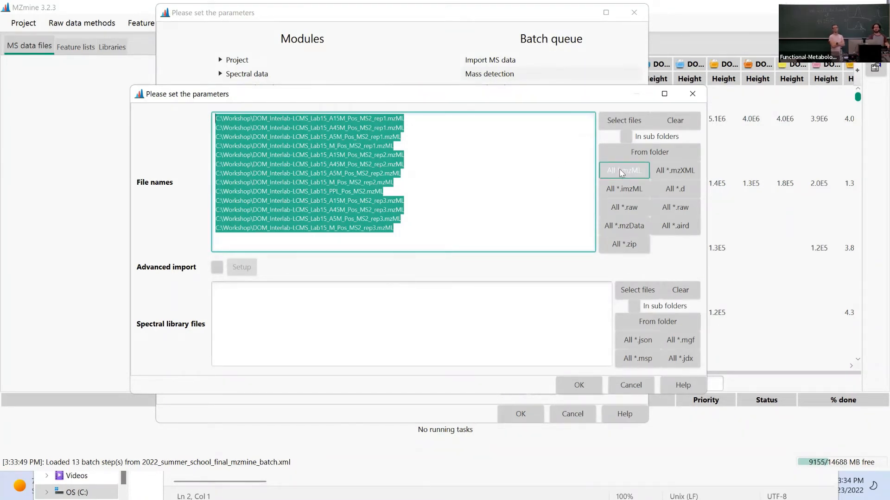
pyautogui.click(579, 385)
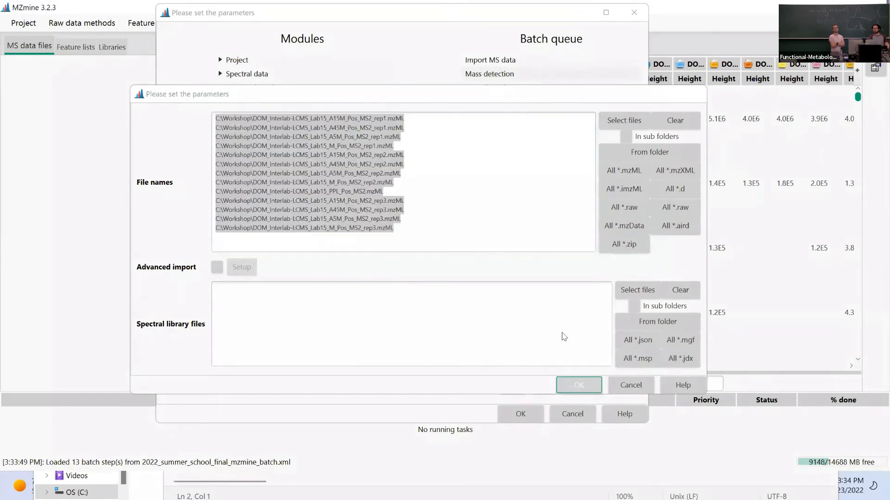
pyautogui.press('Escape')
# Reopen the batch queue setup and load 2022_summer_school_final_mzmine_batch.xml, using Replace for the existing batch steps.
pyautogui.click(24, 23)
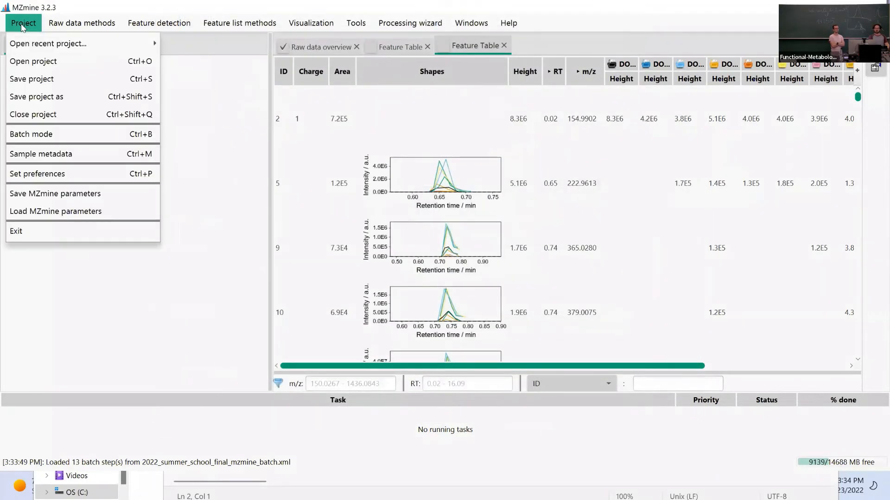
pyautogui.click(32, 133)
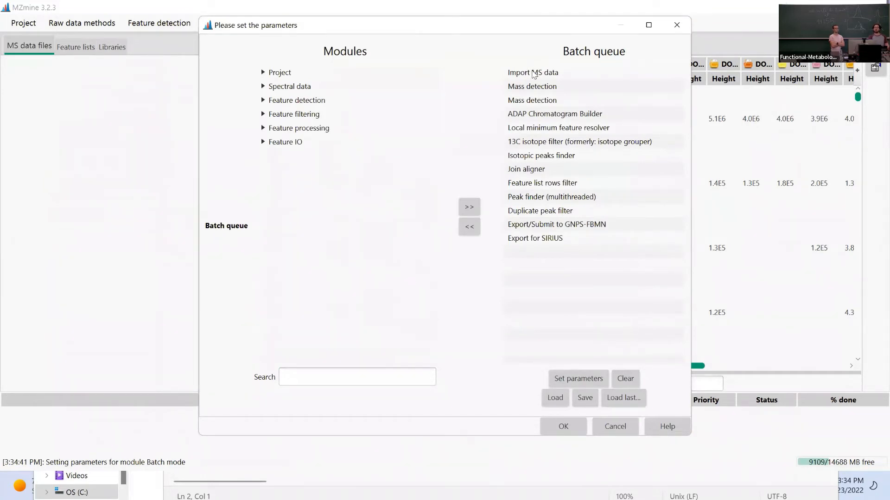
pyautogui.click(555, 399)
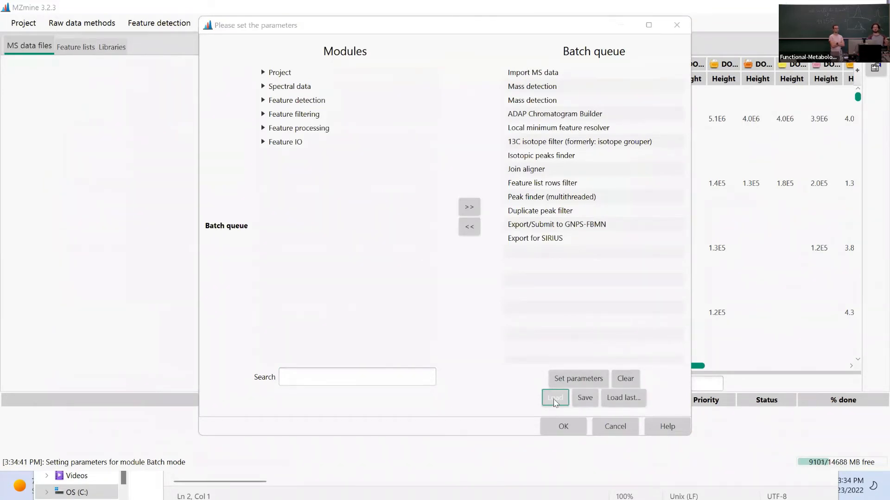
pyautogui.click(397, 198)
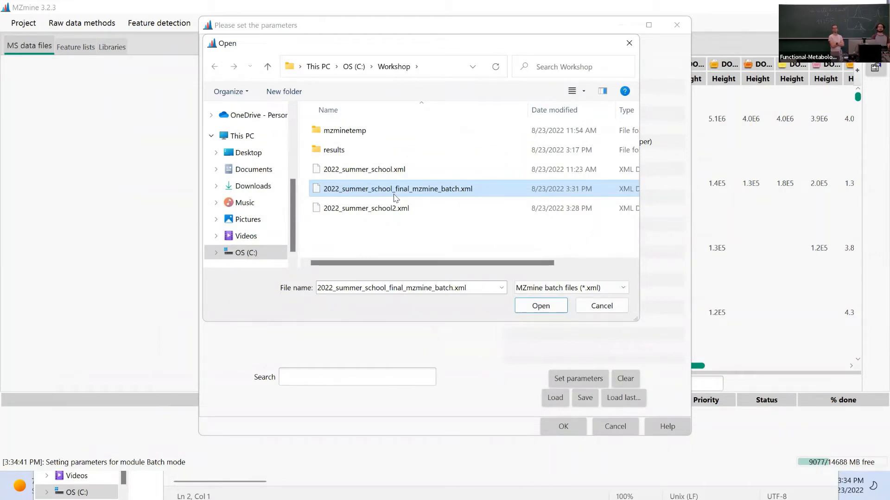
pyautogui.click(539, 307)
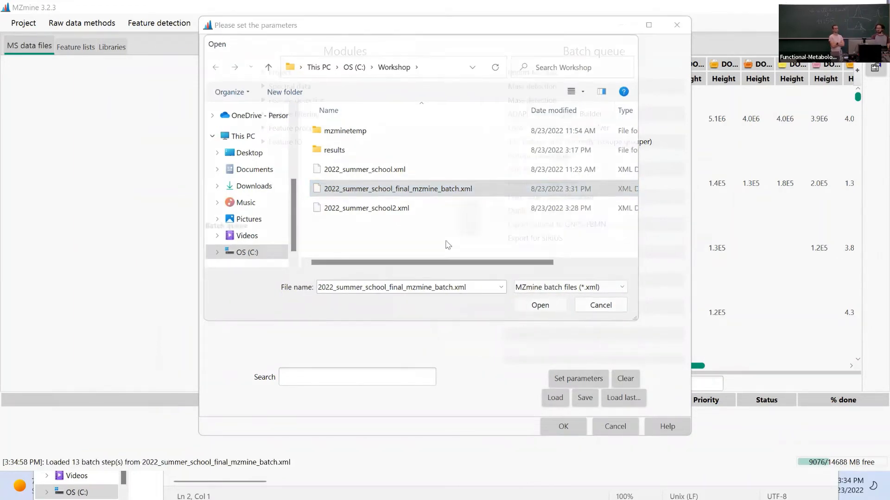
pyautogui.click(515, 219)
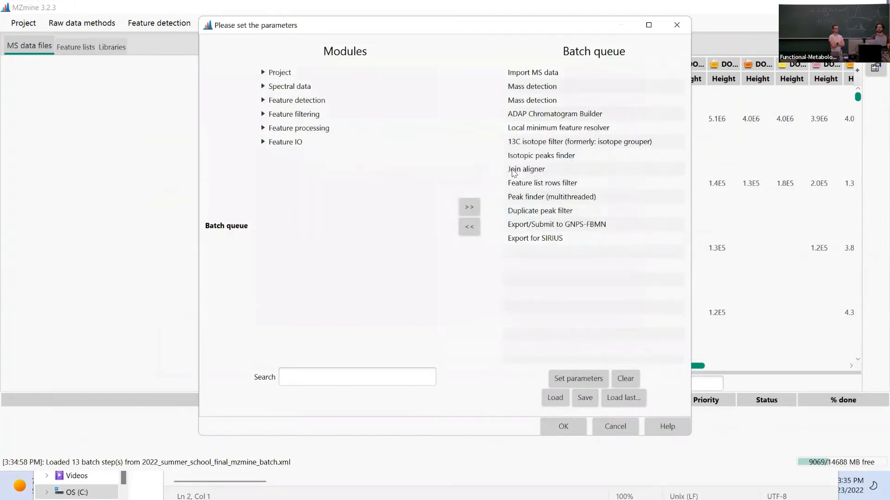
# Fill the Import MS data step's file names with all mzML files from the C:\Workshop folder and confirm the parameters.
pyautogui.doubleClick(527, 73)
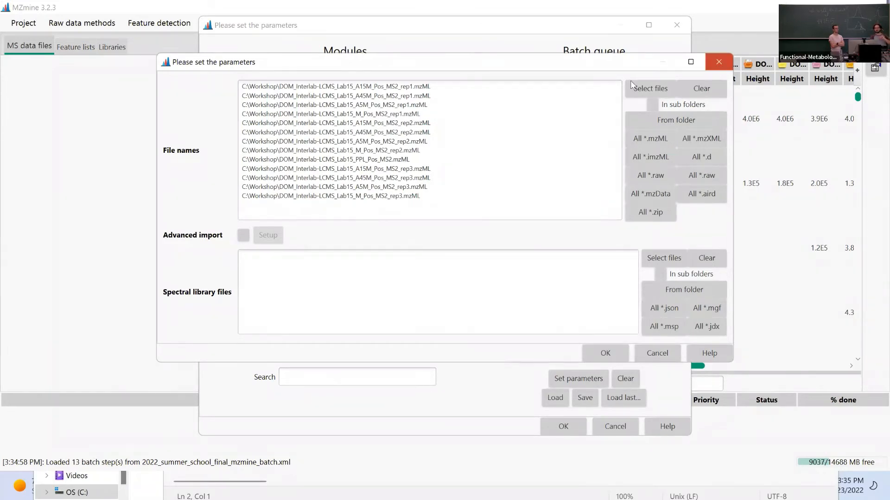
pyautogui.click(719, 61)
pyautogui.doubleClick(527, 72)
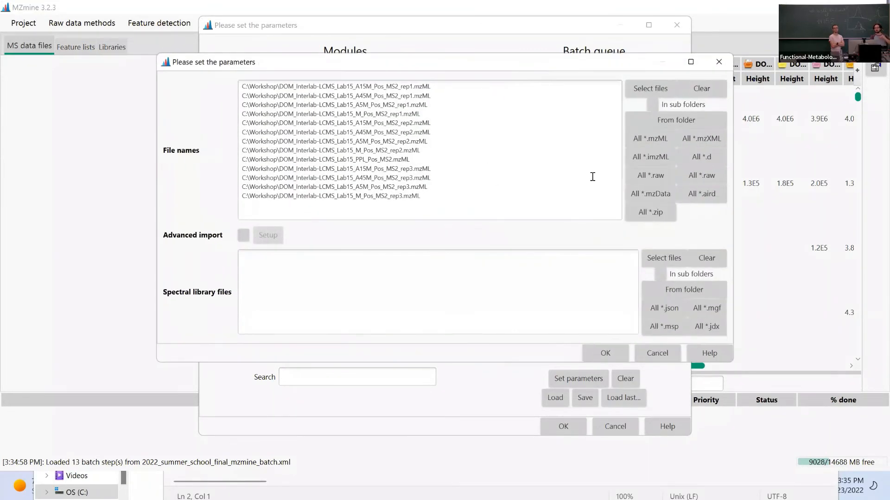
pyautogui.click(667, 140)
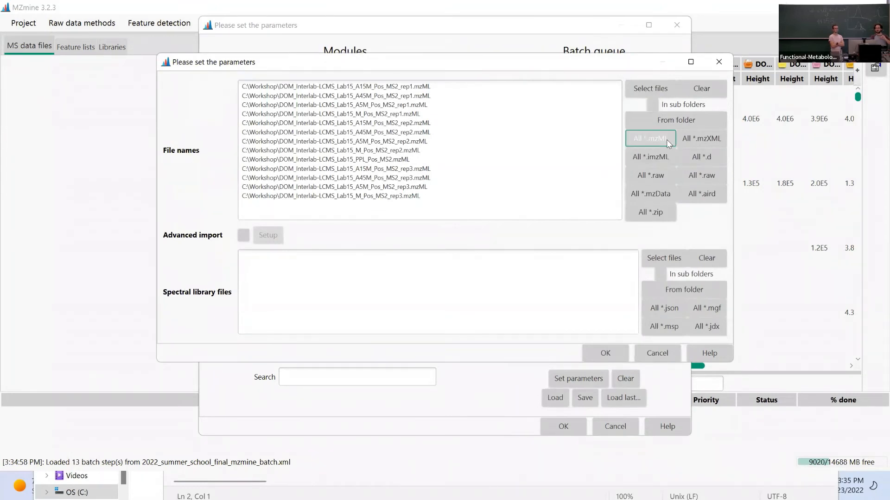
pyautogui.click(359, 65)
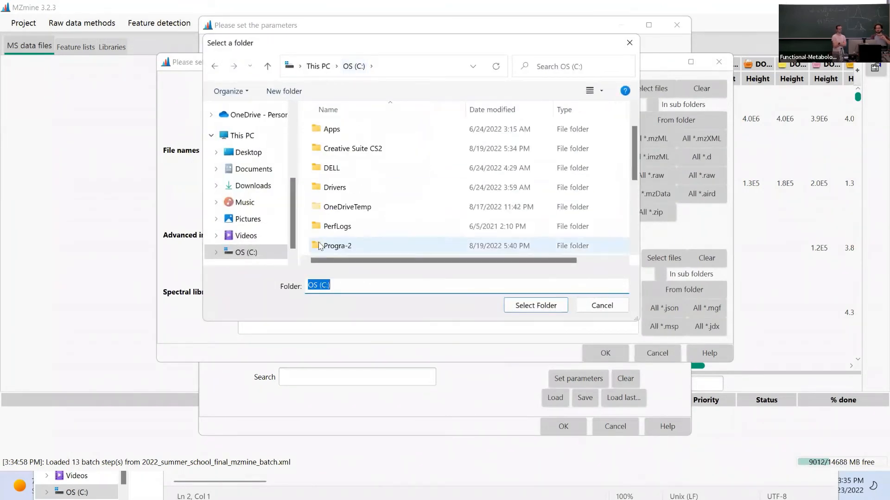
pyautogui.scroll(-3, 320, 246)
pyautogui.click(340, 227)
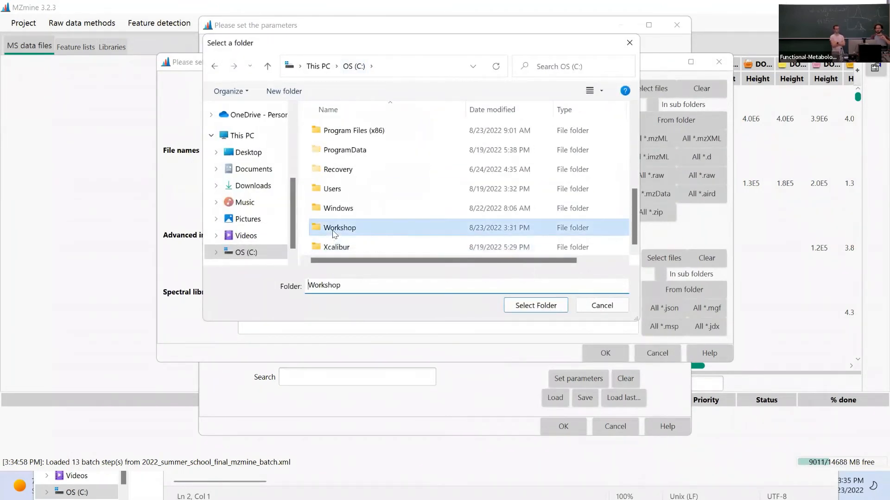
pyautogui.click(536, 306)
pyautogui.moveTo(509, 192); pyautogui.dragTo(190, 56)
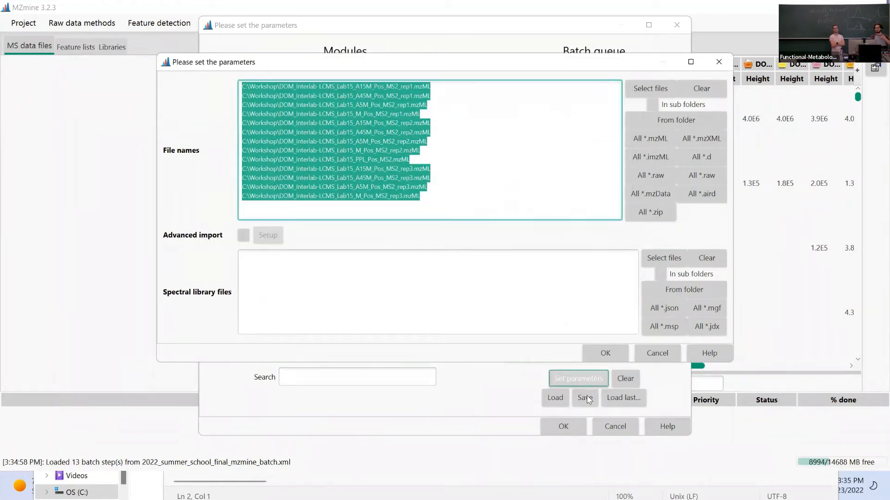
pyautogui.click(605, 354)
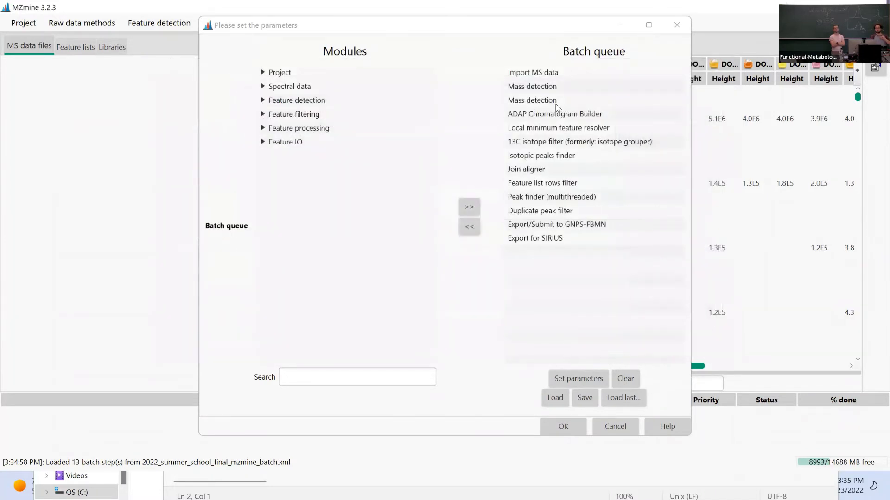
pyautogui.click(539, 88)
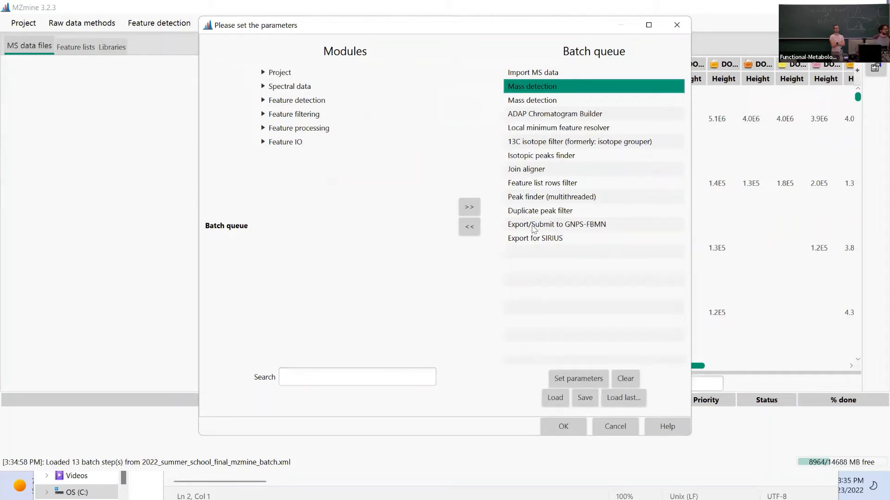
# Review the full list of mzML file names in the Import MS data step's parameters and accept them.
pyautogui.doubleClick(529, 74)
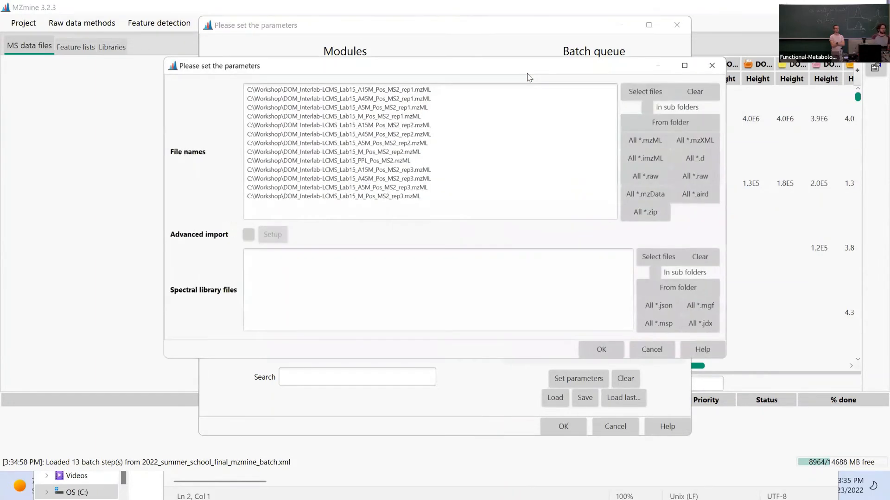
pyautogui.click(507, 194)
pyautogui.hotkey('ctrl', 'a')
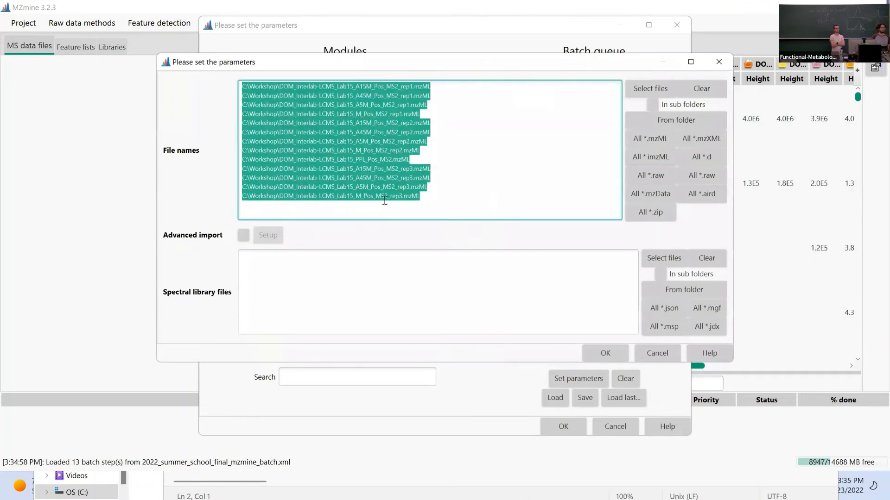
pyautogui.click(611, 357)
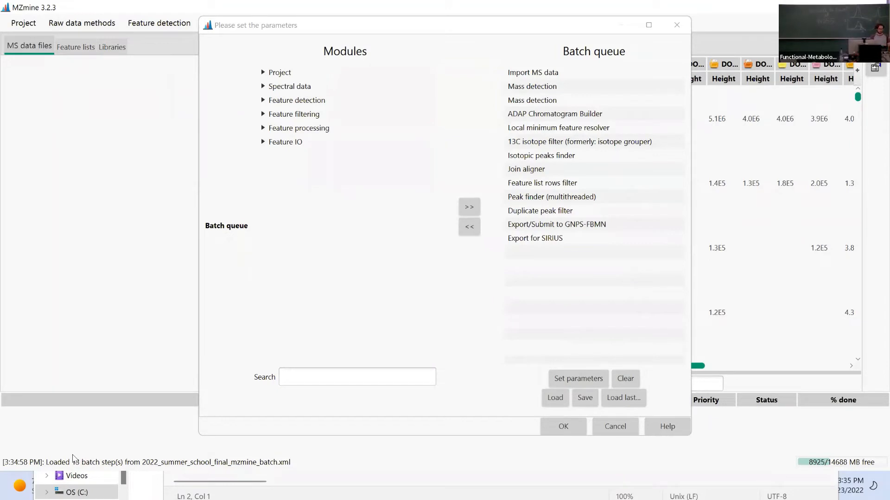
# Switch to the browser with the Google Drive Tuesday folder and return to MZmine's batch queue setup.
pyautogui.hotkey('alt', 'Tab')
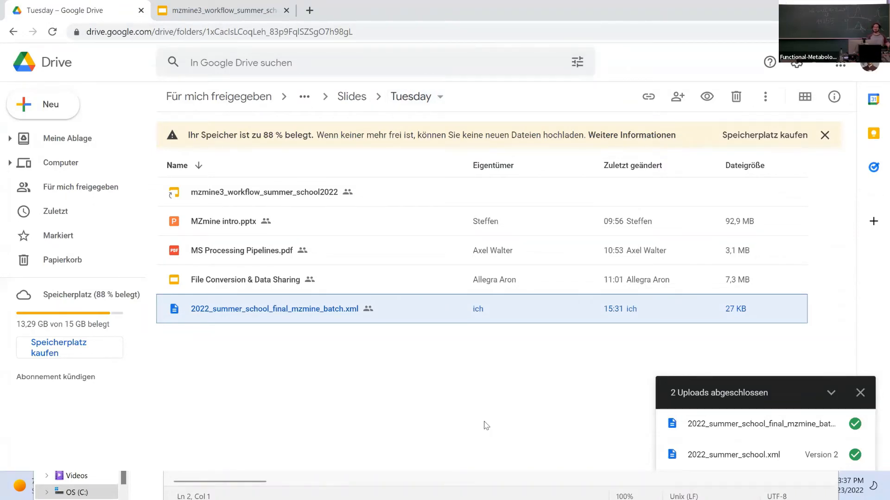
pyautogui.press('super+Tab')
pyautogui.press('Return')
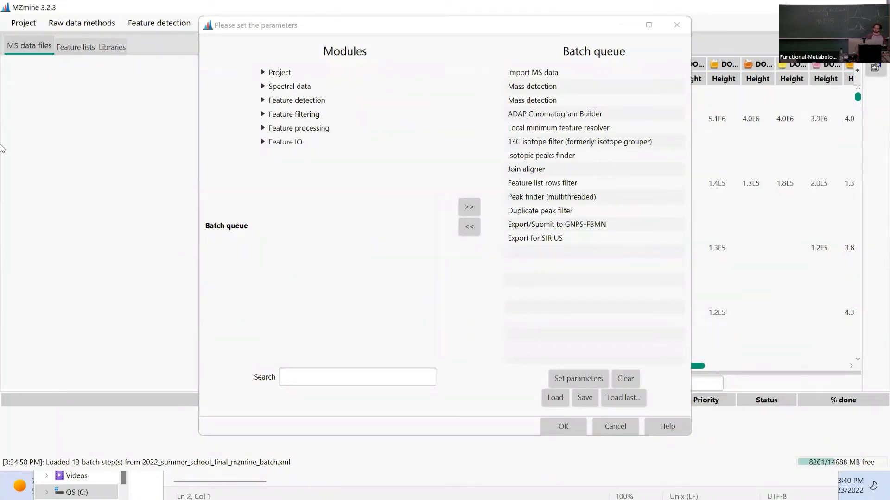
pyautogui.click(292, 256)
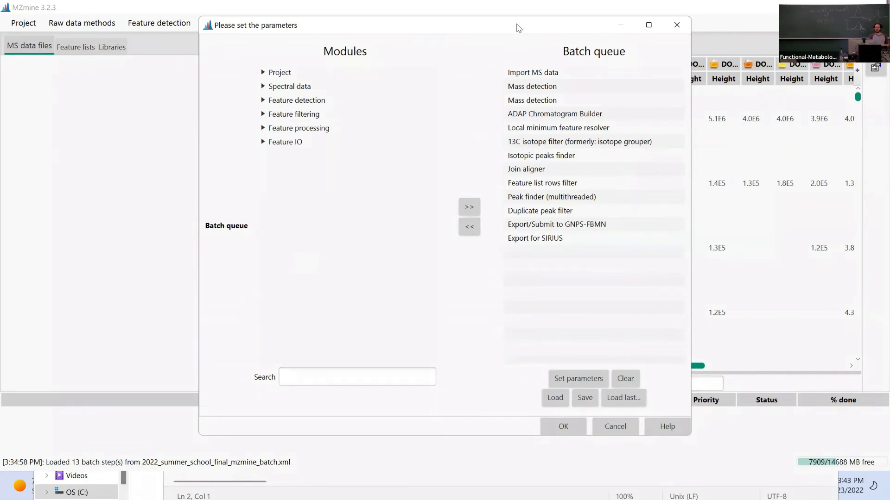
# Reposition the batch queue setup, inspect the file names of its Import MS data step, and close those parameters.
pyautogui.moveTo(519, 28); pyautogui.dragTo(433, 29)
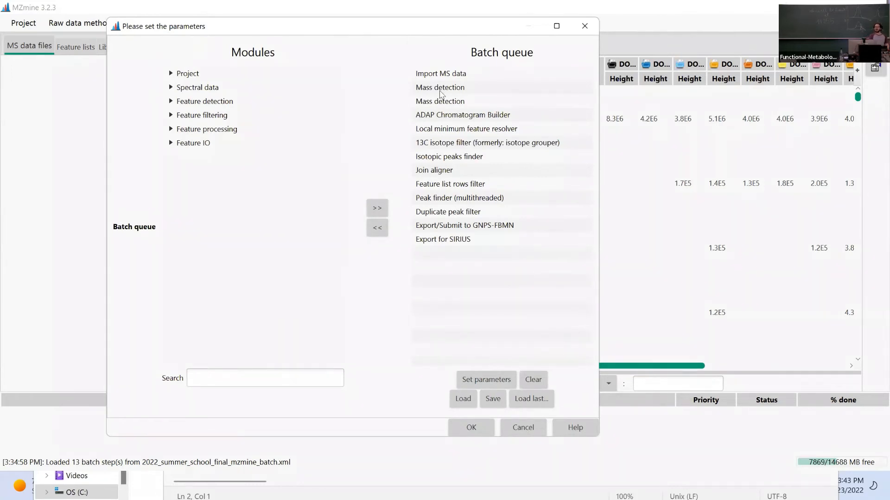
pyautogui.moveTo(430, 33); pyautogui.dragTo(589, 36)
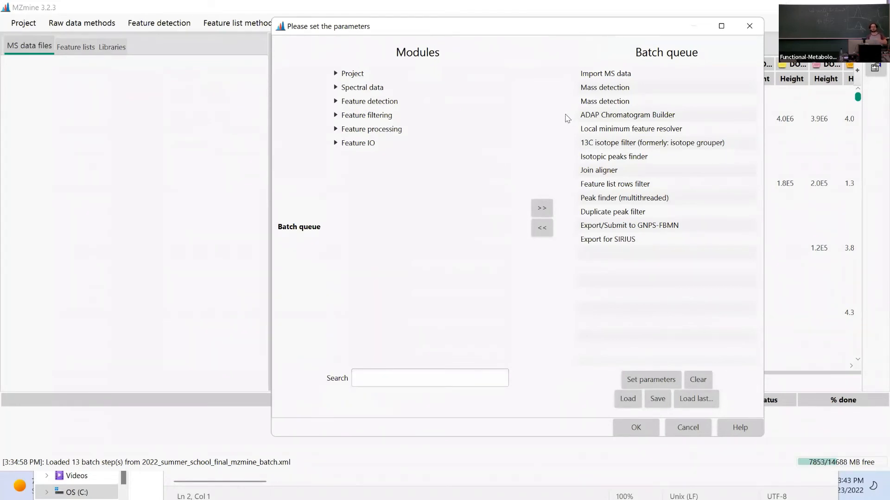
pyautogui.doubleClick(621, 78)
pyautogui.moveTo(431, 169); pyautogui.dragTo(2, 21)
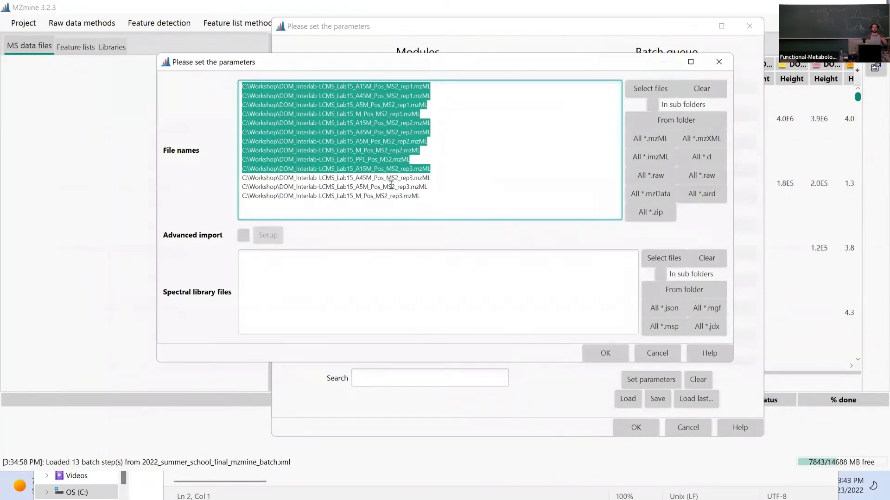
pyautogui.click(555, 161)
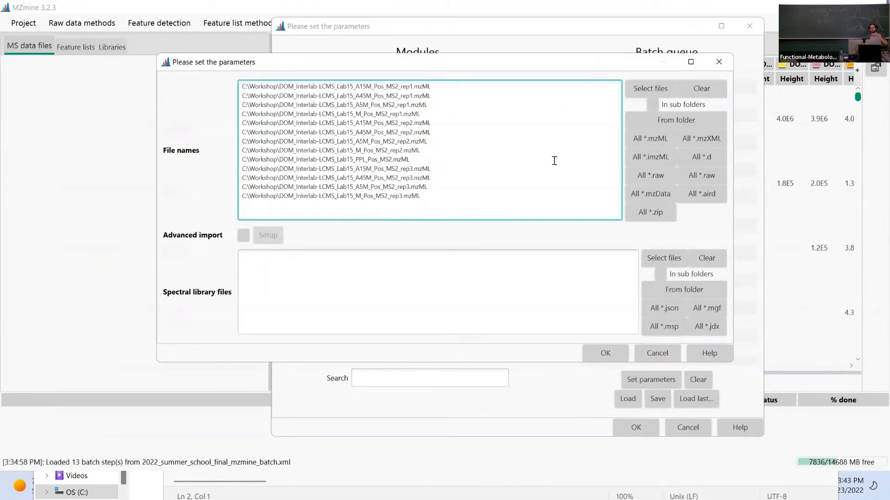
pyautogui.click(719, 62)
# Reopen the Import MS data parameters and fill the file names with all mzML files from the C:\Workshop folder.
pyautogui.doubleClick(605, 75)
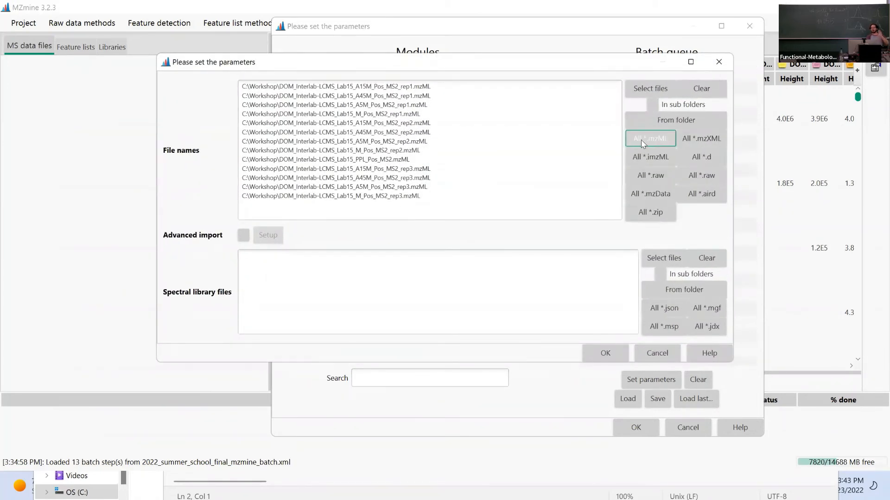
pyautogui.click(650, 139)
pyautogui.press('Escape')
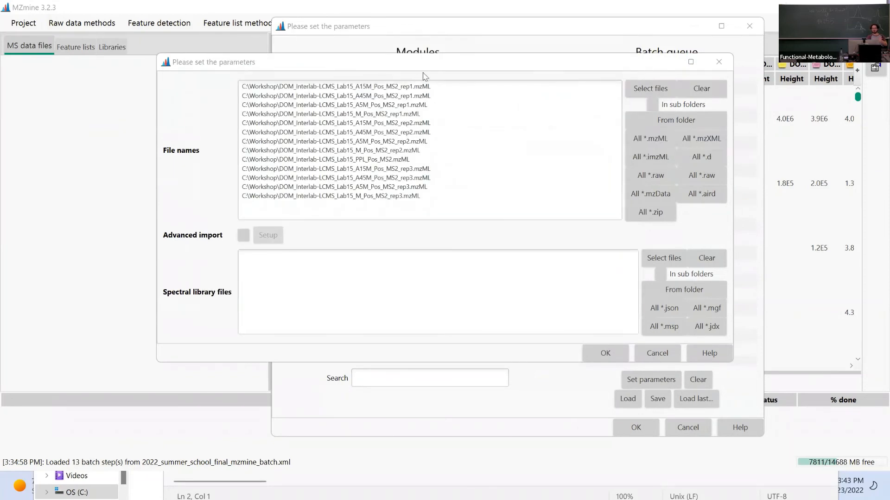
pyautogui.moveTo(379, 61); pyautogui.dragTo(296, 97)
pyautogui.click(416, 25)
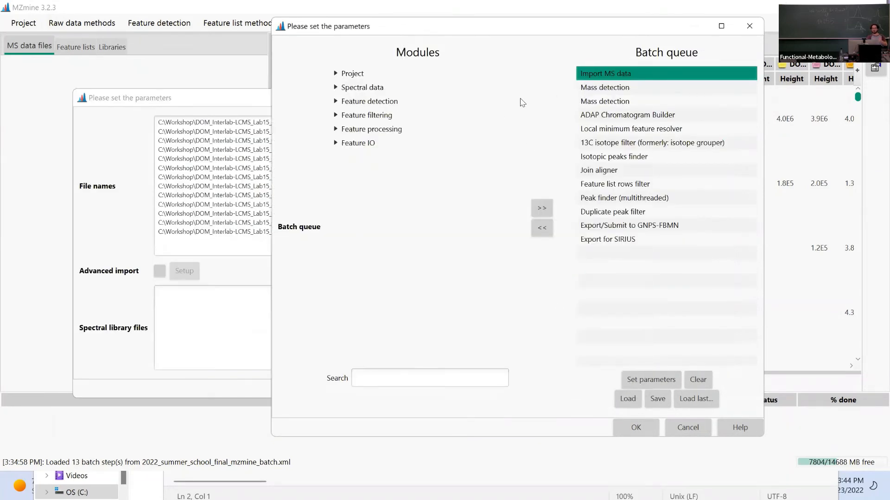
pyautogui.click(242, 100)
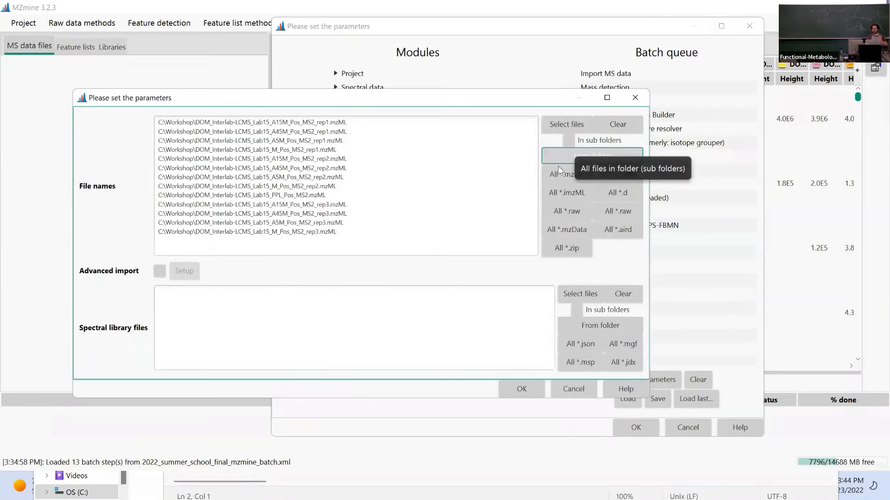
pyautogui.click(564, 177)
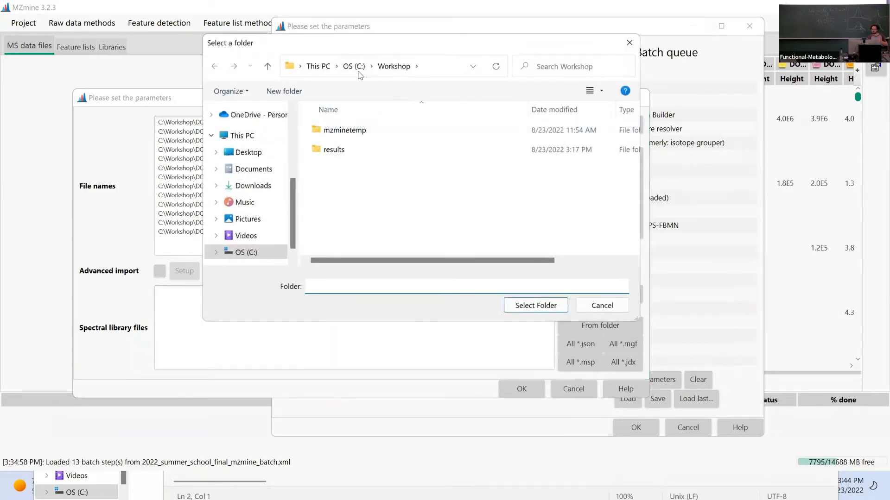
pyautogui.click(356, 67)
pyautogui.scroll(-5, 366, 241)
pyautogui.click(352, 227)
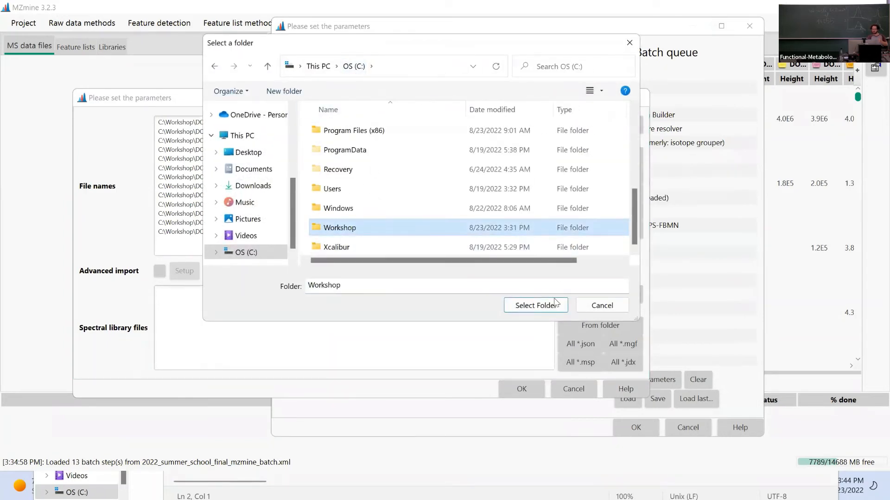
pyautogui.click(536, 305)
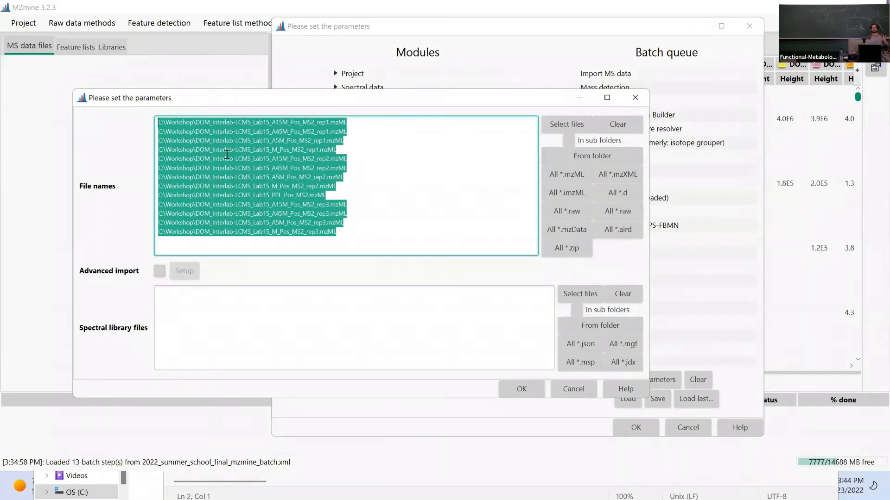
# Try to choose the mzML files individually in the Workshop folder, from DOM_Interlab-LCMS_Lab15_A5M_Pos_MS2_rep1.mzML through DOM_Interlab-LCMS_Lab15_PPL_Pos_MS2.mzML.
pyautogui.click(566, 124)
pyautogui.click(435, 175)
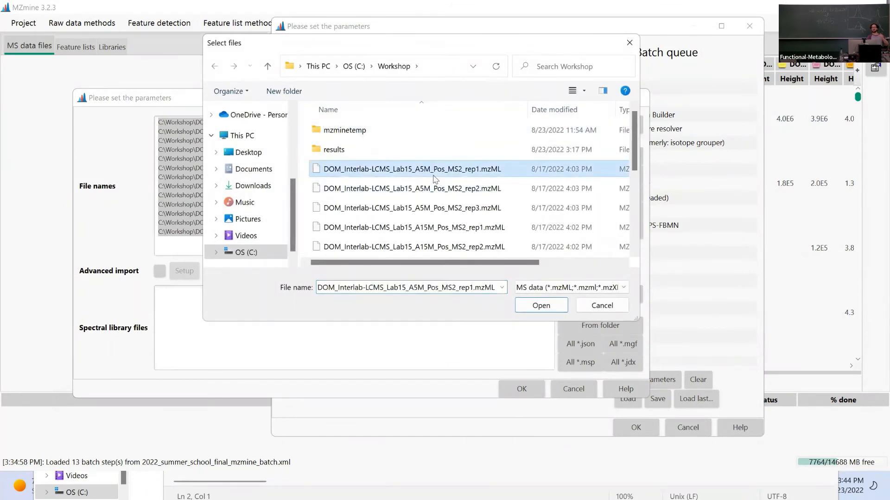
pyautogui.scroll(-3, 445, 218)
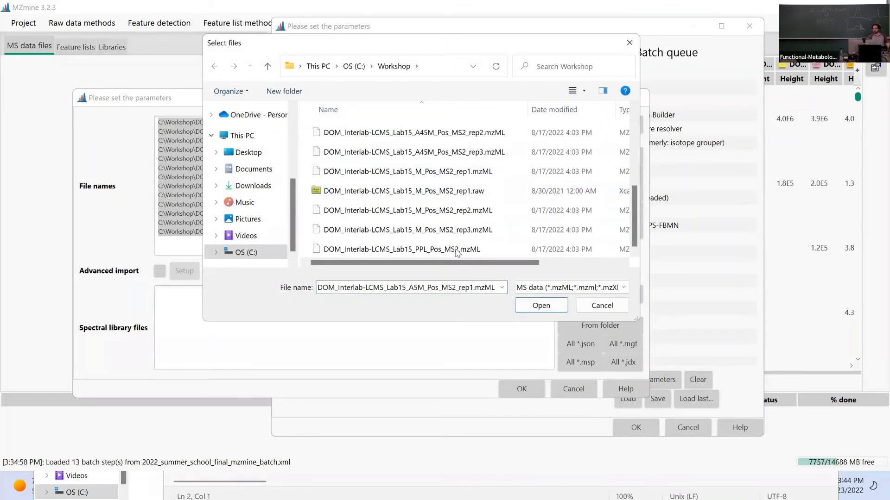
pyautogui.keyDown('shift'); pyautogui.click(473, 176); pyautogui.keyUp('shift')
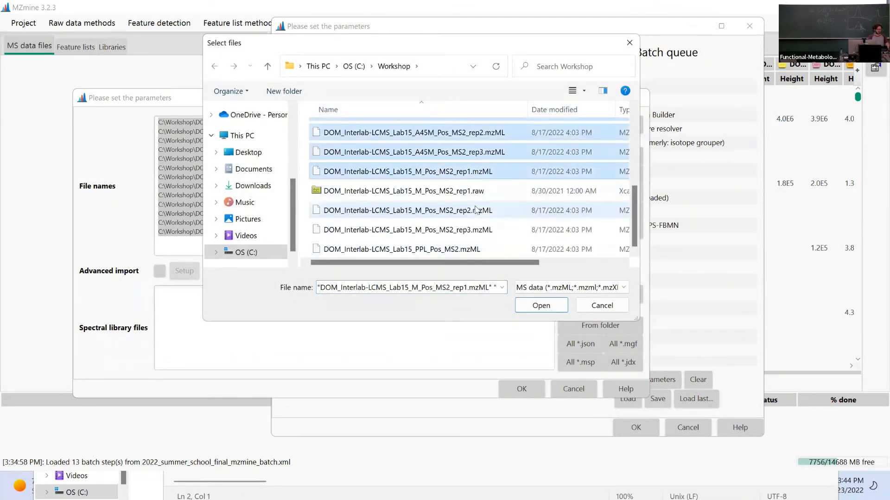
pyautogui.keyDown('shift'); pyautogui.click(470, 248); pyautogui.keyUp('shift')
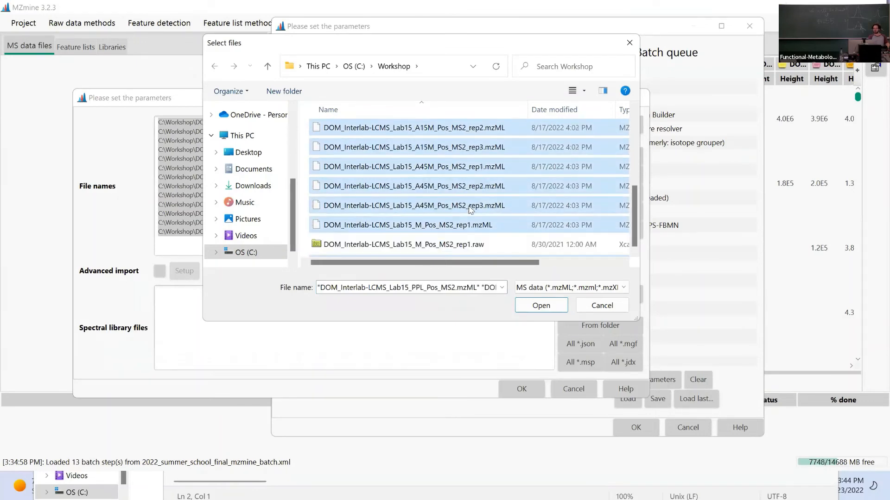
pyautogui.scroll(3, 470, 209)
pyautogui.click(602, 306)
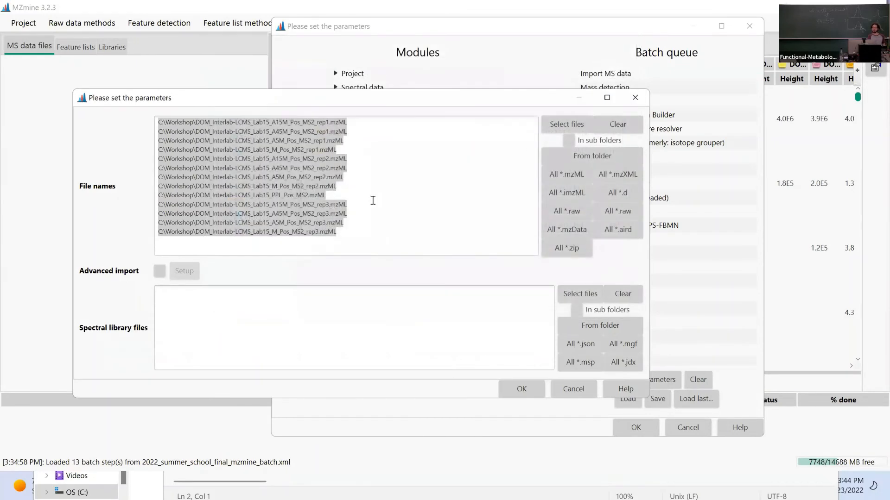
# Confirm the Import MS data parameters and dismiss the leftover folder selection dialog.
pyautogui.click(372, 197)
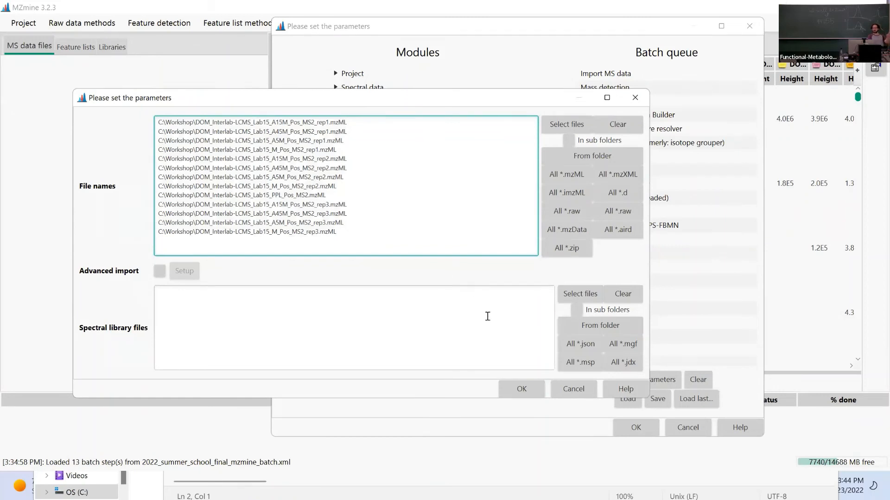
pyautogui.click(522, 390)
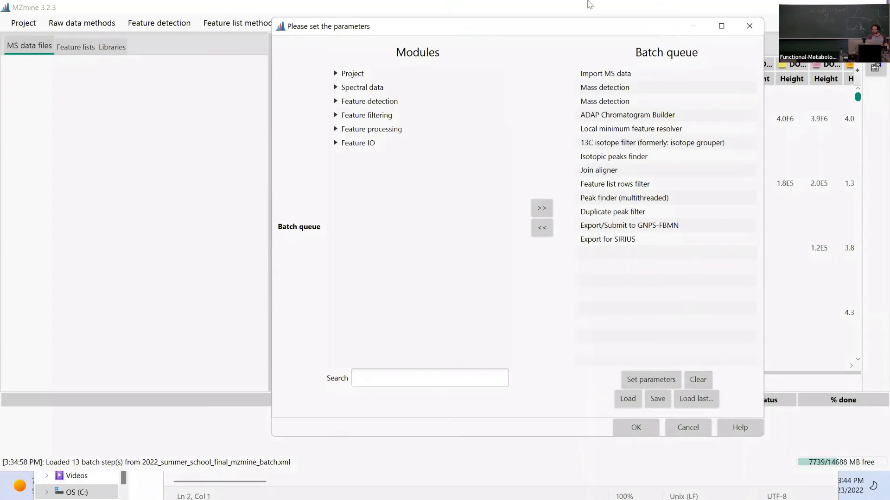
pyautogui.moveTo(577, 32); pyautogui.dragTo(497, 45)
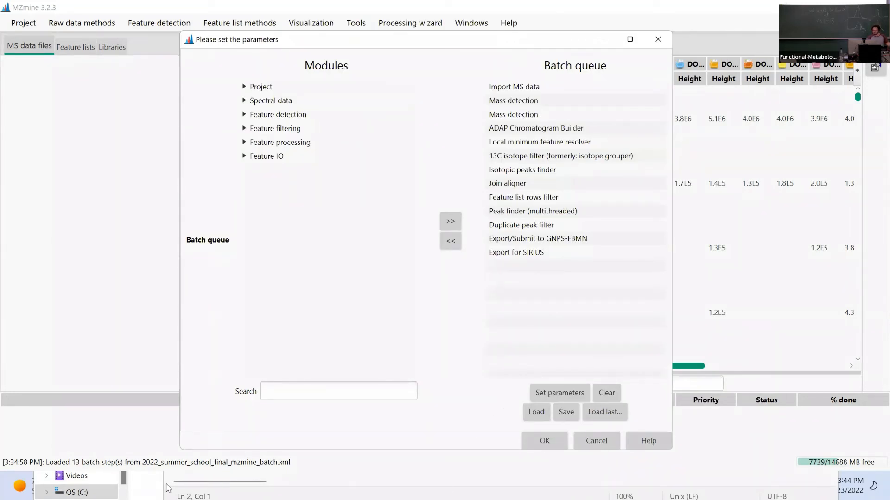
pyautogui.click(64, 486)
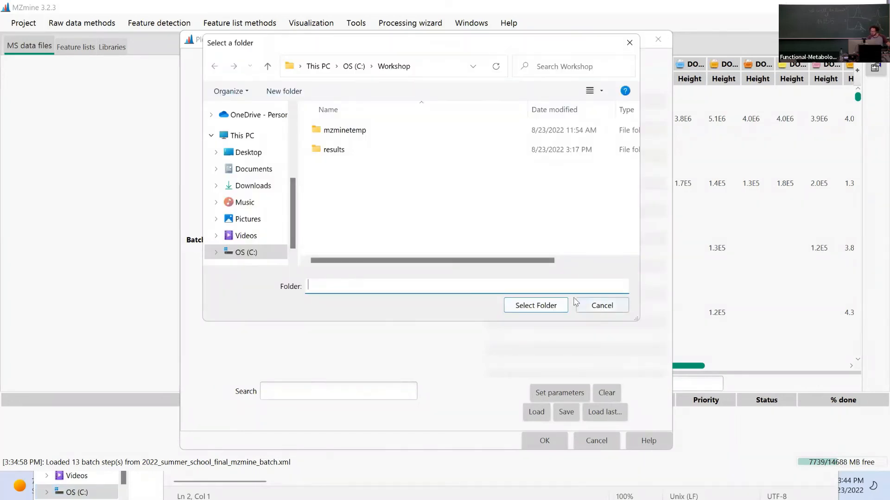
pyautogui.click(602, 307)
# Recheck the file names in the queue's Import MS data step and accept the parameters.
pyautogui.click(520, 86)
pyautogui.doubleClick(519, 87)
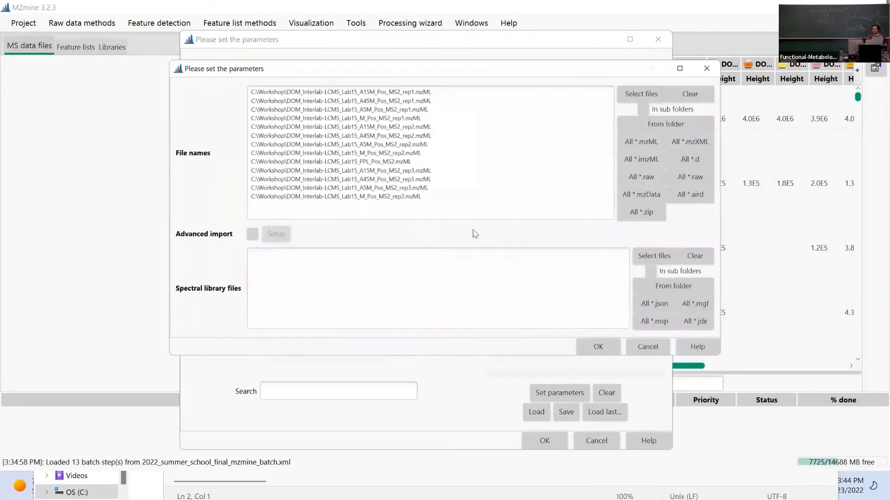
pyautogui.click(620, 348)
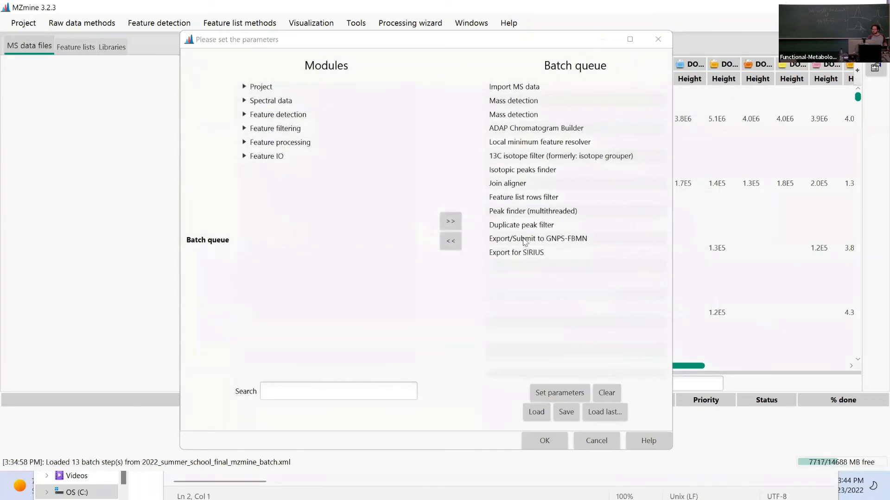
# Open the parameters of the queue's Export/Submit to GNPS-FBMN step and inspect its output filename.
pyautogui.click(524, 240)
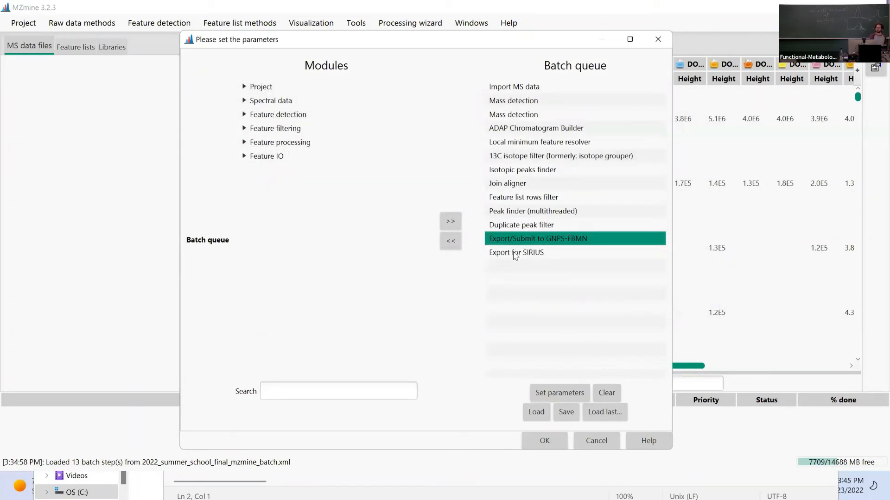
pyautogui.click(513, 253)
pyautogui.click(518, 242)
pyautogui.click(544, 252)
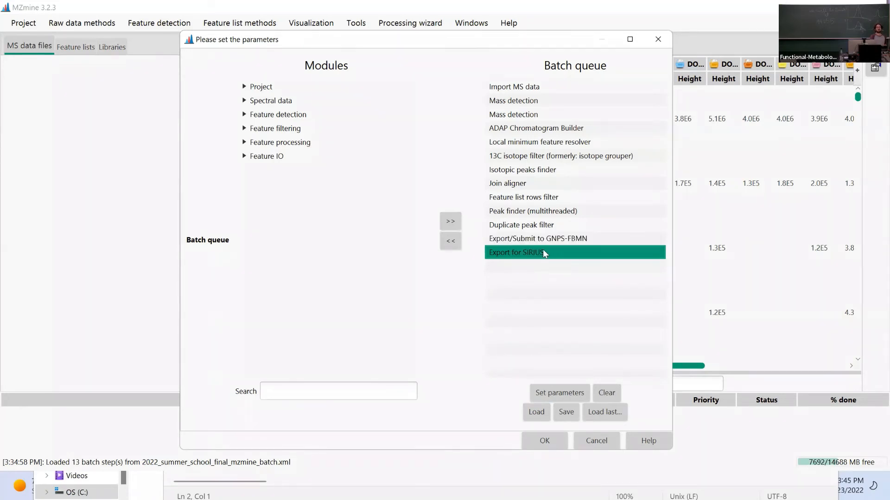
pyautogui.doubleClick(518, 239)
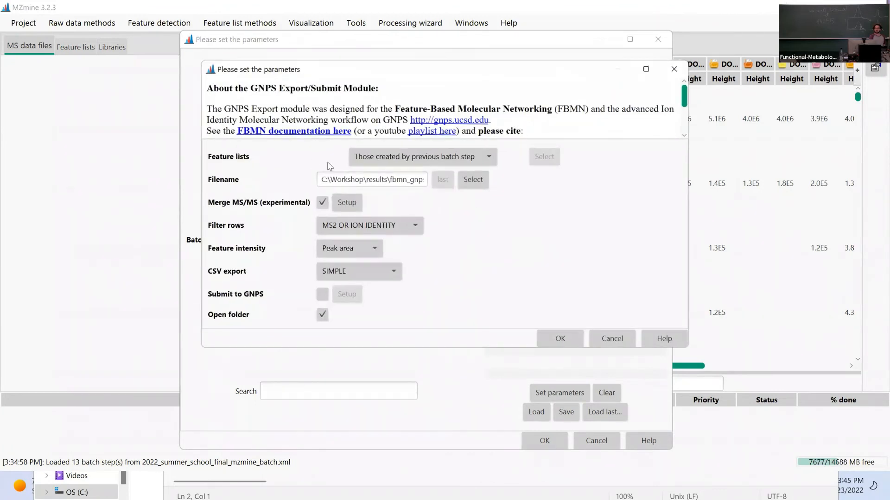
pyautogui.moveTo(323, 180); pyautogui.dragTo(464, 184)
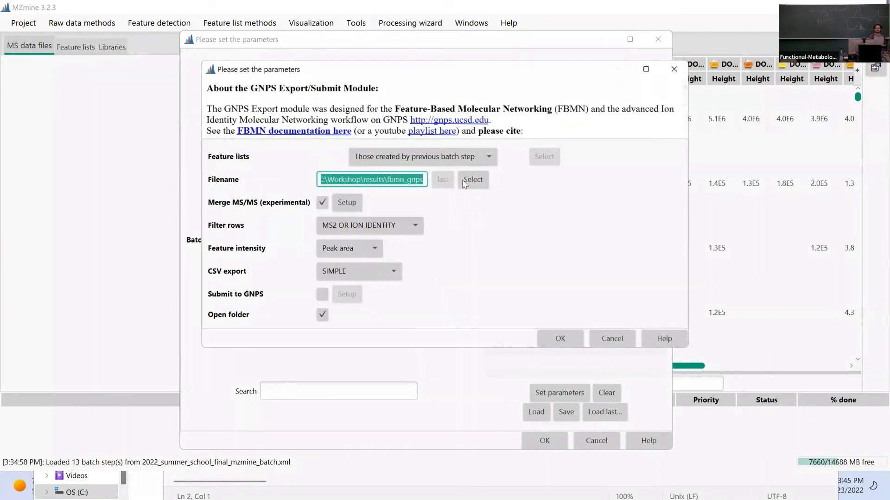
pyautogui.click(415, 181)
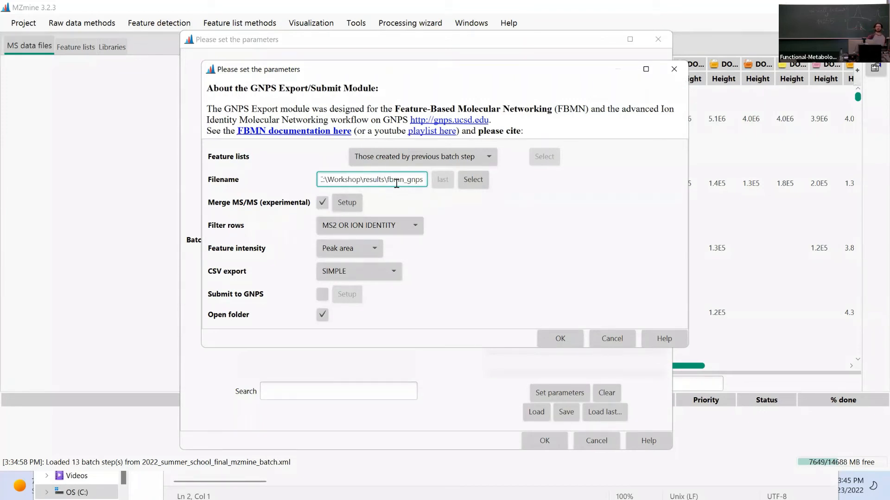
# Set the GNPS-FBMN export filename to 20220823_gnps_fbmn_lab15_dom_interstudy in C:\Workshop\results, without the .mgf extension, and accept the parameters.
pyautogui.click(472, 181)
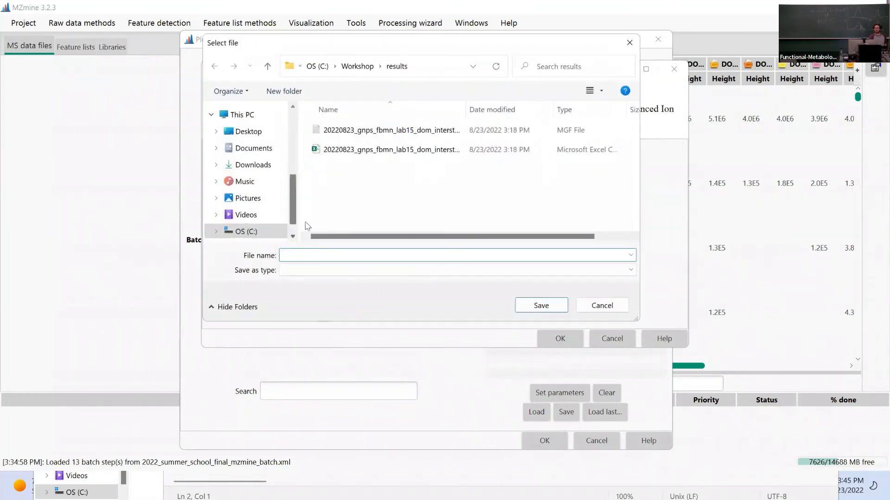
pyautogui.click(375, 132)
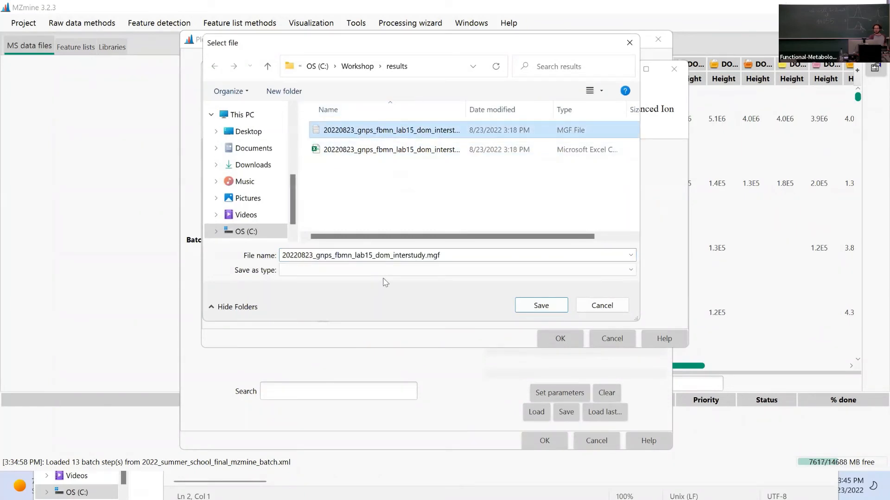
pyautogui.click(475, 256)
pyautogui.click(475, 256)
pyautogui.press('BackSpace')
pyautogui.press('BackSpace')
pyautogui.press('BackSpace')
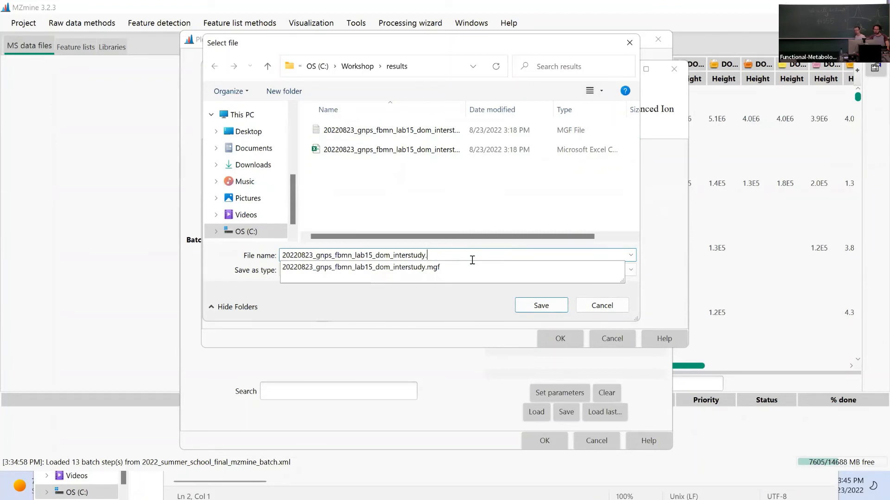
pyautogui.press('BackSpace')
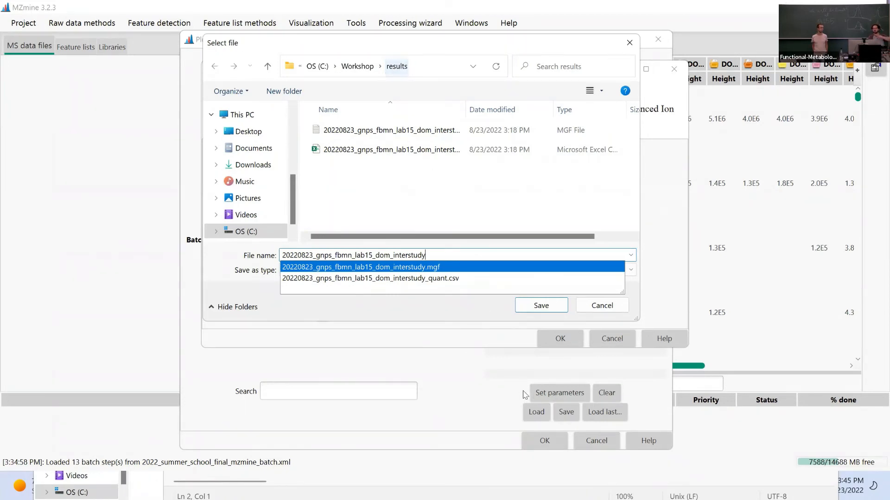
pyautogui.click(541, 304)
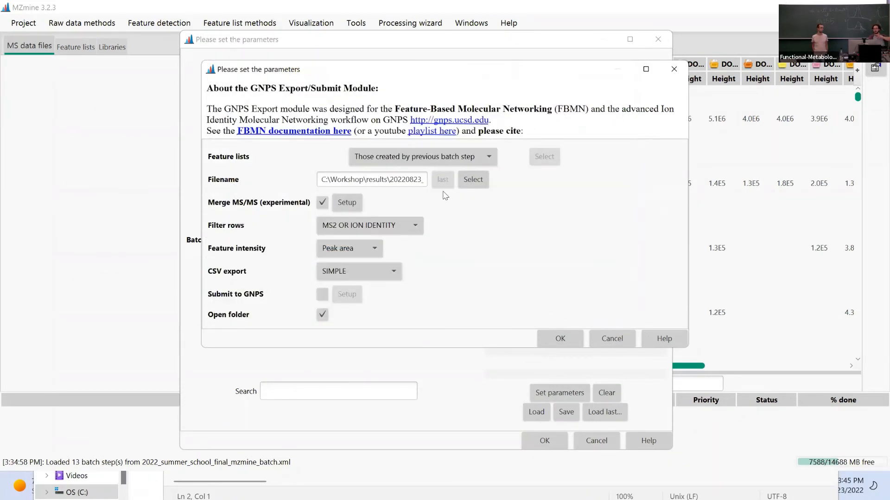
pyautogui.click(403, 182)
pyautogui.moveTo(325, 183); pyautogui.dragTo(520, 189)
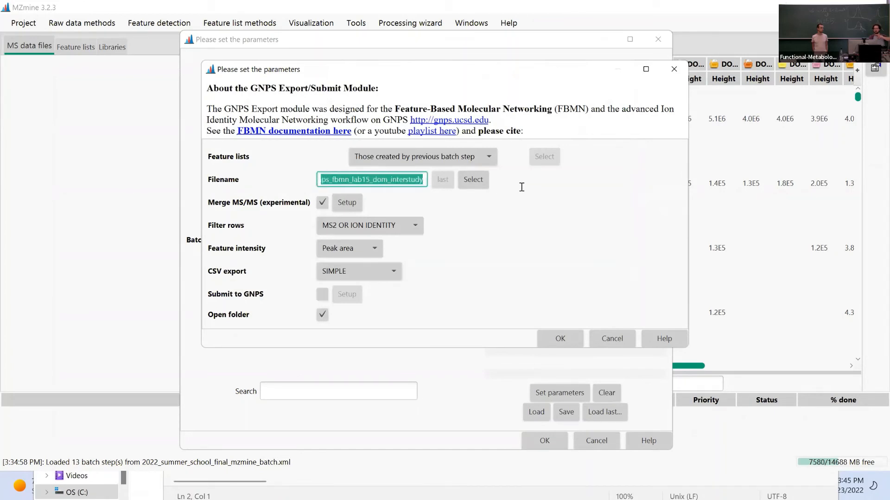
pyautogui.click(391, 180)
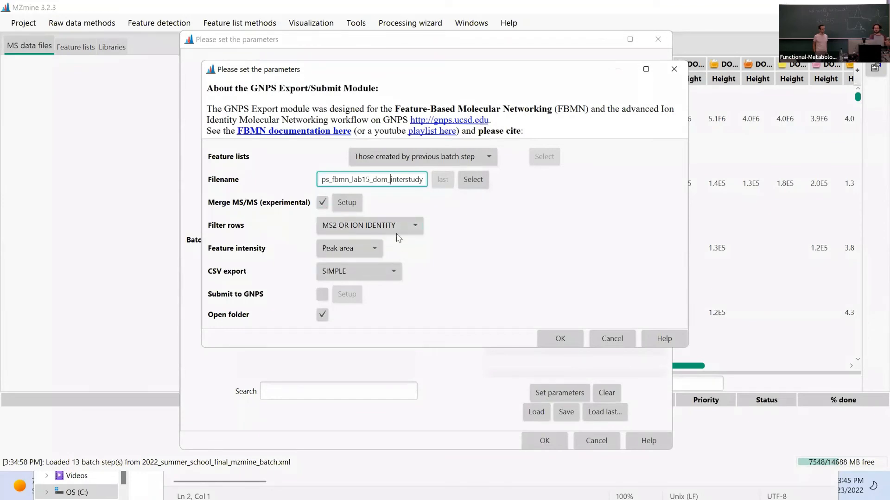
pyautogui.click(560, 339)
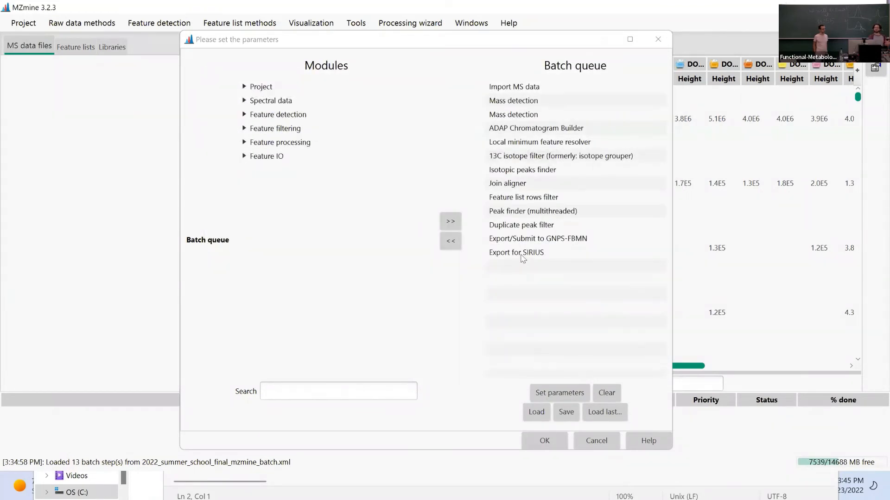
# For the Export for SIRIUS step's filename, reuse the existing MGF name in the results folder without its extension: 20220823_gnps_fbmn_lab15_dom_interstudy.
pyautogui.doubleClick(523, 255)
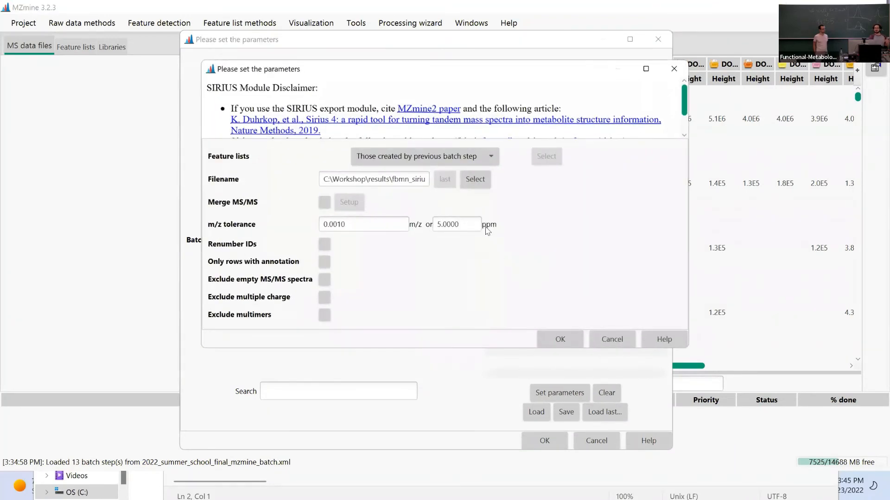
pyautogui.click(404, 183)
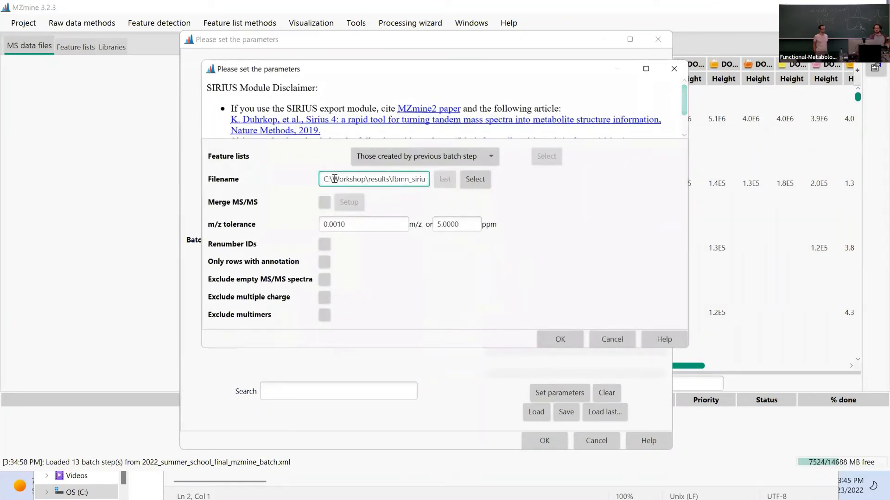
pyautogui.moveTo(324, 179); pyautogui.dragTo(485, 180)
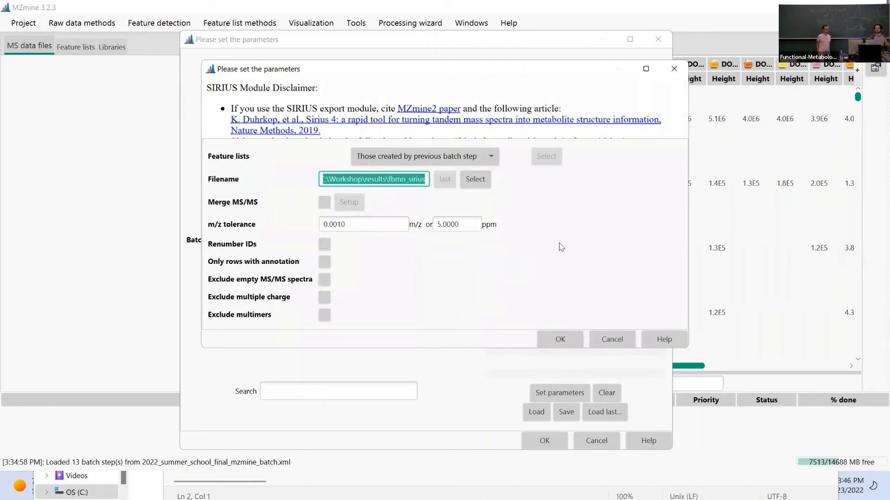
pyautogui.click(482, 183)
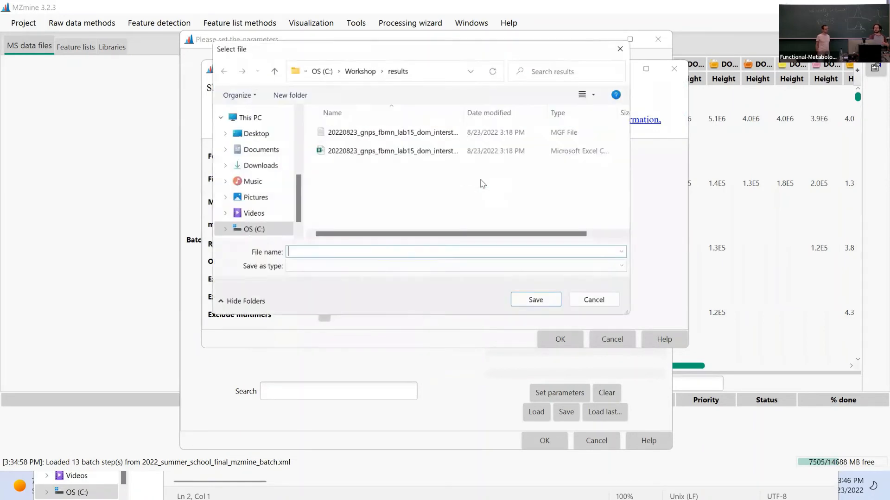
pyautogui.click(398, 134)
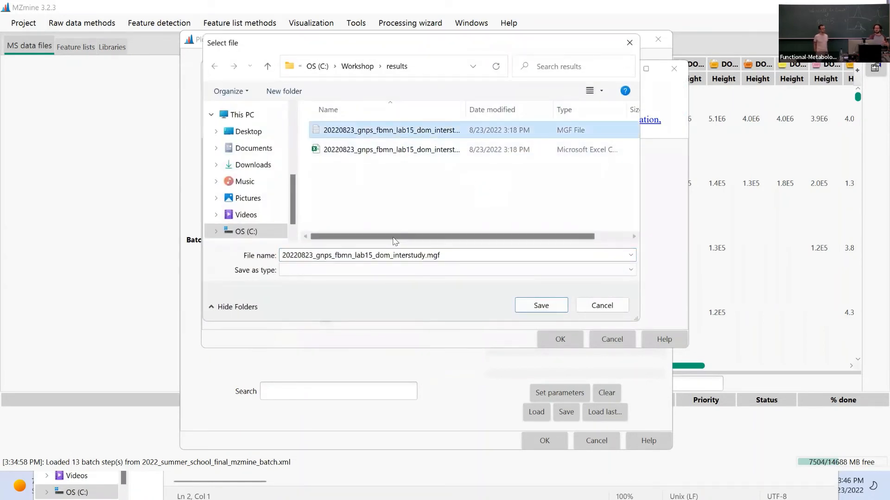
pyautogui.click(431, 256)
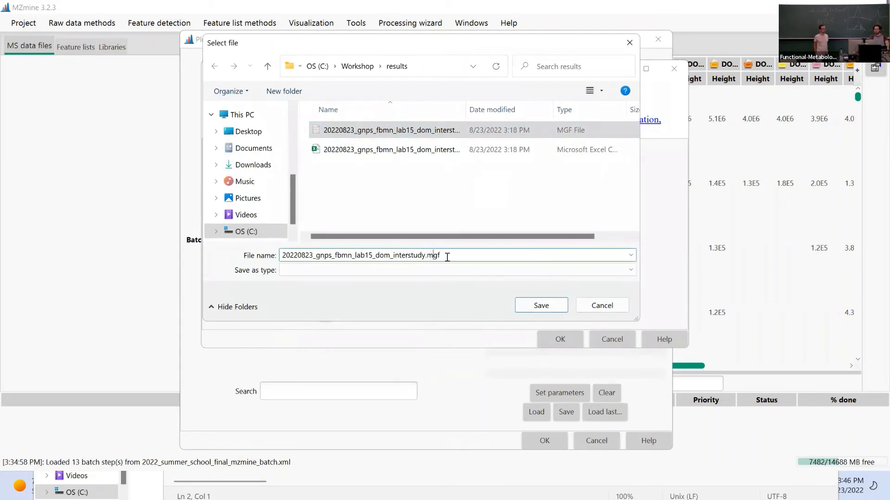
pyautogui.press('End')
pyautogui.press('BackSpace')
pyautogui.press('BackSpace')
pyautogui.press('BackSpace')
pyautogui.press('BackSpace')
pyautogui.press('BackSpace')
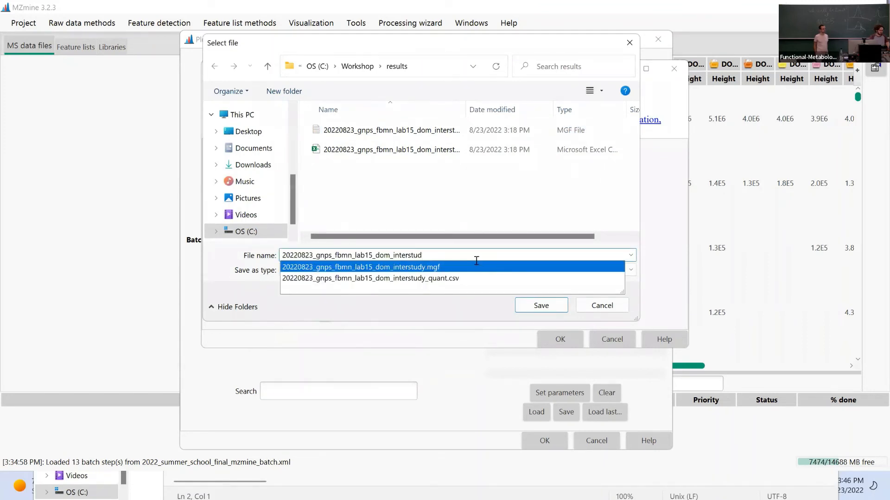
pyautogui.write('y')
# Replace gnps_fbmn with sirius so the filename reads 20220823_sirius_lab15_dom_interstudy, and accept the SIRIUS export parameters.
pyautogui.moveTo(316, 256); pyautogui.dragTo(352, 258)
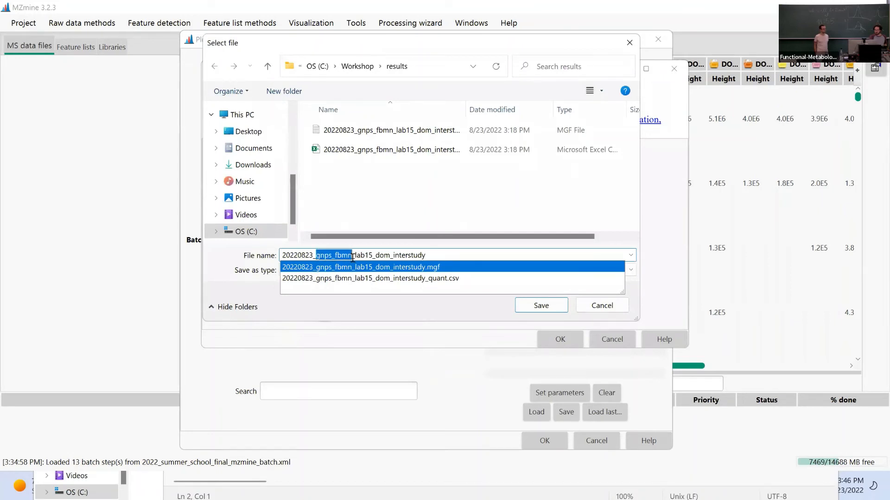
pyautogui.write('sirius')
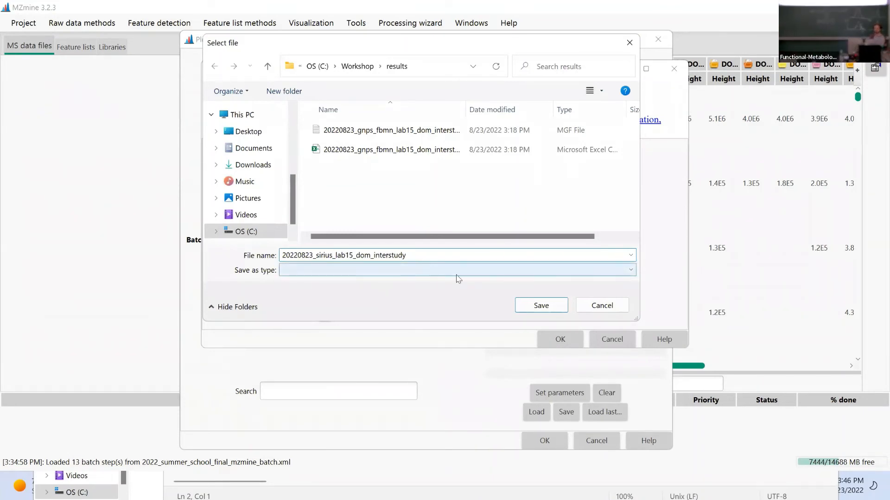
pyautogui.click(560, 308)
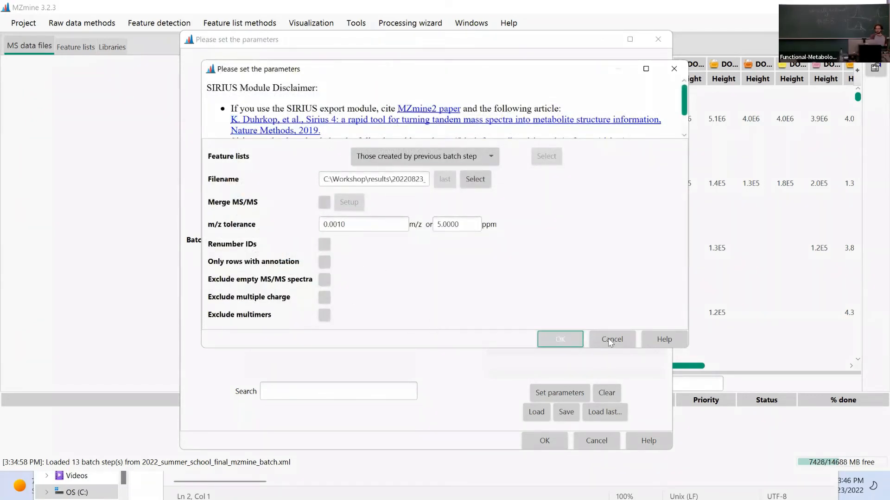
pyautogui.click(560, 340)
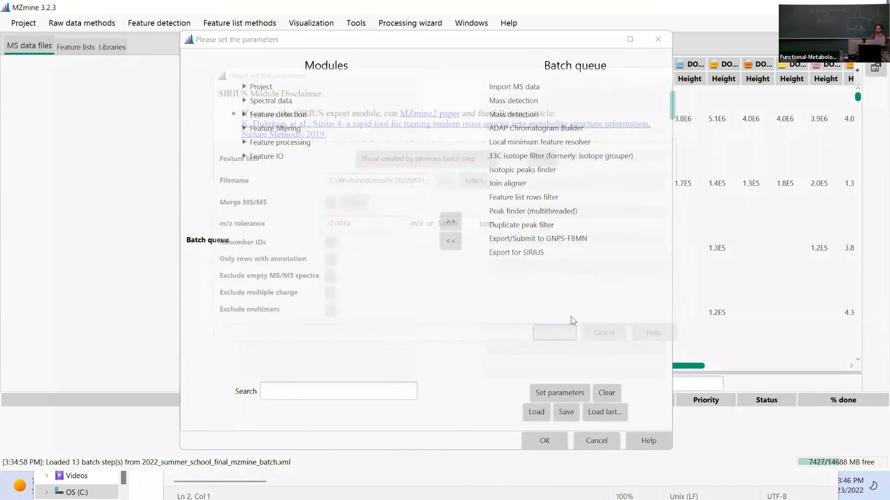
# Save the batch queue as 2022_summer_school2.xml in the Workshop folder, replacing the existing file.
pyautogui.click(561, 411)
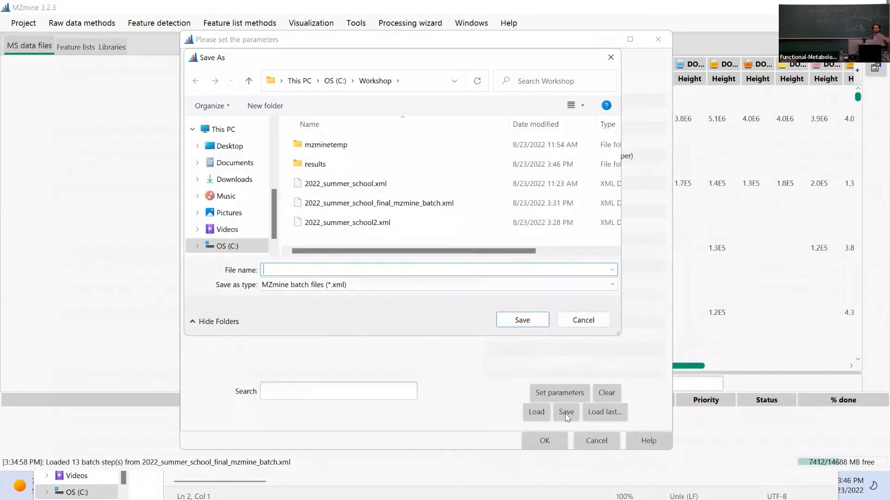
pyautogui.click(394, 206)
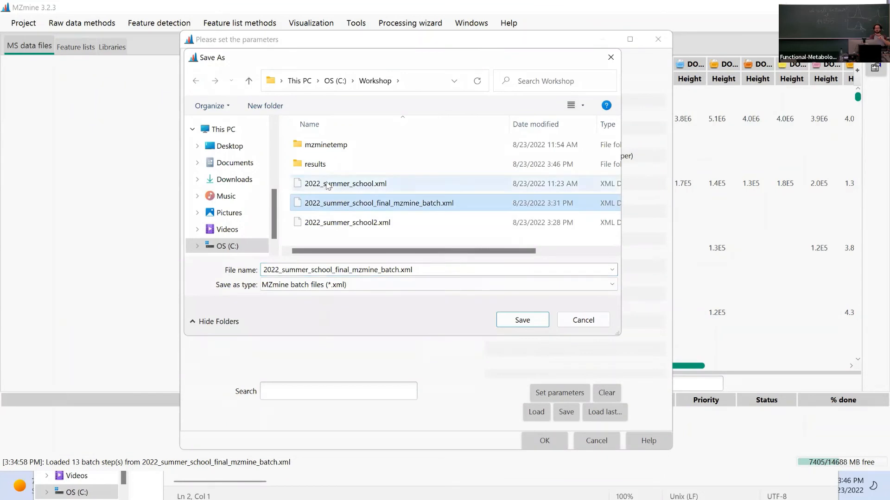
pyautogui.click(358, 225)
pyautogui.click(526, 325)
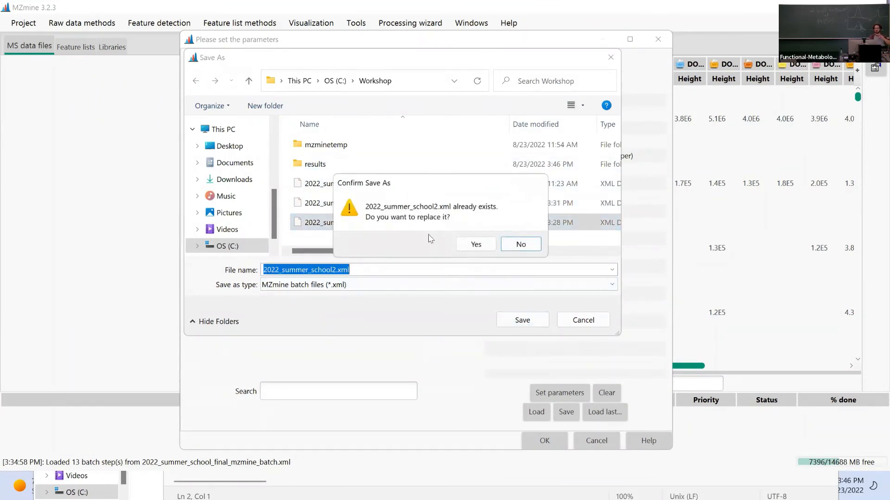
pyautogui.click(477, 244)
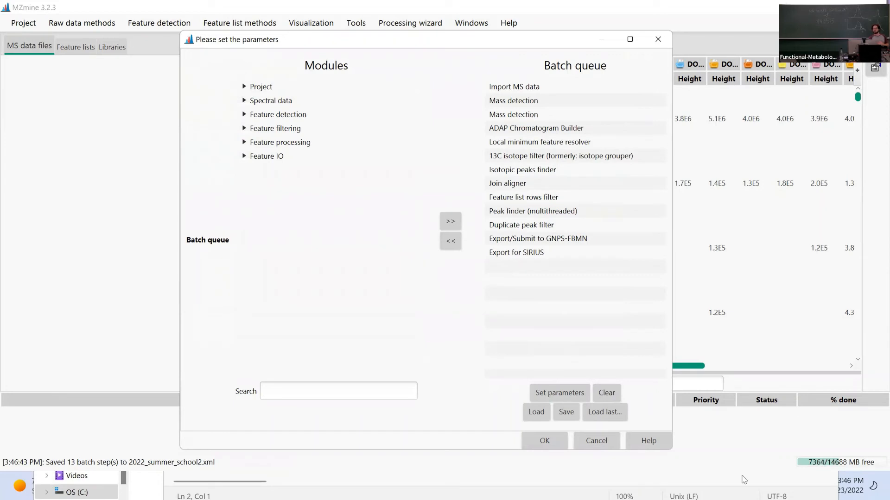
# Run the batch queue and display the feature lists it generates.
pyautogui.click(545, 444)
pyautogui.click(551, 438)
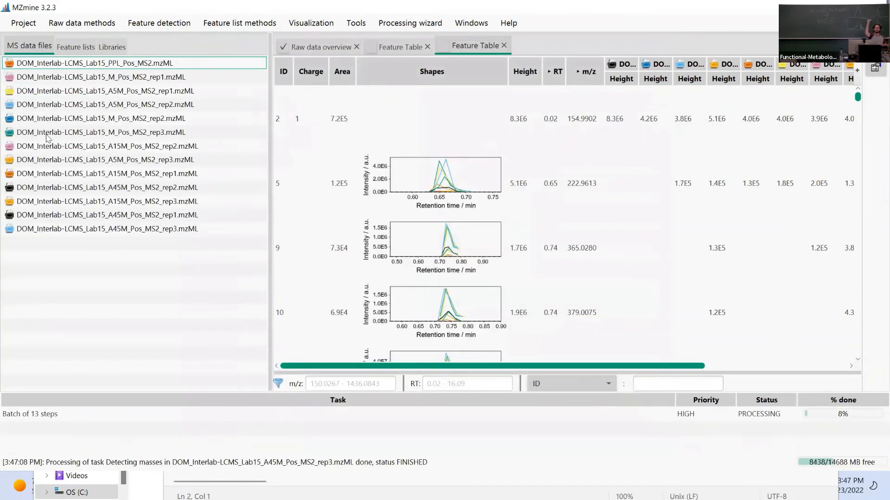
pyautogui.click(74, 47)
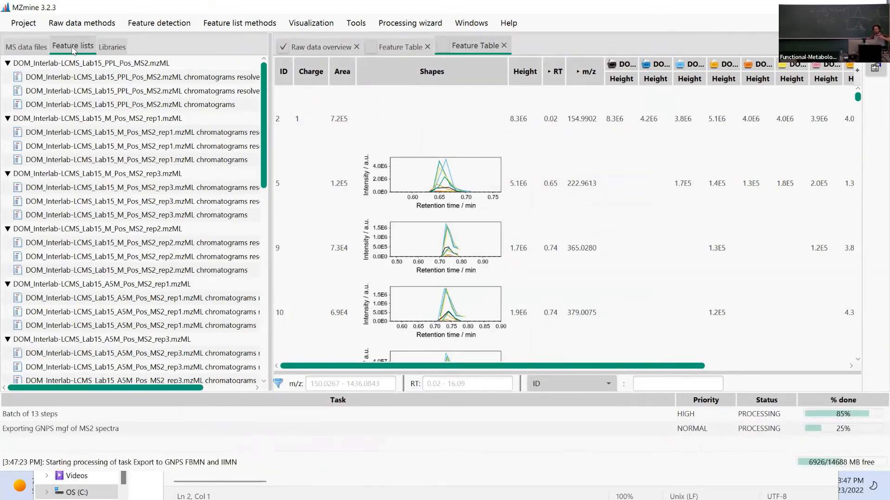
# Switch to the results folder in File Explorer and select the exported GNPS MGF, quant CSV and SIRIUS MGF files.
pyautogui.hotkey('alt', 'Tab')
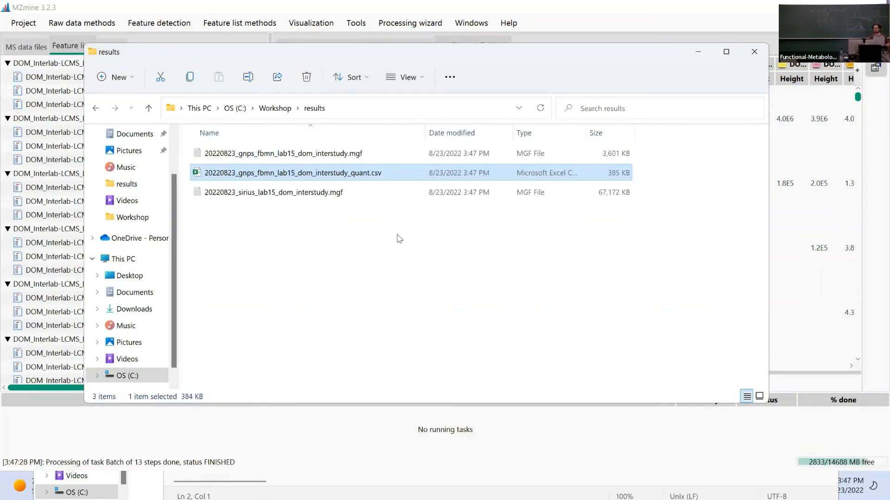
pyautogui.click(324, 213)
pyautogui.click(284, 155)
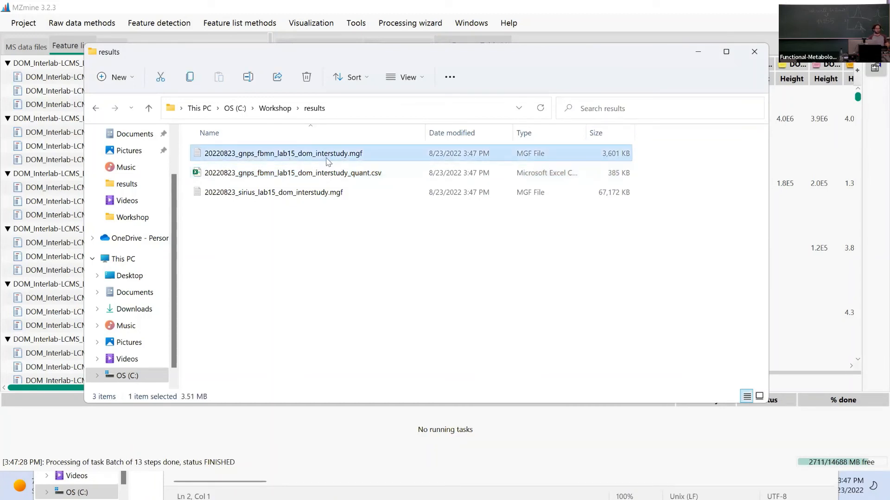
pyautogui.keyDown('shift'); pyautogui.click(311, 192); pyautogui.keyUp('shift')
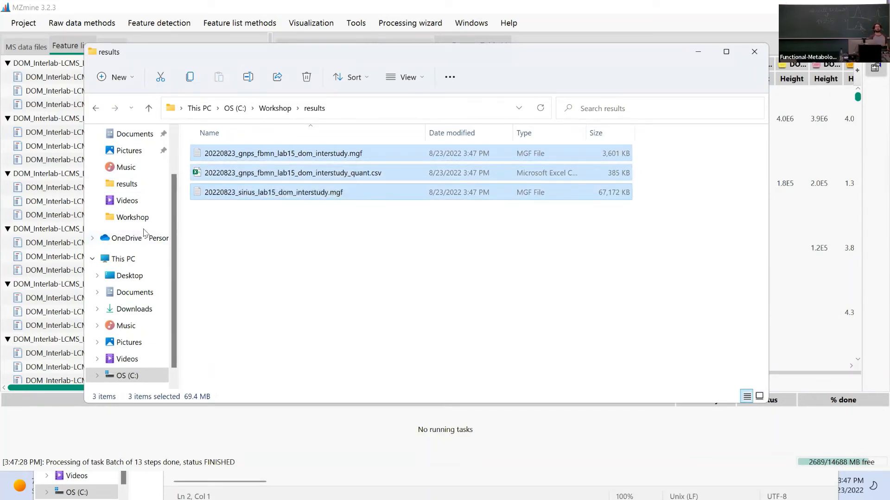
# Return to MZmine, look through the feature lists down to the aligned ones, and show the imported MS data files.
pyautogui.click(84, 11)
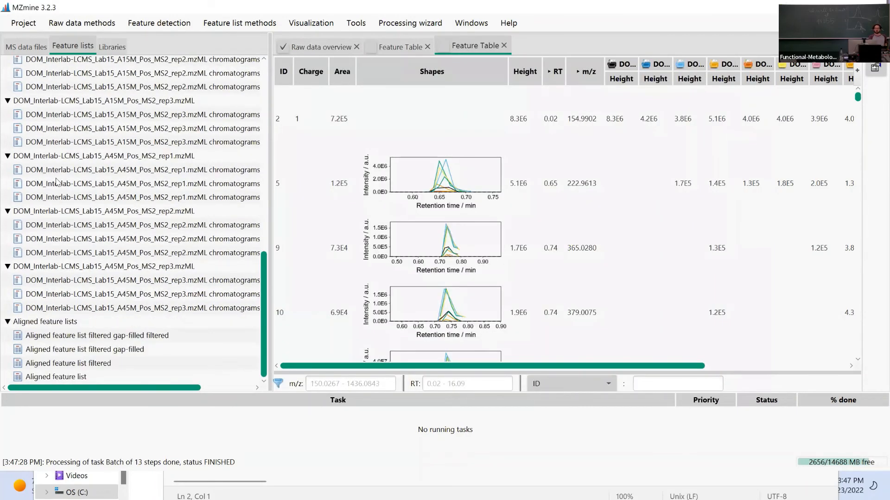
pyautogui.click(30, 46)
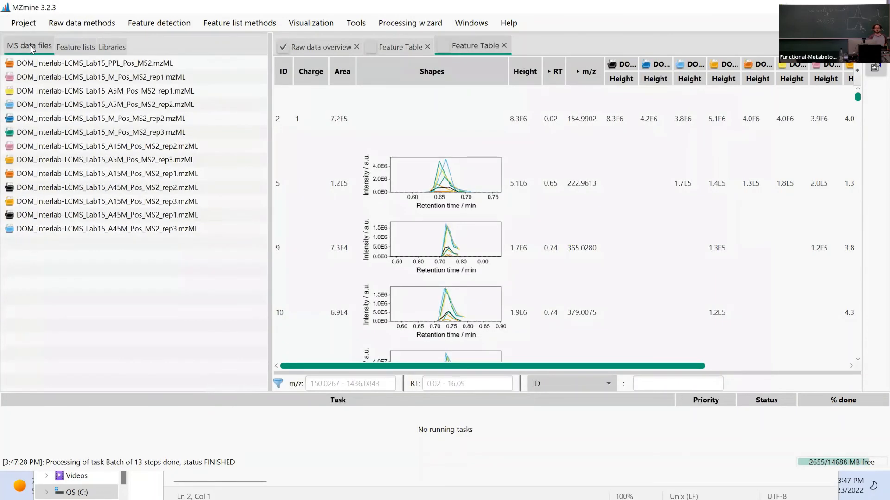
# Open the batch queue and remove its Import MS data step.
pyautogui.click(56, 81)
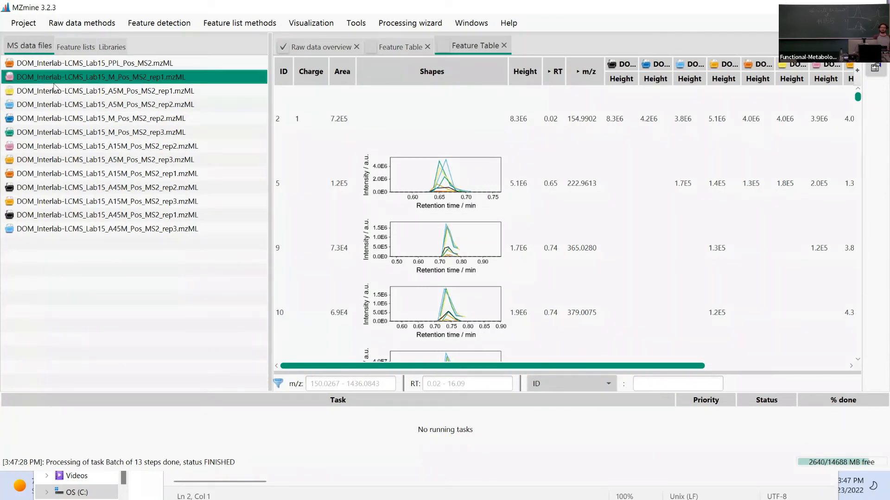
pyautogui.click(22, 25)
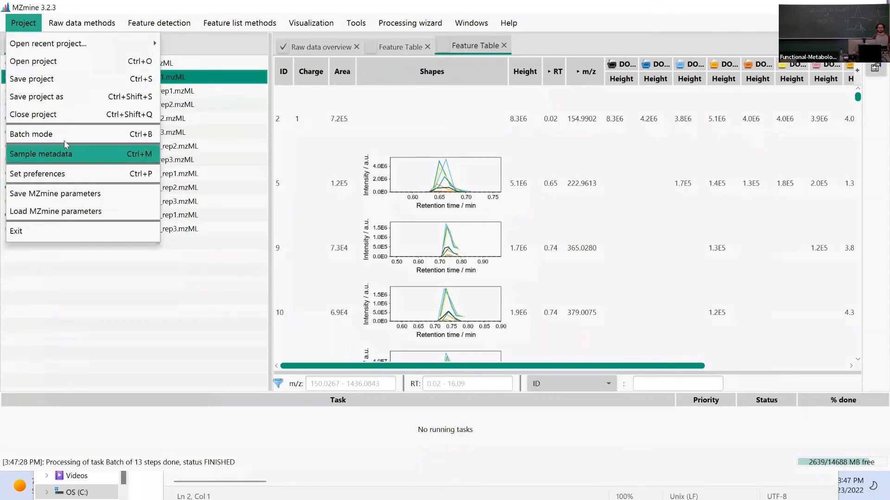
pyautogui.click(43, 140)
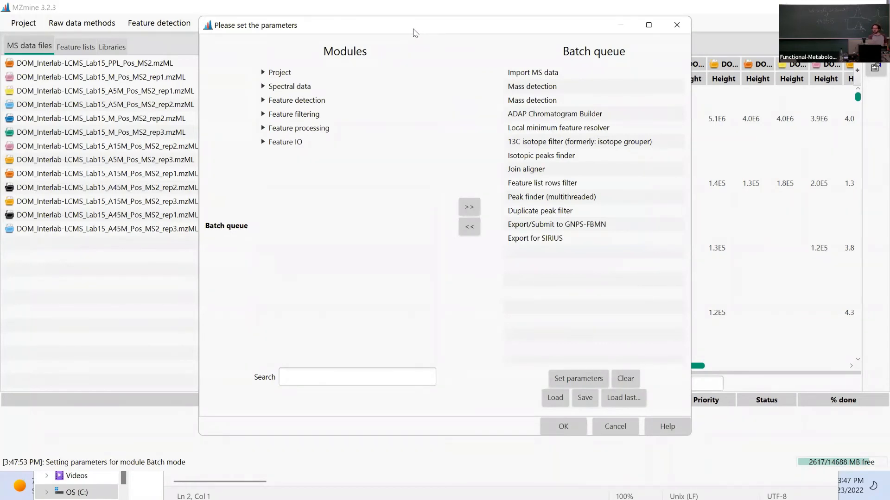
pyautogui.click(431, 93)
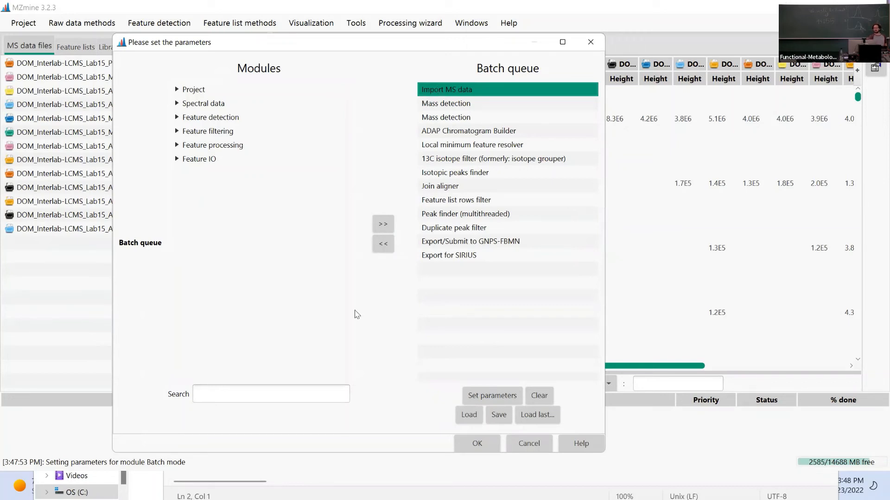
pyautogui.click(383, 243)
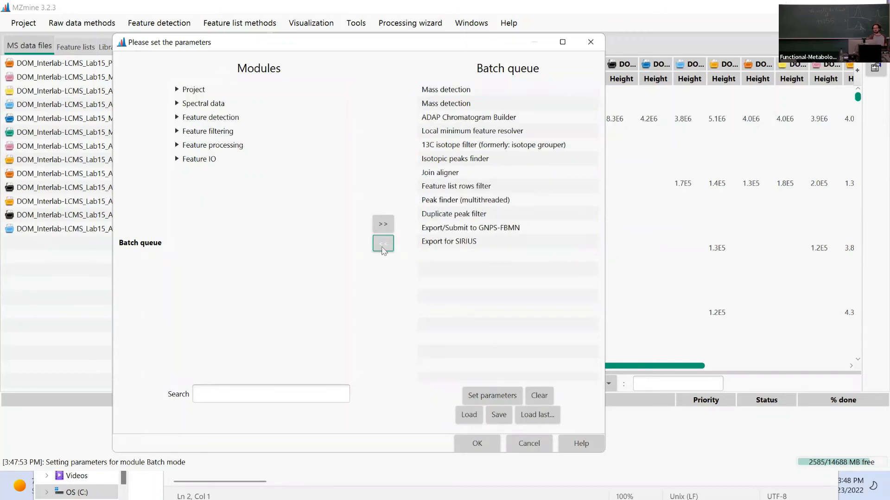
# Check the raw data file selection in the mass detection steps and the ADAP Chromatogram Builder, confirming All raw data files.
pyautogui.doubleClick(442, 91)
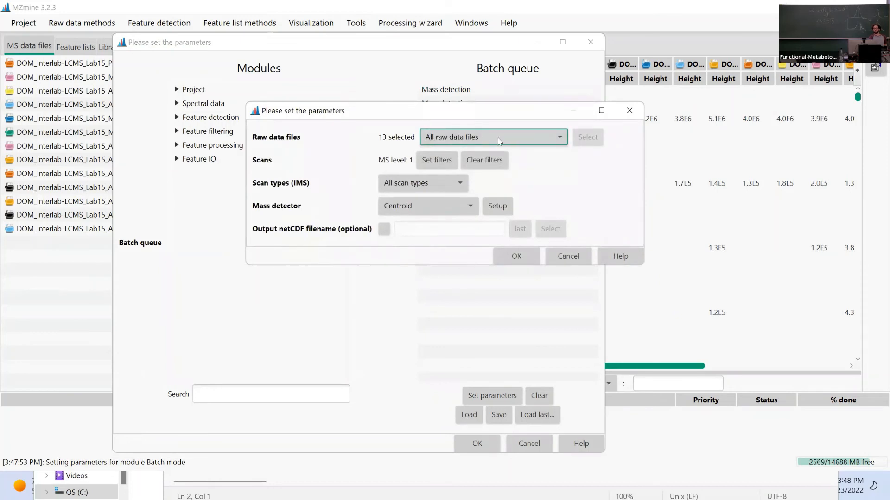
pyautogui.click(516, 256)
pyautogui.doubleClick(453, 103)
pyautogui.click(516, 254)
pyautogui.doubleClick(453, 117)
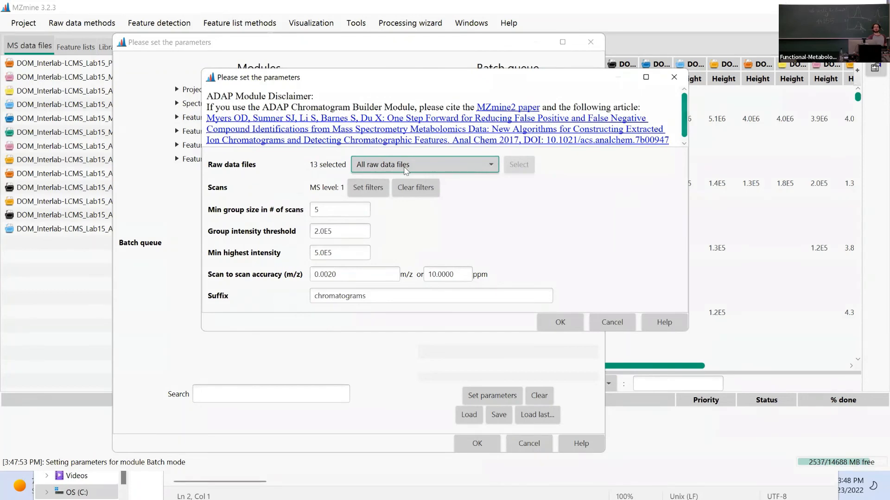
pyautogui.click(573, 327)
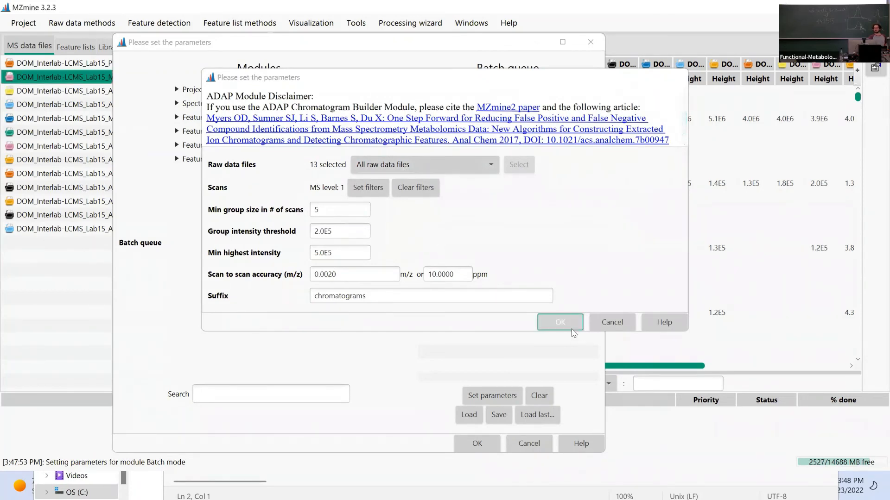
# Run the batch queue through the GNPS-FBMN and SIRIUS exports, and display the feature lists.
pyautogui.click(445, 232)
pyautogui.click(445, 242)
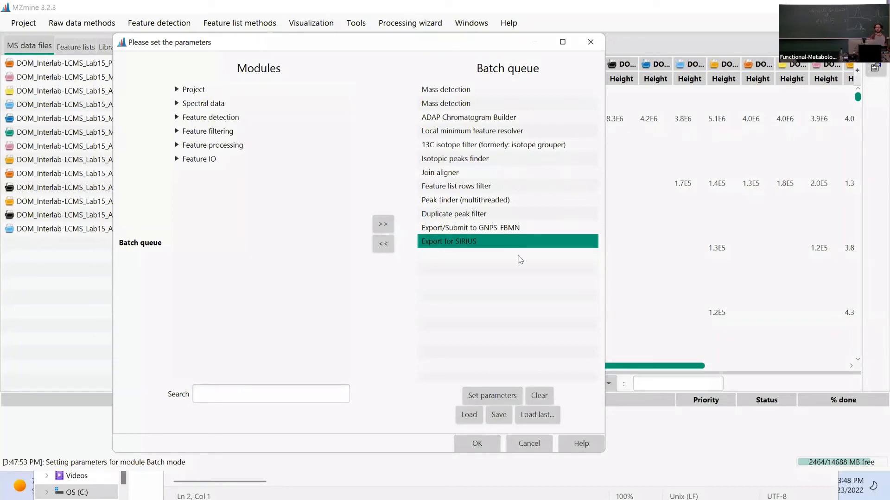
pyautogui.click(491, 449)
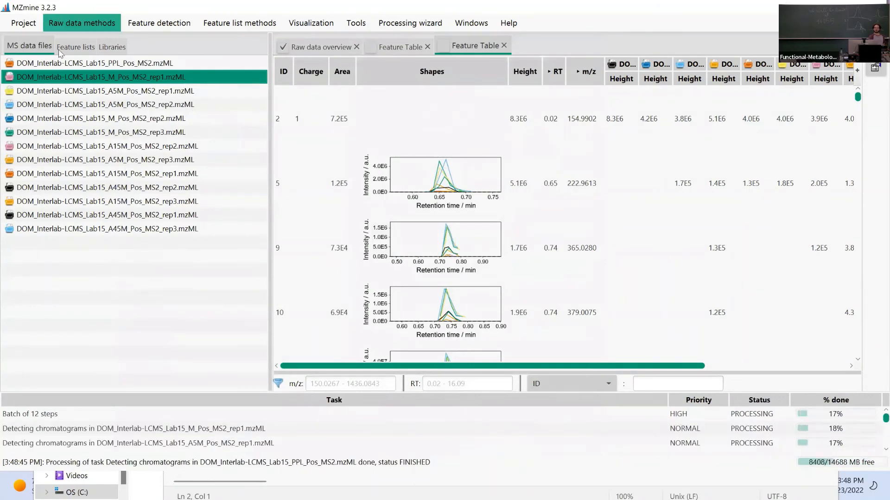
pyautogui.click(85, 49)
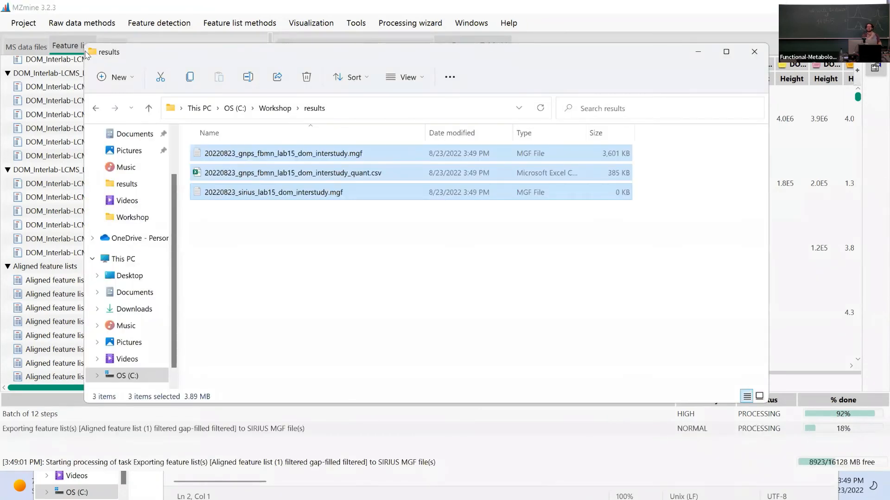
# Review the exported files in the results folder, selecting the GNPS quant CSV, and return to MZmine.
pyautogui.click(308, 210)
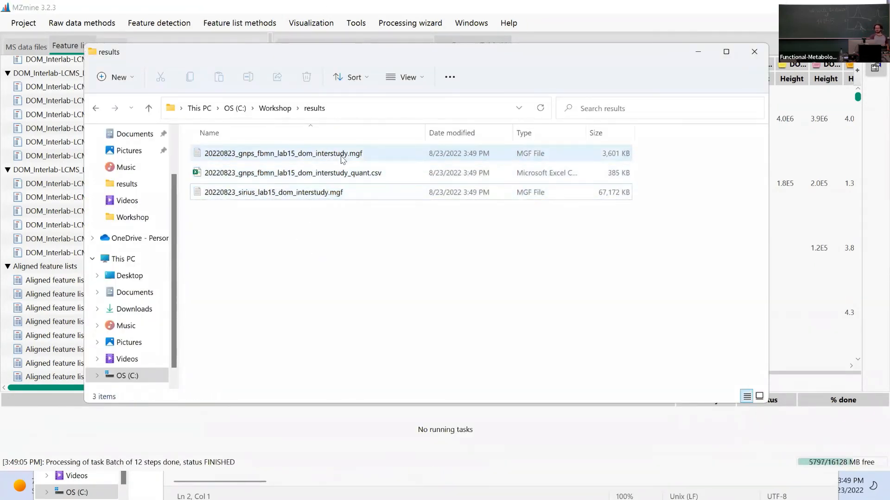
pyautogui.click(339, 173)
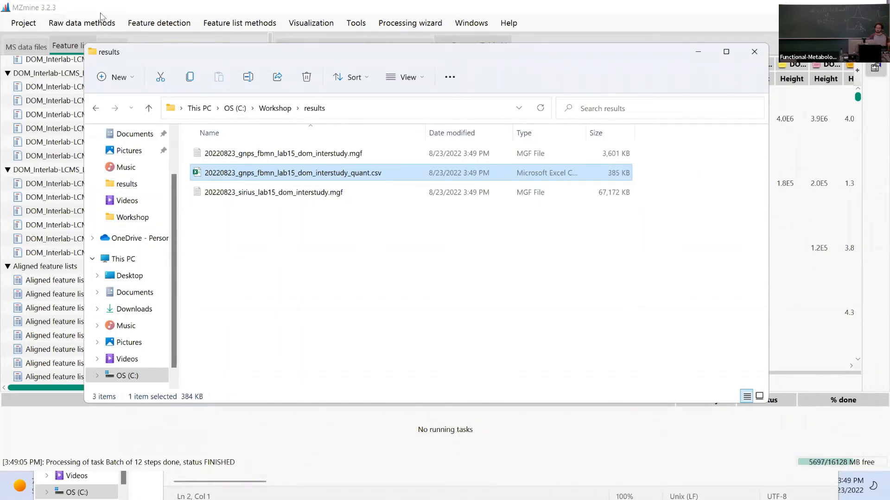
pyautogui.click(24, 23)
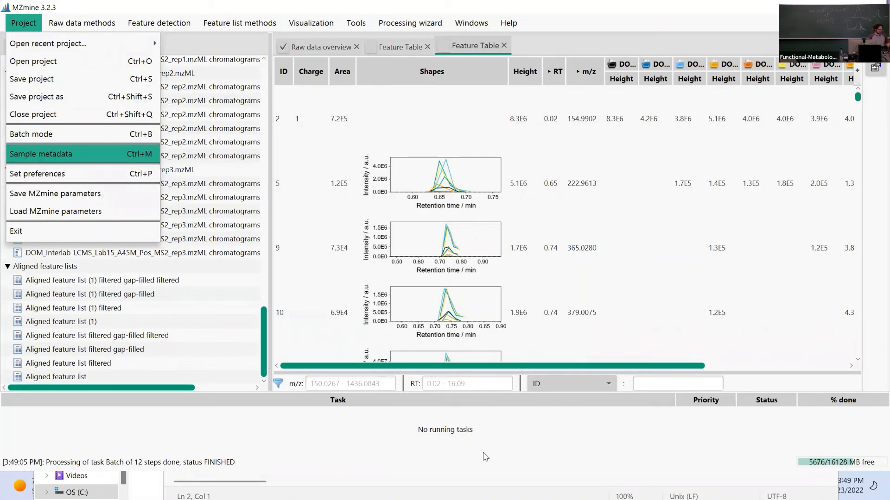
# Switch to Google Drive, open the mzmine3_workflow_summer_school2022 presentation, and view its molecular networking and SIRIUS export slides.
pyautogui.hotkey('alt', 'Tab')
pyautogui.hotkey('alt', 'Tab')
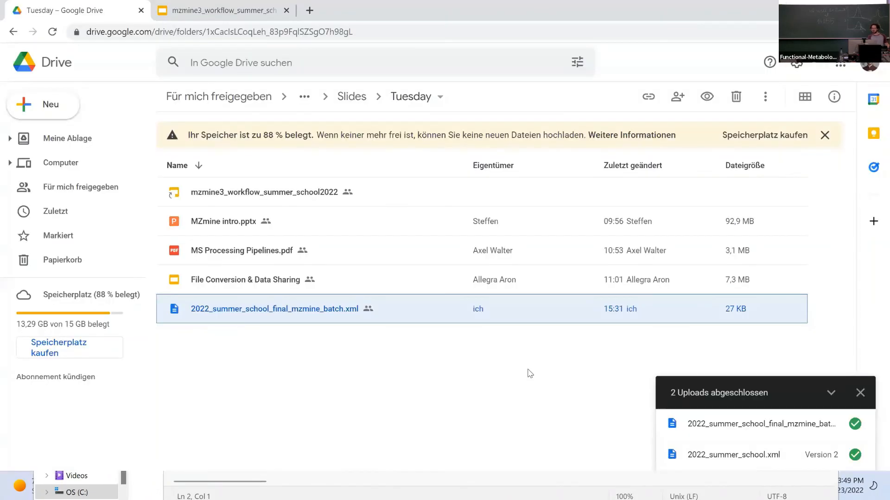
pyautogui.click(242, 192)
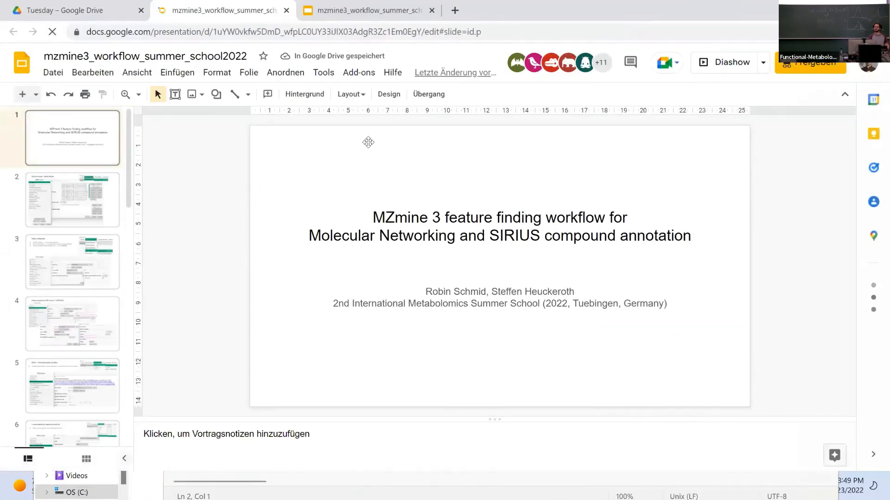
pyautogui.scroll(-1, 76, 234)
pyautogui.scroll(-15, 77, 234)
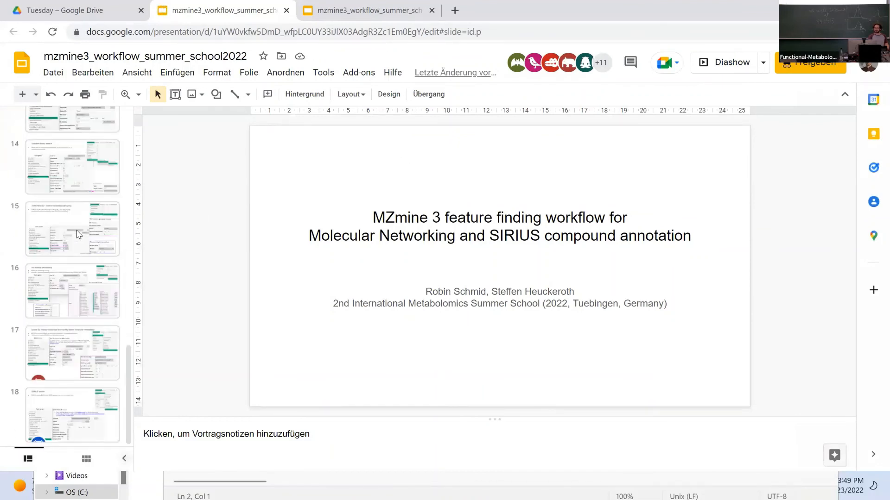
pyautogui.click(85, 361)
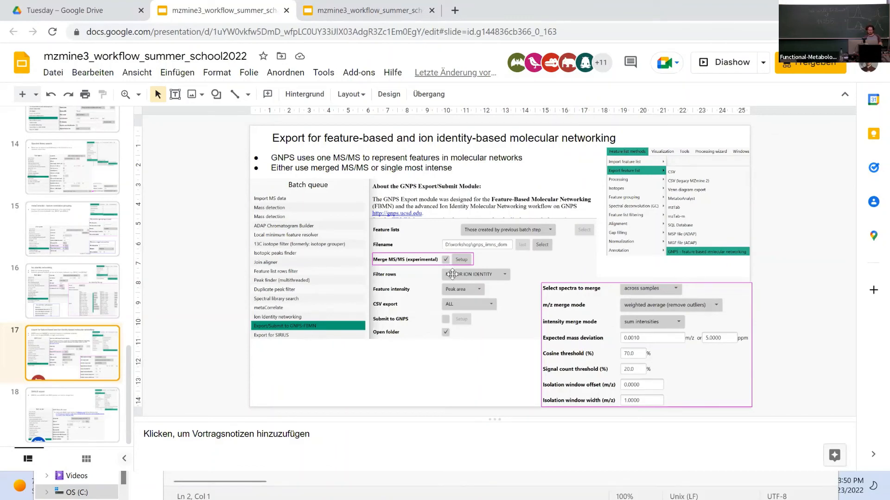
pyautogui.press('Down')
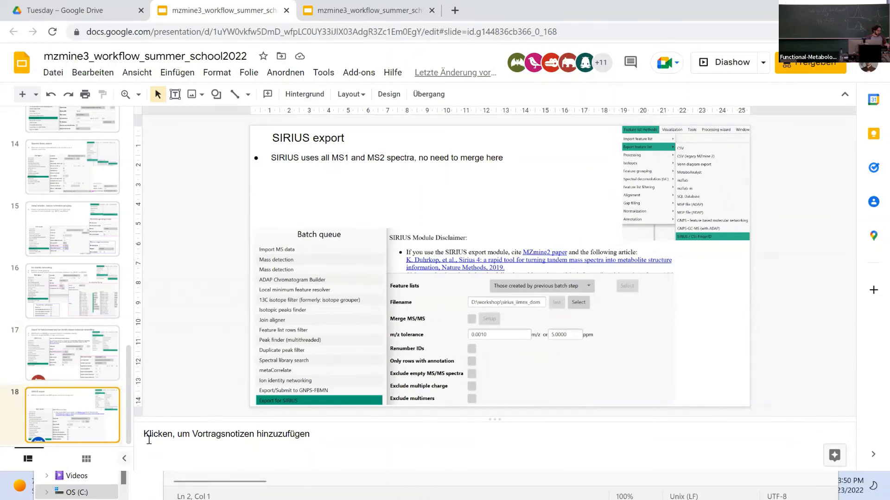
# Return to MZmine, reopen the batch queue, and view the parameters of its Export for SIRIUS step.
pyautogui.hotkey('alt', 'Tab')
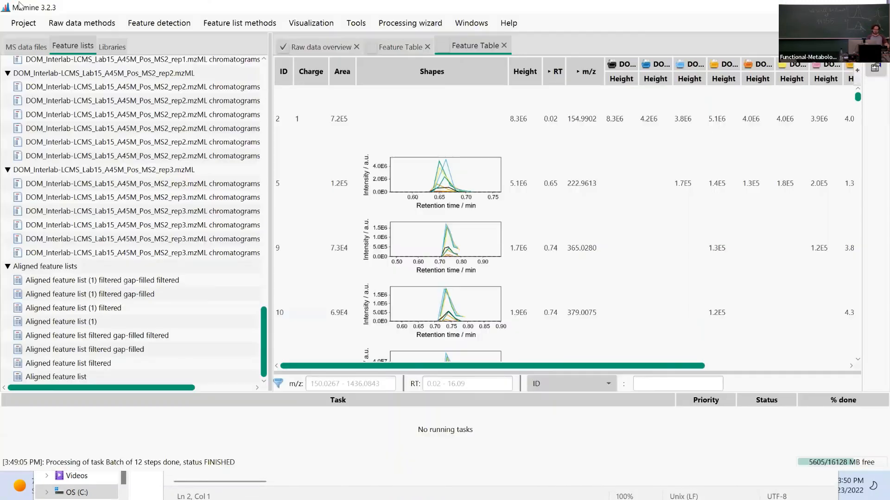
pyautogui.click(22, 21)
pyautogui.click(41, 116)
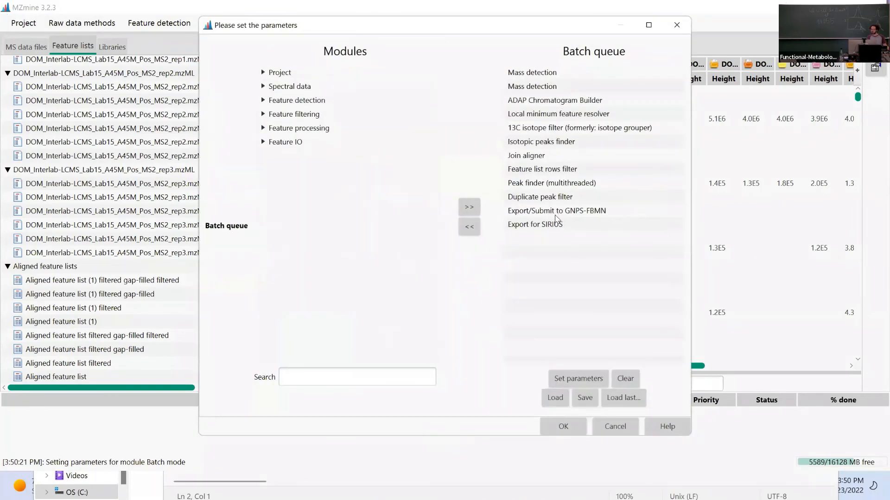
pyautogui.doubleClick(549, 225)
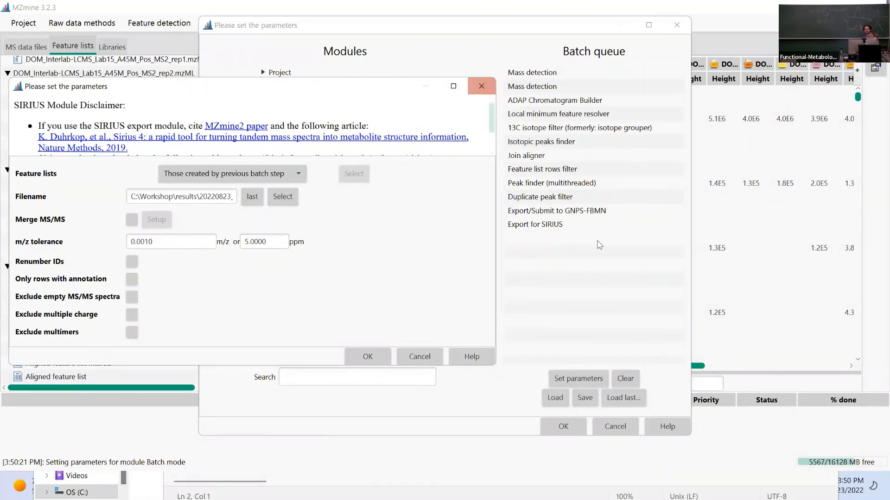
pyautogui.click(481, 85)
# Search the batch modules for sirius and add another Export for SIRIUS step with the preset parameters.
pyautogui.click(315, 382)
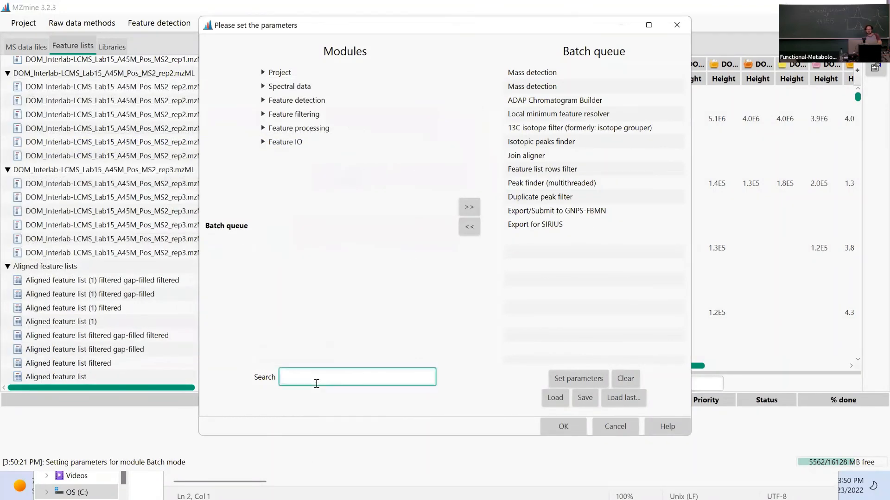
pyautogui.write('sirius')
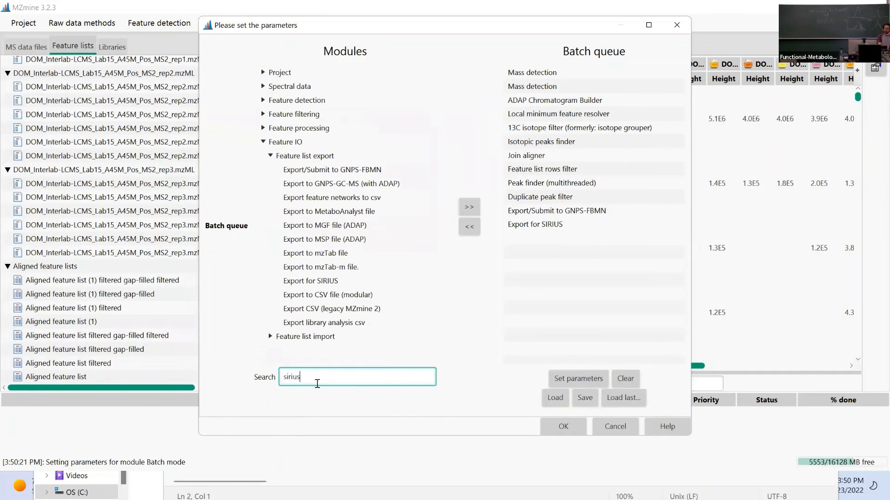
pyautogui.press('Return')
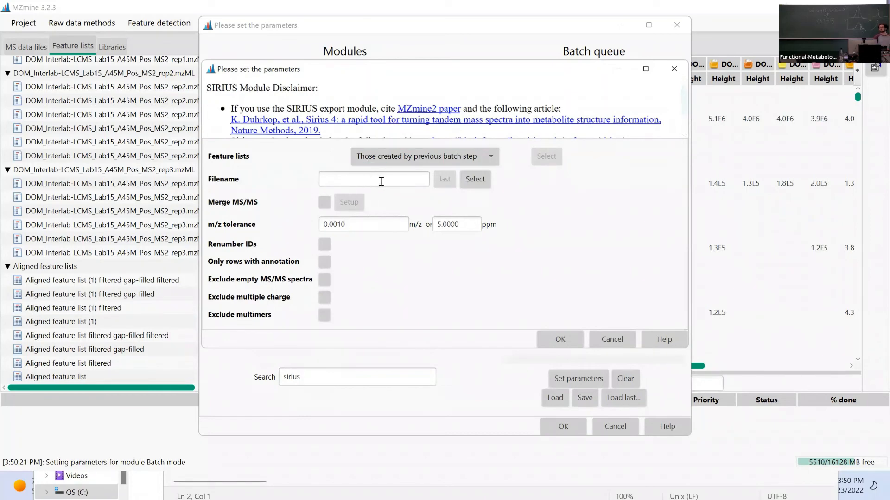
pyautogui.click(576, 343)
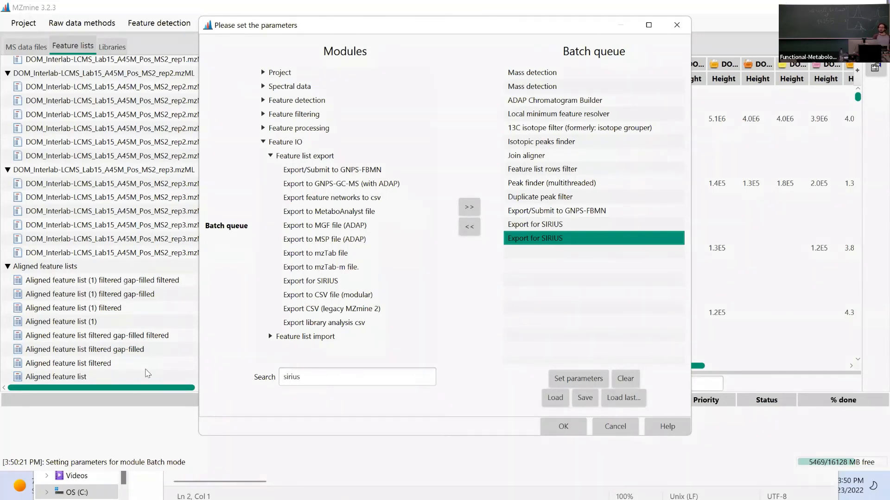
# Search the batch modules for FBMN, view the GNPS export parameters, and close them without adding the step.
pyautogui.doubleClick(315, 376)
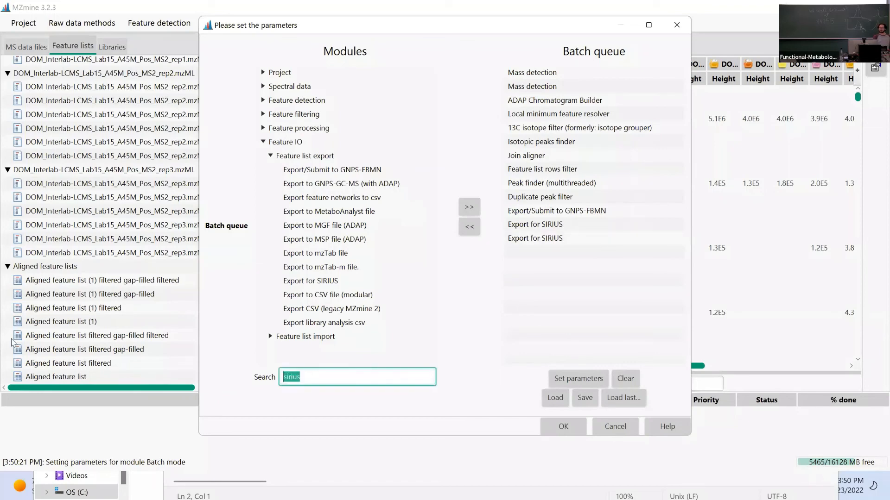
pyautogui.write('FBMN')
pyautogui.press('Return')
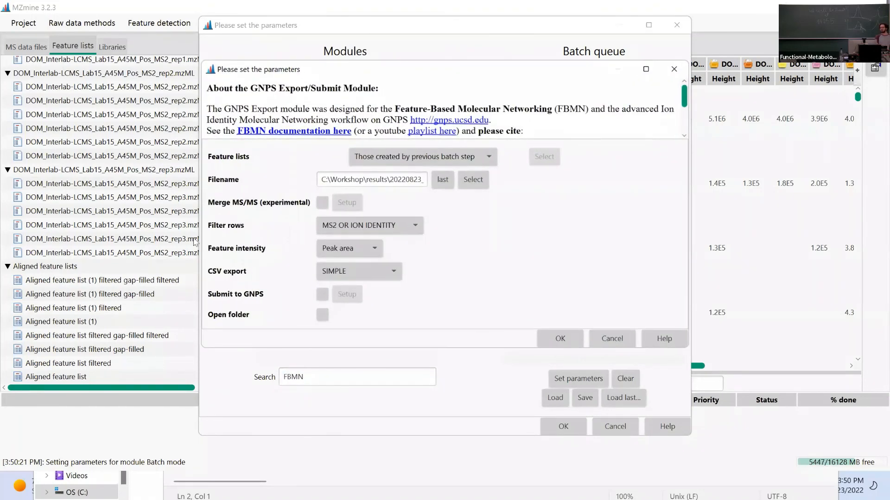
pyautogui.press('Escape')
pyautogui.moveTo(303, 379); pyautogui.dragTo(245, 365)
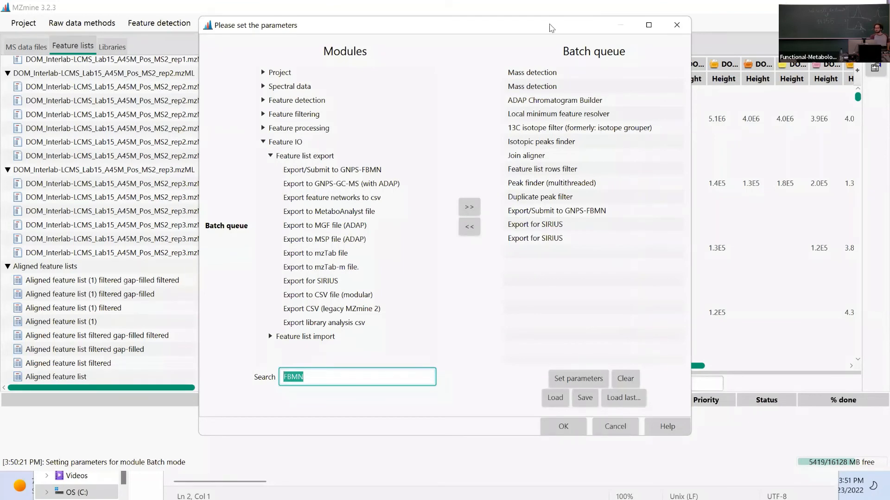
pyautogui.moveTo(548, 29); pyautogui.dragTo(305, 43)
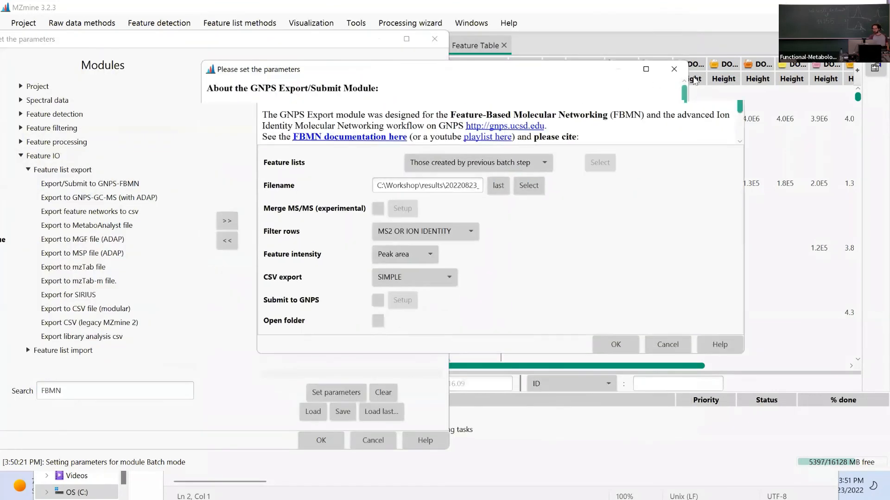
pyautogui.click(395, 55)
# Cancel the batch queue dialog without running it and free the unused memory.
pyautogui.click(278, 26)
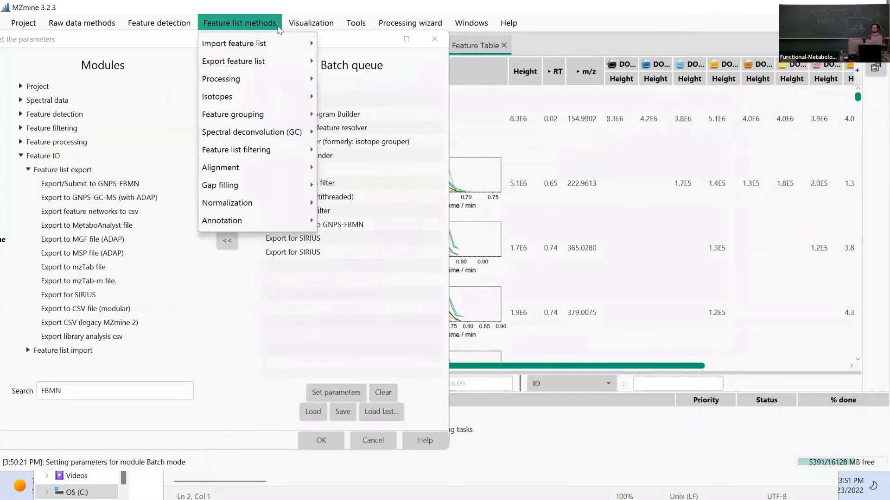
pyautogui.click(320, 9)
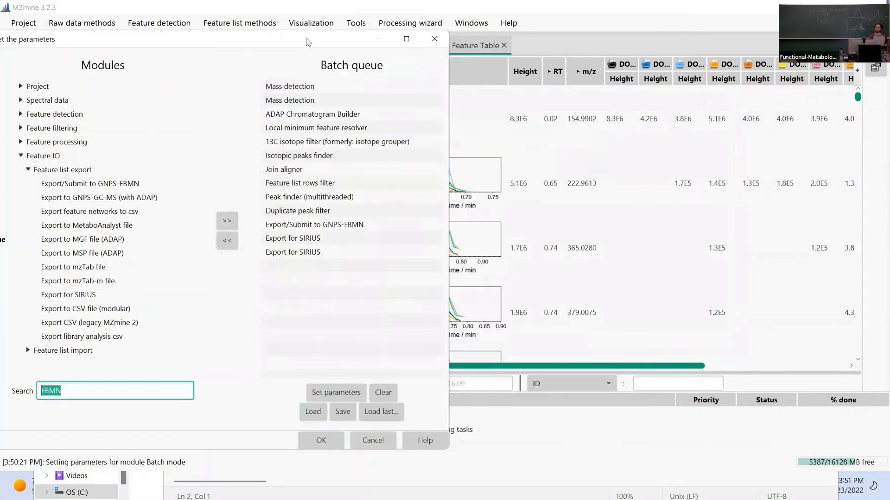
pyautogui.moveTo(308, 43); pyautogui.dragTo(449, 35)
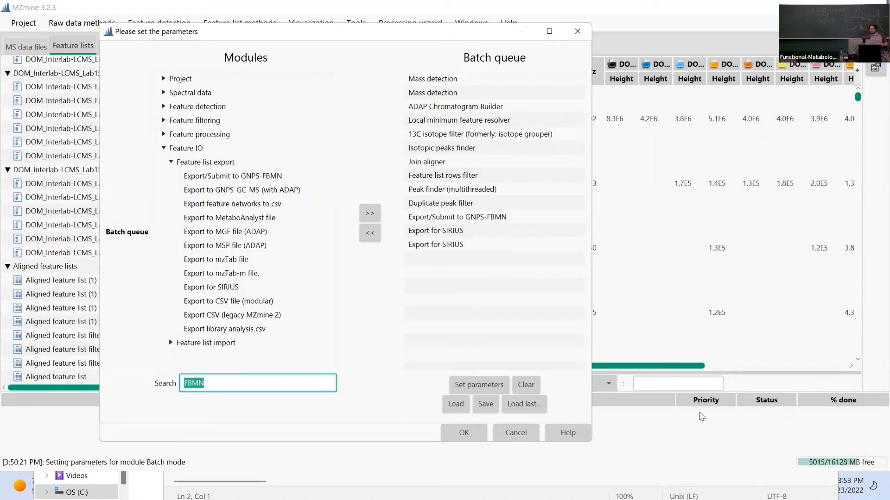
pyautogui.click(502, 432)
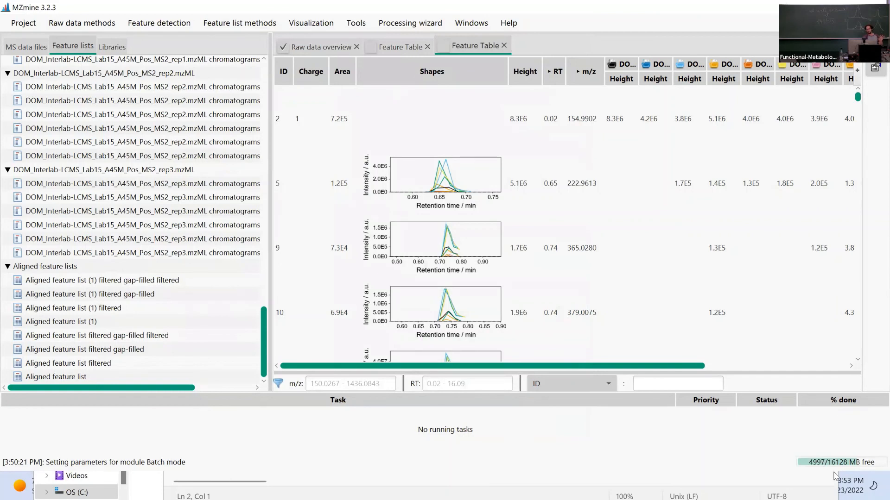
pyautogui.click(834, 465)
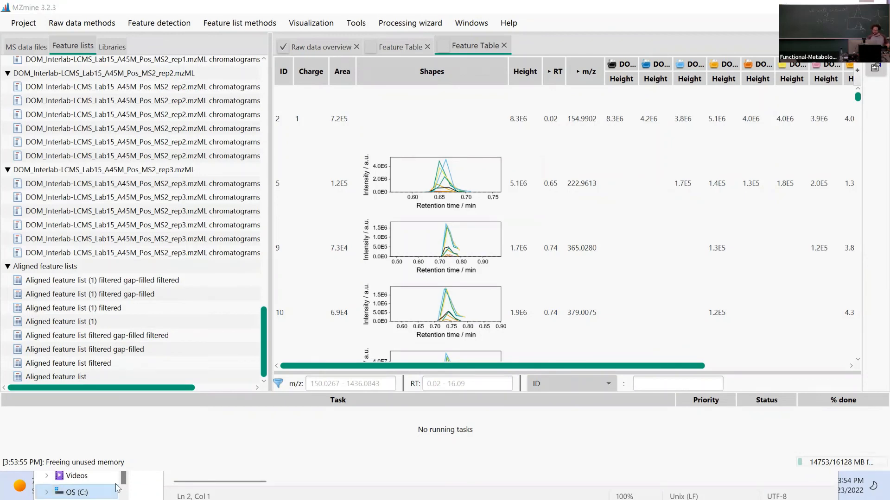
# Switch to the results folder and open 20220823_gnps_fbmn_lab15_dom_interstudy.mgf in a full-screen text view.
pyautogui.hotkey('alt', 'Tab')
pyautogui.click(394, 118)
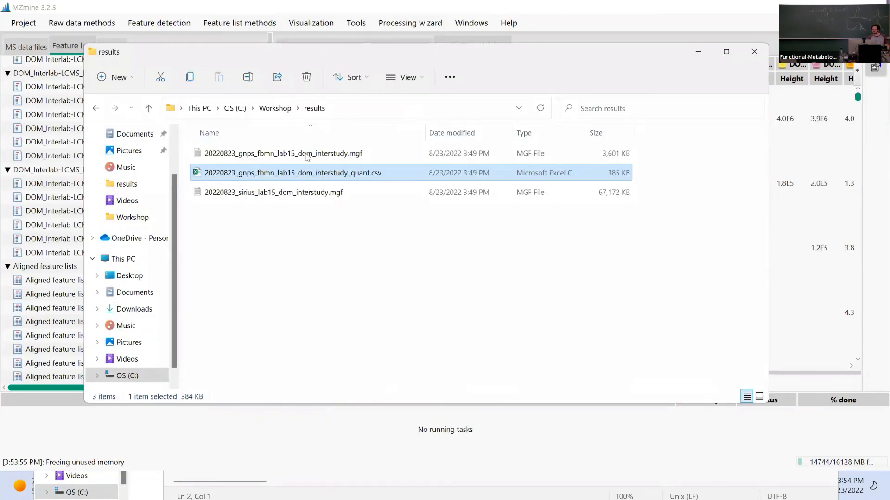
pyautogui.click(318, 159)
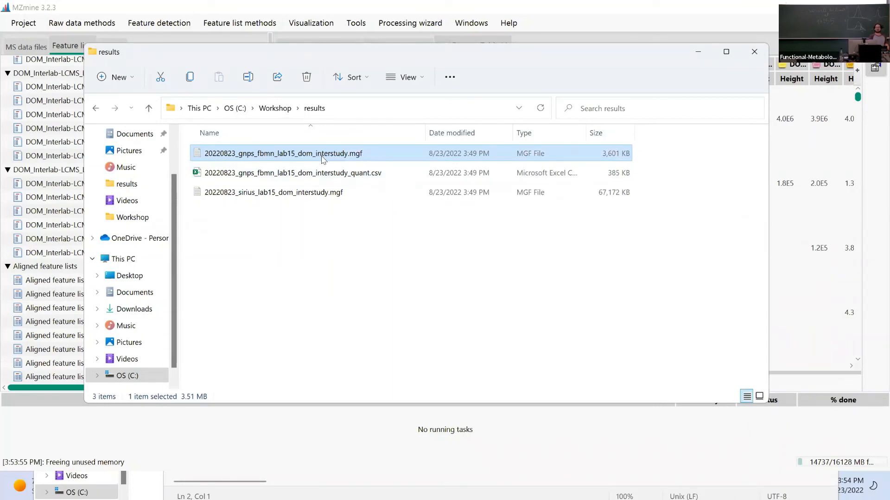
pyautogui.rightClick(333, 158)
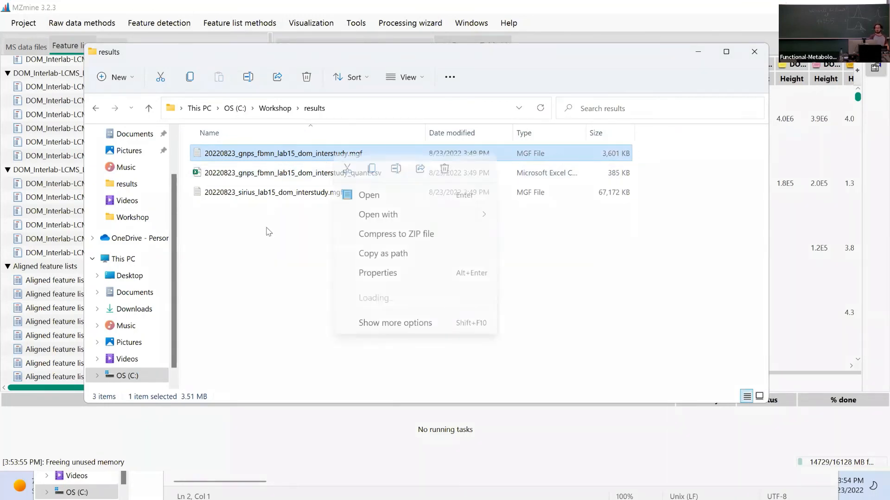
pyautogui.click(268, 230)
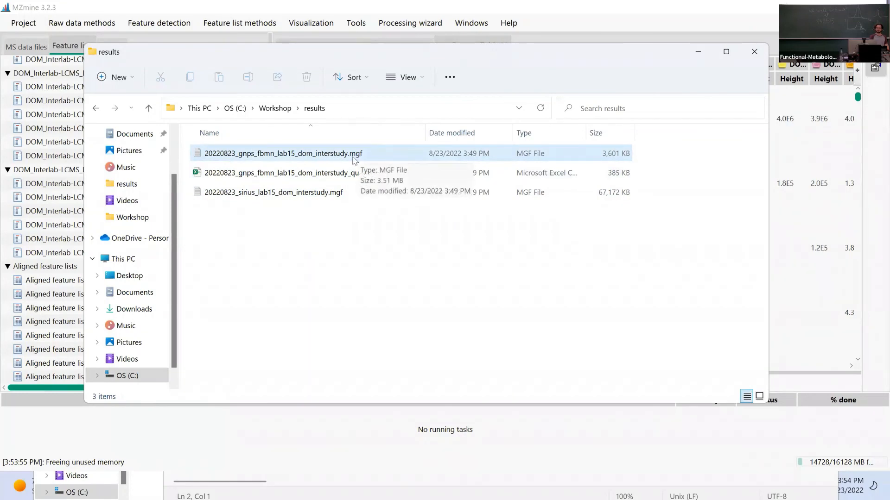
pyautogui.doubleClick(228, 157)
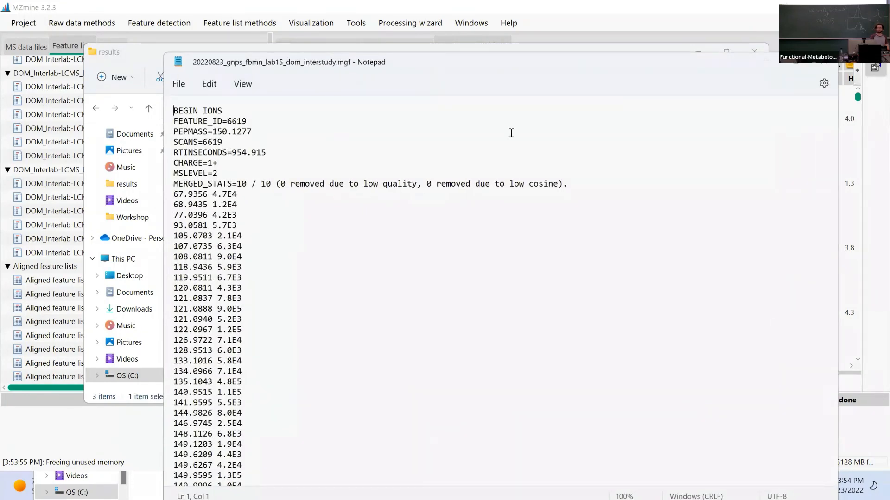
pyautogui.click(796, 64)
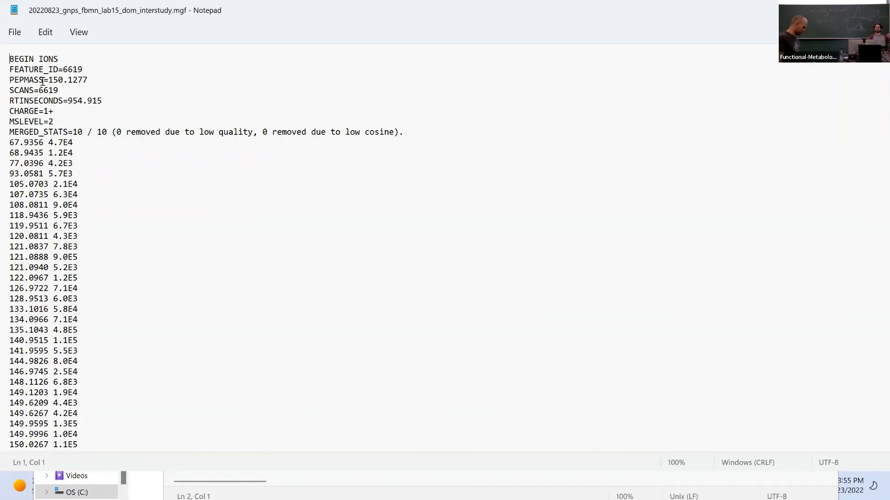
# Examine the first spectrum block and the END IONS and BEGIN IONS lines separating it from the next, then close the MGF file.
pyautogui.moveTo(10, 62); pyautogui.dragTo(142, 320)
pyautogui.scroll(-20, 139, 318)
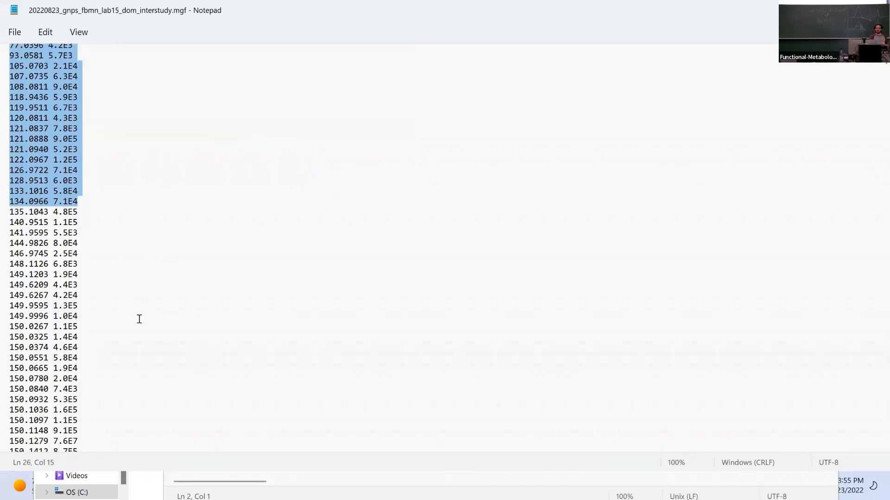
pyautogui.scroll(12, 129, 315)
pyautogui.scroll(9, 128, 315)
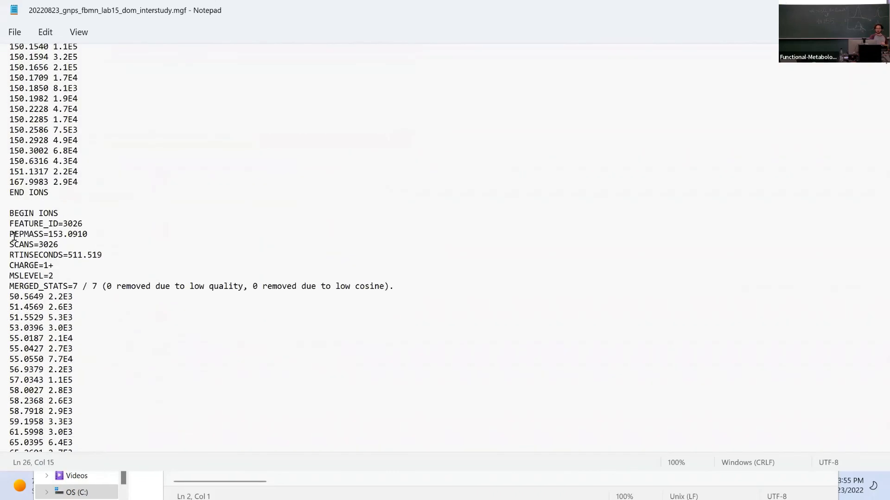
pyautogui.moveTo(9, 230); pyautogui.dragTo(103, 228)
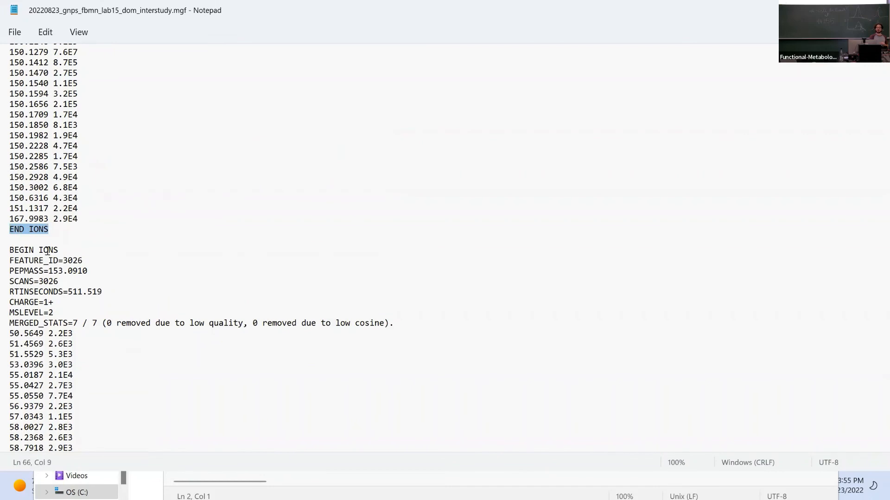
pyautogui.moveTo(10, 251); pyautogui.dragTo(86, 252)
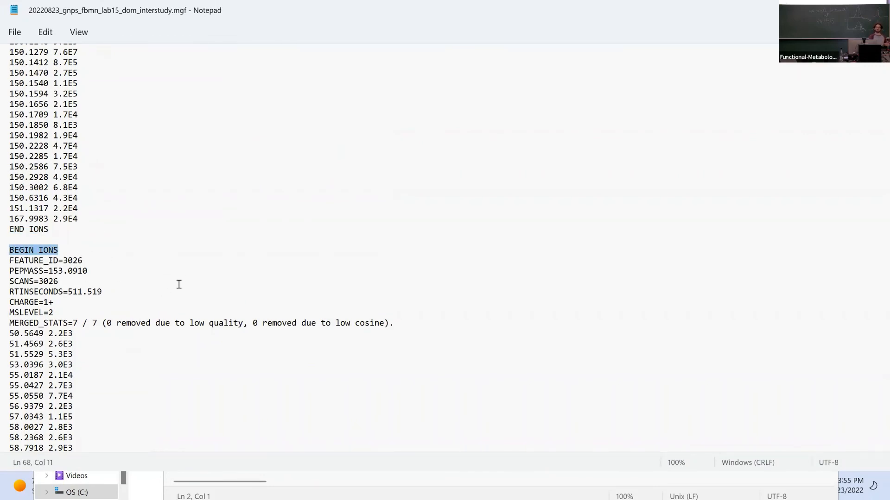
pyautogui.click(875, 9)
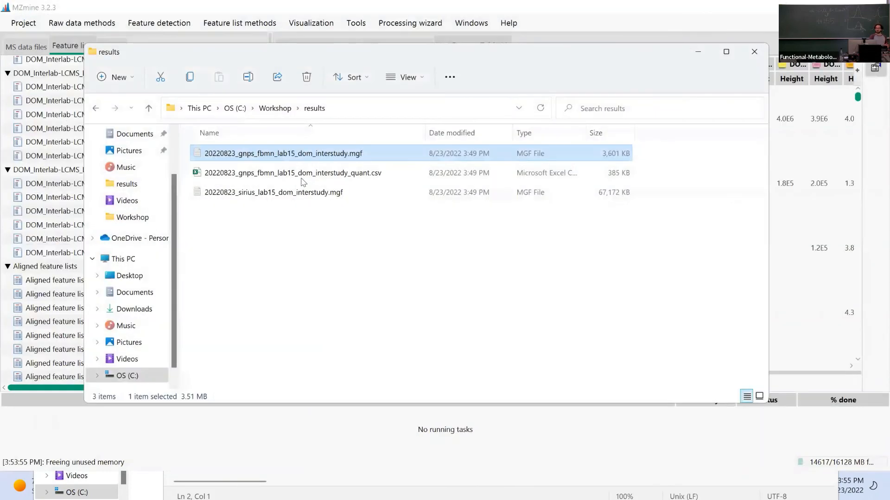
# Open 20220823_gnps_fbmn_lab15_dom_interstudy_quant.csv in Notepad at full screen and highlight the sample values in the first feature row.
pyautogui.rightClick(304, 178)
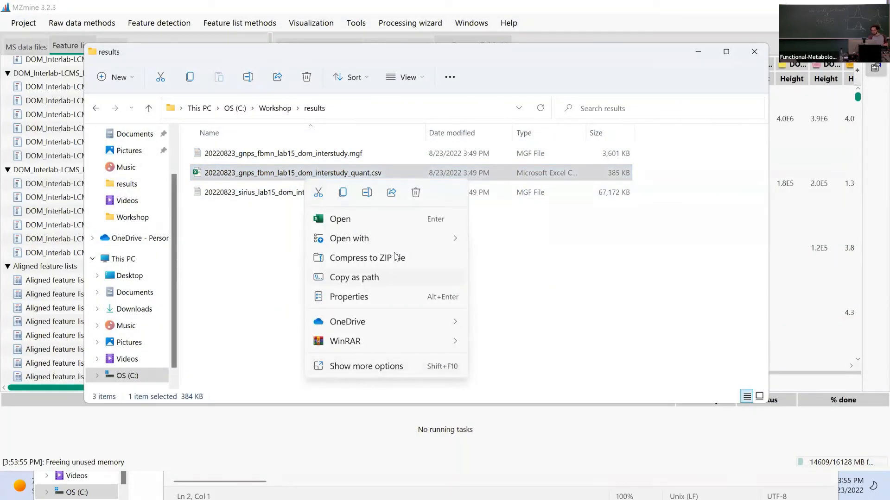
pyautogui.moveTo(457, 240)
pyautogui.click(528, 279)
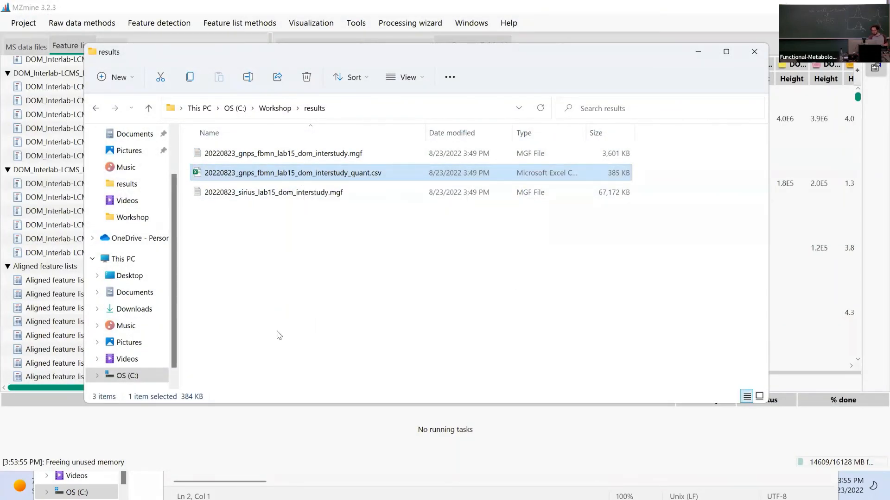
pyautogui.click(364, 277)
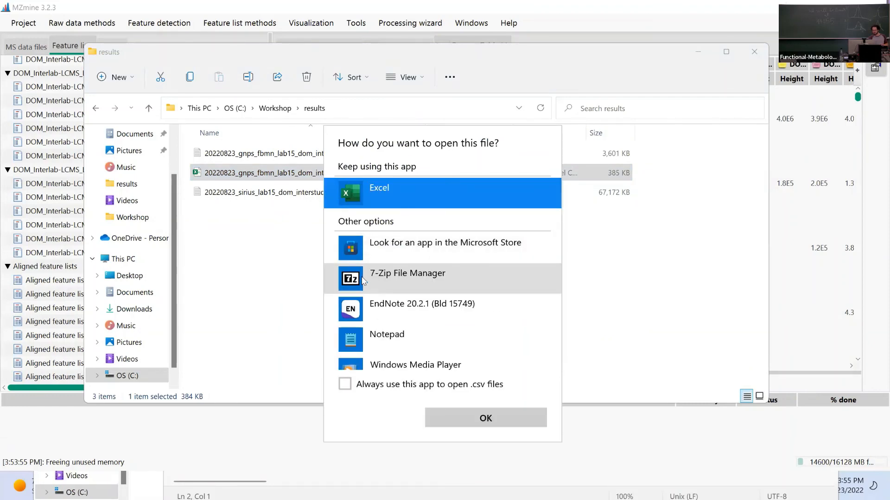
pyautogui.click(388, 344)
pyautogui.click(485, 418)
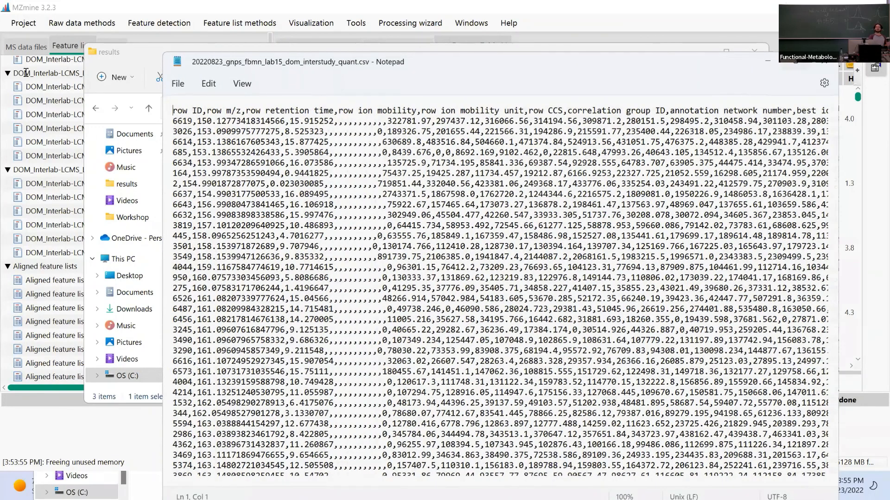
pyautogui.press('super+Up')
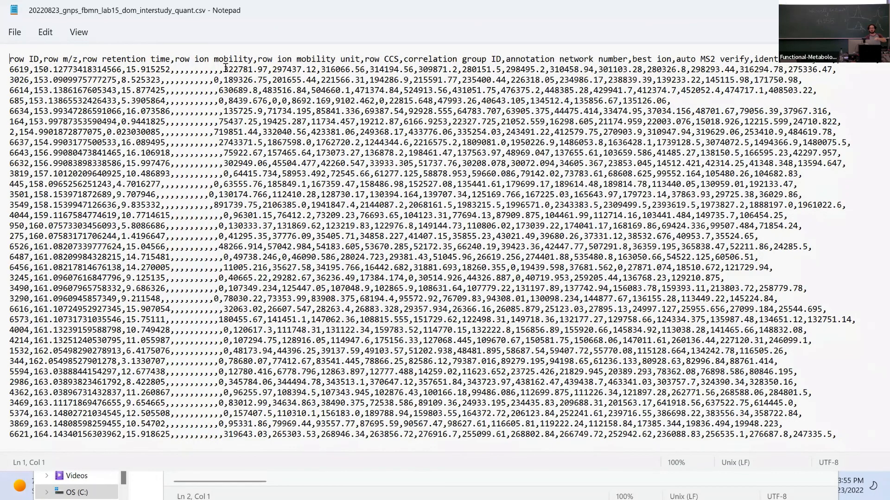
pyautogui.moveTo(223, 69); pyautogui.dragTo(839, 70)
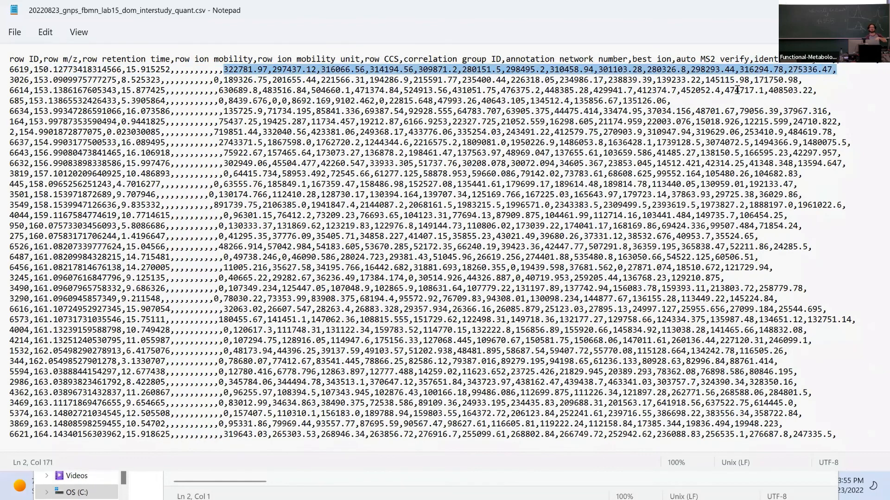